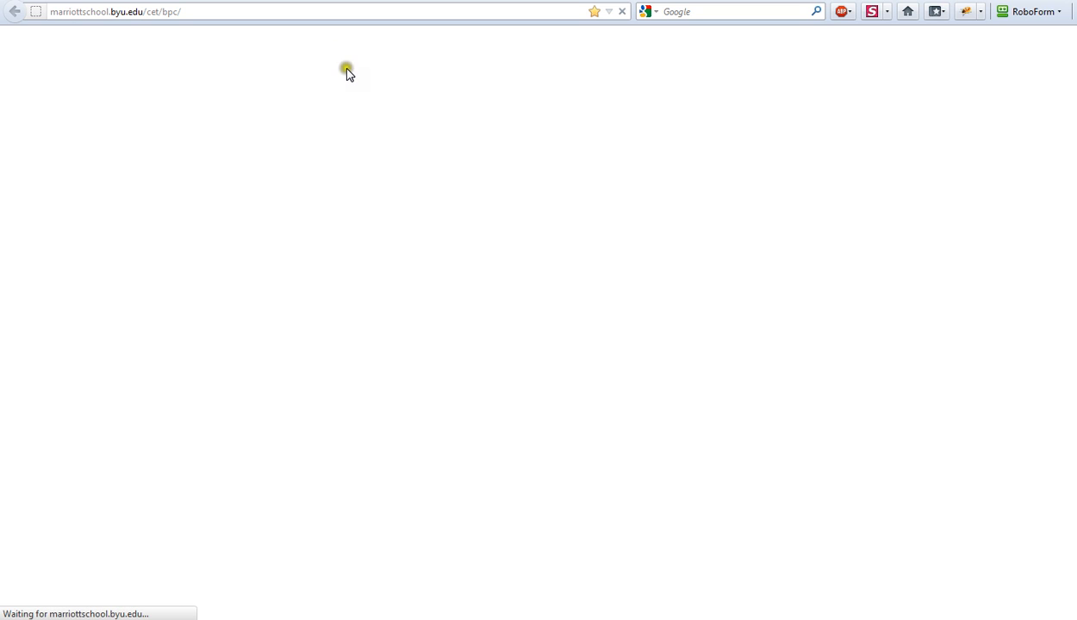
Step: From the Business Plan Competition site's Resources page, open the 2012 BPC Financial Templates with Microsoft Excel and maximize the window
click(347, 69)
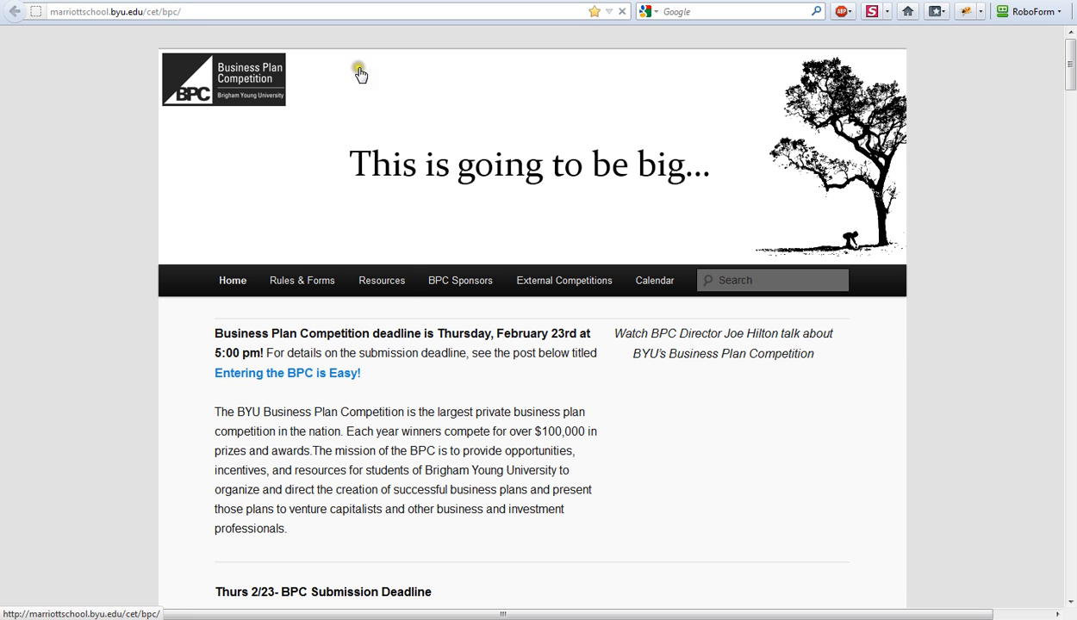
click(381, 282)
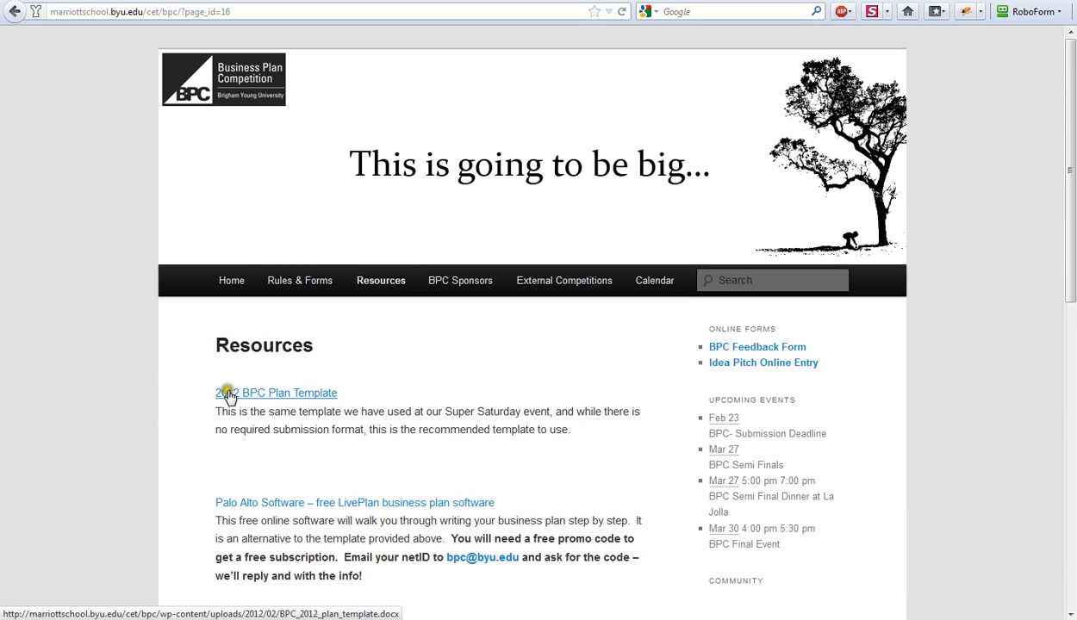
scroll(281, 505, down, 3)
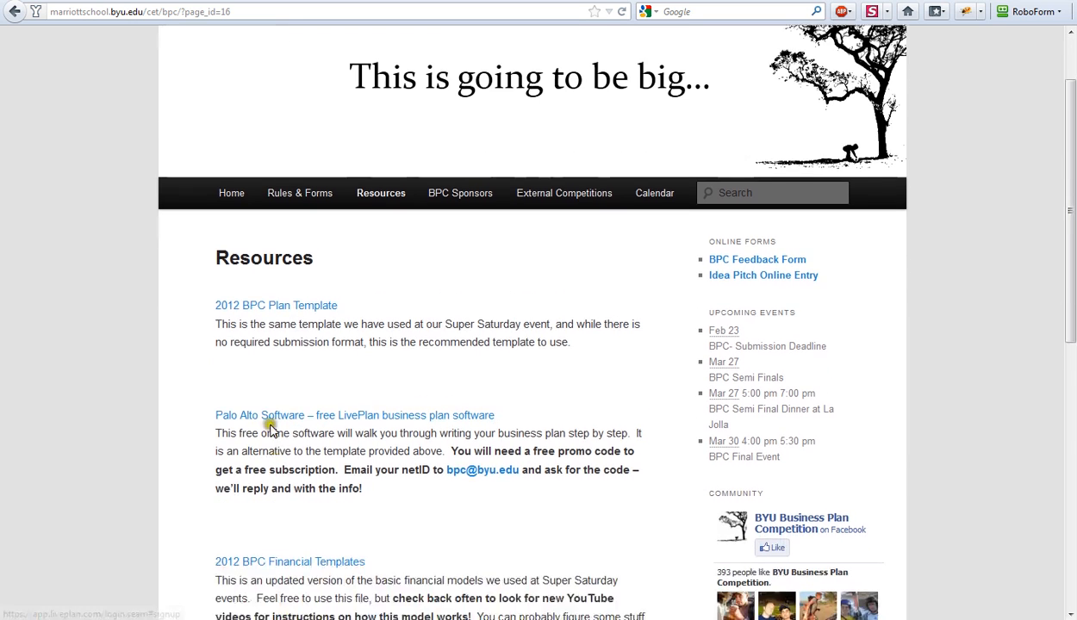
scroll(383, 372, down, 1)
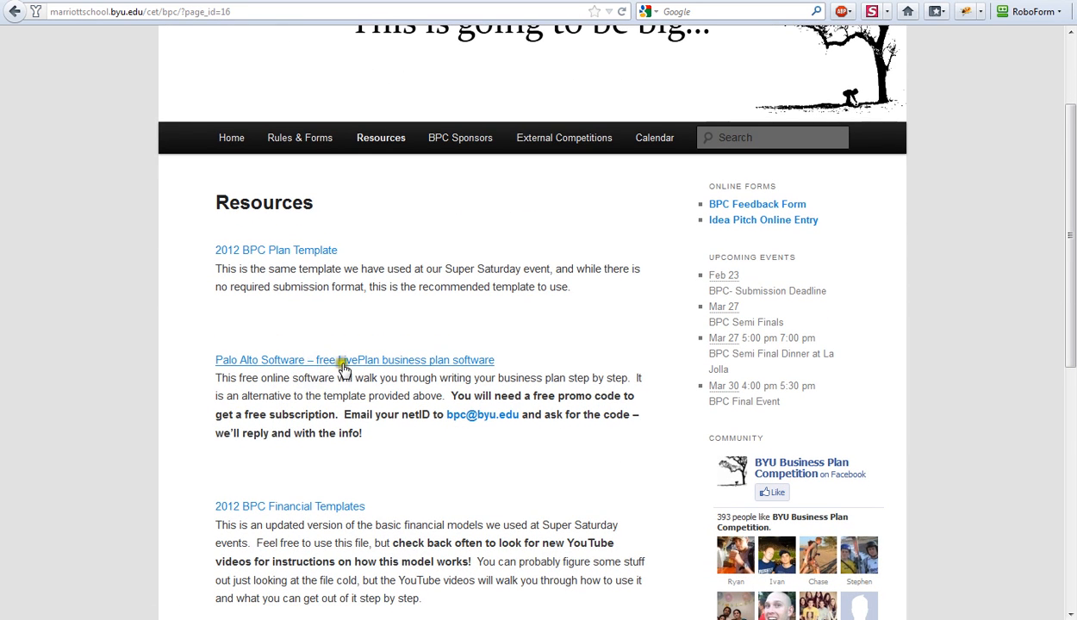
scroll(277, 375, down, 5)
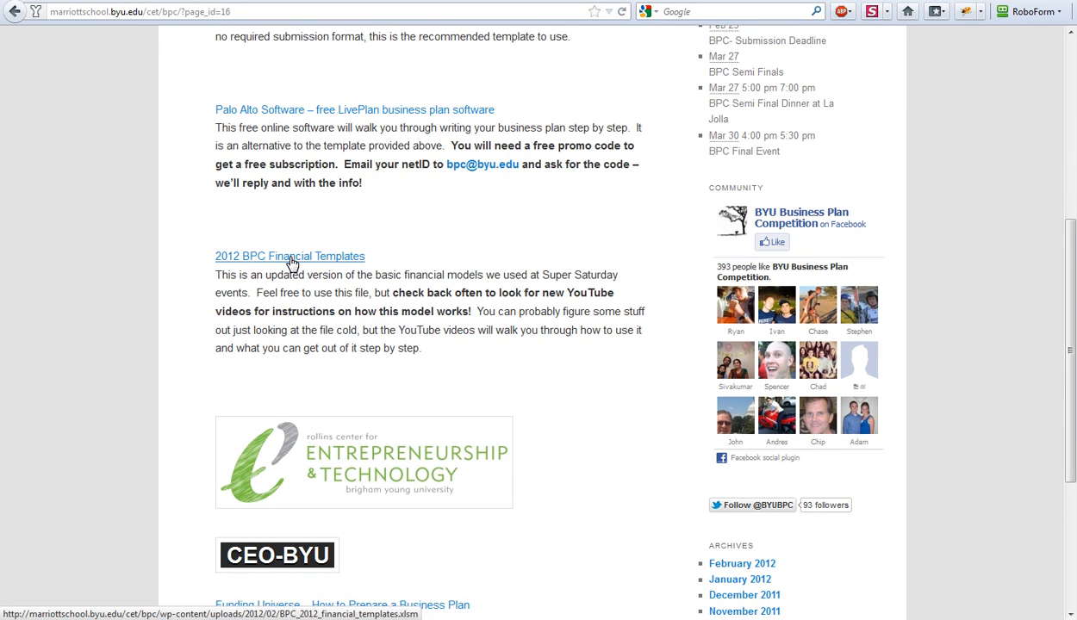
click(290, 256)
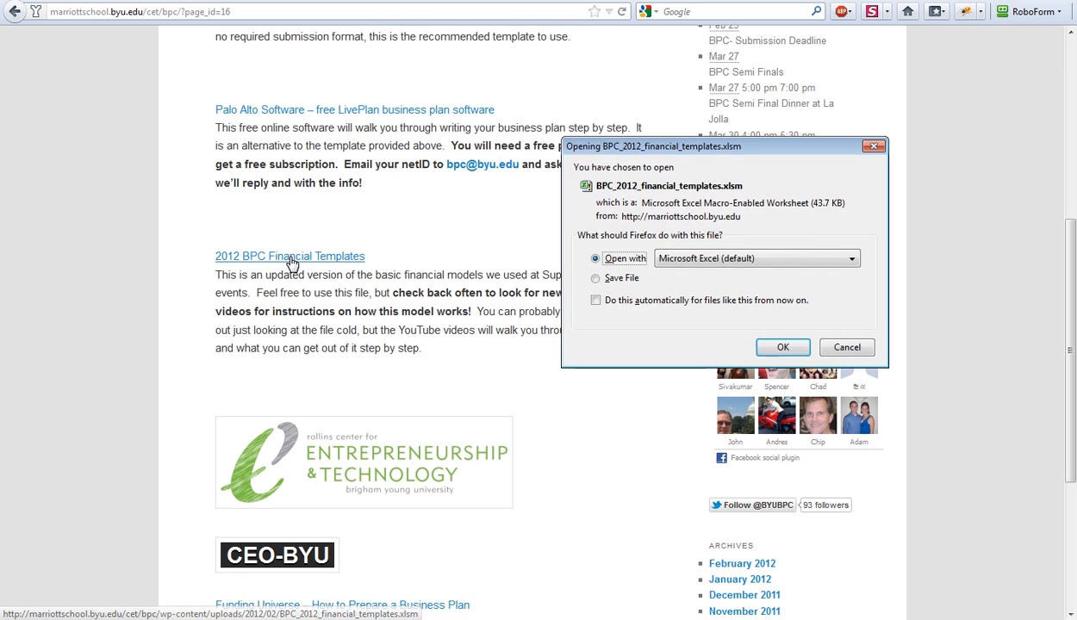
click(784, 348)
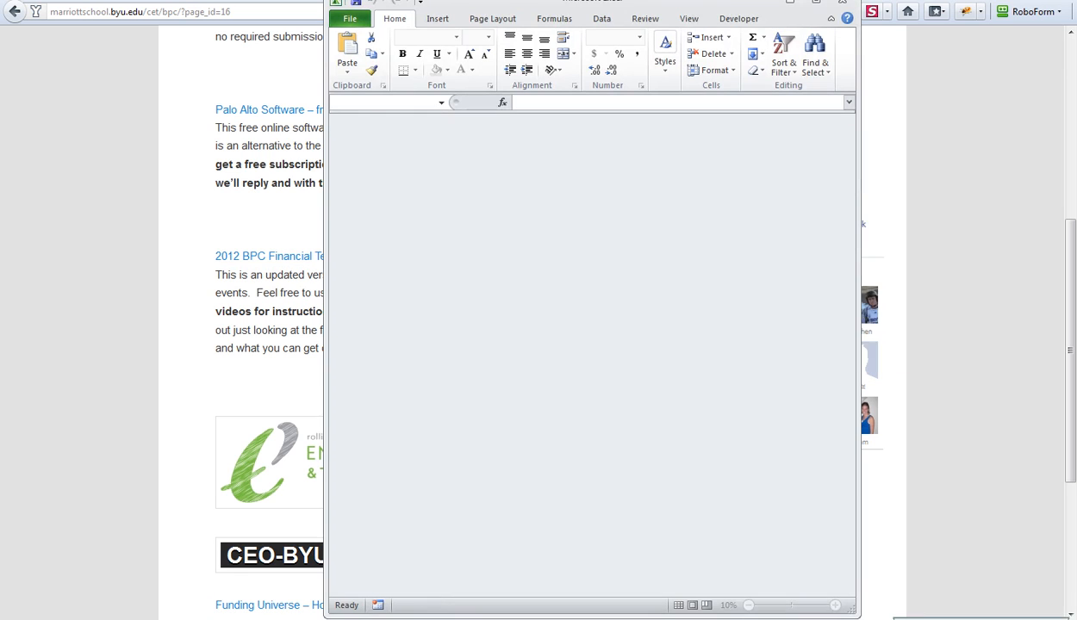
click(953, 178)
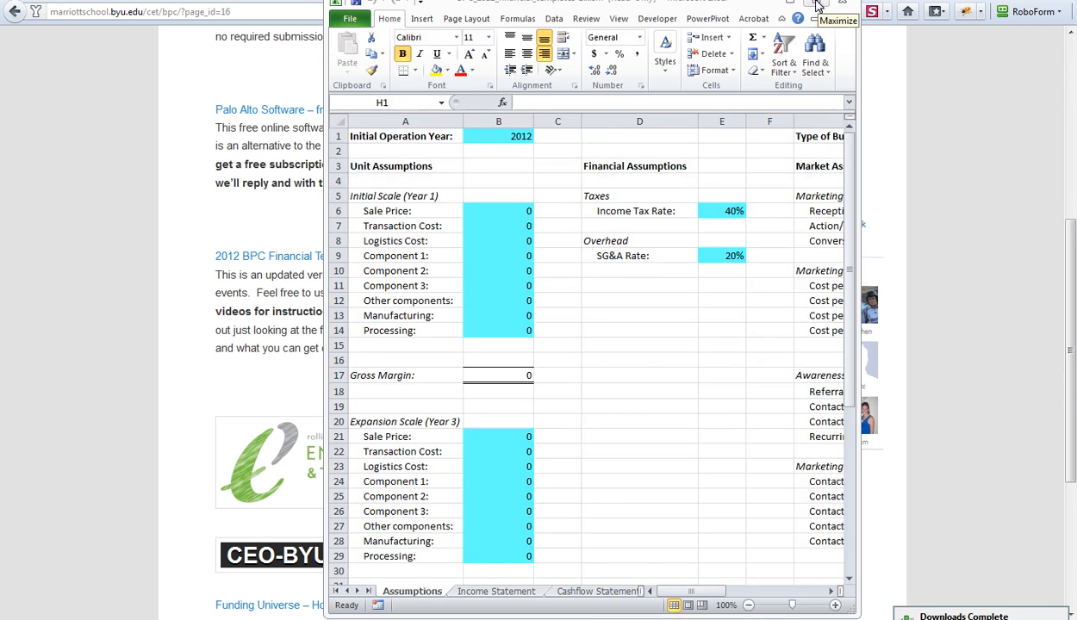
click(817, 2)
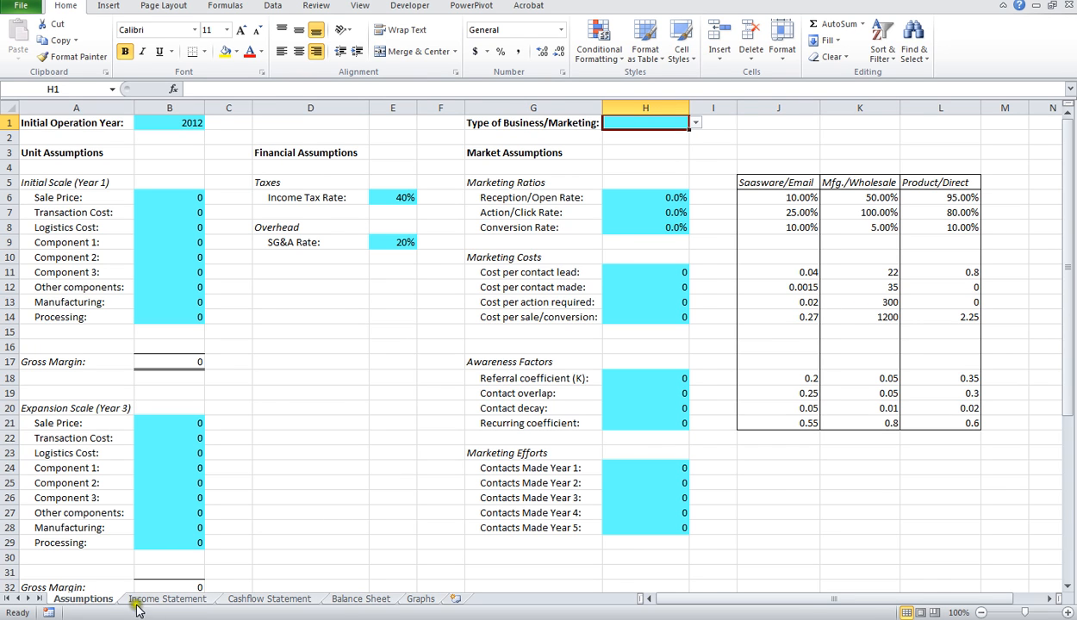
Step: Look through the Income Statement, Cashflow Statement and Balance Sheet worksheets from beginning to end
click(167, 599)
scroll(168, 242, down, 8)
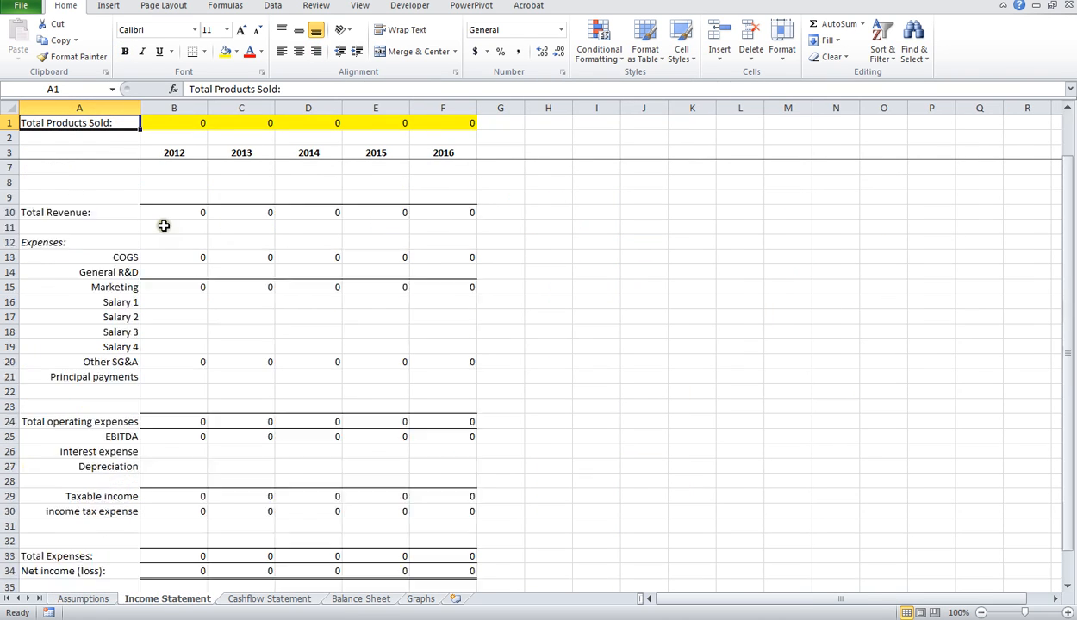
scroll(172, 276, up, 8)
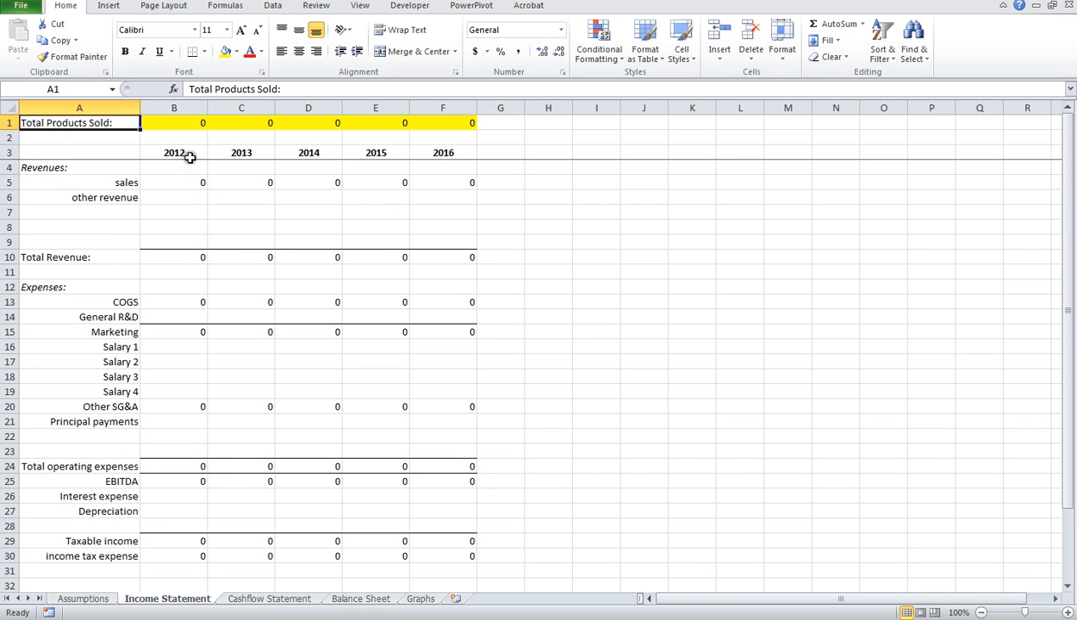
click(252, 597)
scroll(209, 329, down, 7)
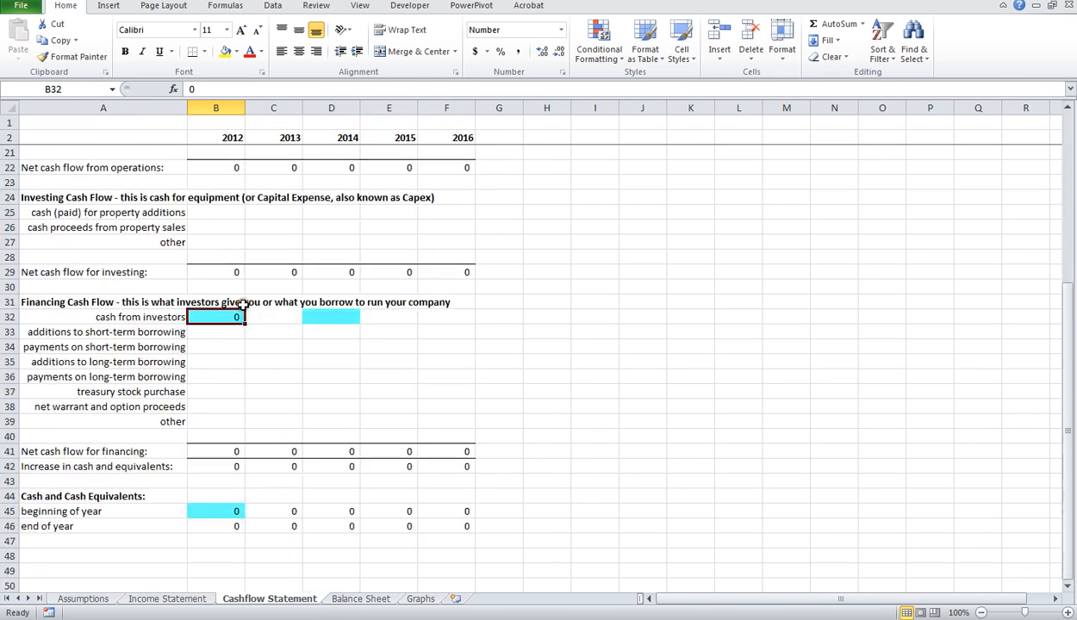
scroll(237, 311, up, 7)
click(355, 599)
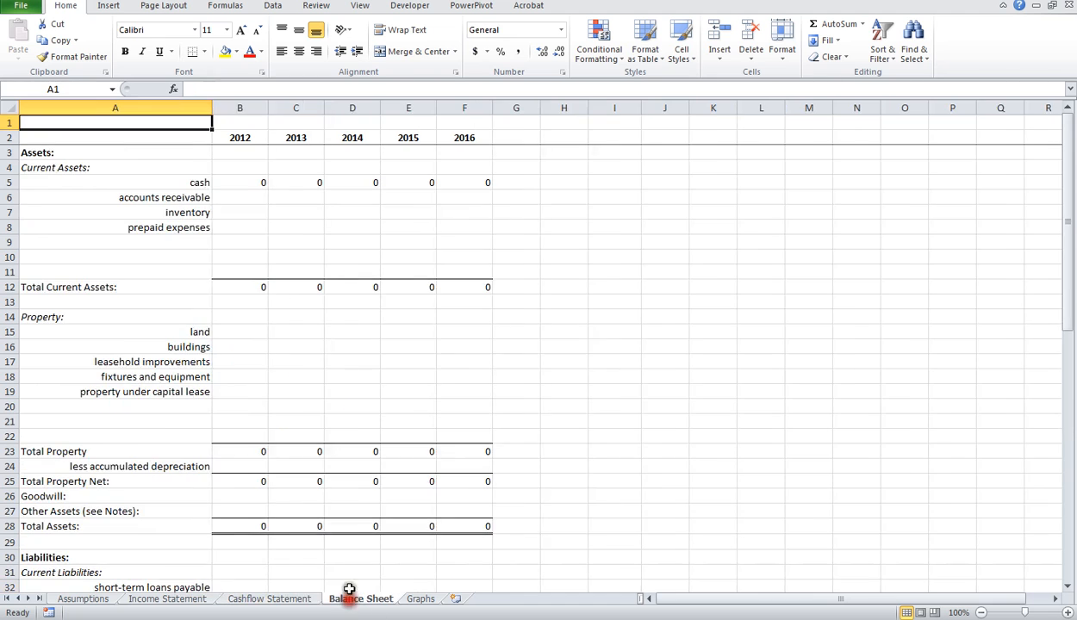
scroll(345, 249, down, 13)
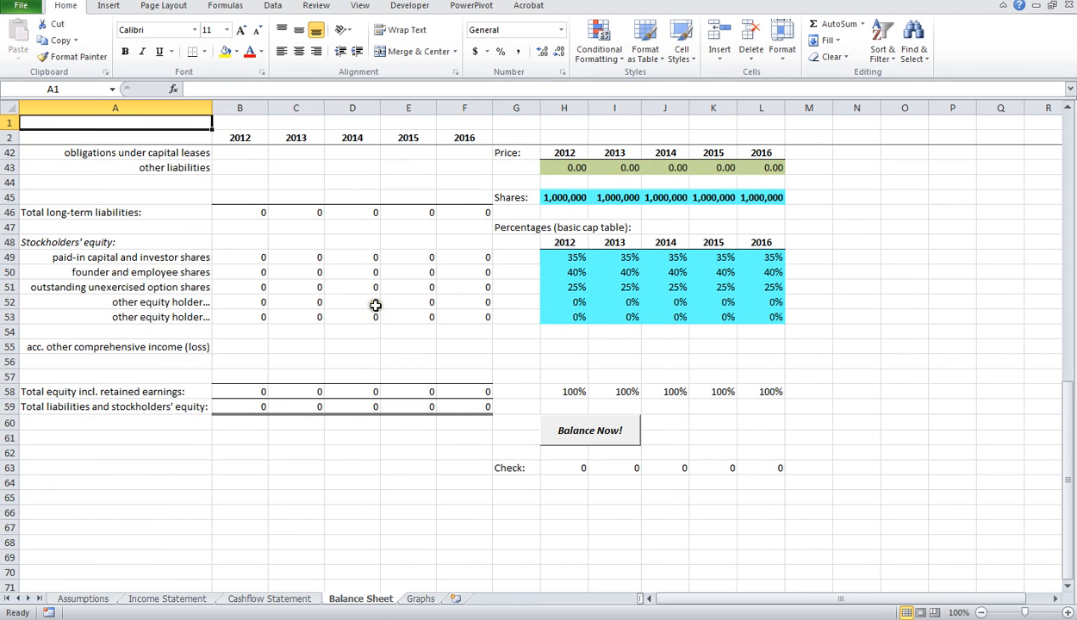
scroll(384, 311, up, 13)
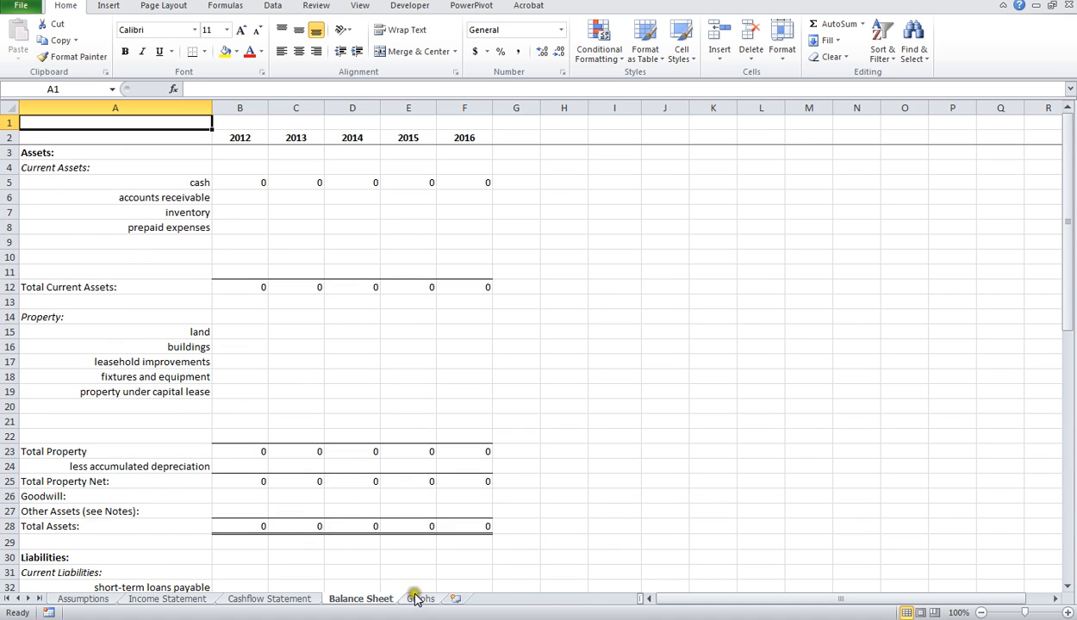
Step: Review the written-plan table and the charts on the Graphs sheet, and return to the Assumptions sheet
click(421, 599)
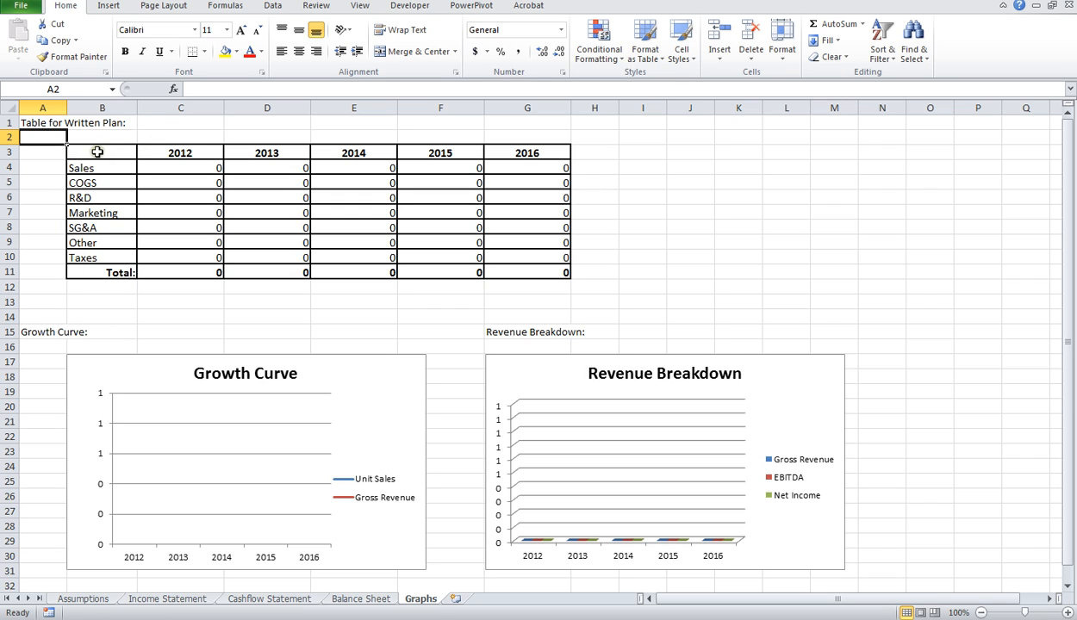
click(98, 153)
click(534, 273)
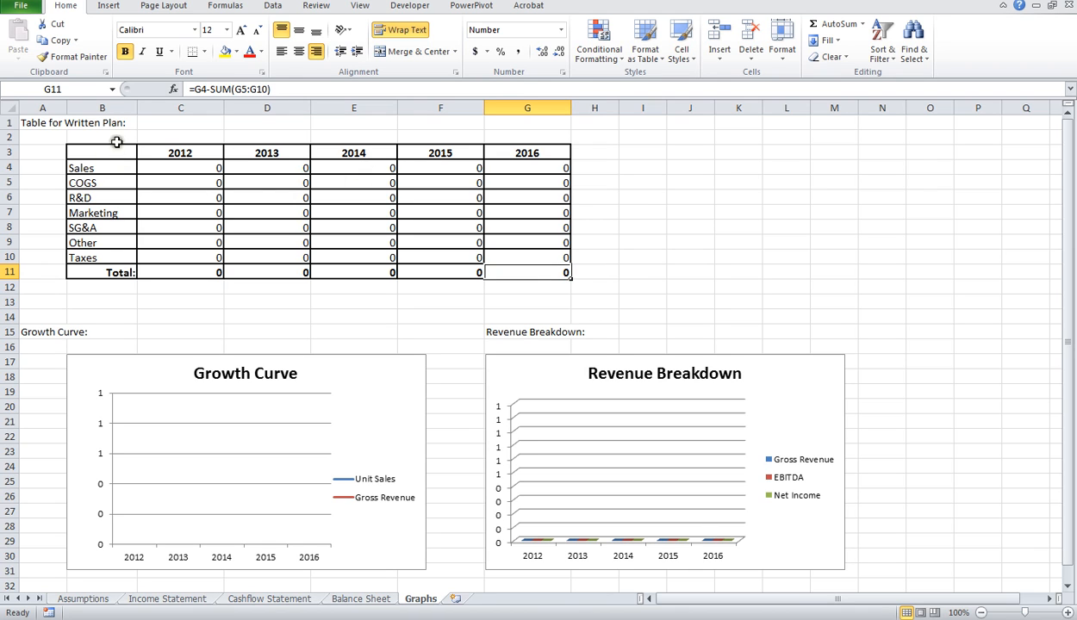
click(43, 125)
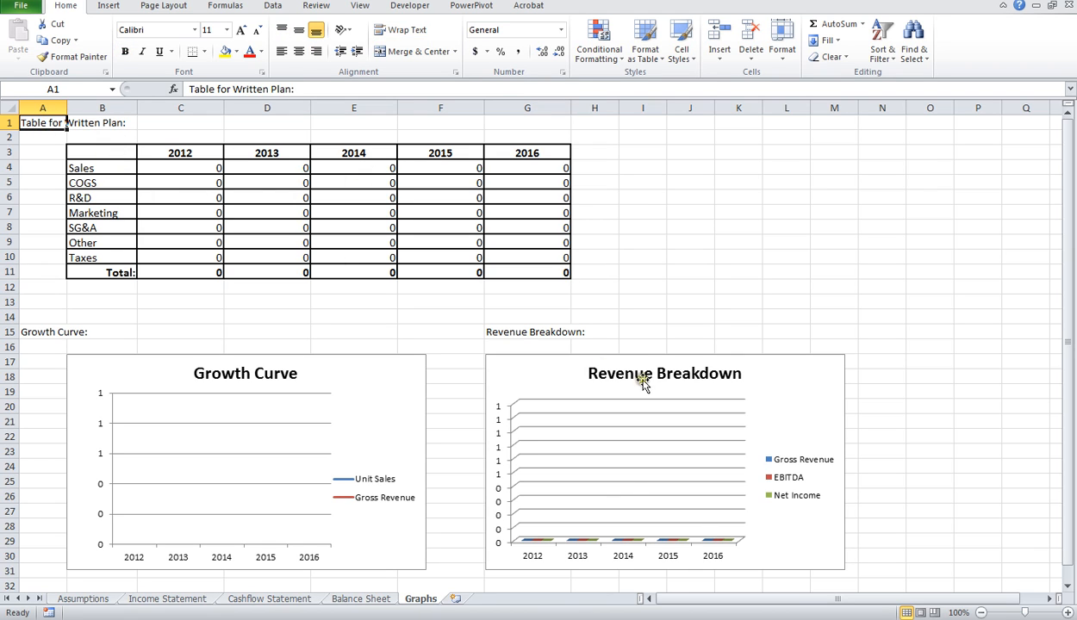
click(83, 599)
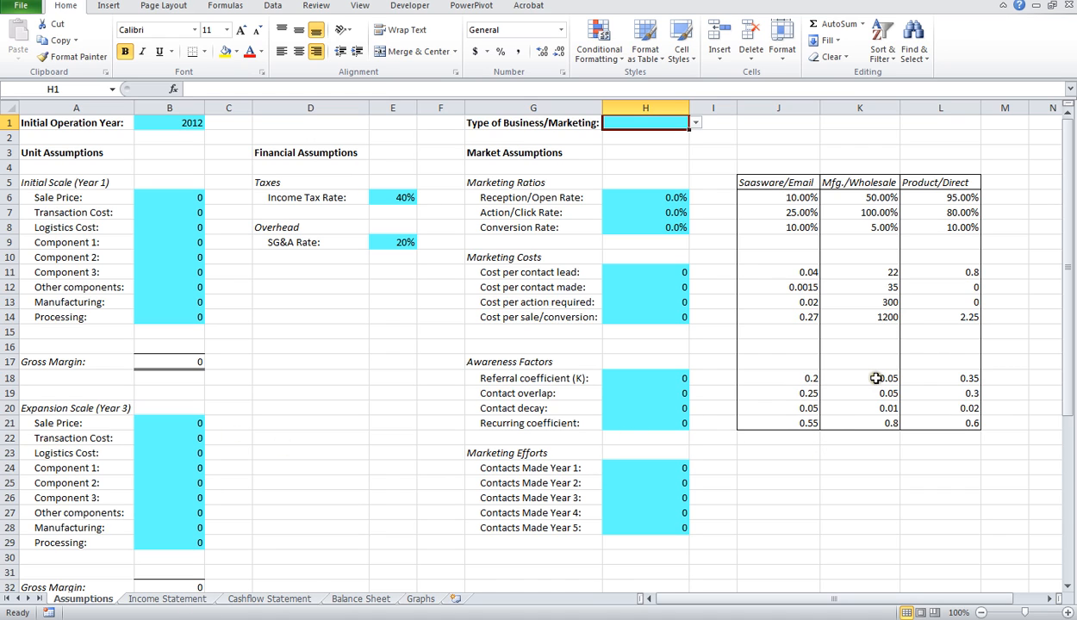
Step: Inspect the Total Products Sold formulas for 2012 through 2016 on the Income Statement sheet
click(185, 598)
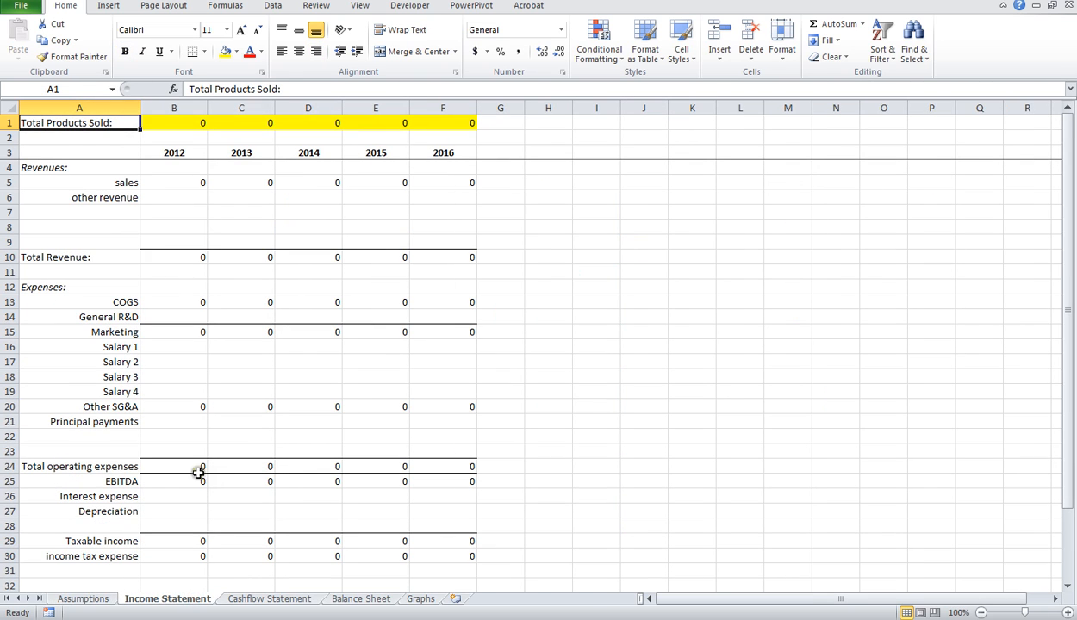
click(175, 123)
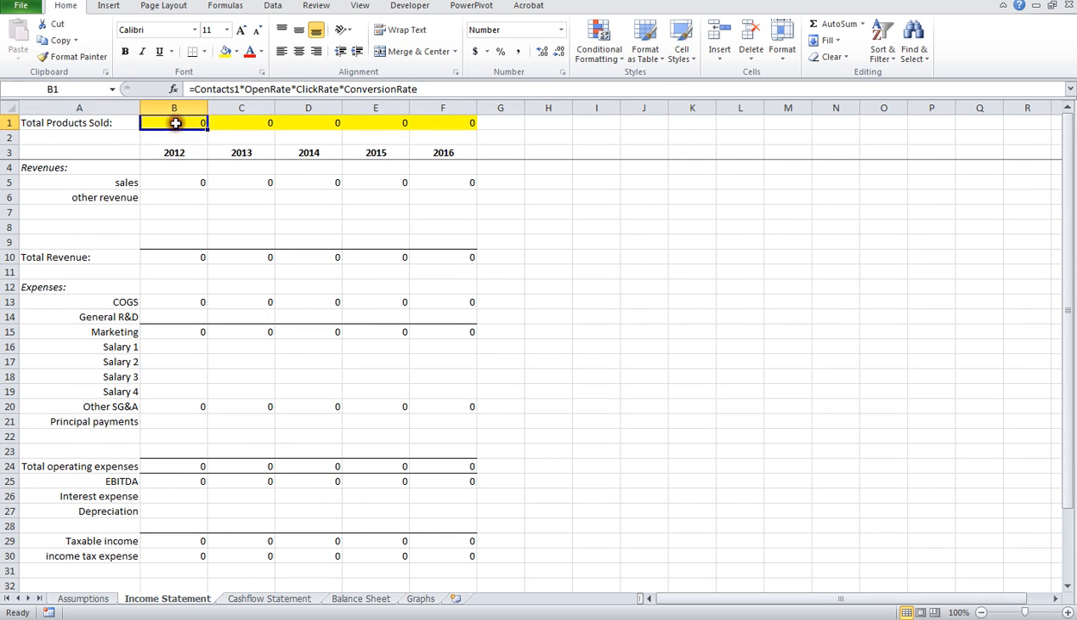
click(240, 120)
click(297, 121)
click(363, 121)
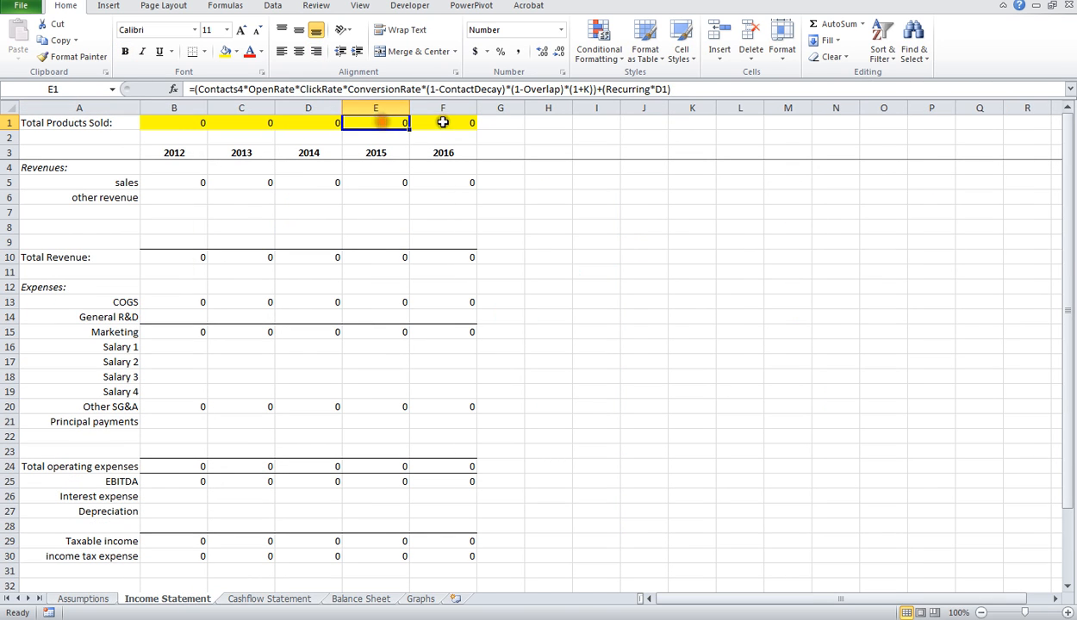
click(442, 122)
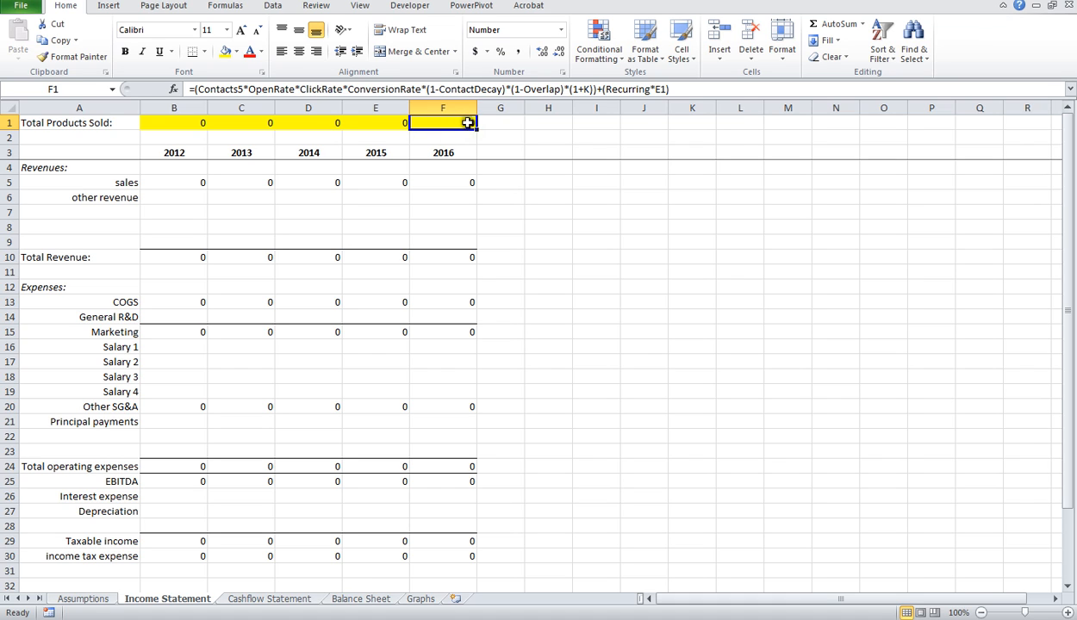
click(174, 122)
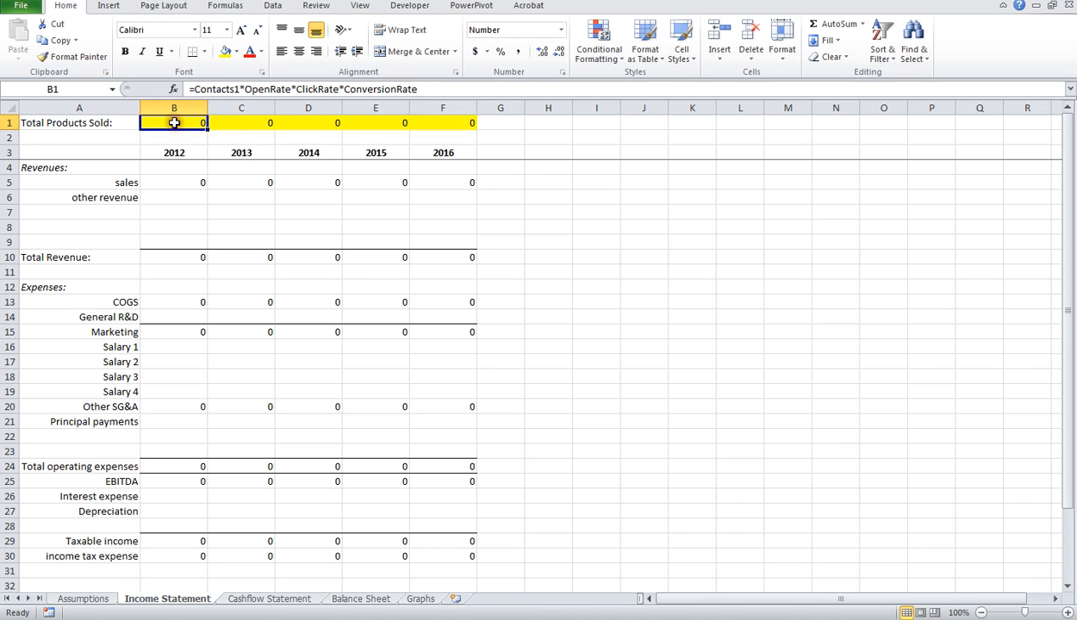
click(251, 122)
text(15)
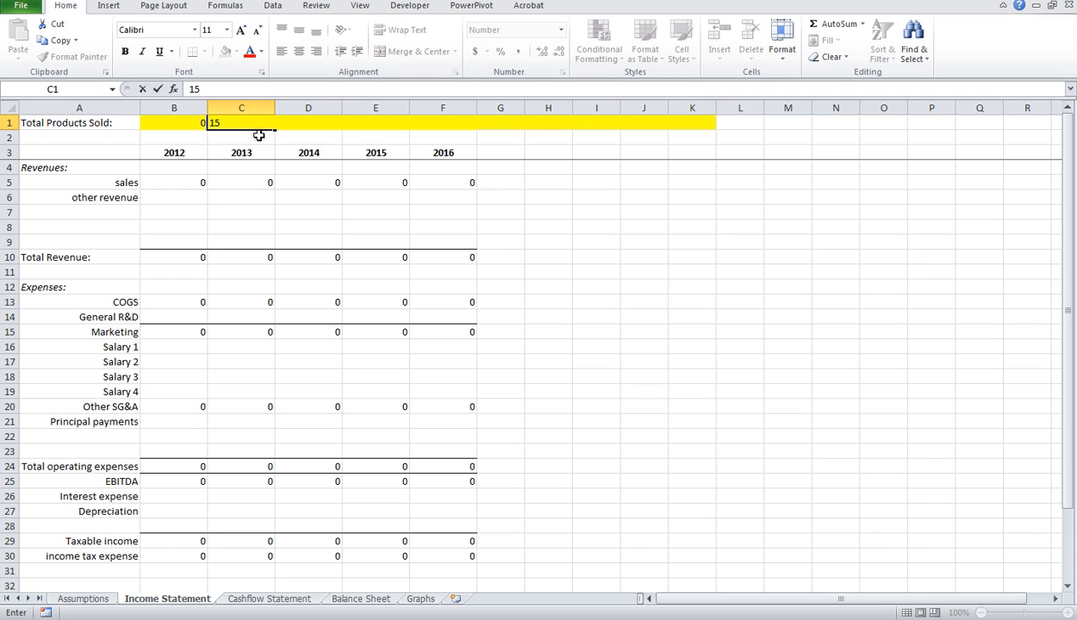
key(Escape)
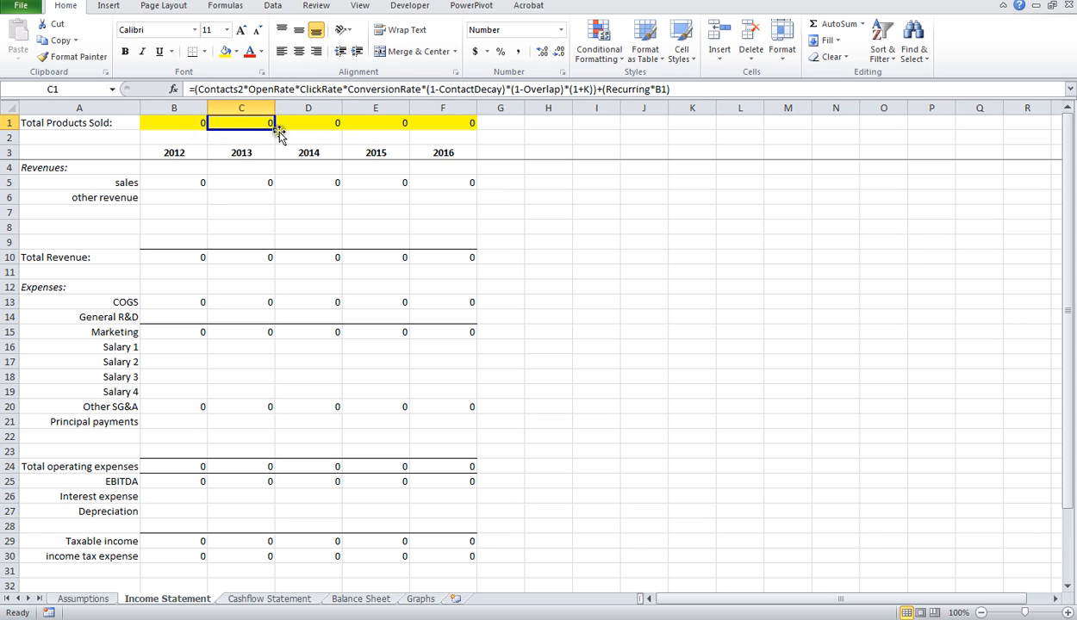
Step: Compare the Total Products Sold formulas year by year once more, ending back at the 2012 cell
click(164, 123)
click(249, 123)
click(309, 121)
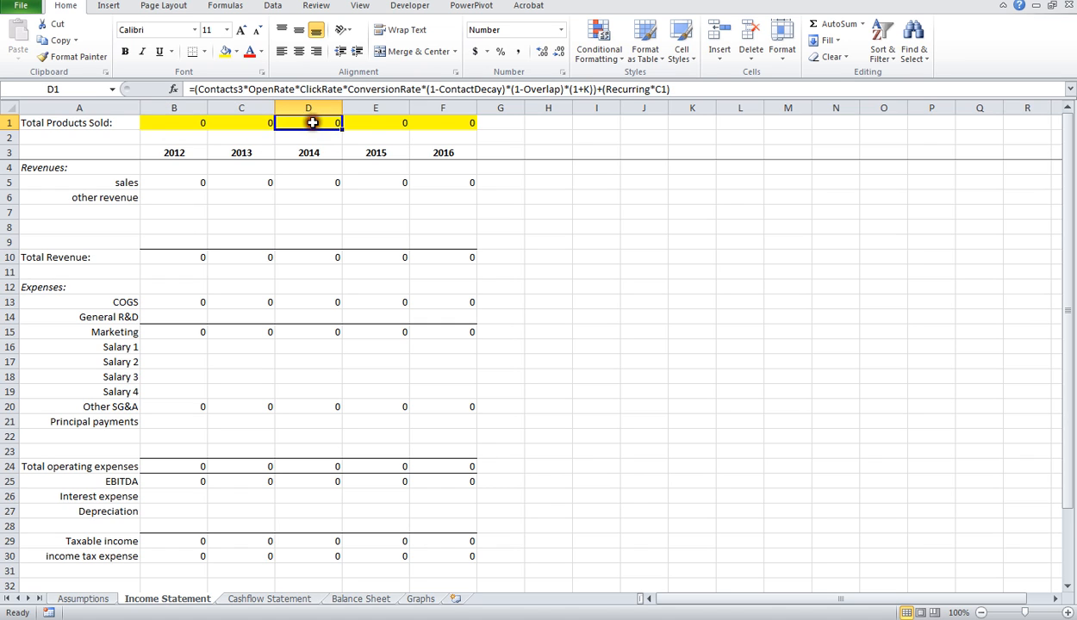
click(384, 122)
click(441, 122)
click(178, 122)
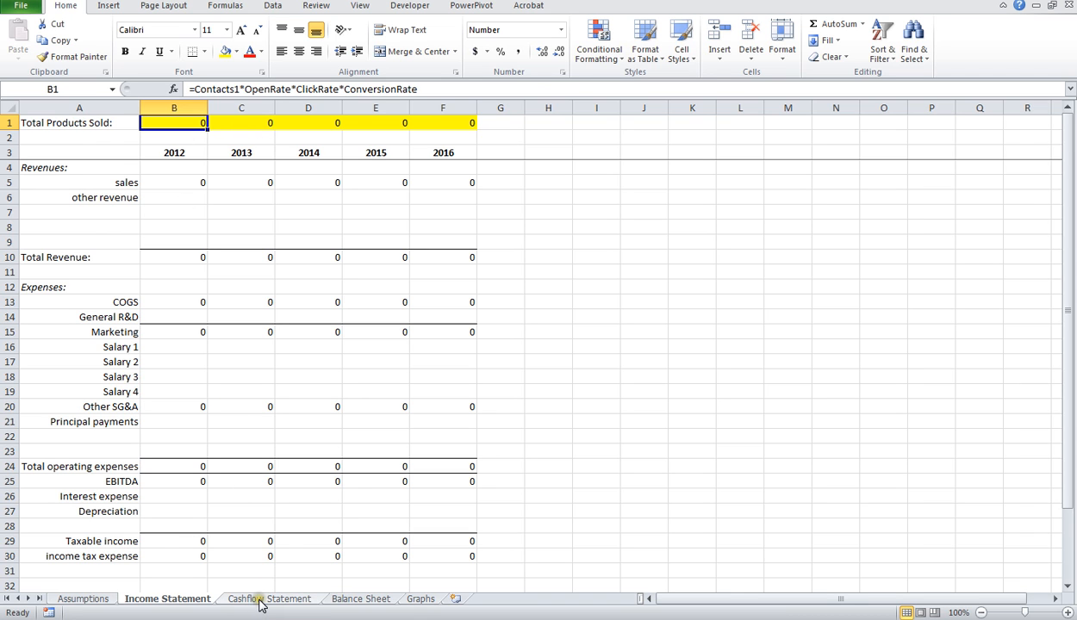
Step: Return to the Assumptions sheet and review the Initial Operation Year and the Year 1 Sale Price, Transaction Cost and Logistics Cost inputs
click(85, 599)
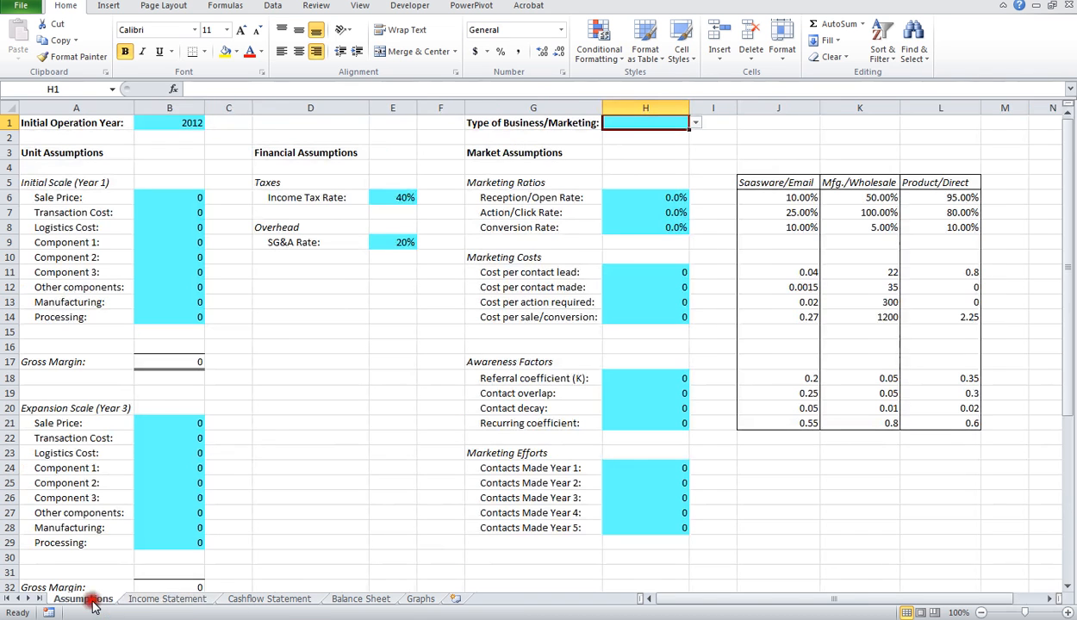
click(189, 125)
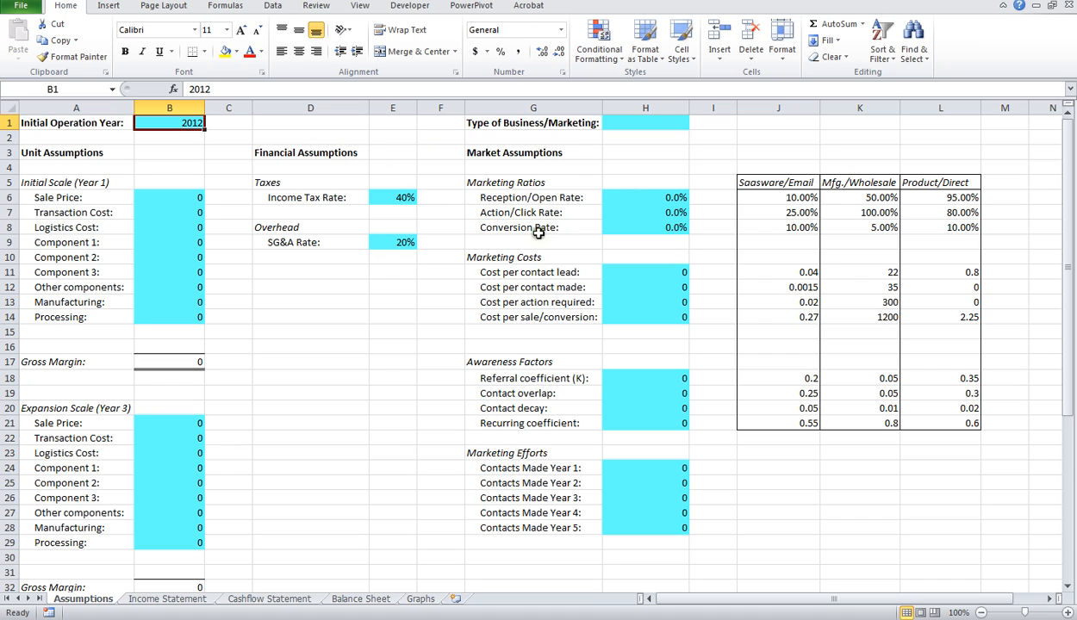
click(164, 198)
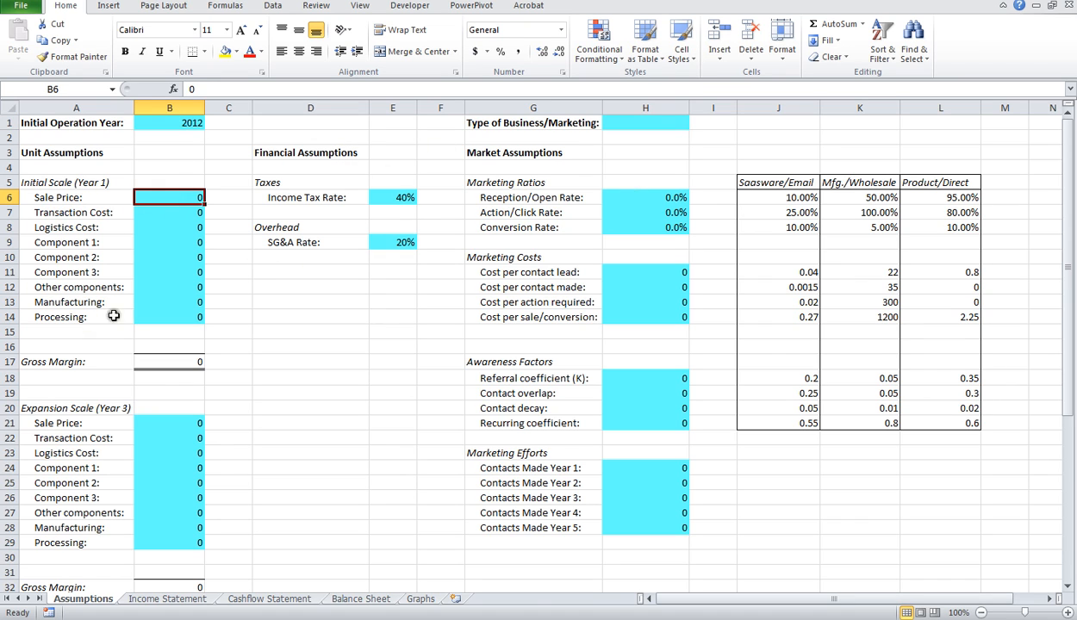
click(188, 212)
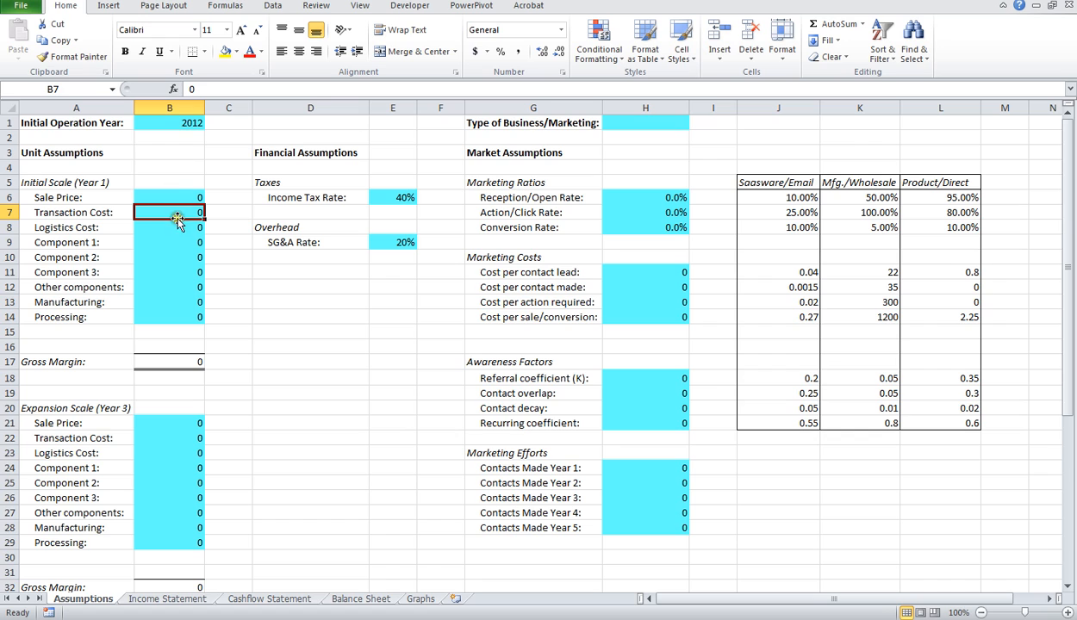
click(176, 227)
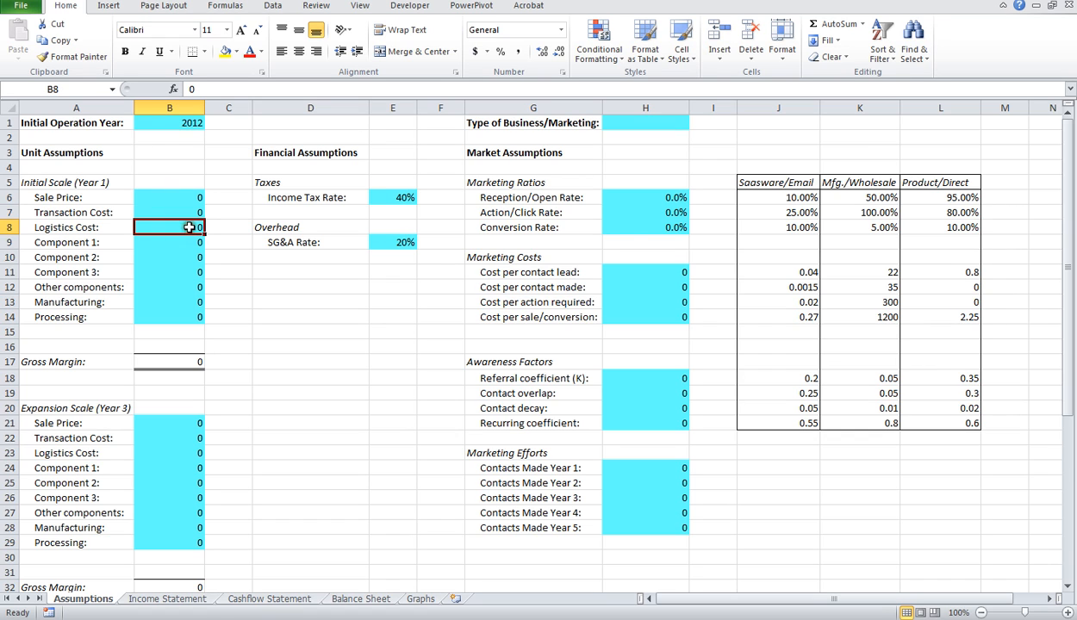
Step: Review the Component 1, 2 and 3 cost inputs and their labels in the Initial Scale (Year 1) block
click(170, 243)
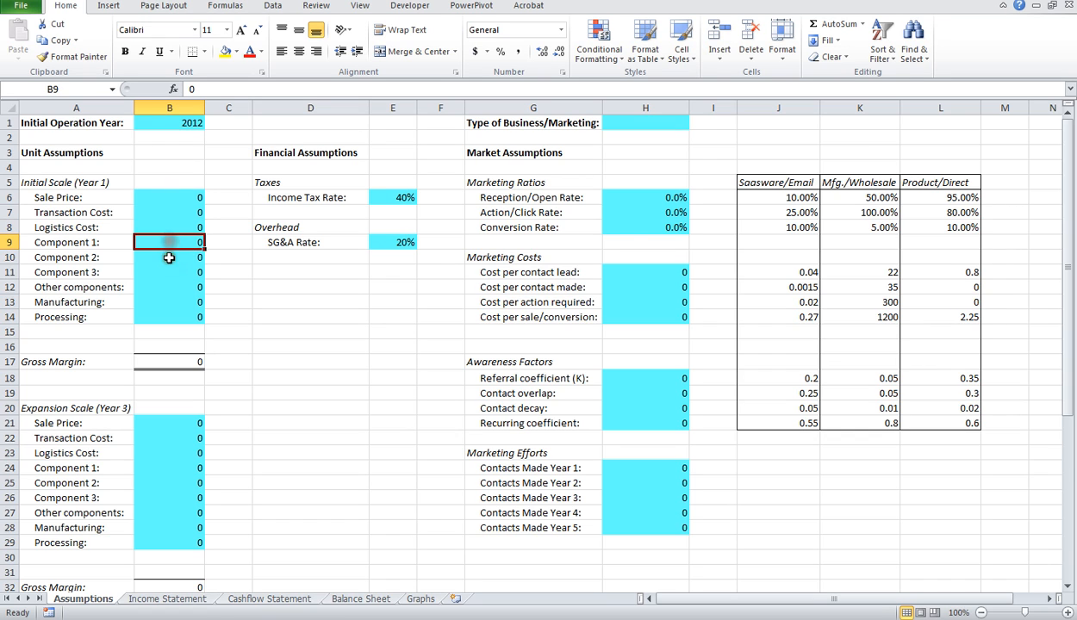
click(166, 255)
click(165, 270)
click(172, 244)
click(168, 257)
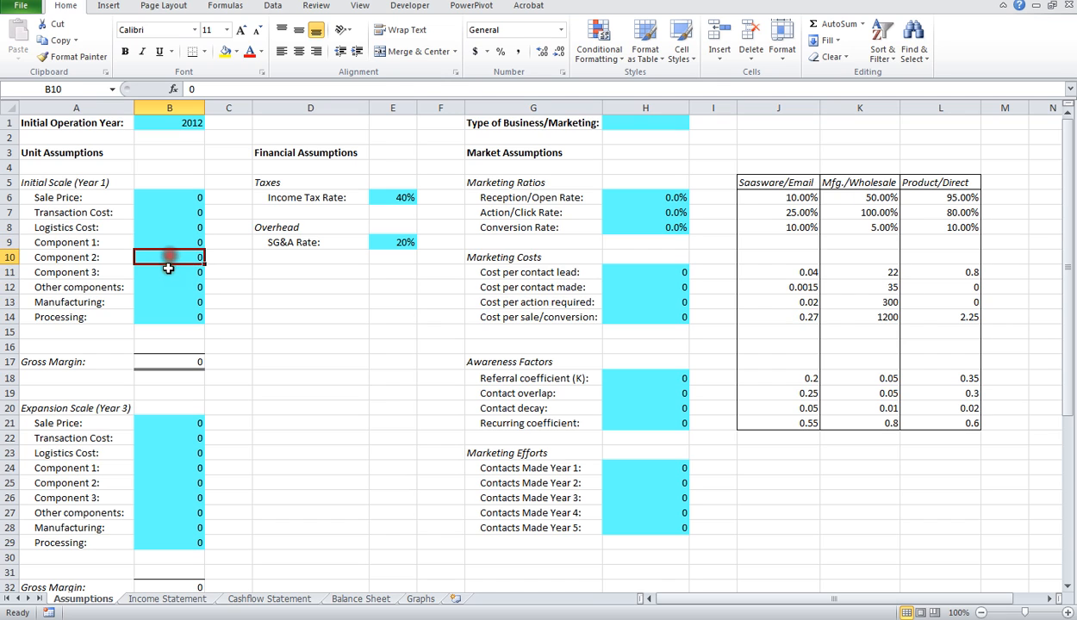
click(168, 273)
click(78, 244)
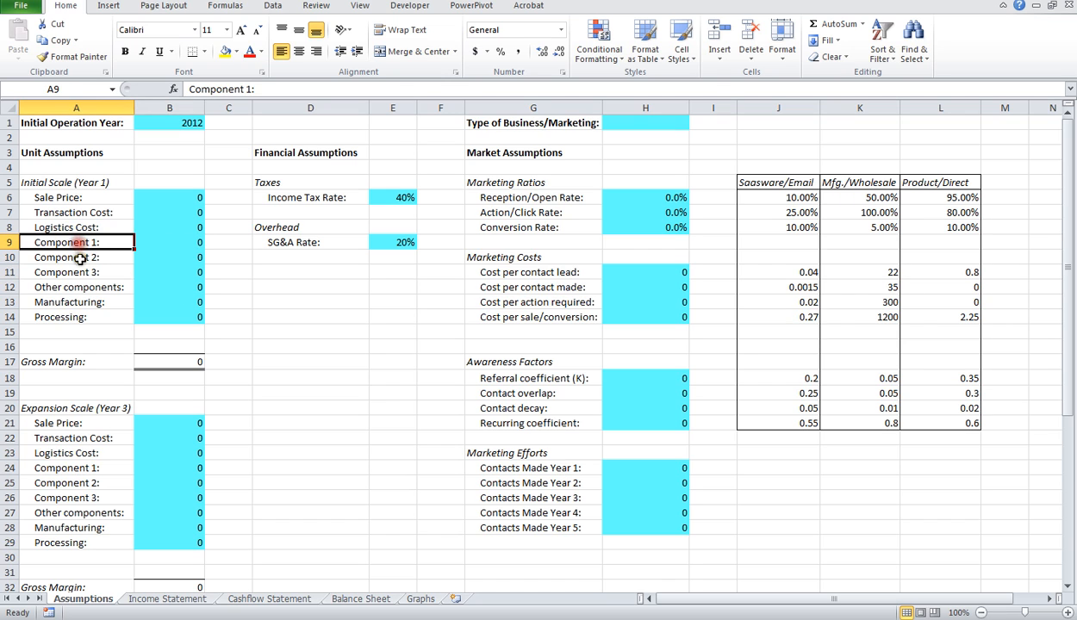
click(81, 255)
click(87, 244)
click(103, 257)
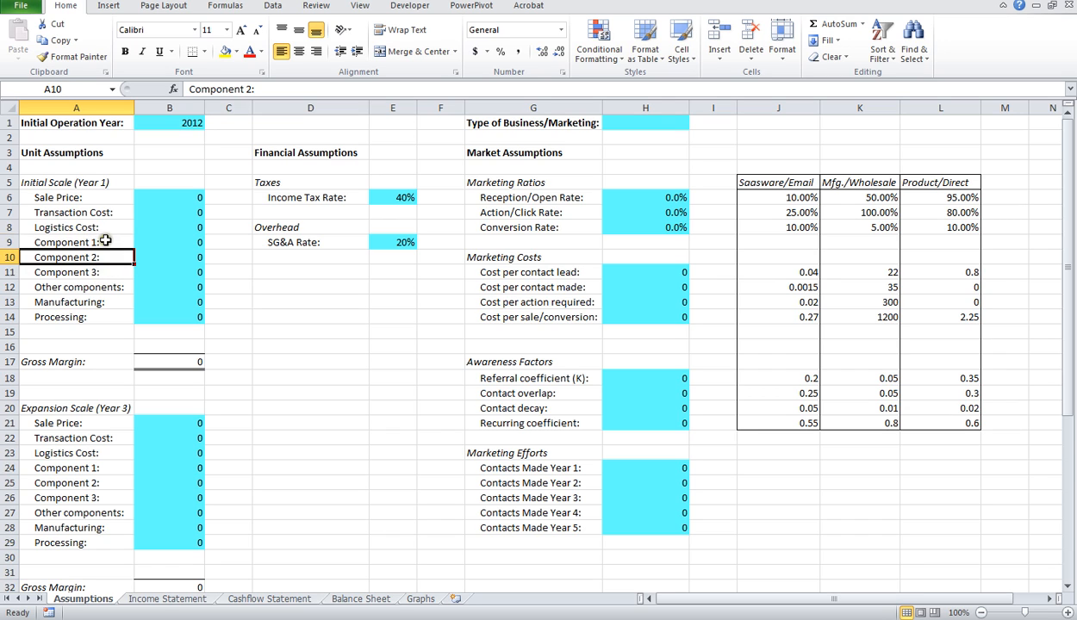
click(104, 241)
Step: Review the Year 1 Other components, Manufacturing and Processing inputs, comparing them with the component labels
click(177, 283)
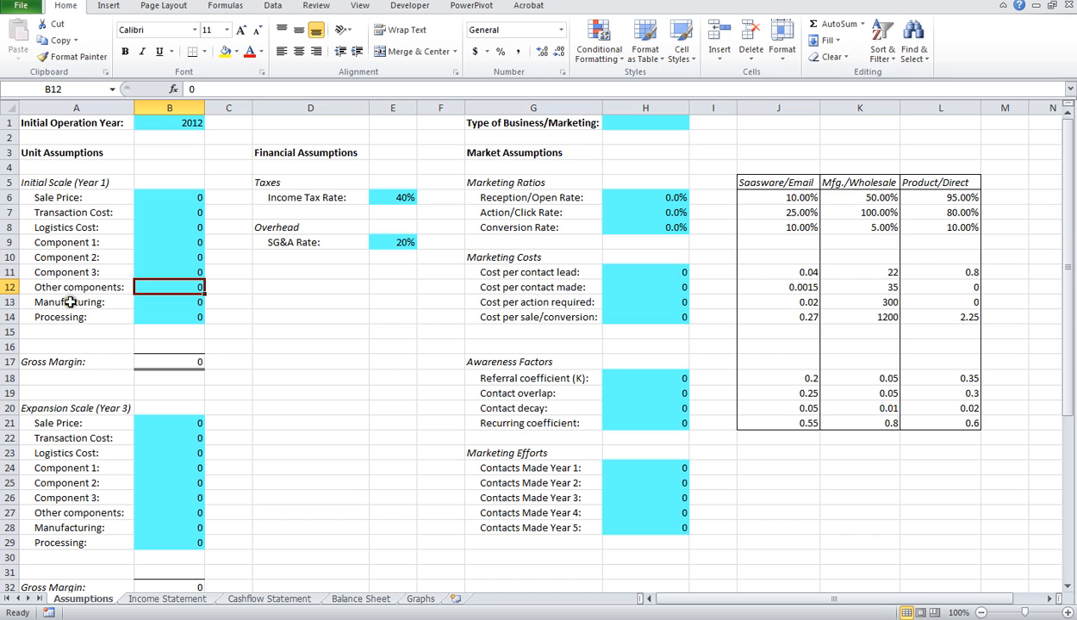
click(168, 302)
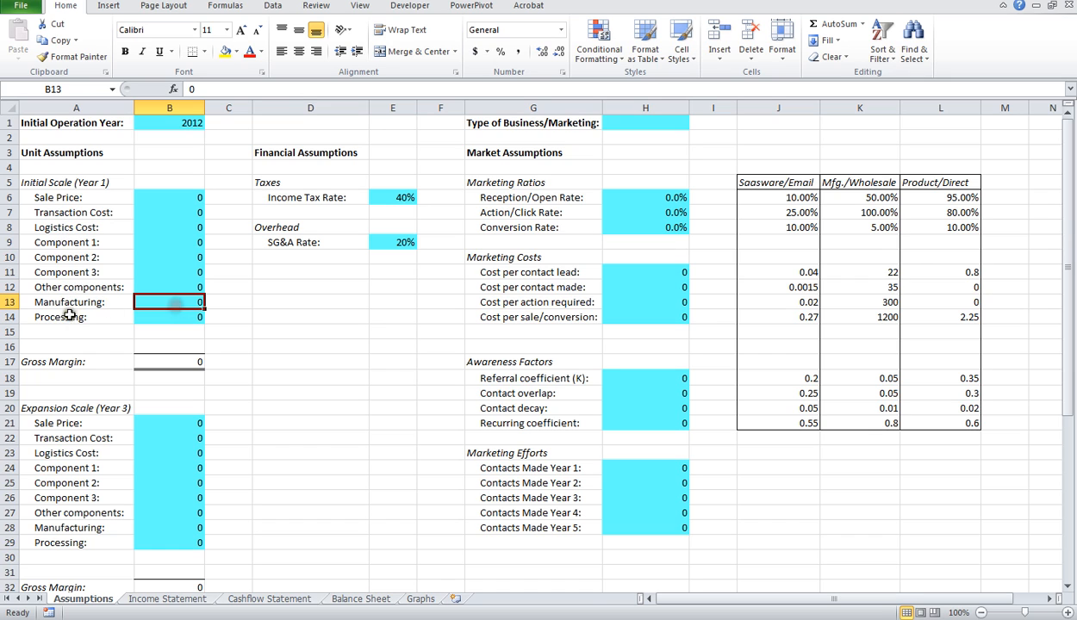
click(69, 302)
click(60, 243)
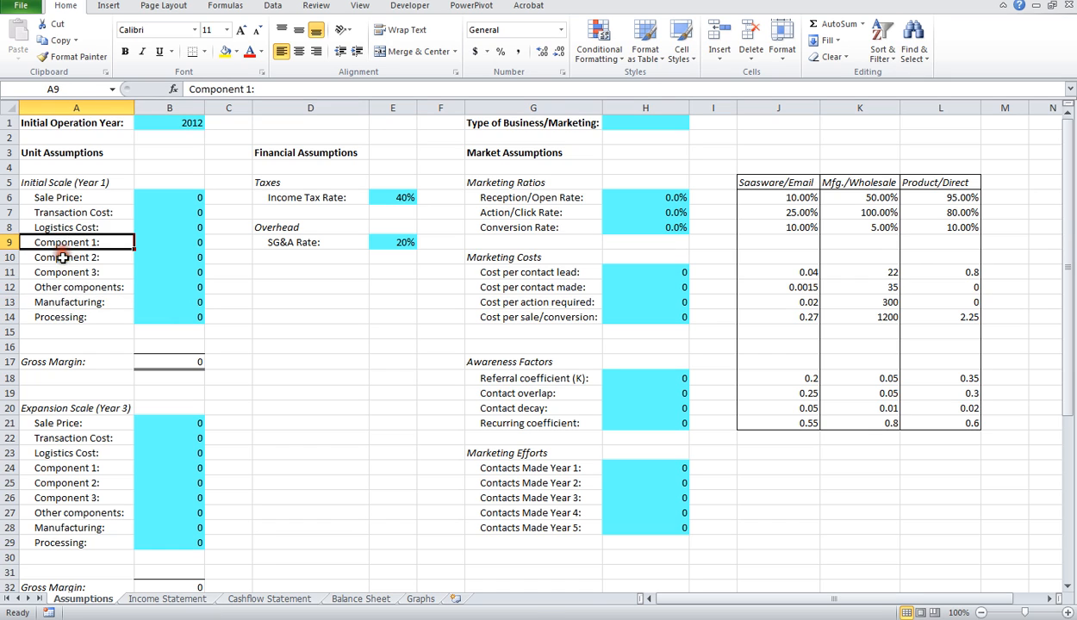
click(60, 257)
click(62, 272)
click(67, 316)
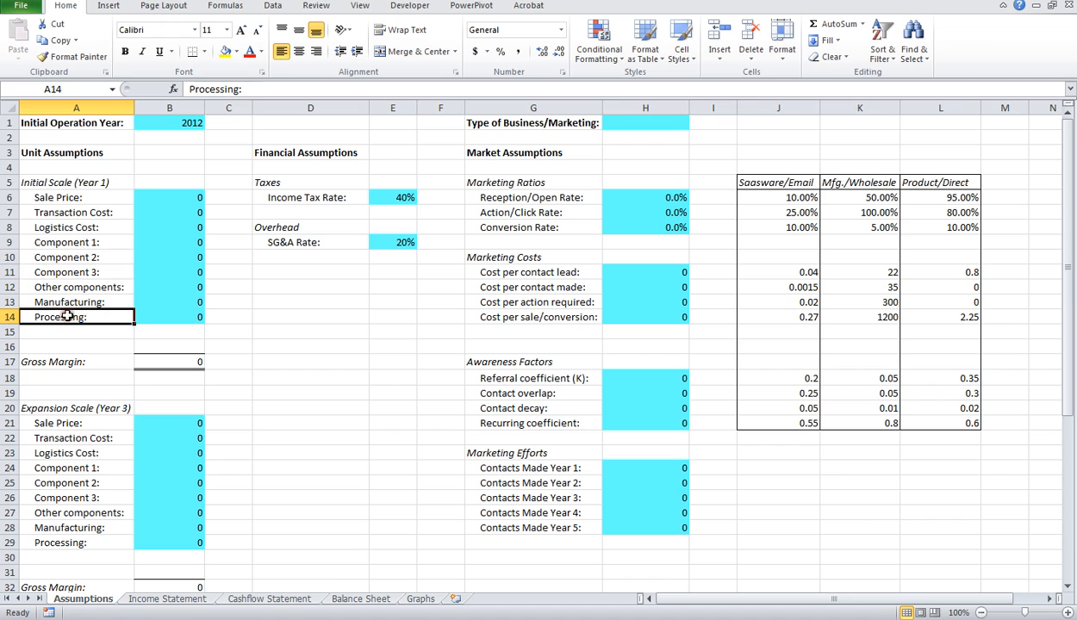
click(172, 316)
click(70, 318)
click(172, 317)
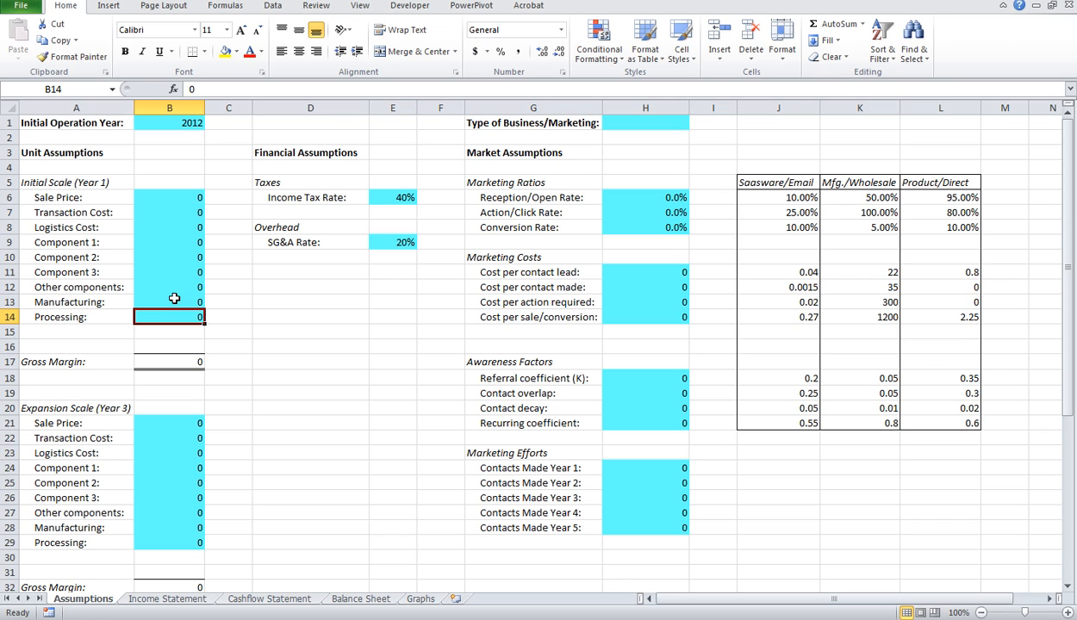
Step: Go back over the Year 1 cost inputs from Manufacturing up to Component 1, and recheck Transaction Cost and Processing
click(173, 301)
click(172, 287)
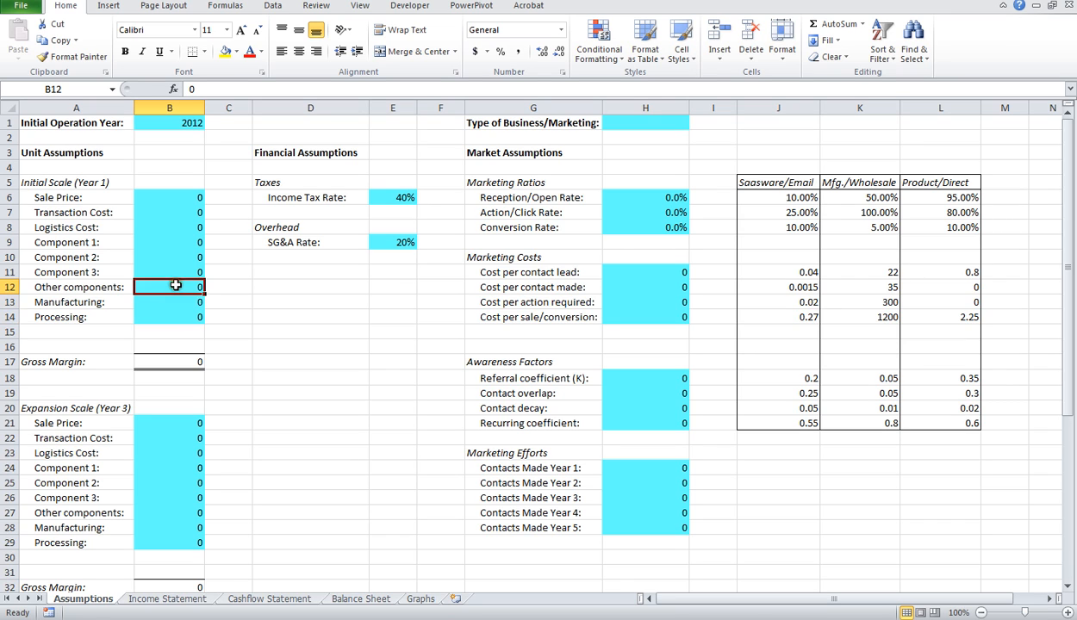
click(172, 271)
click(171, 255)
click(166, 242)
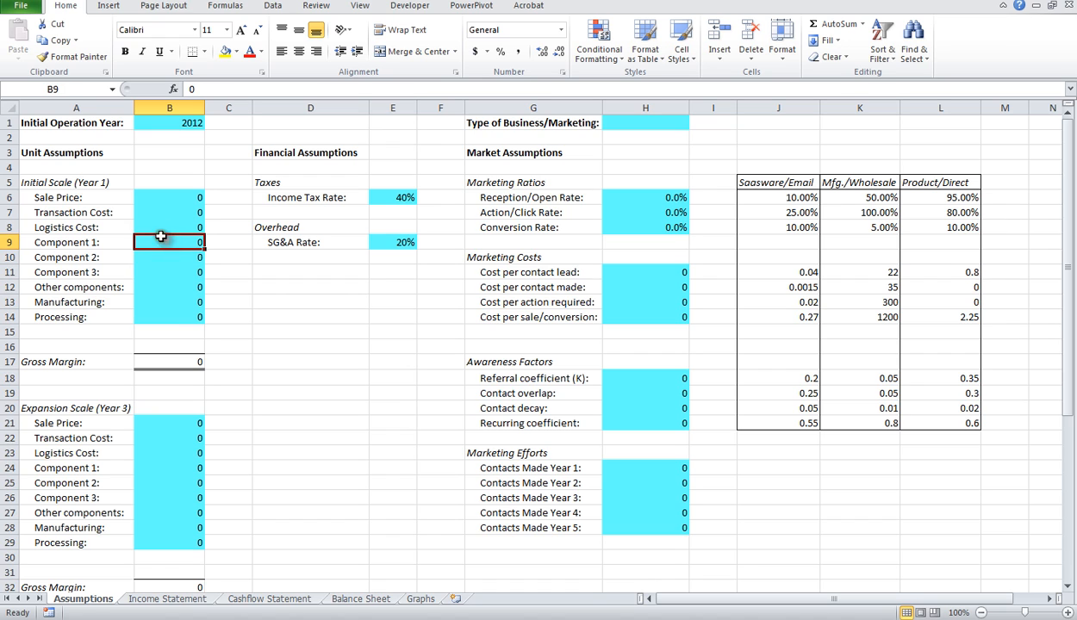
click(91, 212)
click(173, 213)
click(160, 318)
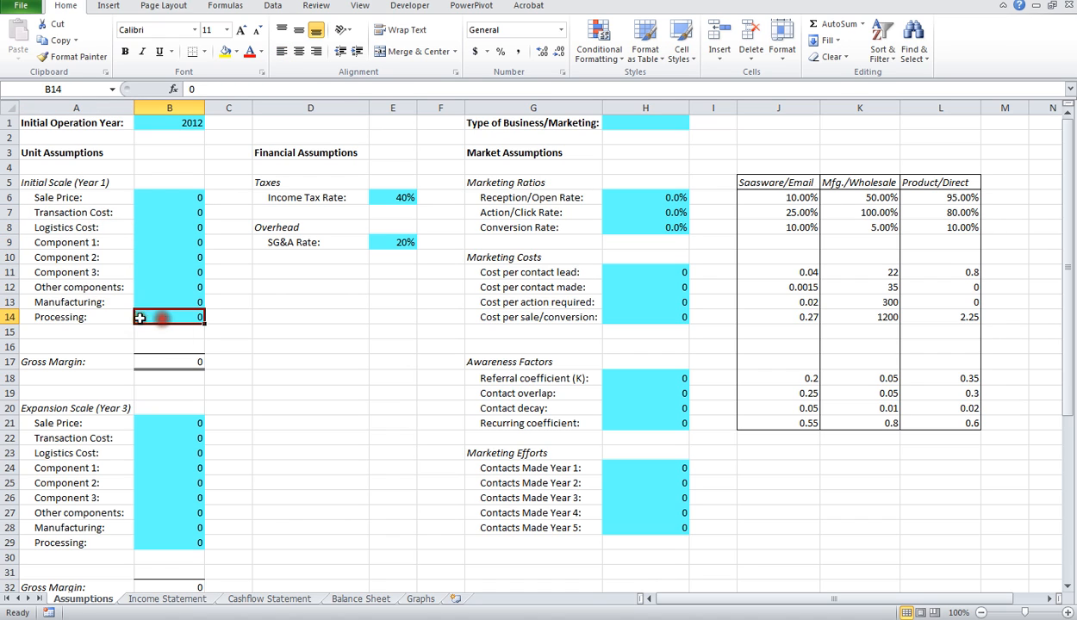
click(91, 318)
click(168, 318)
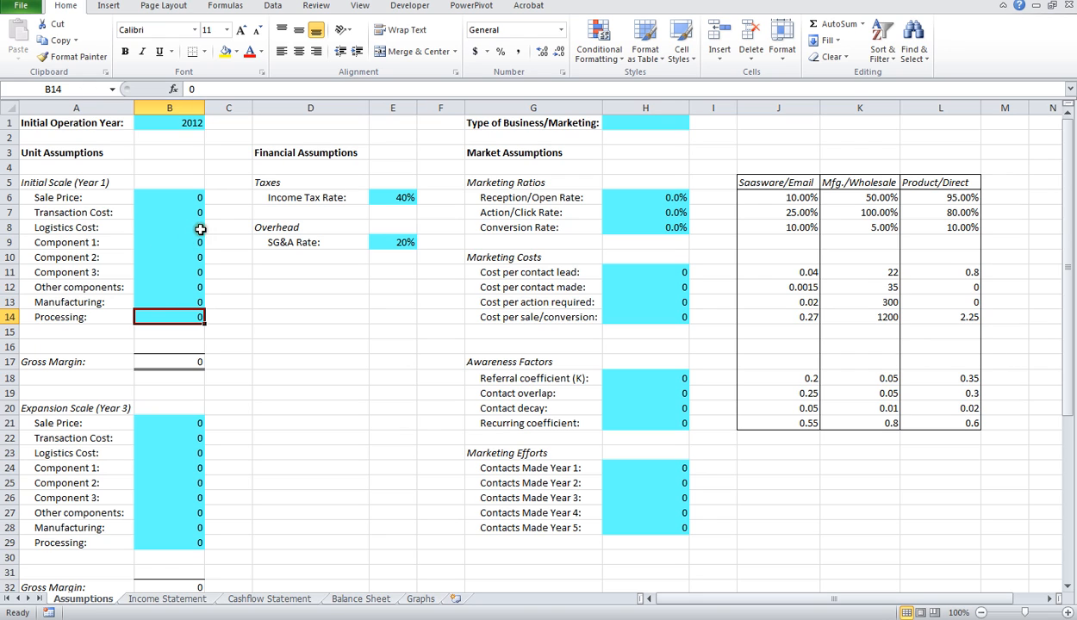
Step: Inspect how the Expansion Scale (Year 3) and Full Scale (Year 5) cost cells reference the preceding scale, starting from the Year 1 Sale Price
click(173, 198)
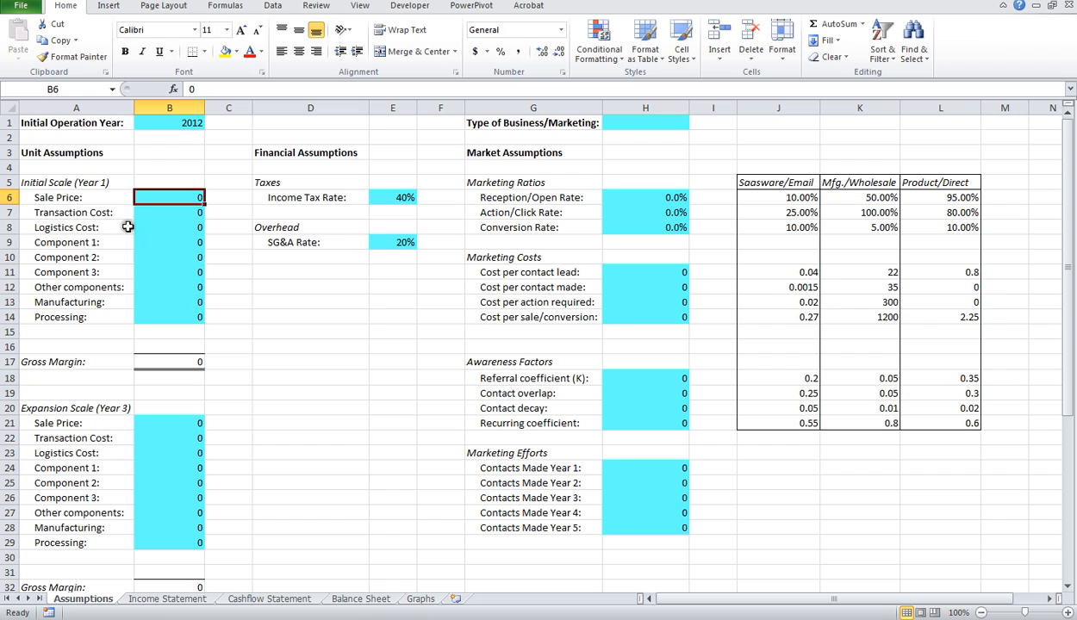
scroll(200, 312, down, 3)
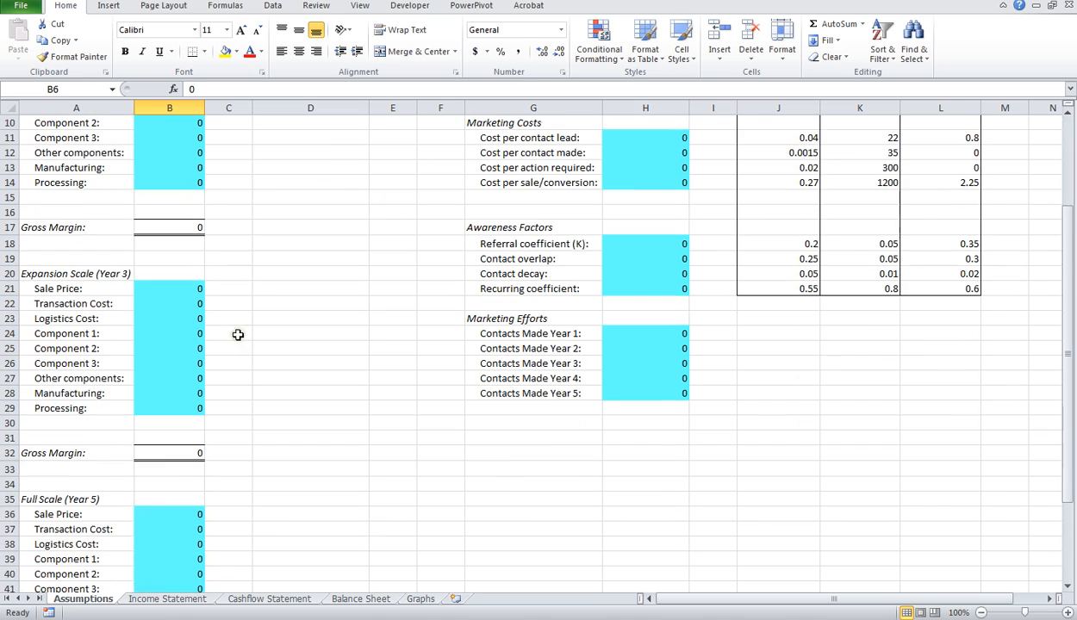
click(164, 287)
click(181, 304)
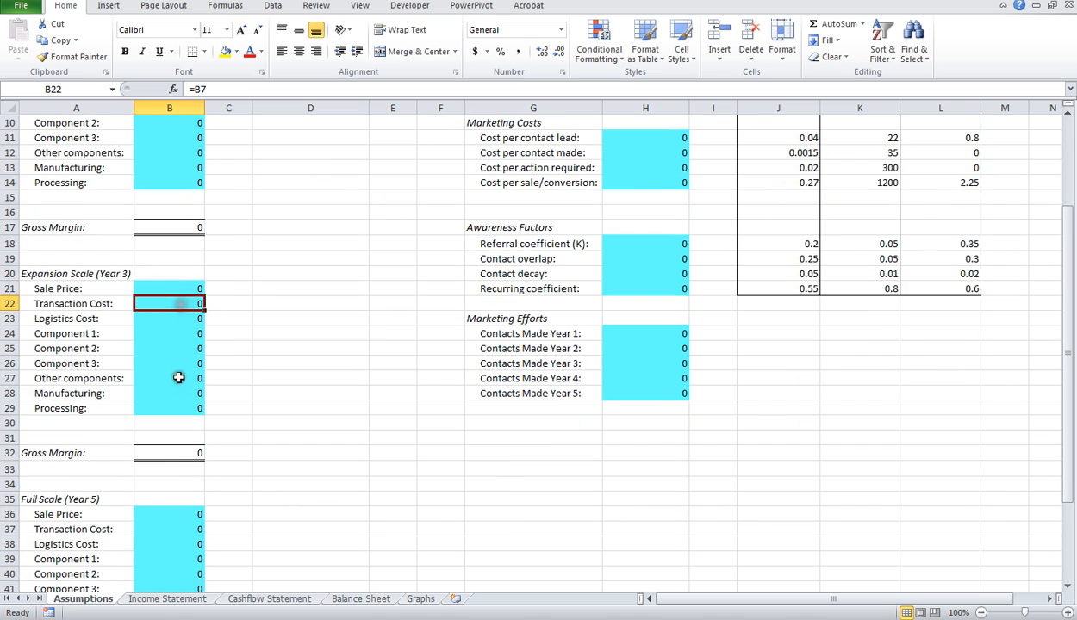
scroll(179, 315, down, 3)
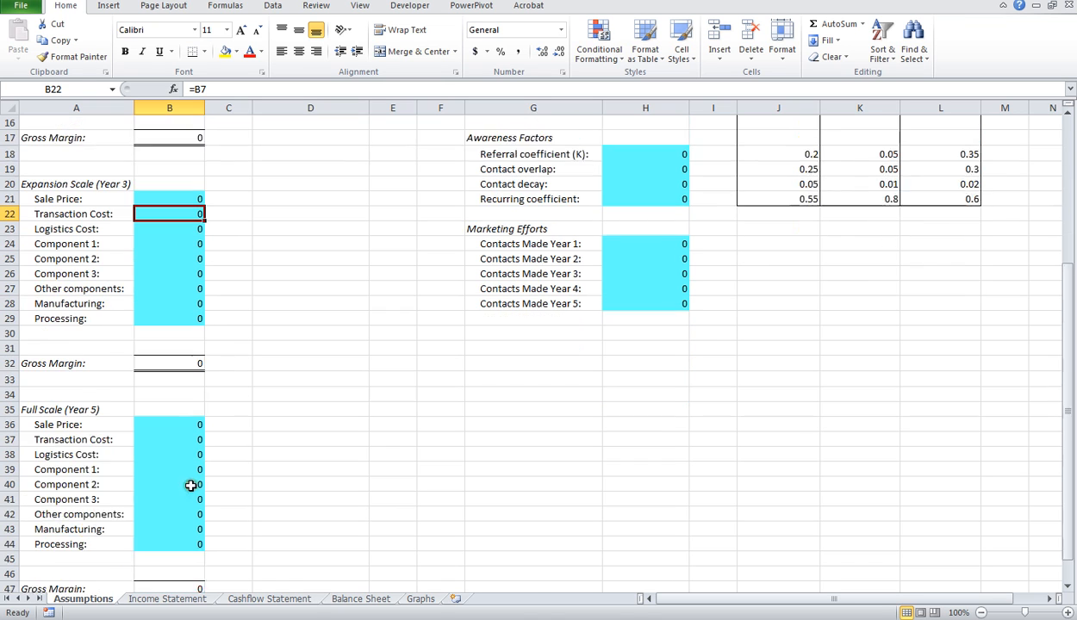
click(158, 405)
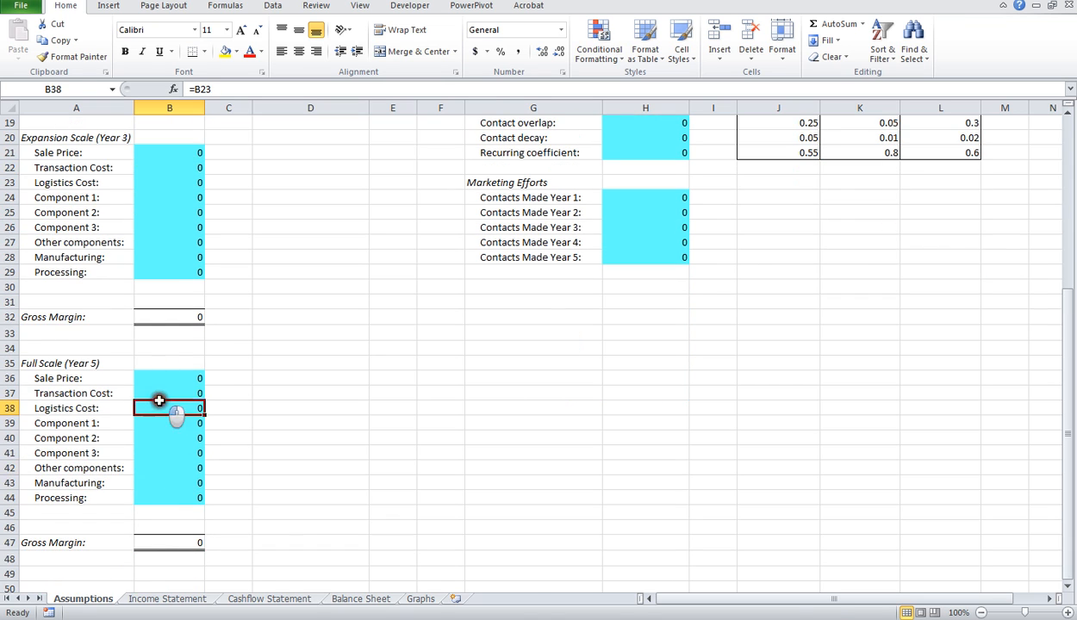
drag(155, 405, 176, 392)
click(188, 379)
scroll(275, 385, up, 4)
scroll(275, 385, up, 2)
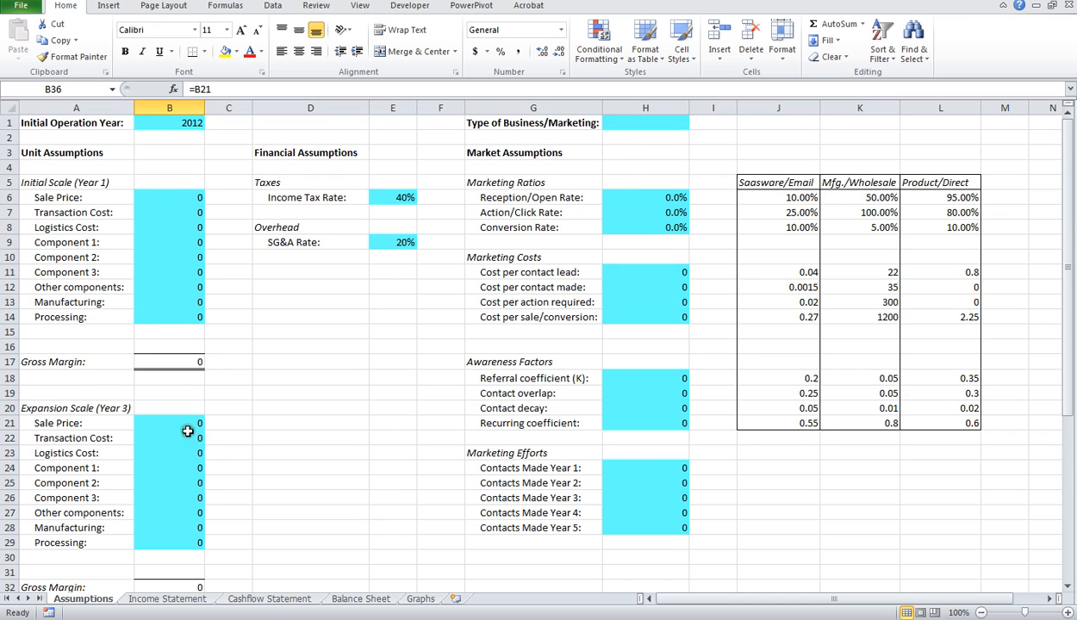
Step: Compare the Year 1 Sale Price input with the Year 3 Sale Price, Transaction Cost and Logistics Cost formulas
click(183, 198)
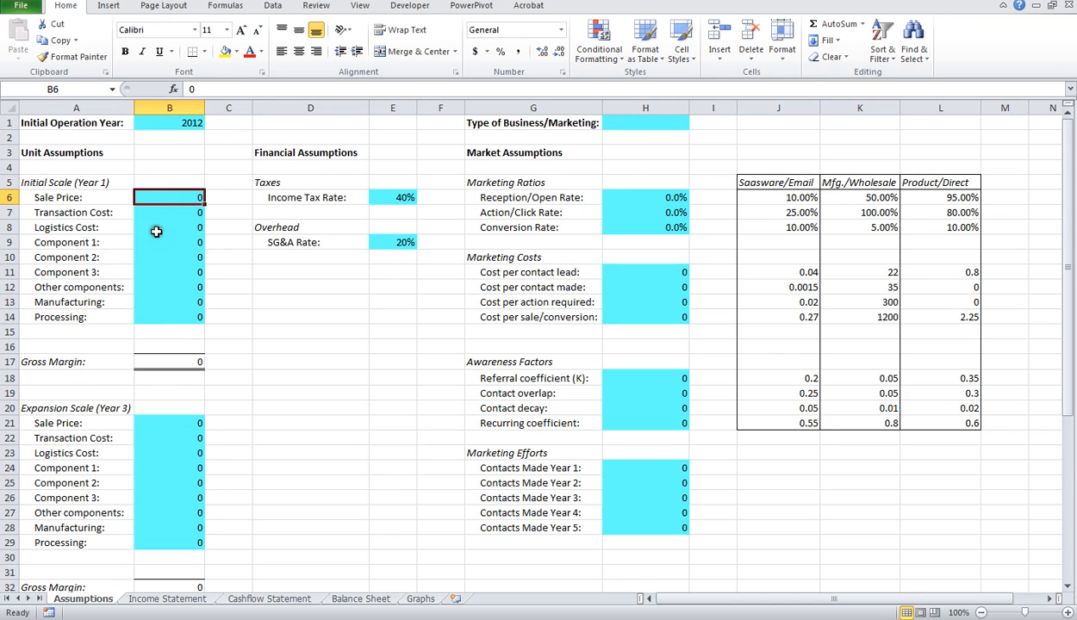
click(196, 422)
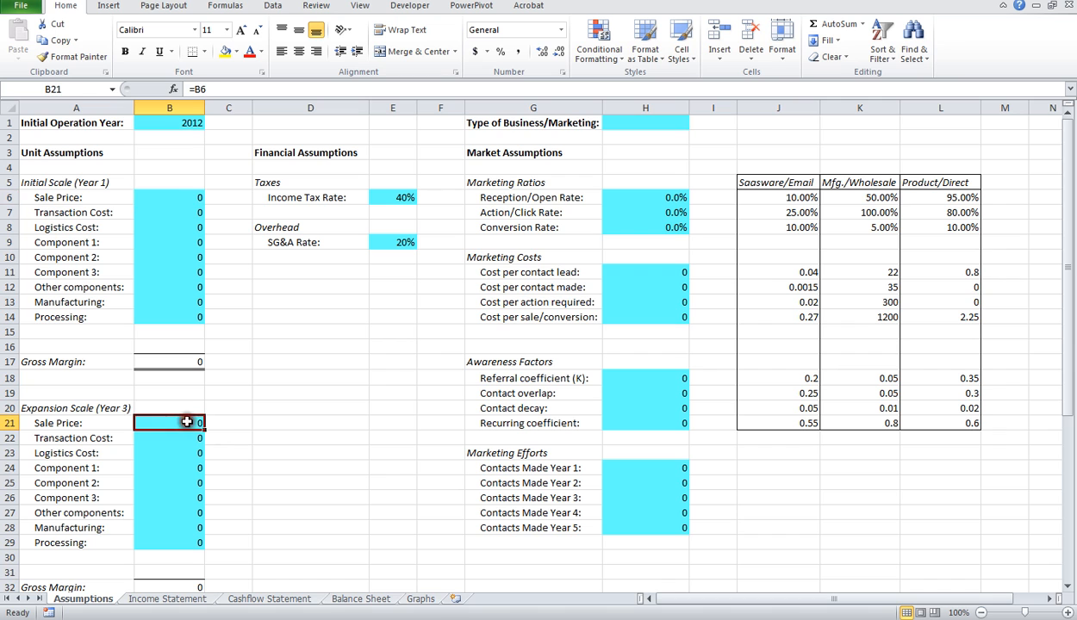
click(177, 437)
click(177, 453)
scroll(179, 482, down, 1)
scroll(179, 483, down, 4)
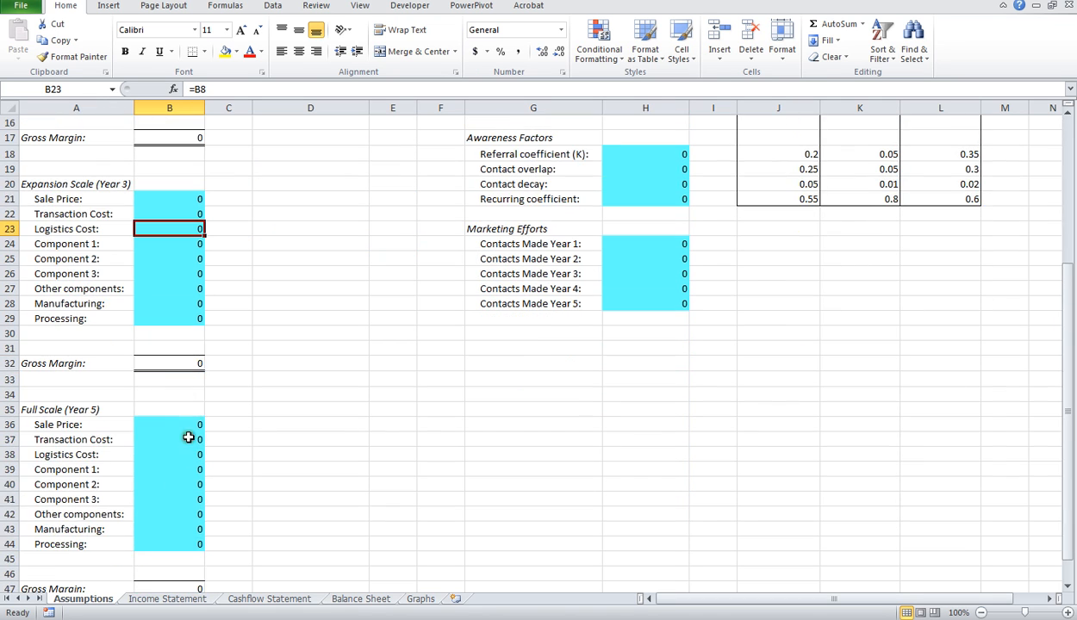
scroll(228, 293, up, 5)
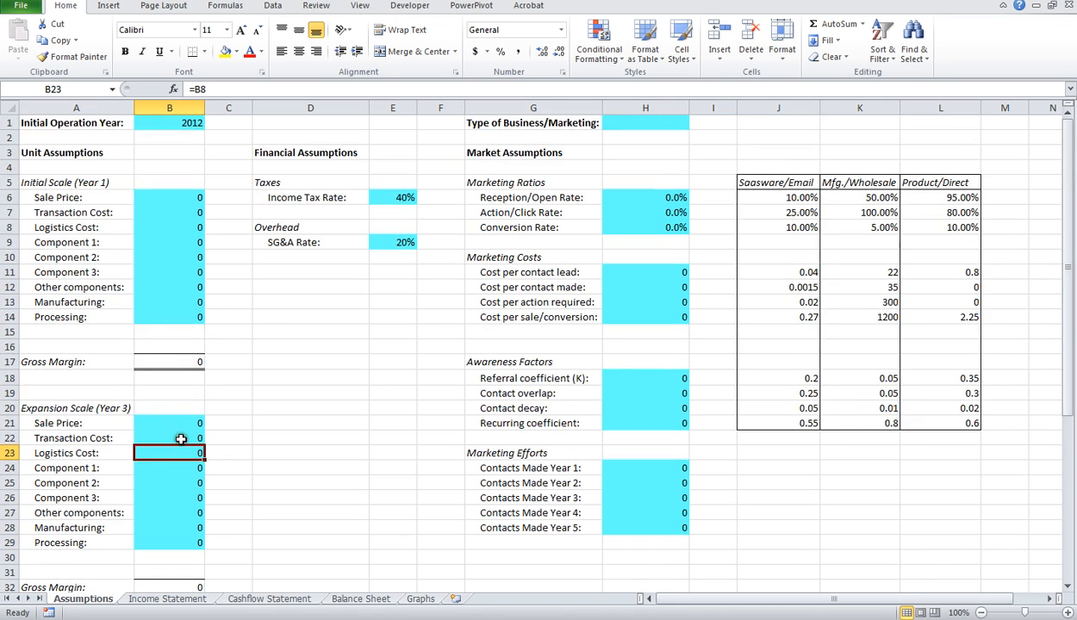
Step: Check the linked cost formulas down to the Year 5 Other components cell, and return to the Year 1 Logistics Cost input
scroll(170, 443, down, 4)
scroll(172, 280, up, 3)
scroll(144, 442, up, 1)
scroll(153, 482, down, 4)
click(155, 513)
click(157, 285)
click(149, 557)
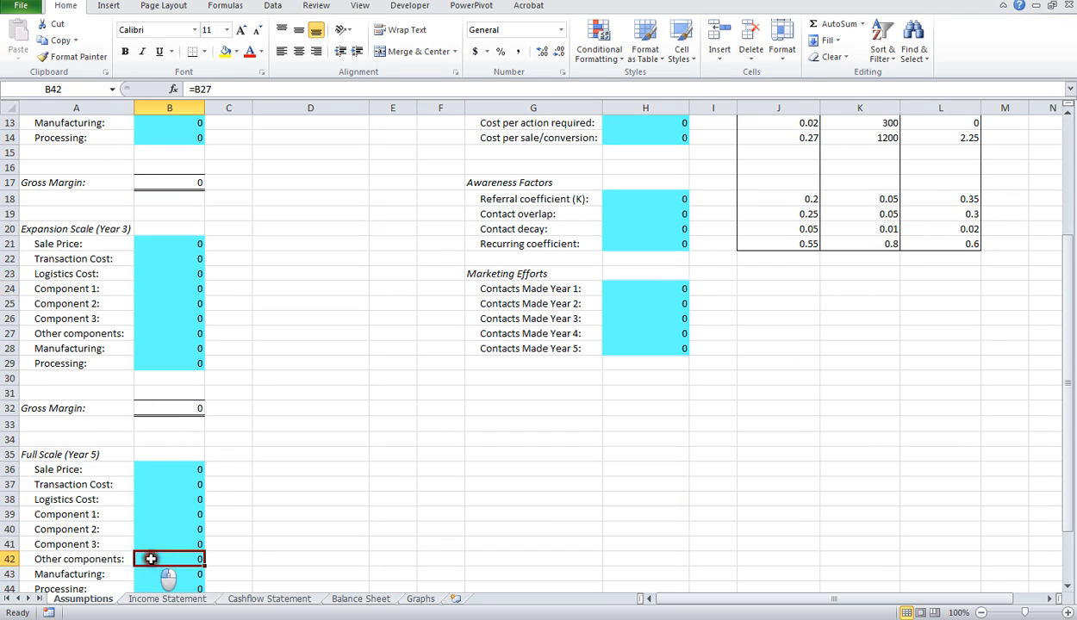
scroll(216, 354, up, 4)
click(191, 230)
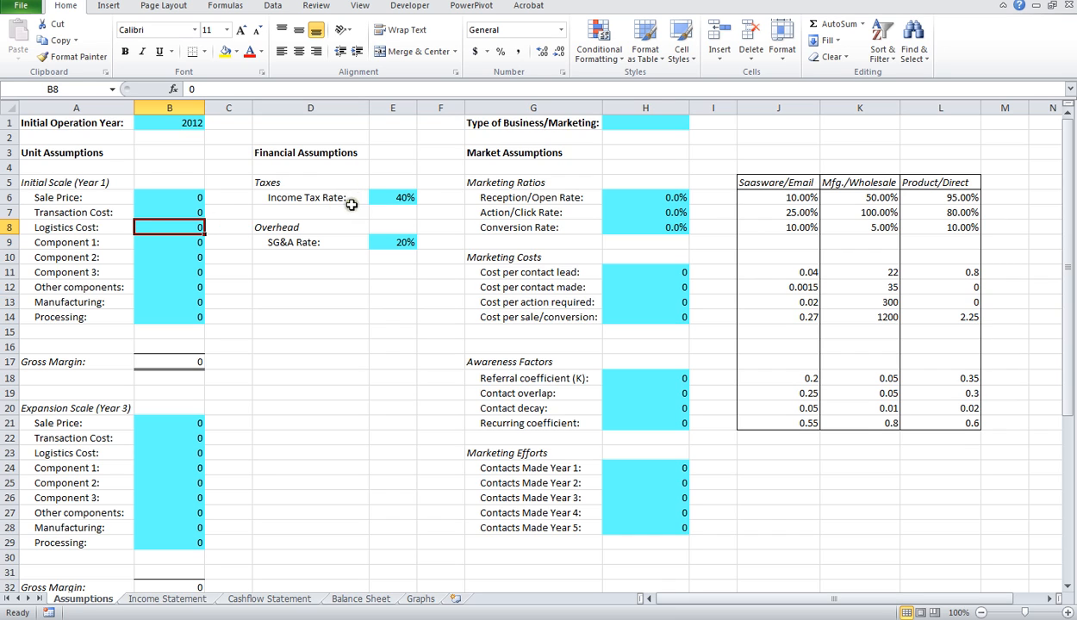
Step: Review the Income Tax Rate and SG&A Rate inputs and the Open Rate, Click Rate and Conversion Rate formulas under Marketing Ratios
click(385, 196)
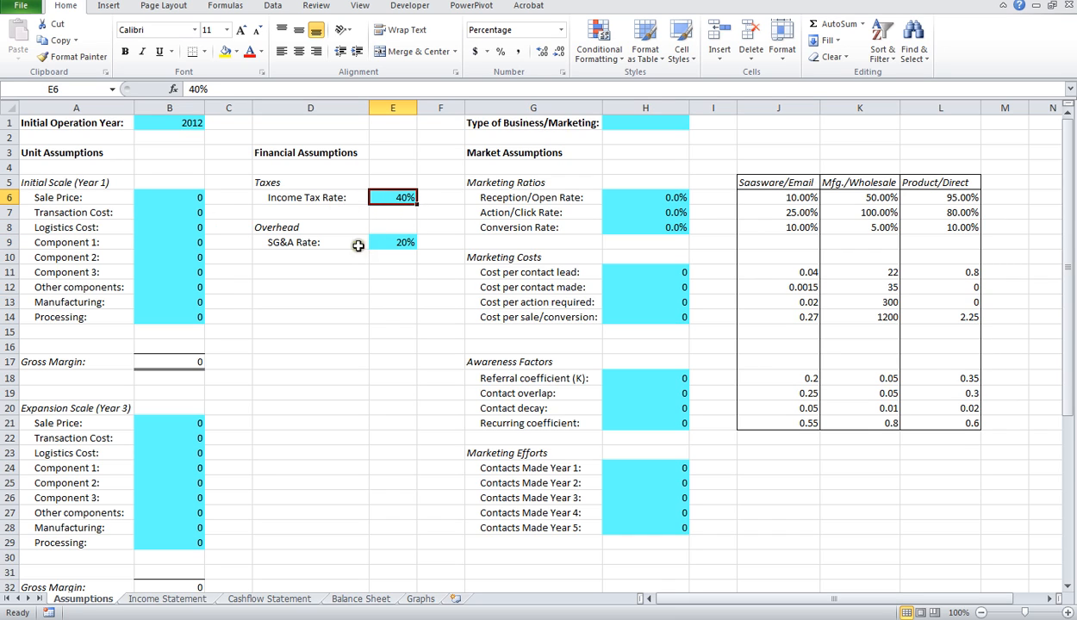
click(400, 242)
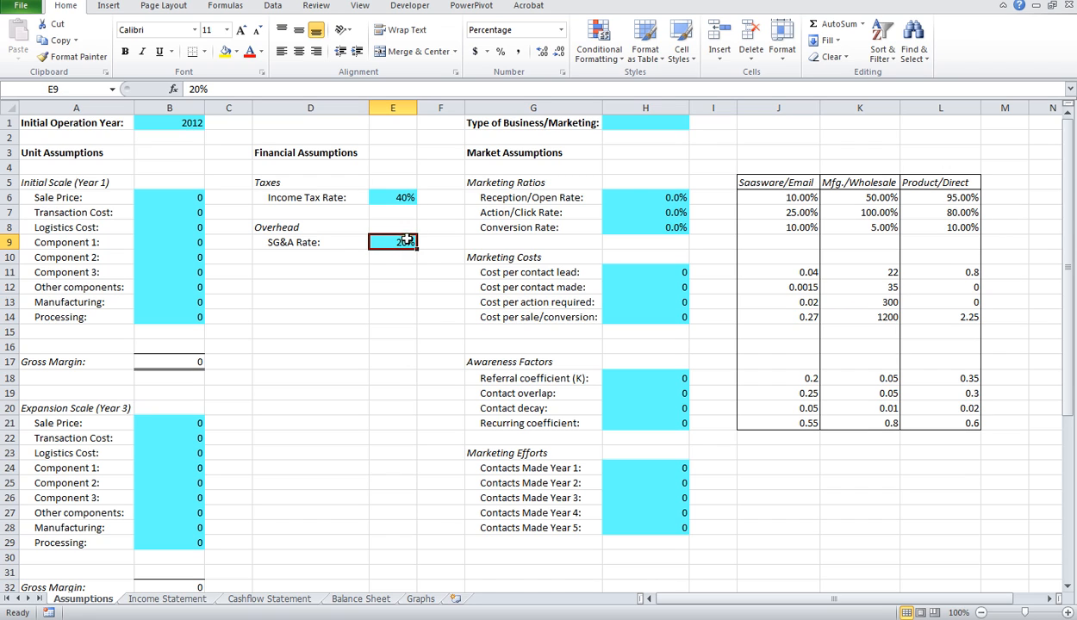
click(637, 199)
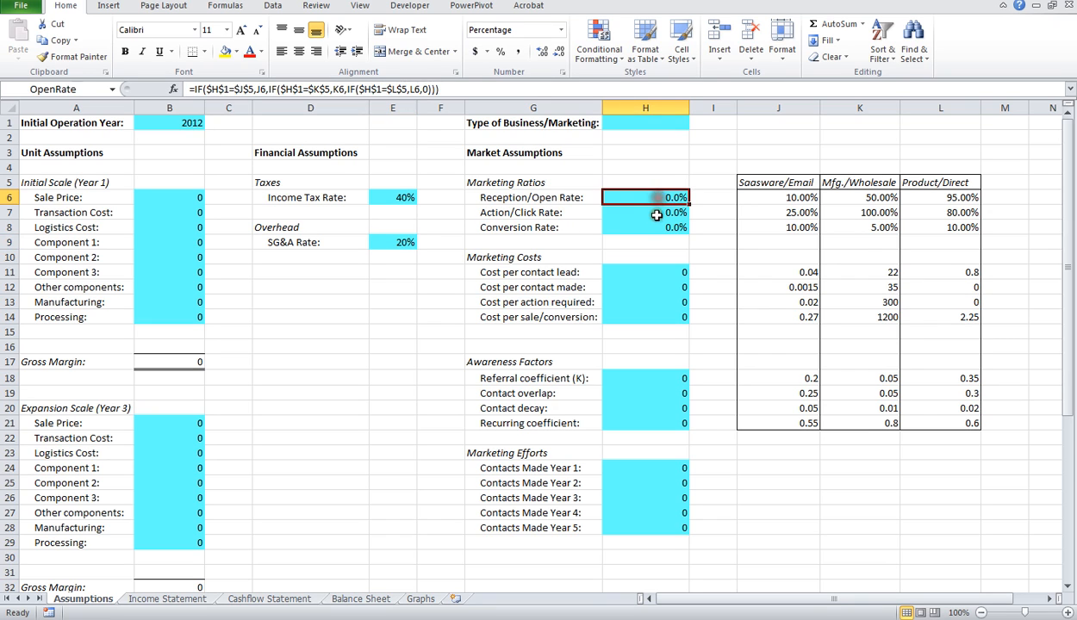
click(655, 213)
click(654, 227)
Step: Review the formulas for cost per contact lead, contact made, action required and sale/conversion under Marketing Costs
click(654, 273)
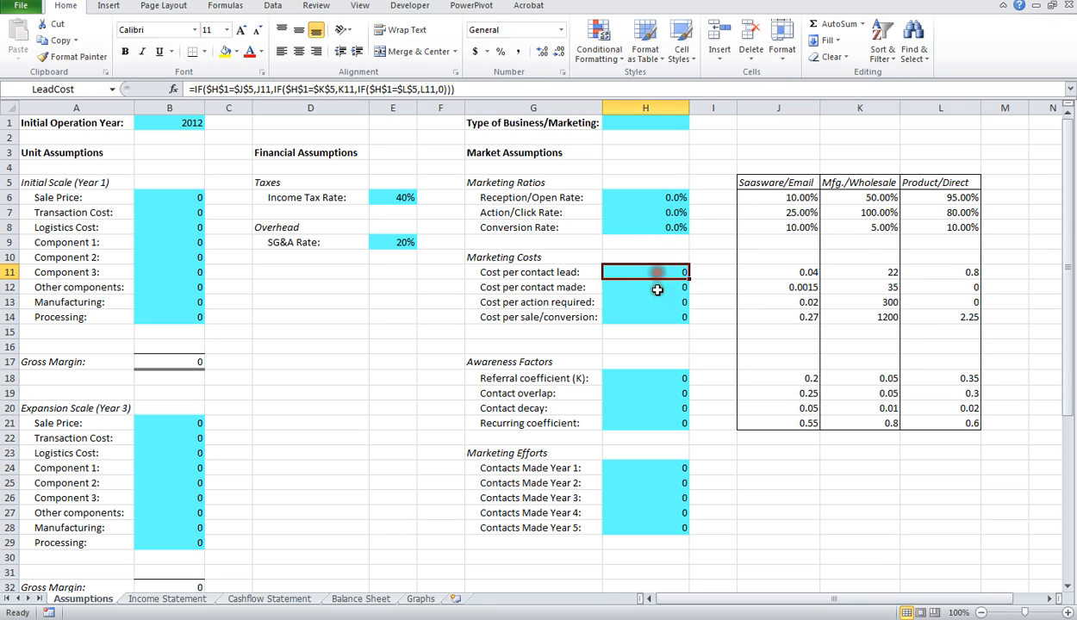
click(656, 287)
click(655, 303)
click(655, 317)
Step: Review the four Awareness Factors formulas and the Contacts Made Year 1 and Year 4 inputs under Marketing Efforts
click(653, 379)
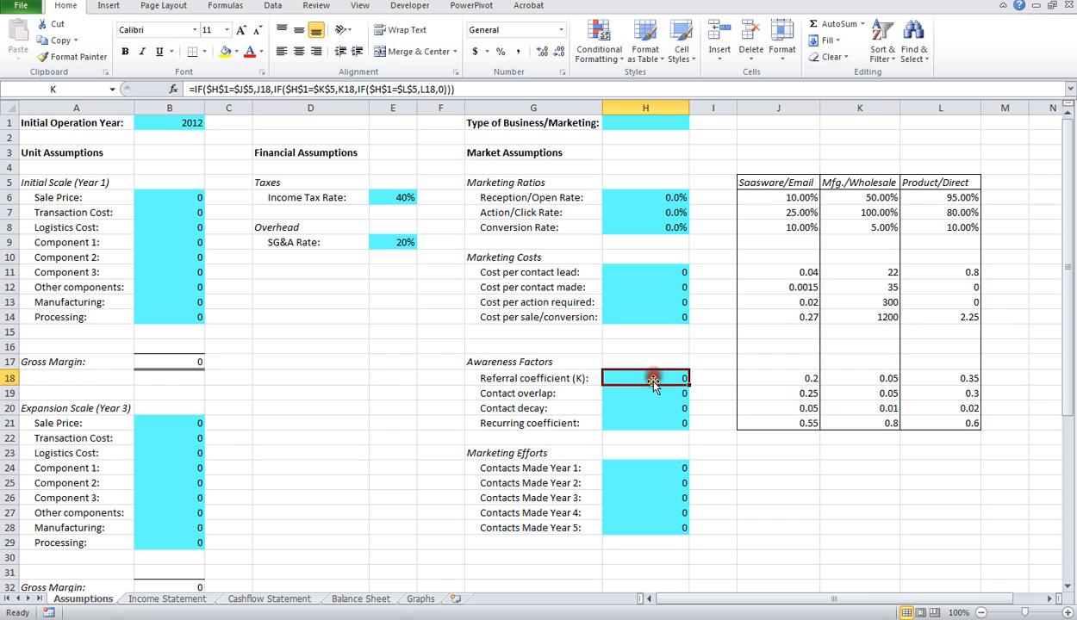
click(653, 394)
click(653, 409)
click(654, 423)
click(657, 468)
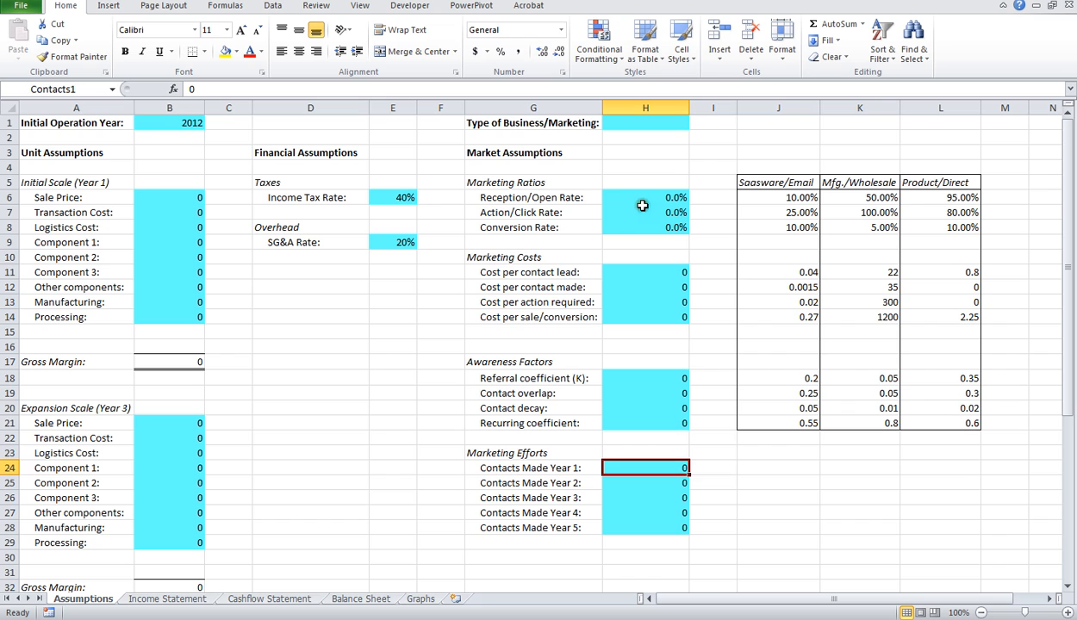
click(640, 513)
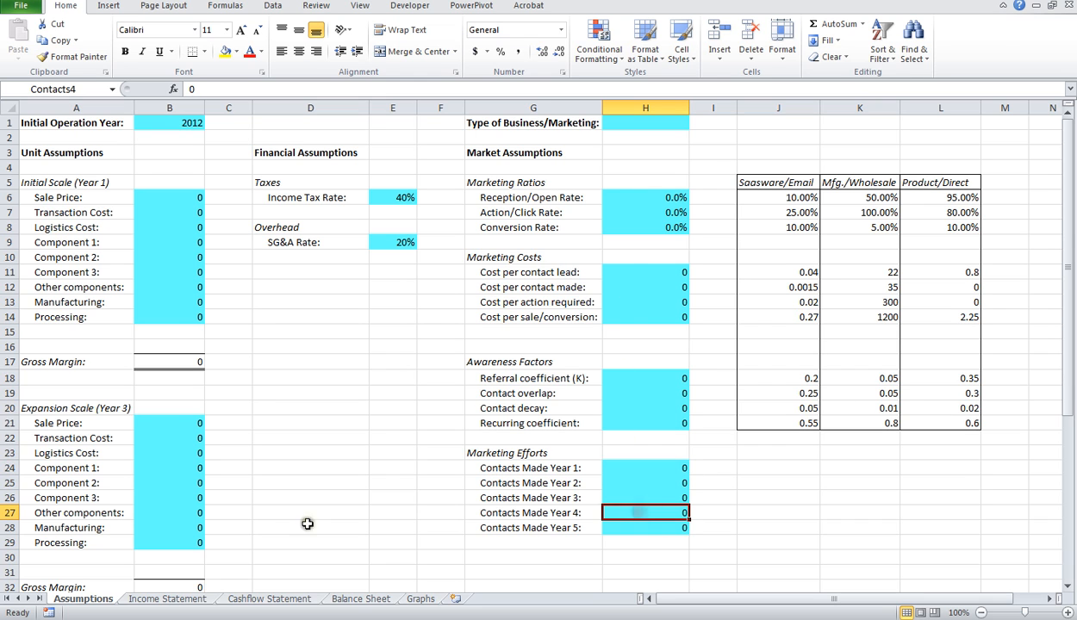
Step: Inspect the Total Products Sold formulas for 2012 through 2016 on the Income Statement sheet
click(164, 599)
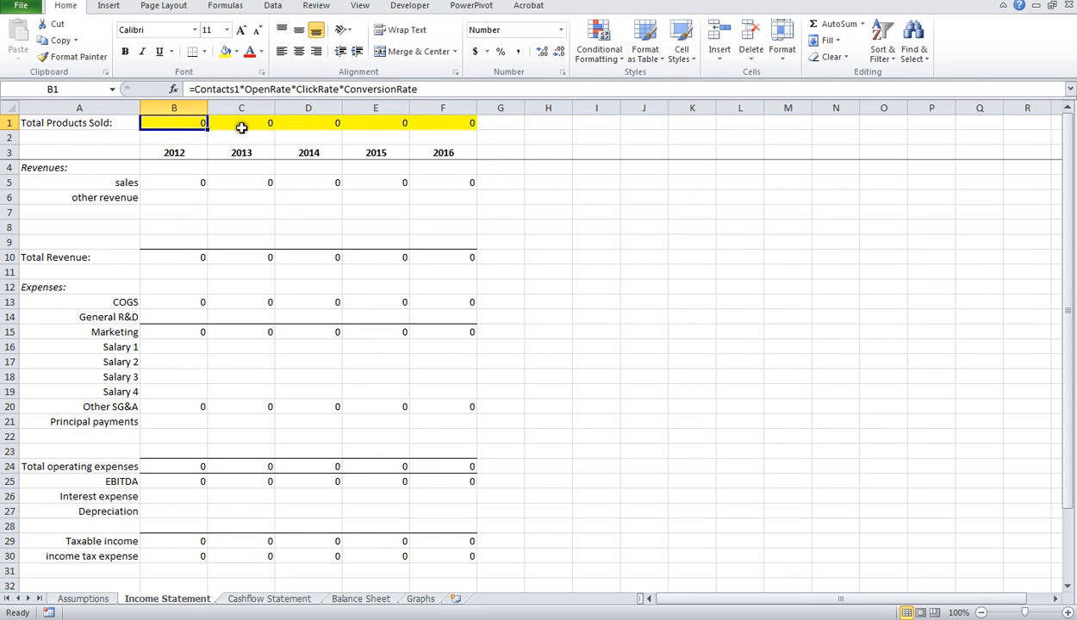
click(244, 123)
click(312, 123)
click(386, 123)
click(448, 123)
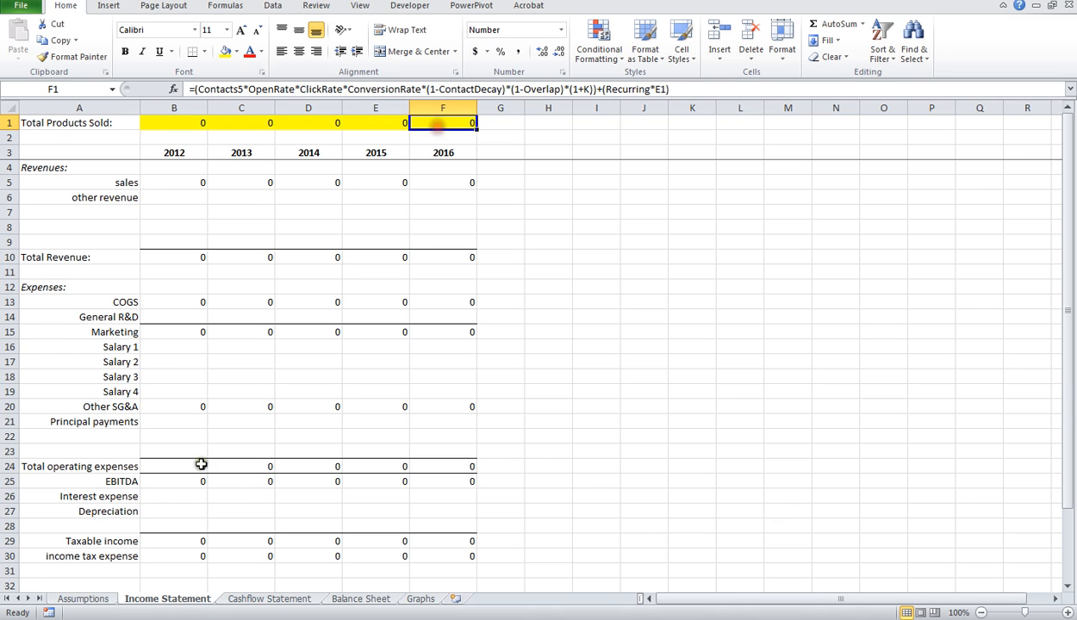
Step: Return to the Assumptions sheet and recheck the Cost per contact made, Contact overlap and yearly Contacts Made cells
click(100, 598)
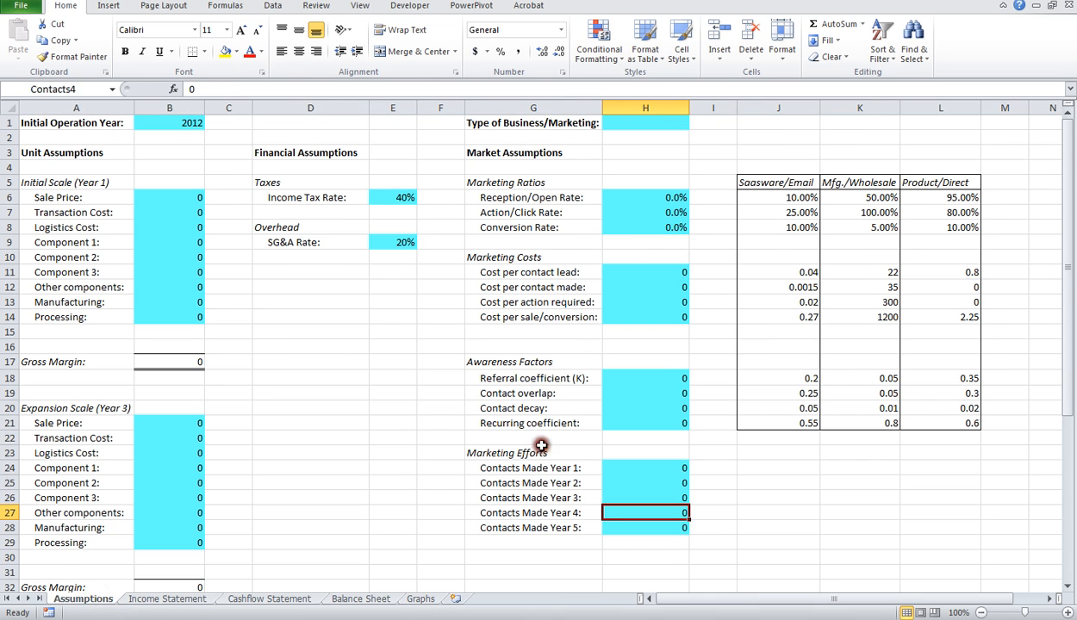
click(635, 288)
click(642, 392)
click(642, 468)
click(642, 482)
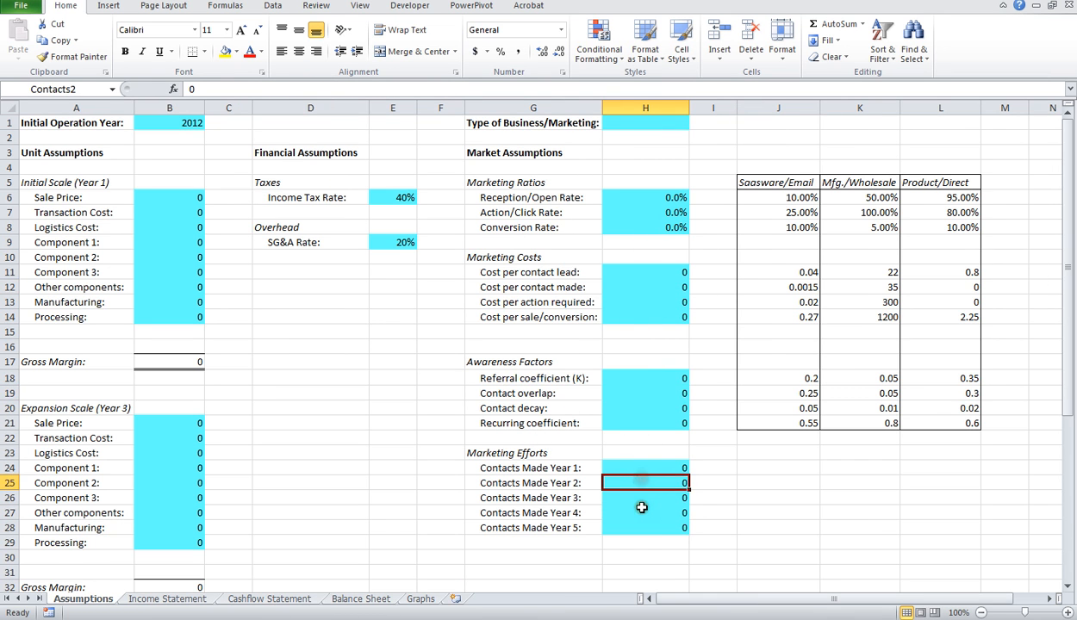
click(642, 512)
click(626, 468)
click(634, 389)
click(642, 286)
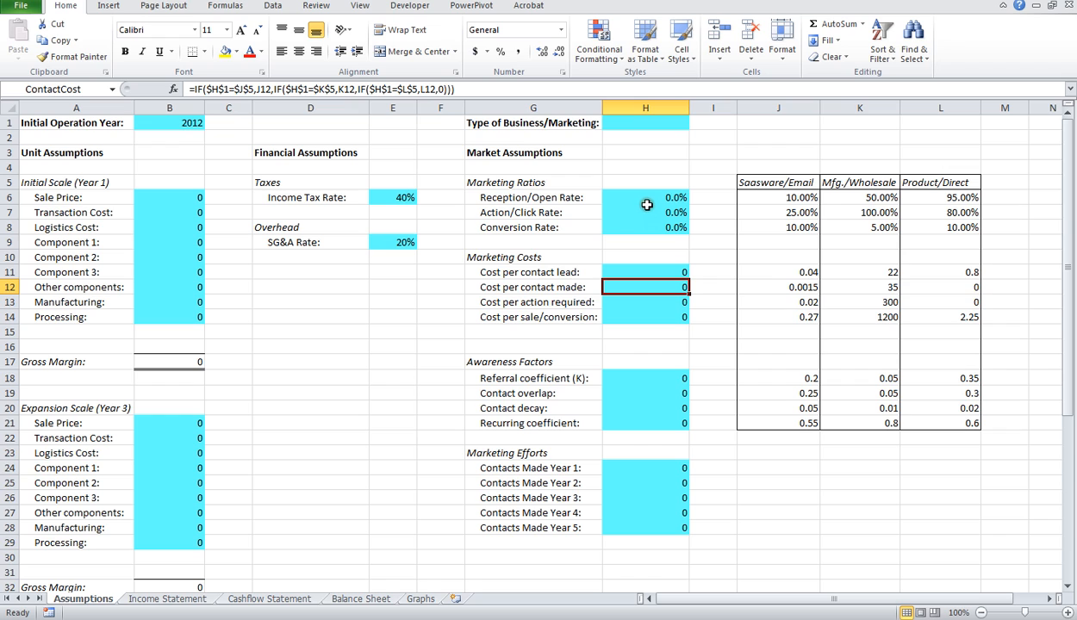
Step: Examine the Reception/Open Rate, Action/Click Rate and Conversion Rate formulas in turn, going through the three ratios twice
click(579, 197)
click(622, 198)
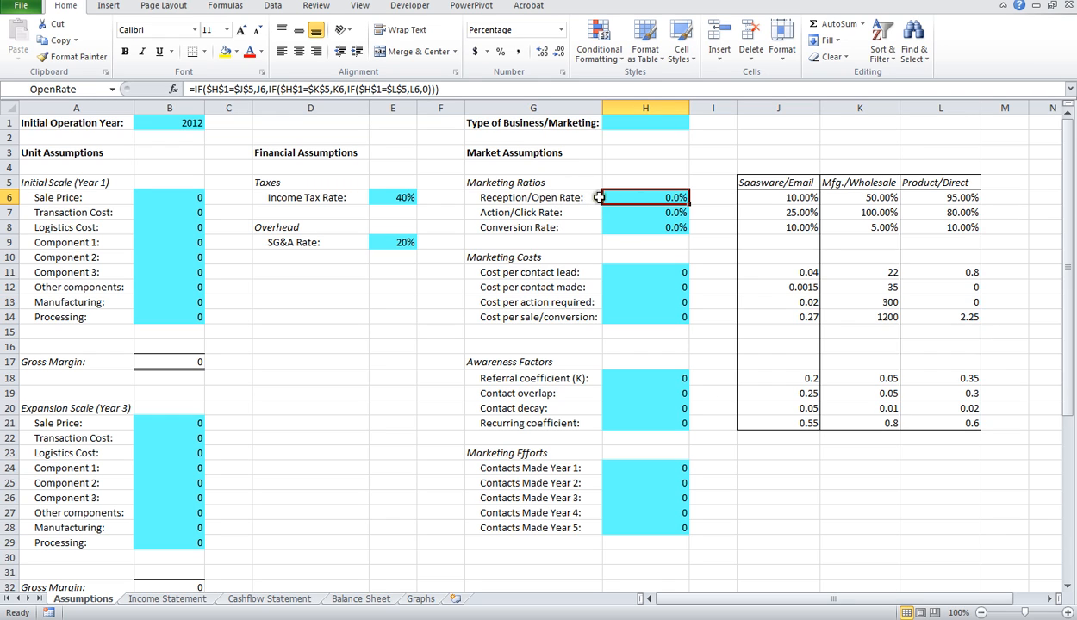
click(653, 213)
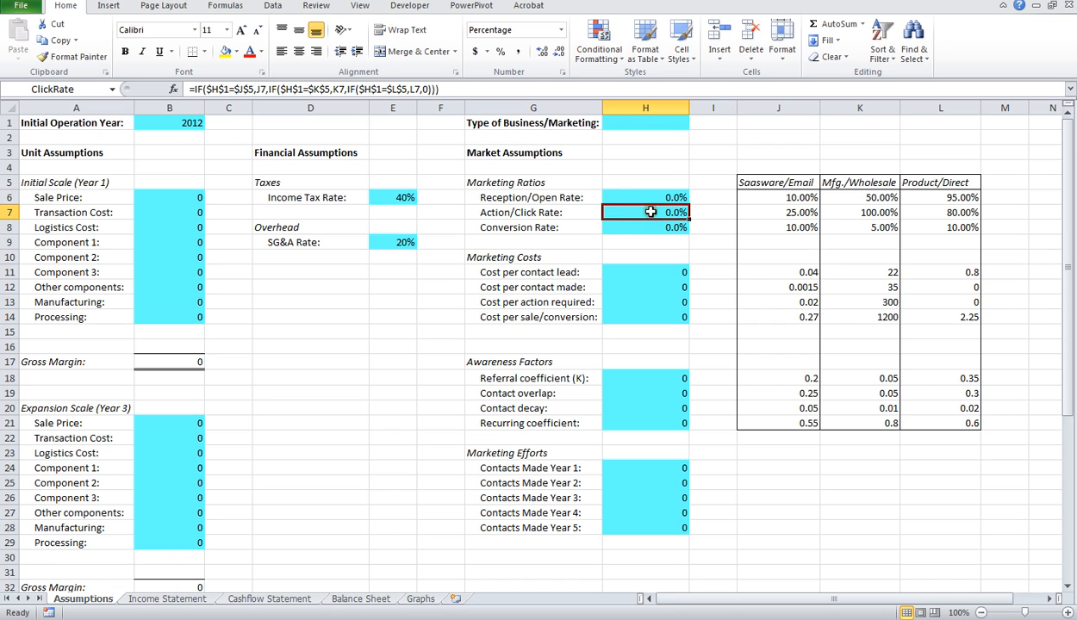
click(643, 227)
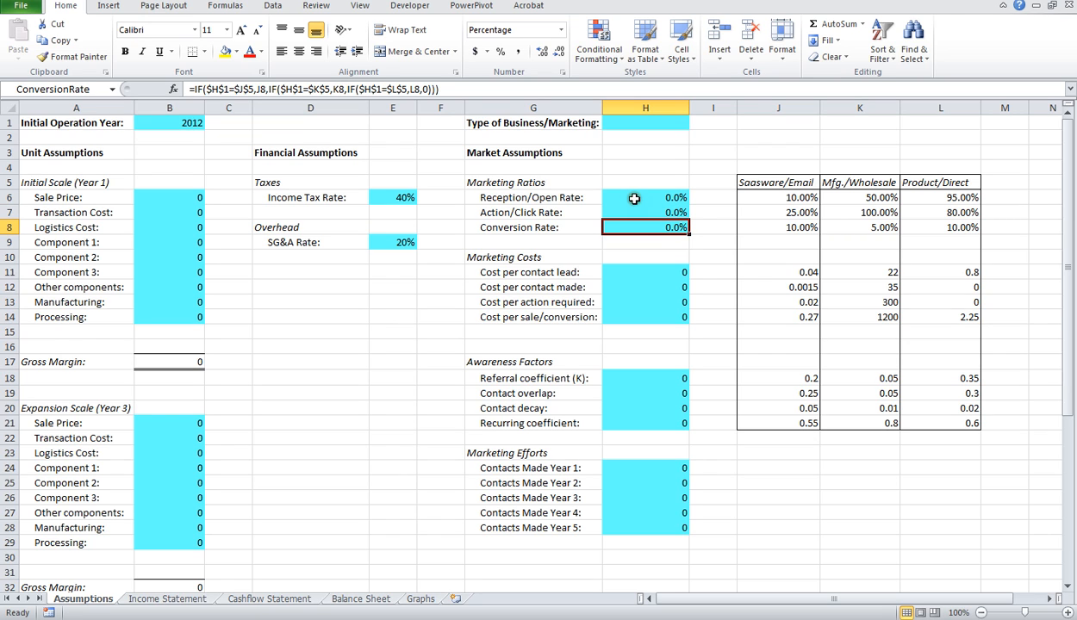
click(634, 198)
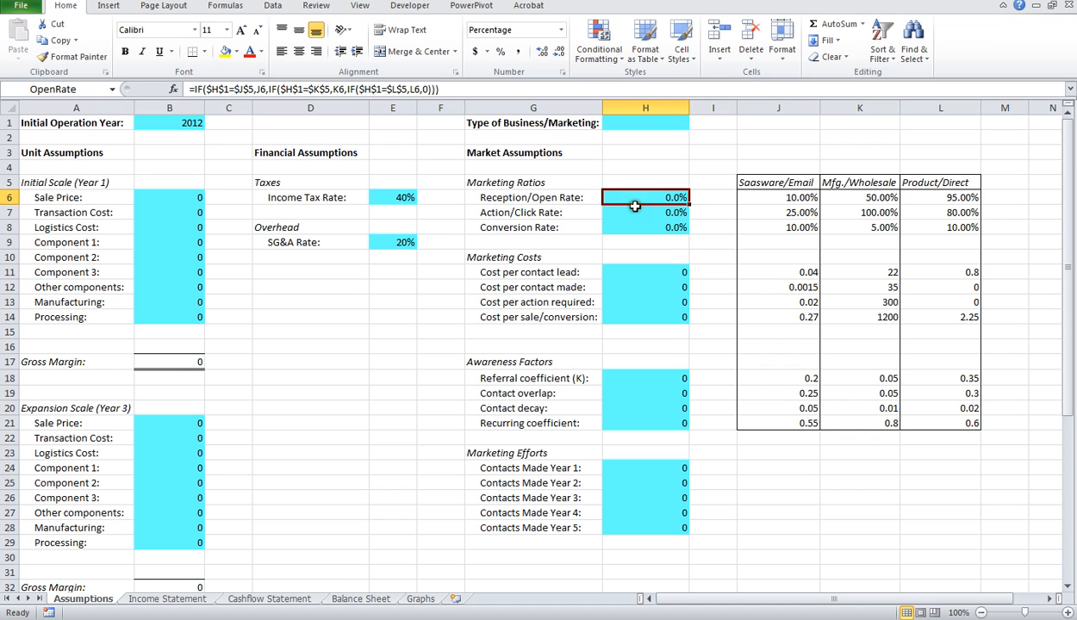
click(638, 213)
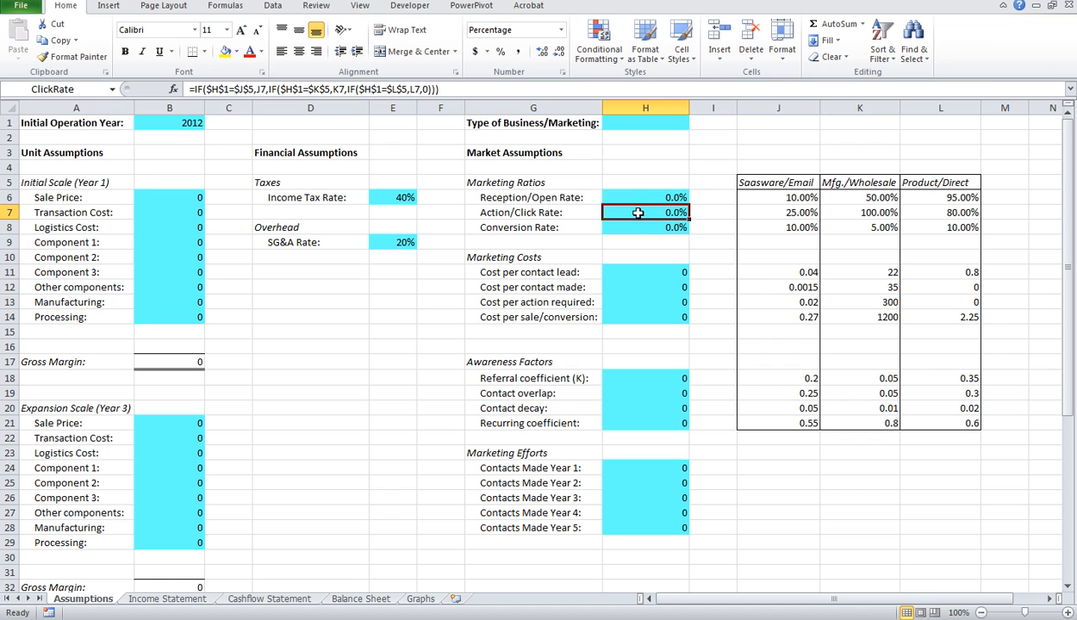
click(641, 227)
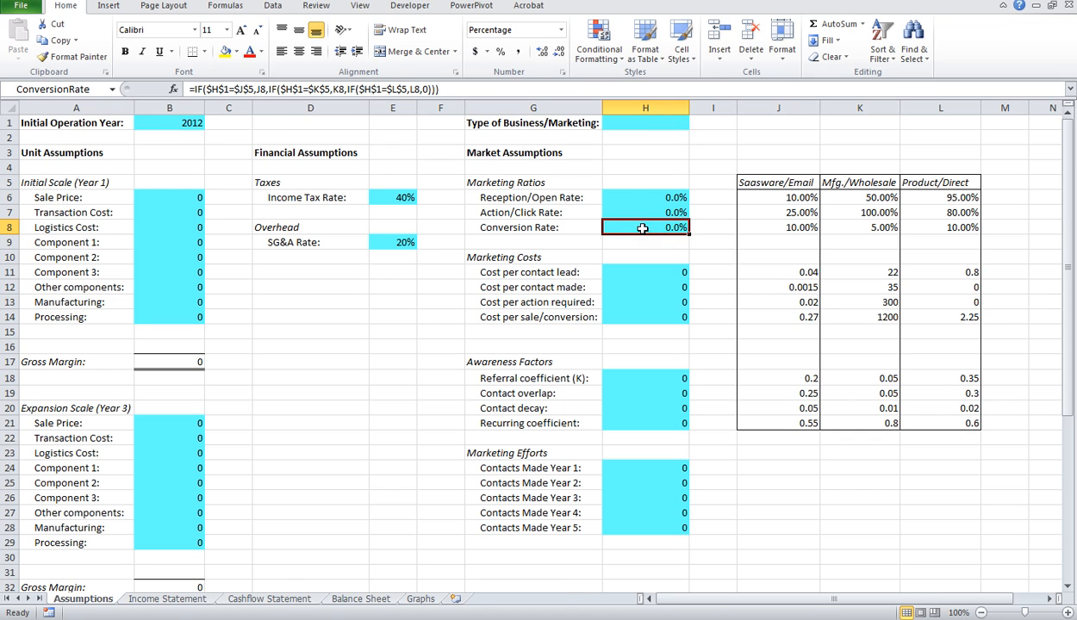
Step: Examine each Marketing Costs formula from Cost per contact lead down to Cost per sale/conversion
click(645, 272)
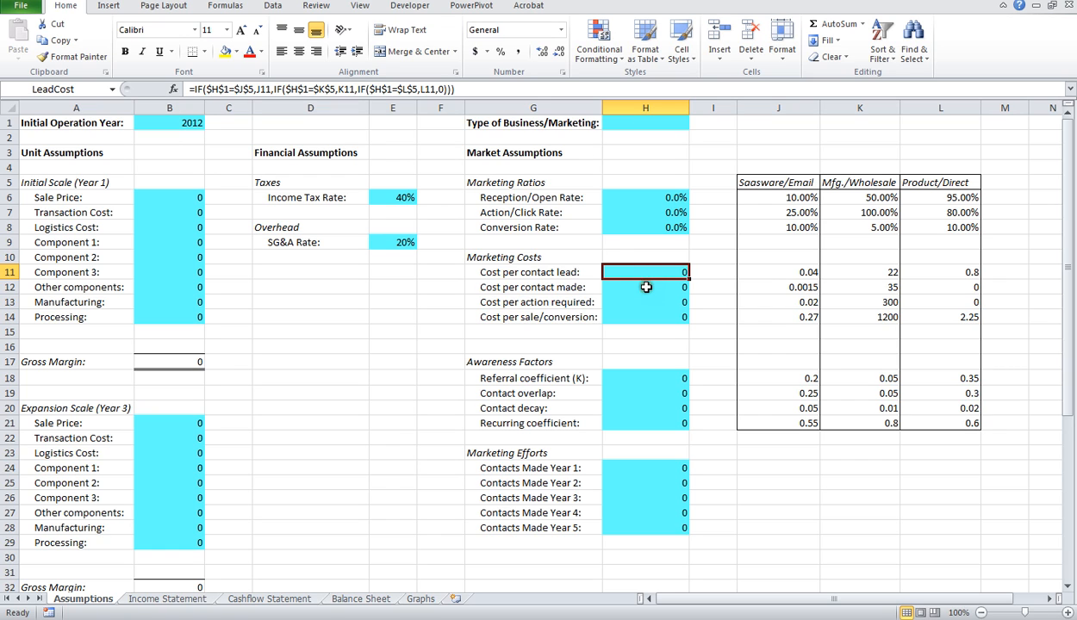
click(640, 273)
click(642, 287)
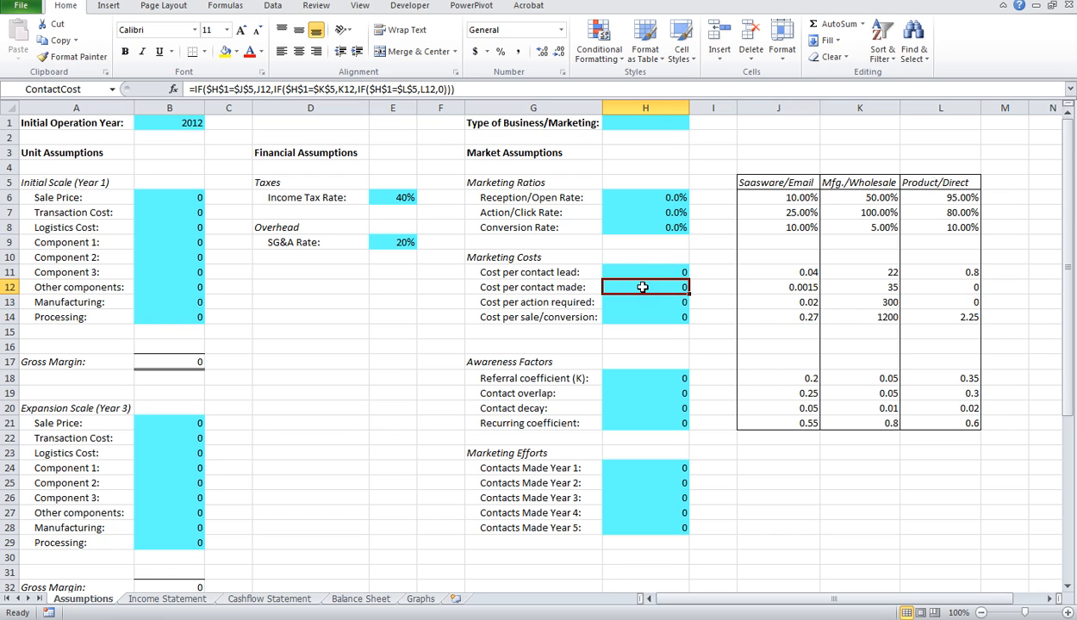
click(639, 302)
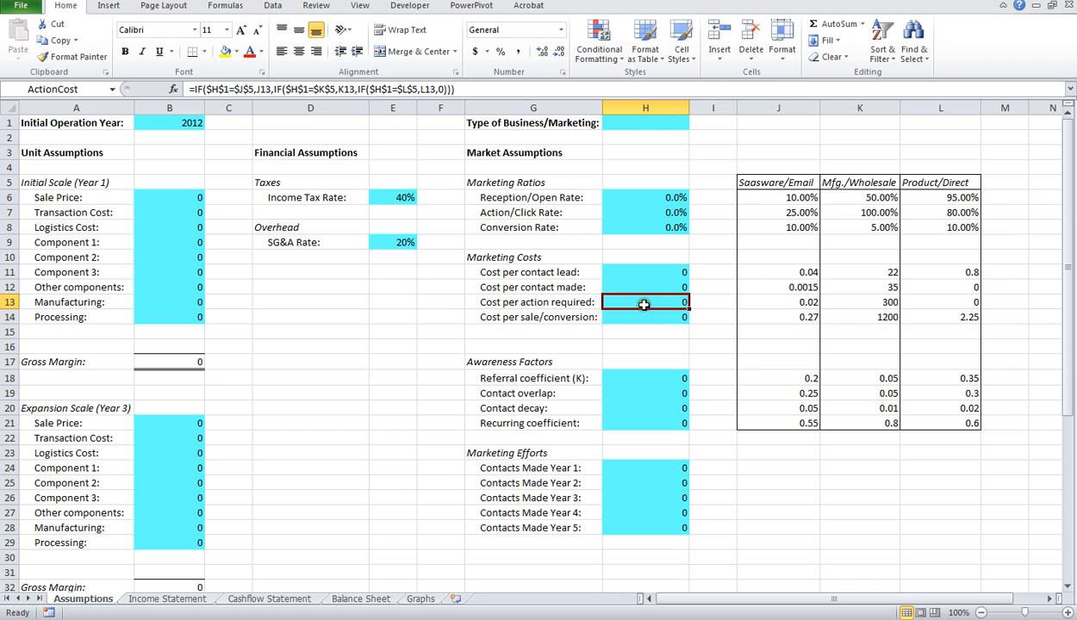
click(649, 318)
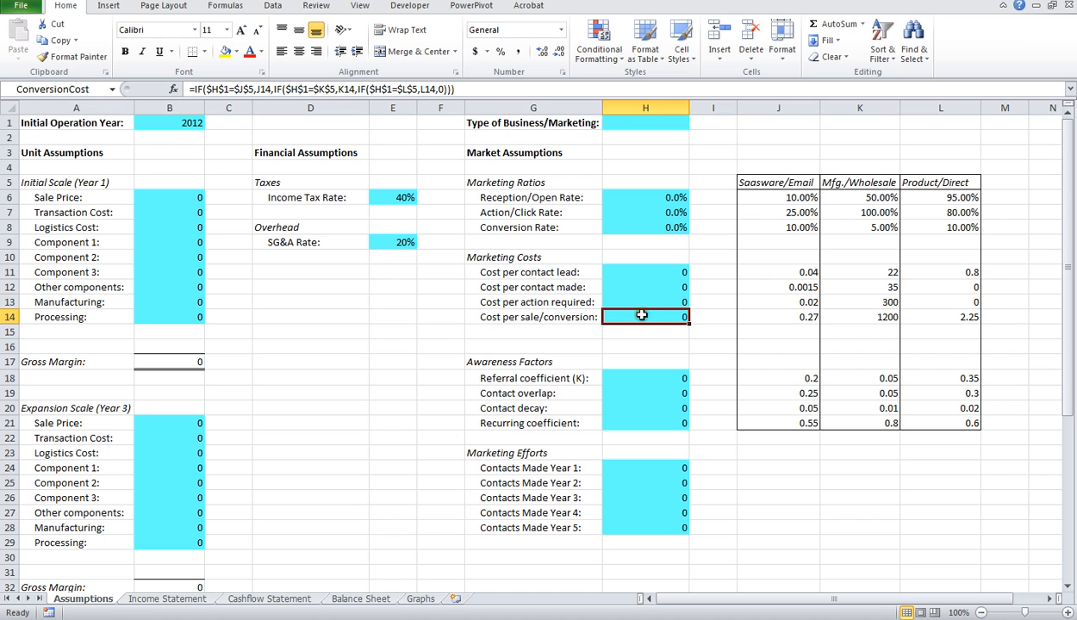
click(641, 317)
click(636, 301)
click(645, 320)
Step: Examine the Referral coefficient (K), Contact overlap, Contact decay and Recurring coefficient formulas under Awareness Factors
scroll(664, 384, down, 1)
click(654, 335)
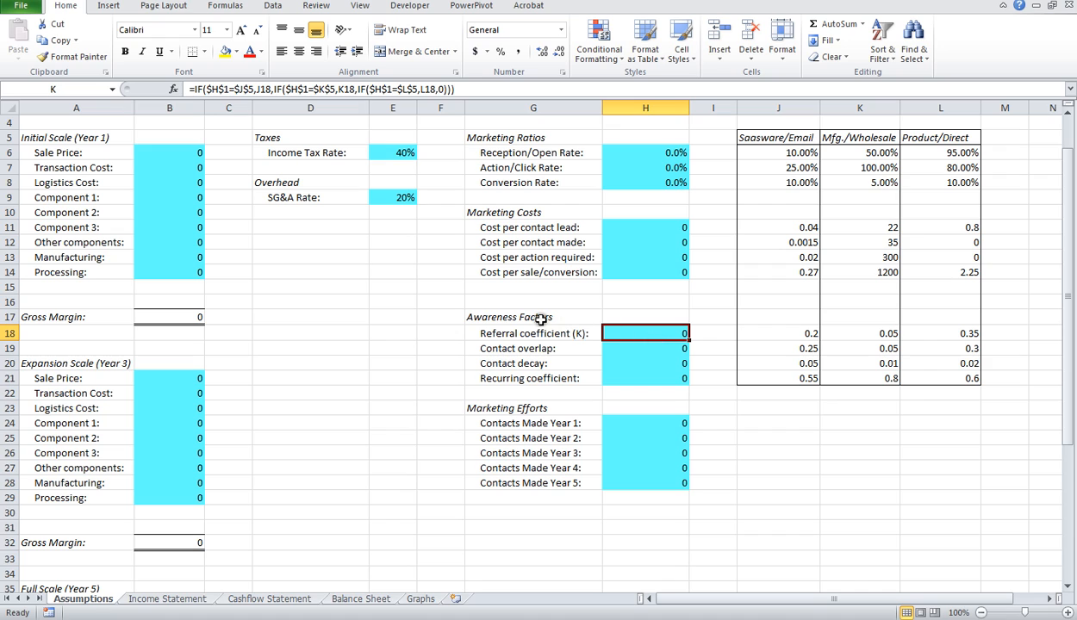
click(639, 348)
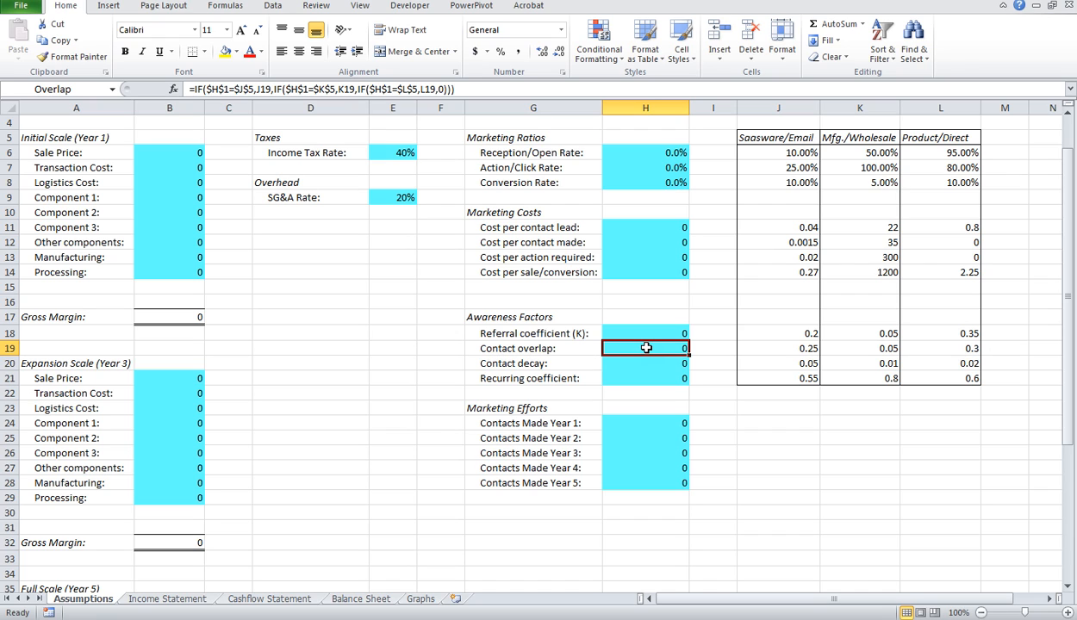
click(652, 333)
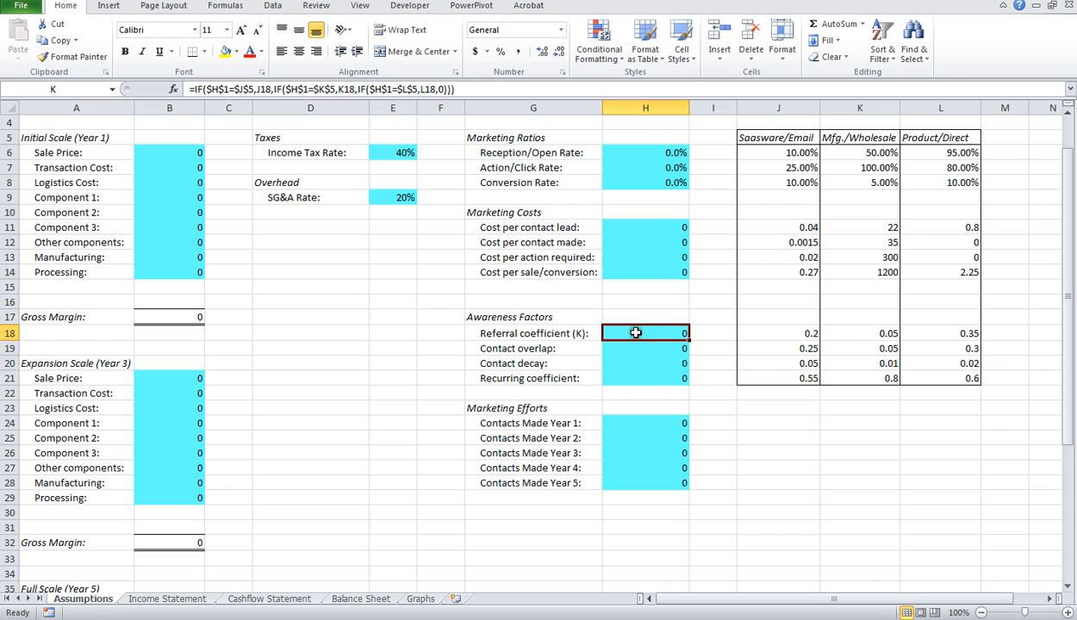
click(642, 349)
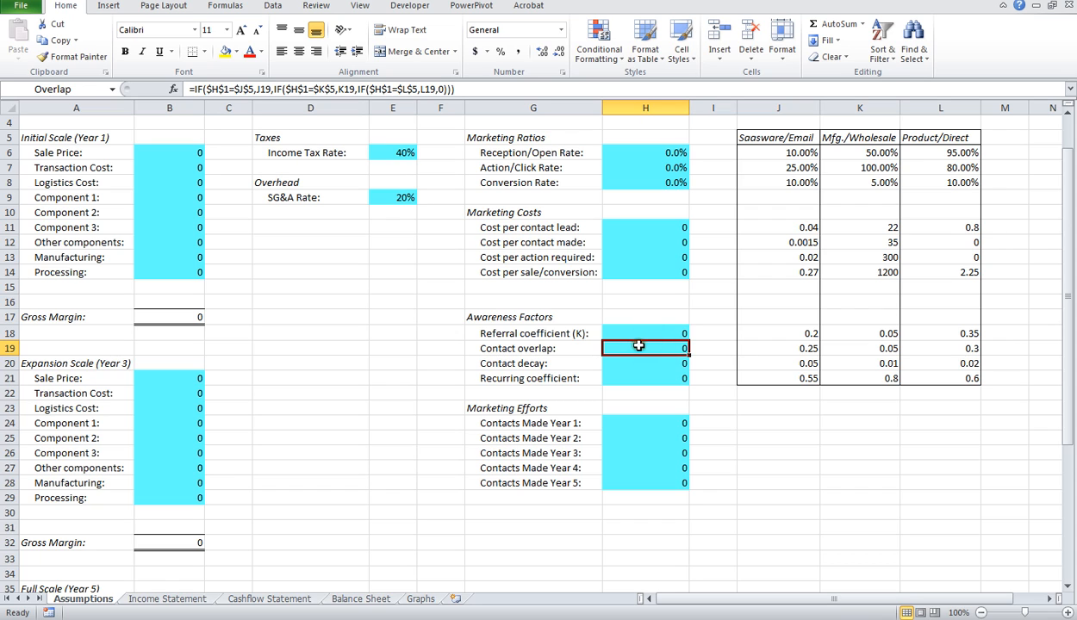
click(645, 364)
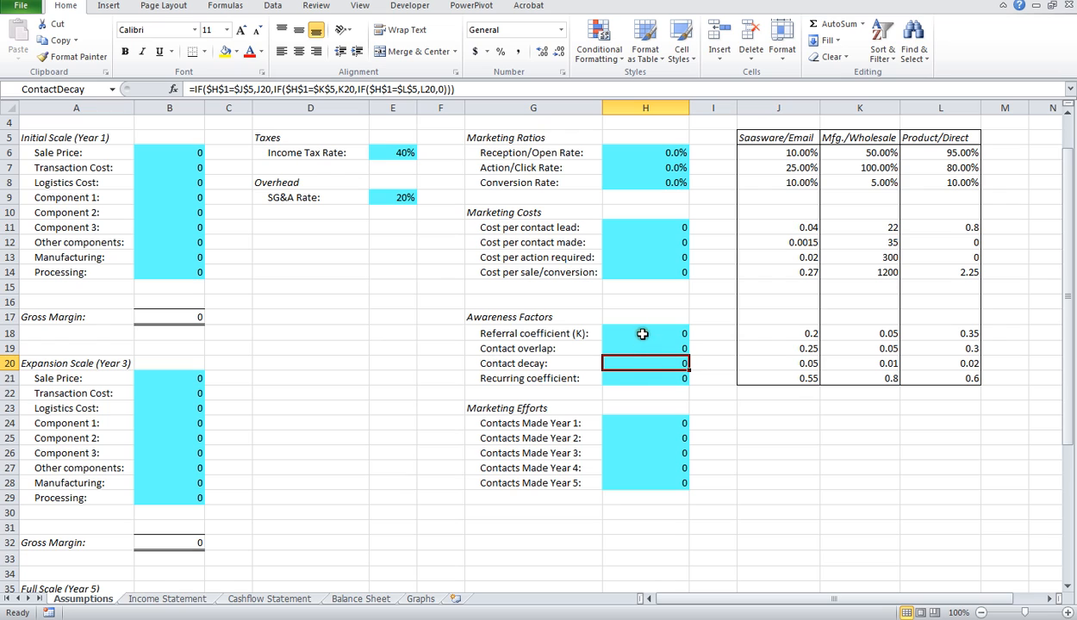
click(643, 379)
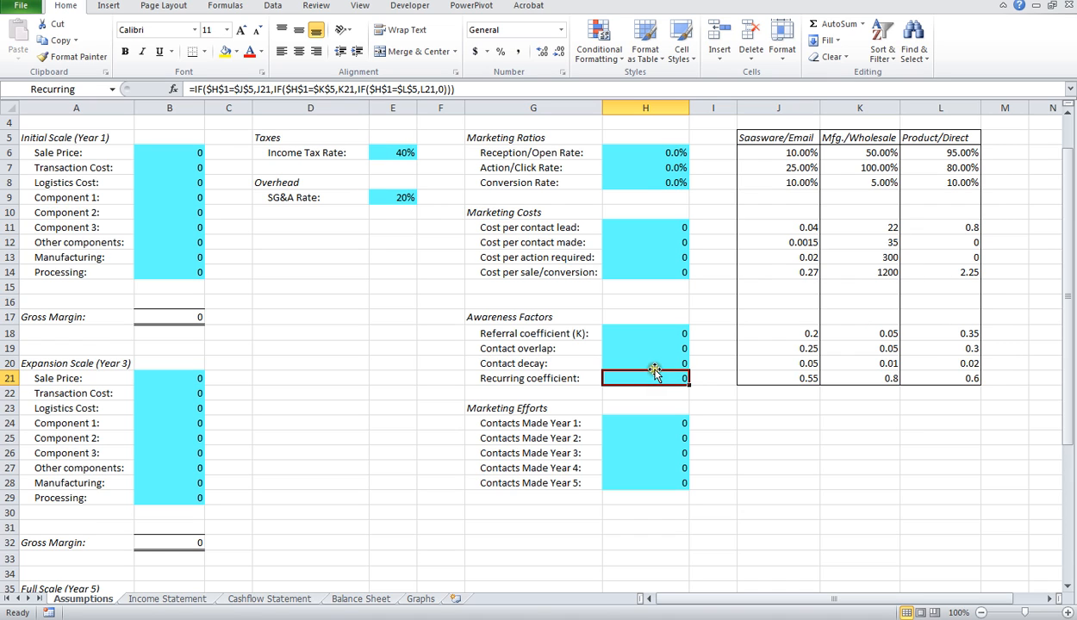
Step: Go through the Contacts Made inputs for Years 1 to 5 under Marketing Efforts, and return to Year 1
click(648, 423)
click(652, 440)
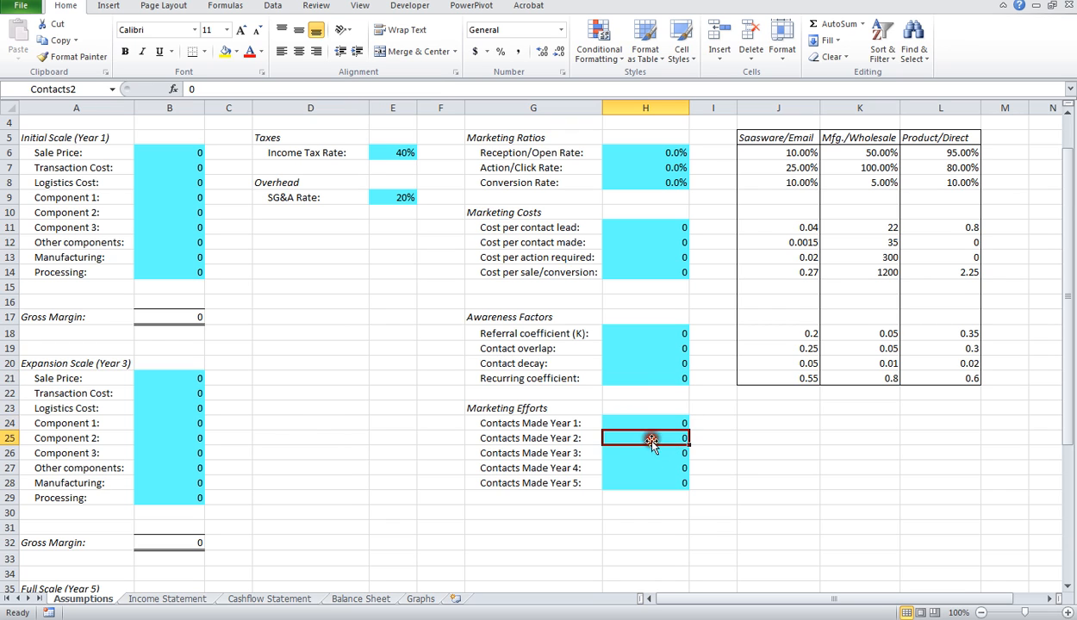
click(654, 455)
click(654, 469)
click(656, 495)
click(654, 481)
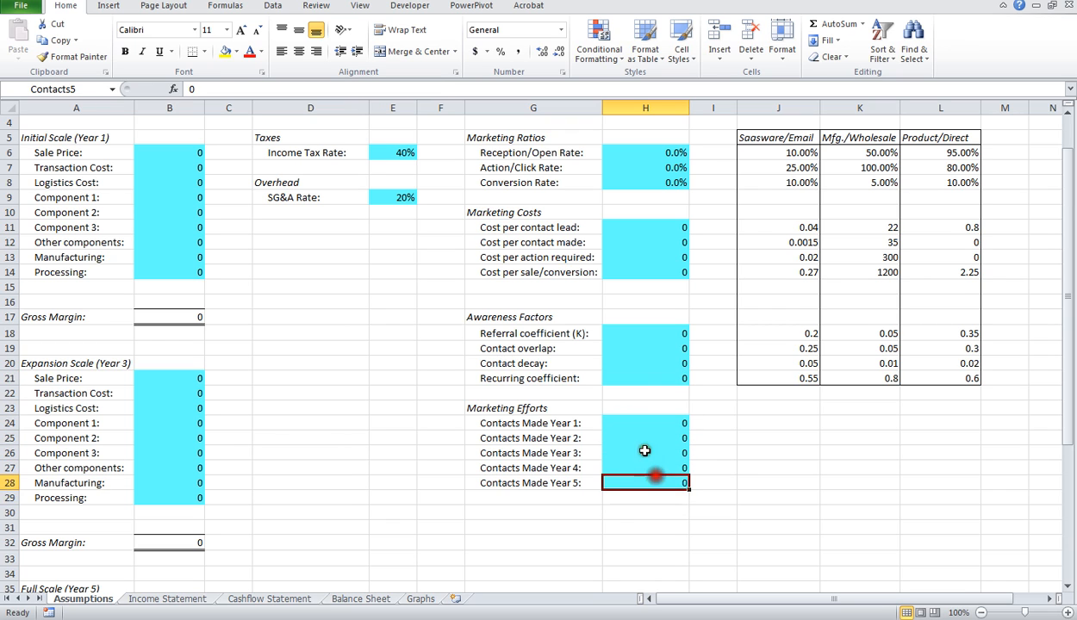
click(643, 420)
Step: Review the Saasware/Email, Mfg./Wholesale and Product/Direct reference columns in rows 5 to 21, and select the Type of Business/Marketing input
scroll(655, 444, up, 1)
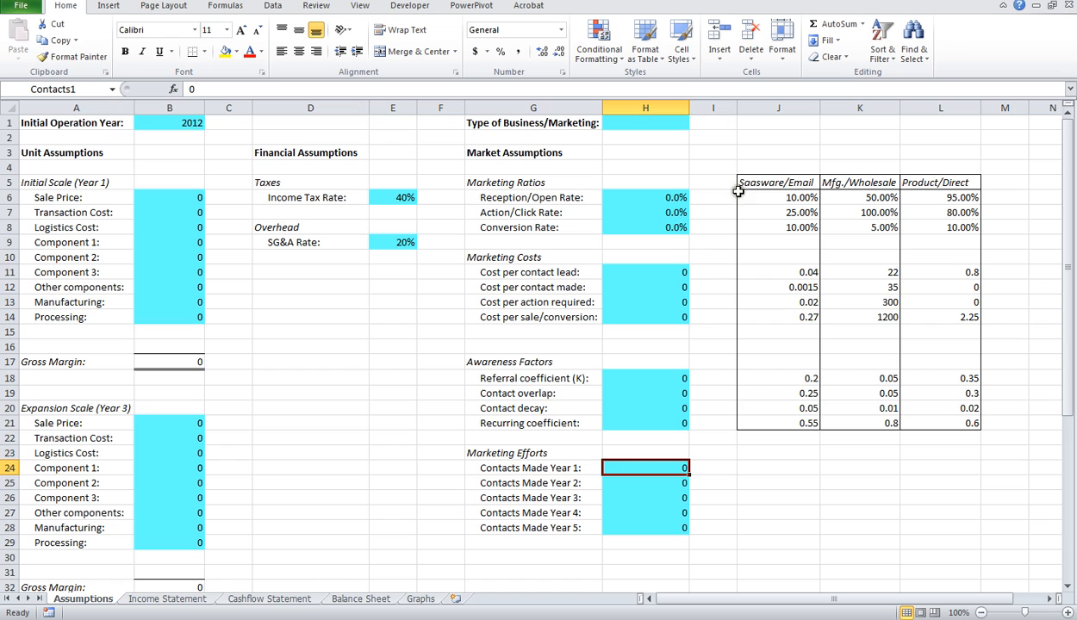
drag(755, 180, 776, 426)
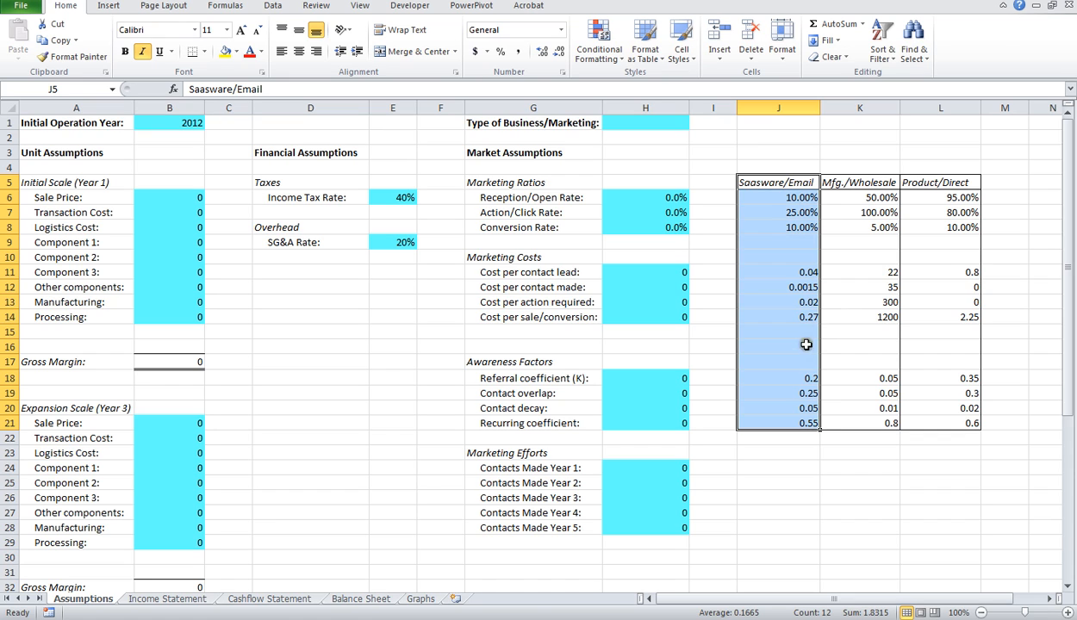
click(833, 182)
drag(874, 183, 869, 421)
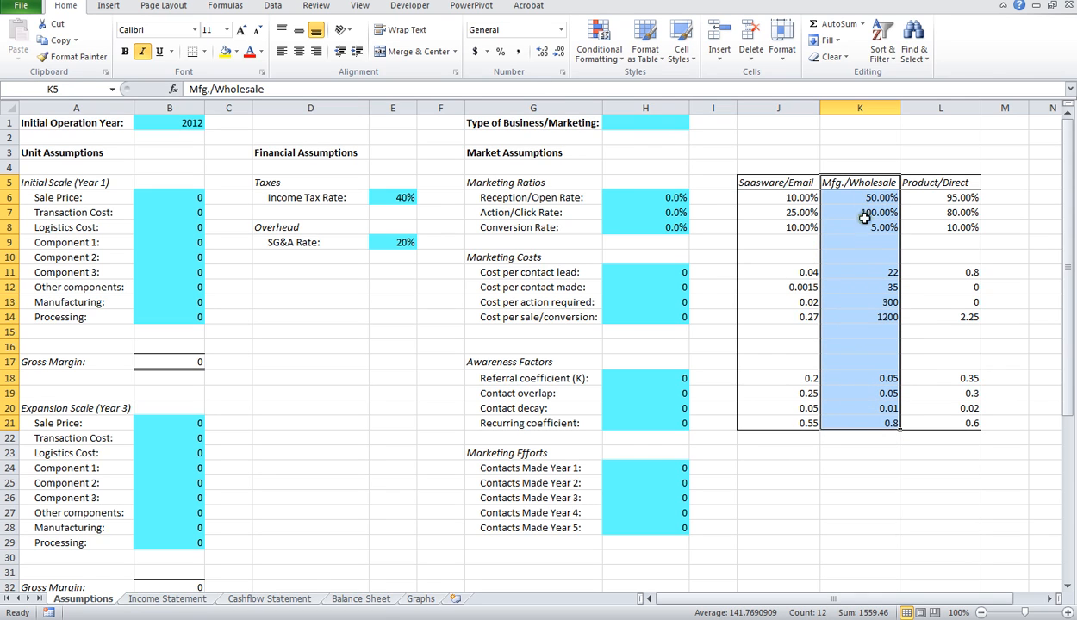
click(935, 182)
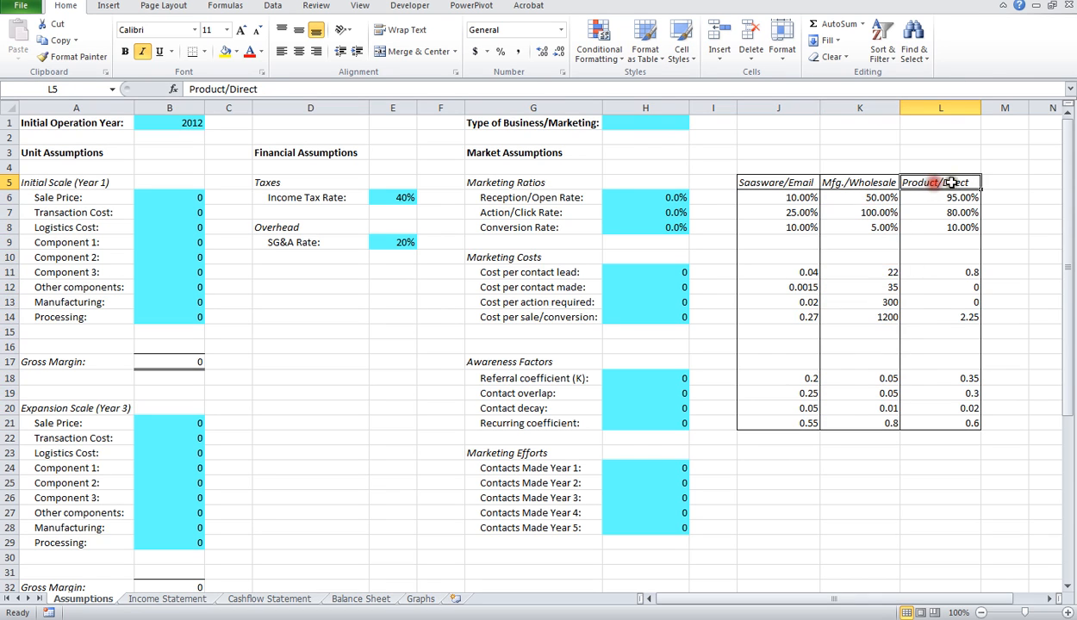
click(966, 183)
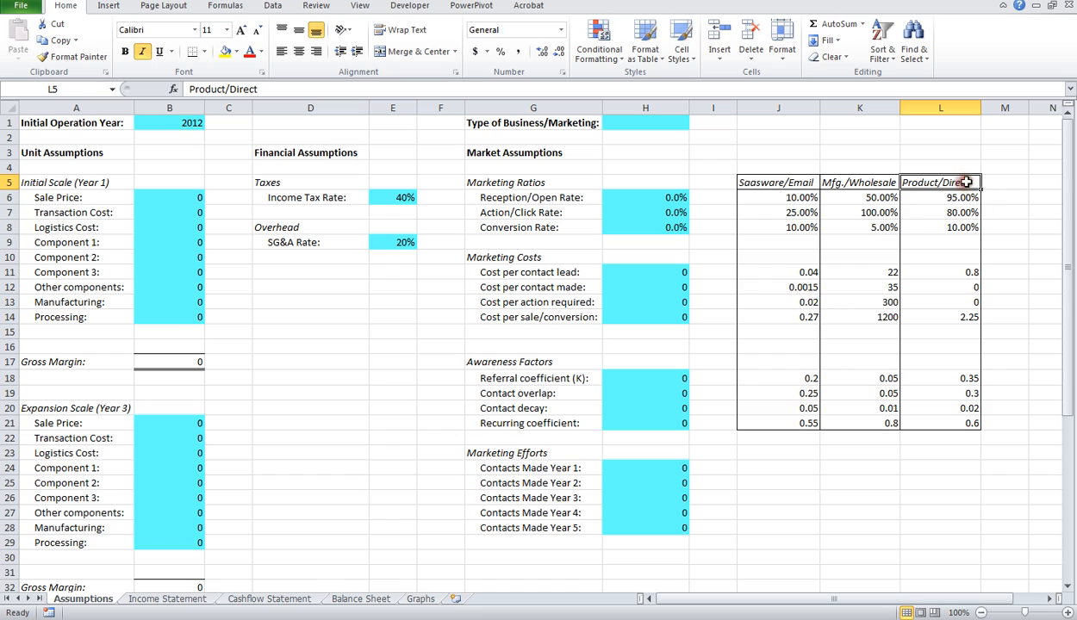
drag(962, 181, 970, 423)
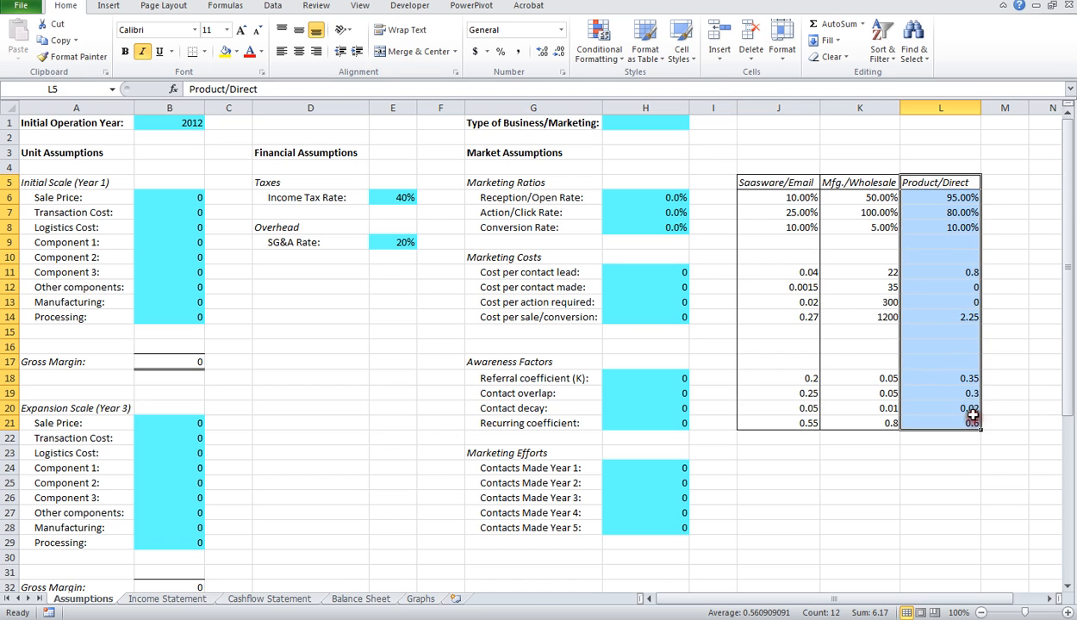
click(767, 183)
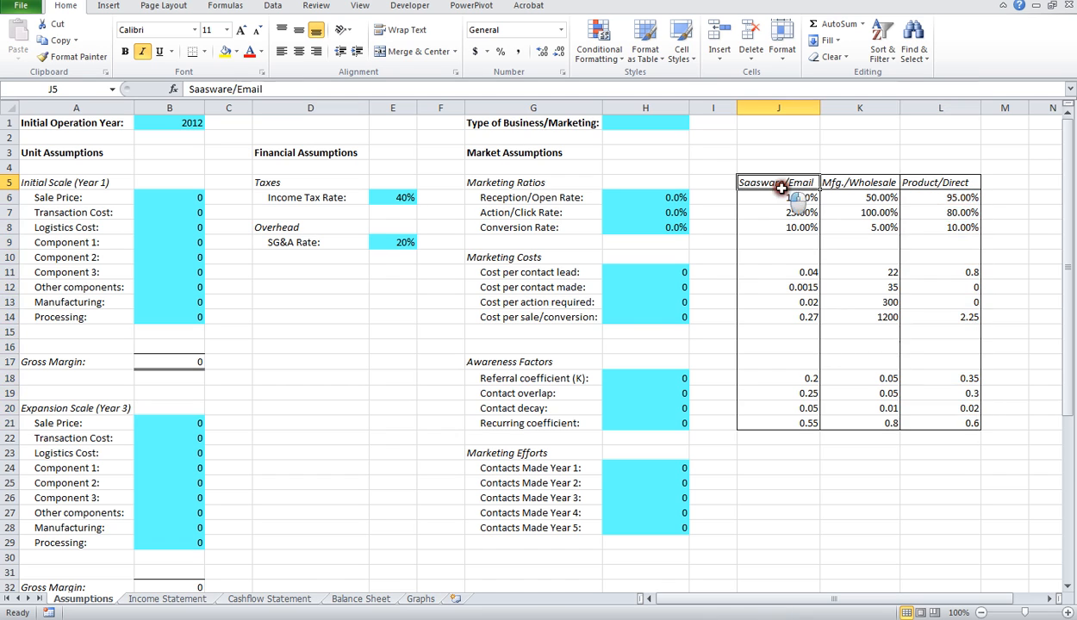
click(660, 125)
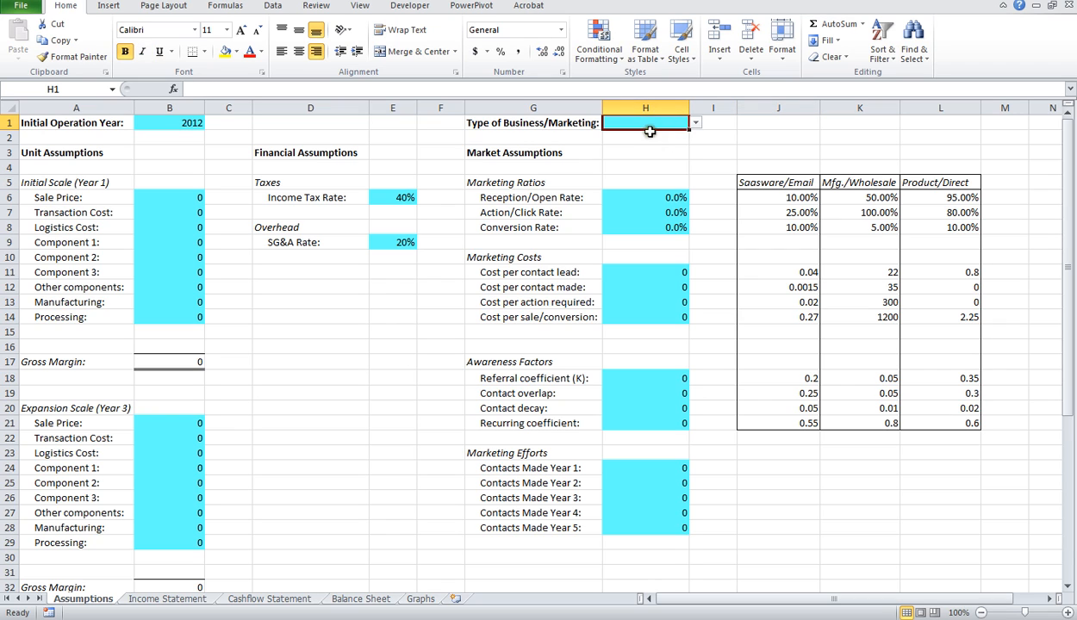
Step: Set Type of Business/Marketing to Saasware/Email and Contacts Made to 1000000 for each of Years 1 to 5
click(695, 124)
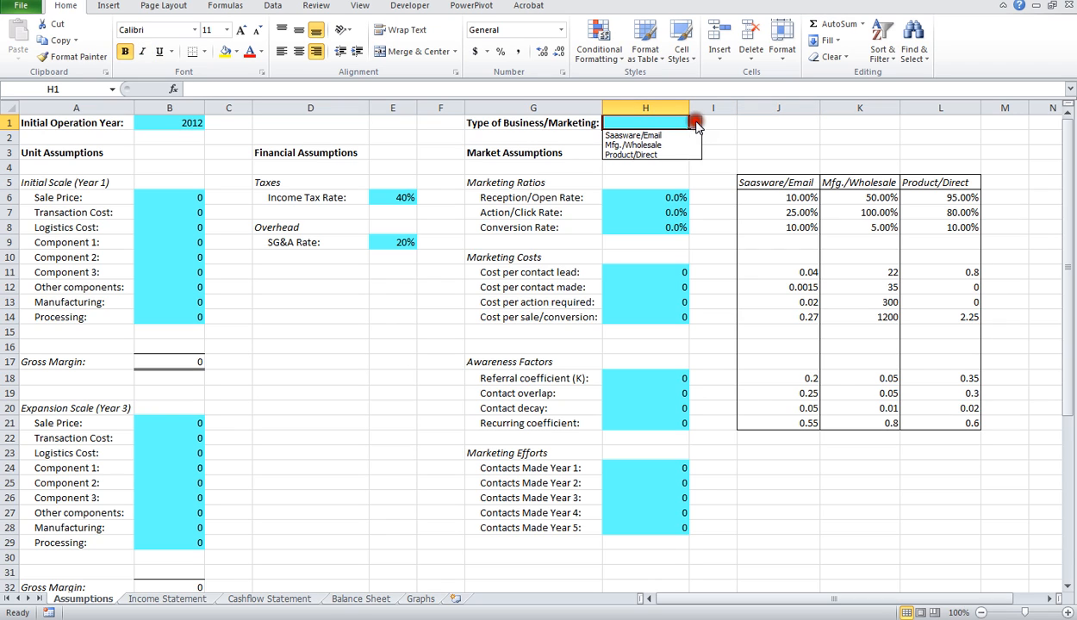
click(685, 136)
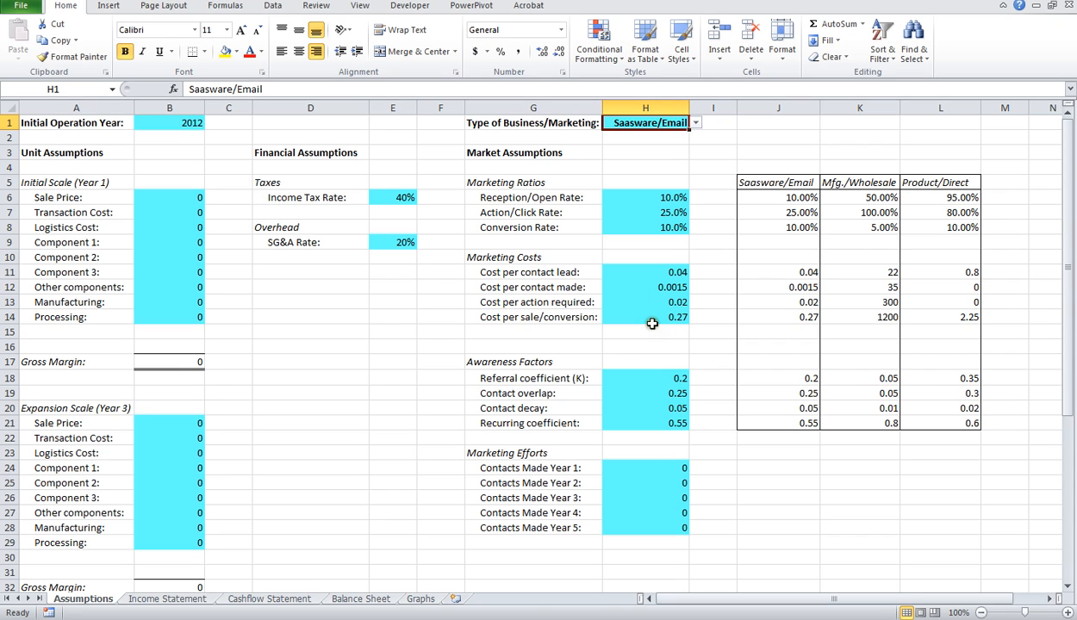
click(668, 468)
text(10)
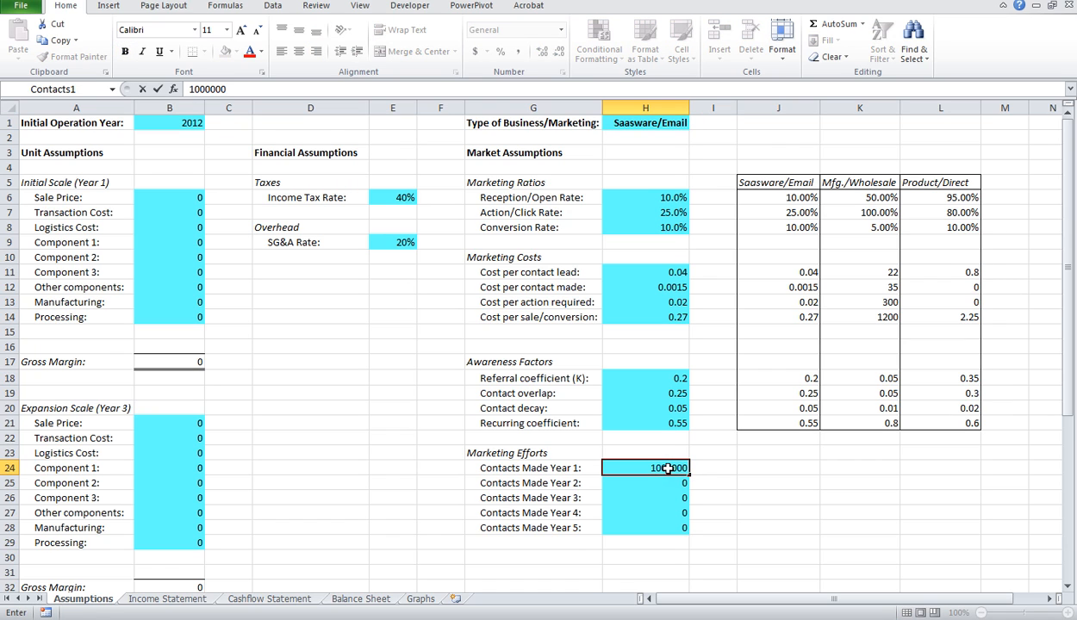
text(00000)
key(Return)
click(678, 469)
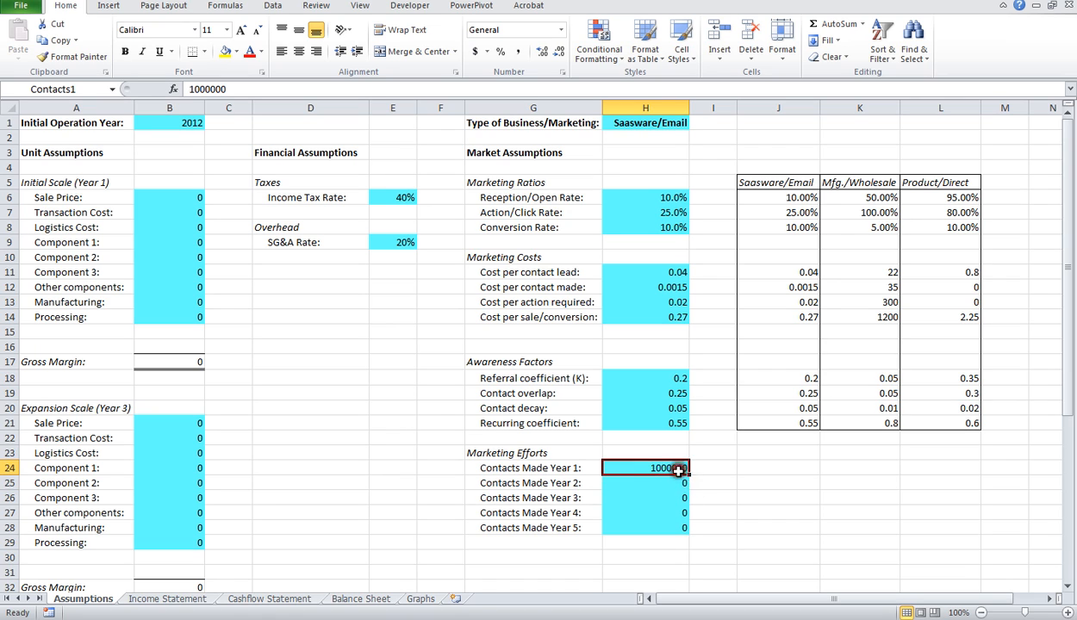
drag(677, 468, 681, 528)
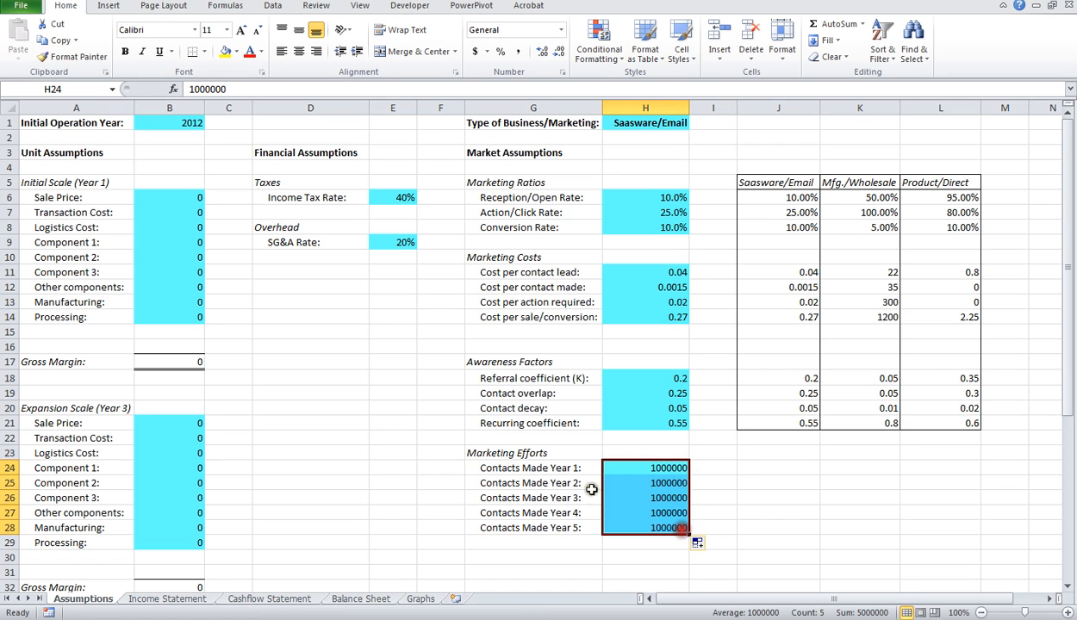
Step: Under Initial Scale (Year 1), set Sale Price to 29.99, Transaction Cost to 0.23 and Processing to 0.42
click(188, 197)
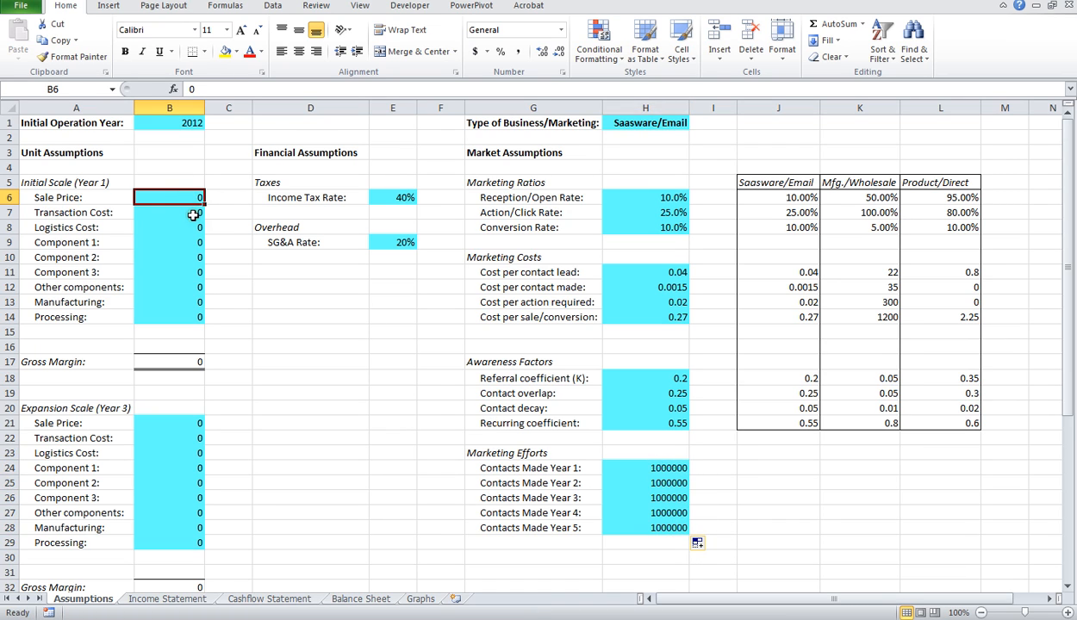
text(29.99)
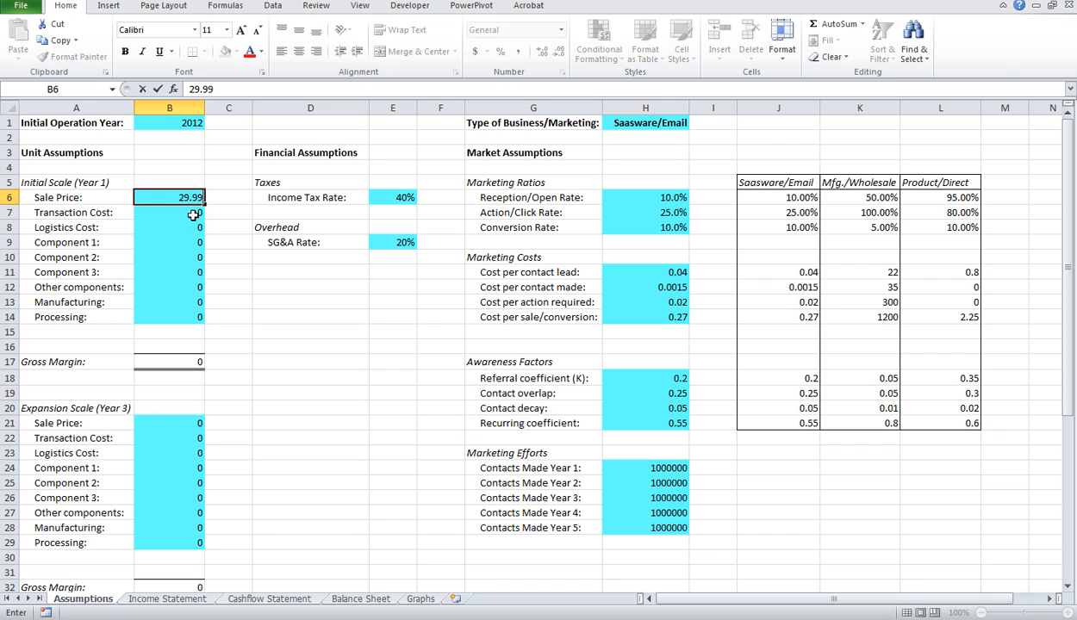
key(Return)
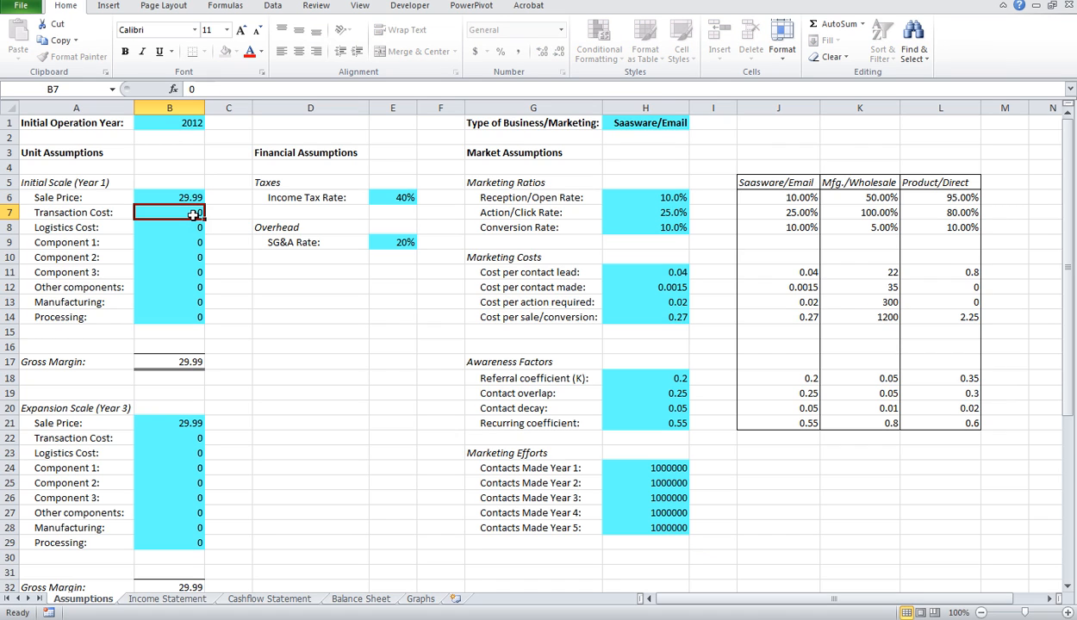
text(.23)
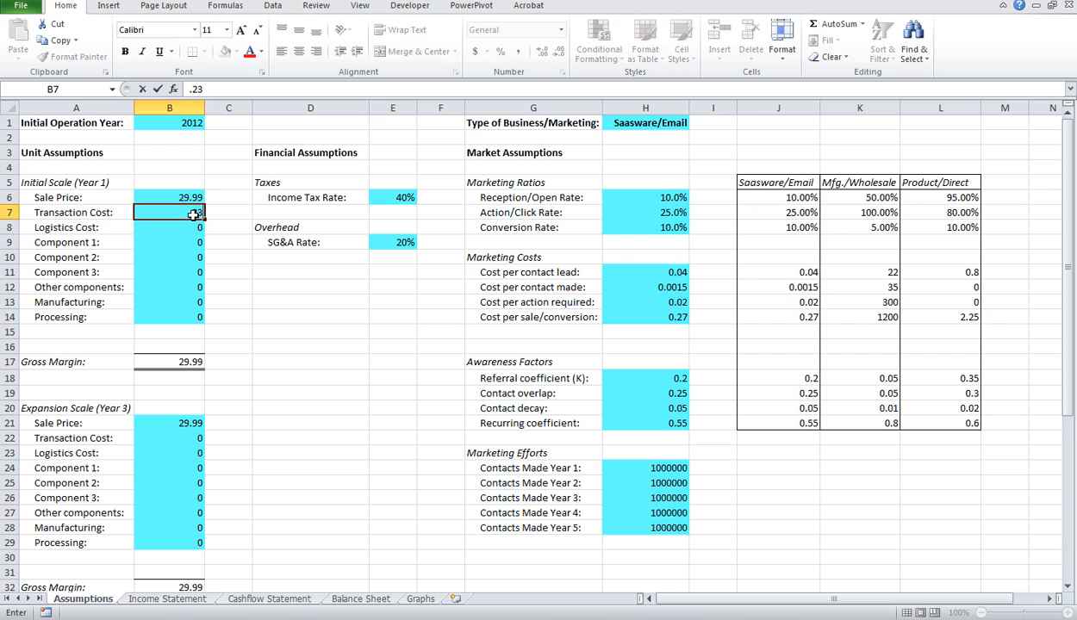
key(Return)
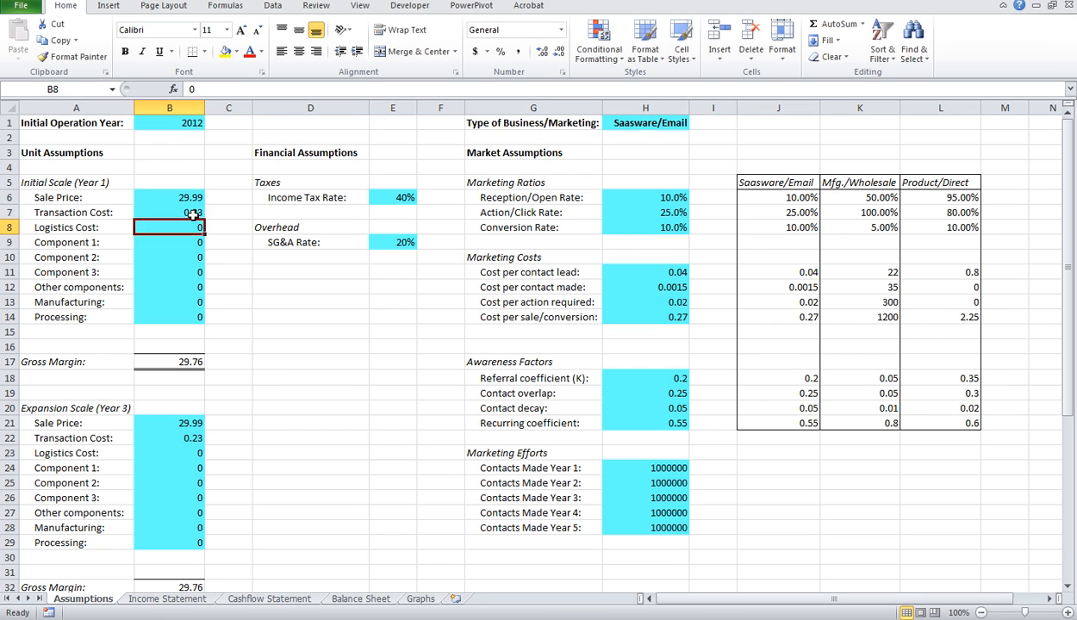
click(194, 318)
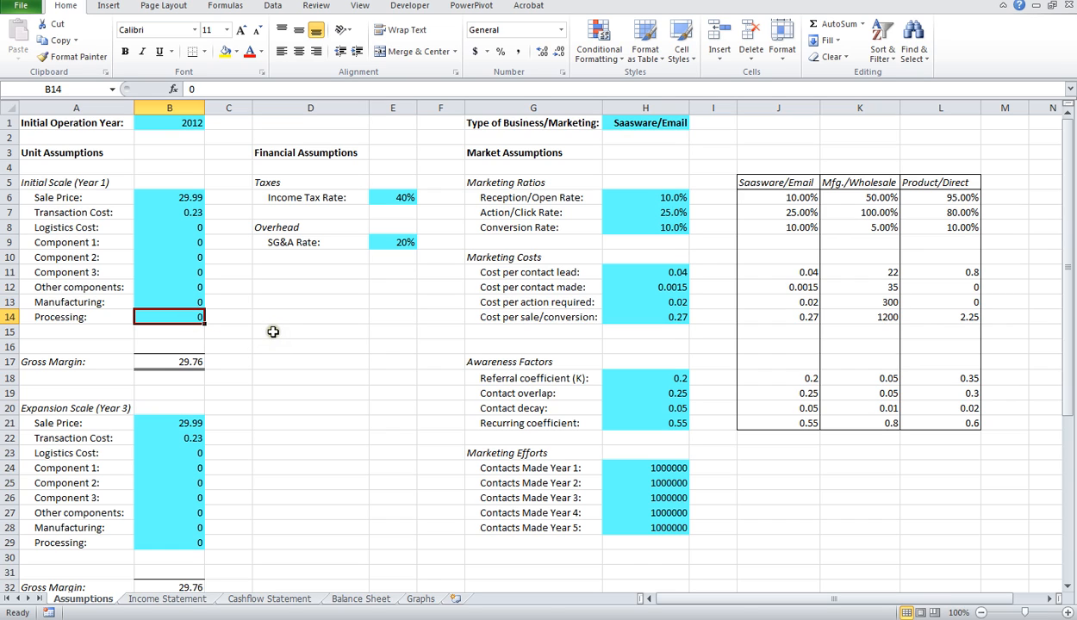
text(.42)
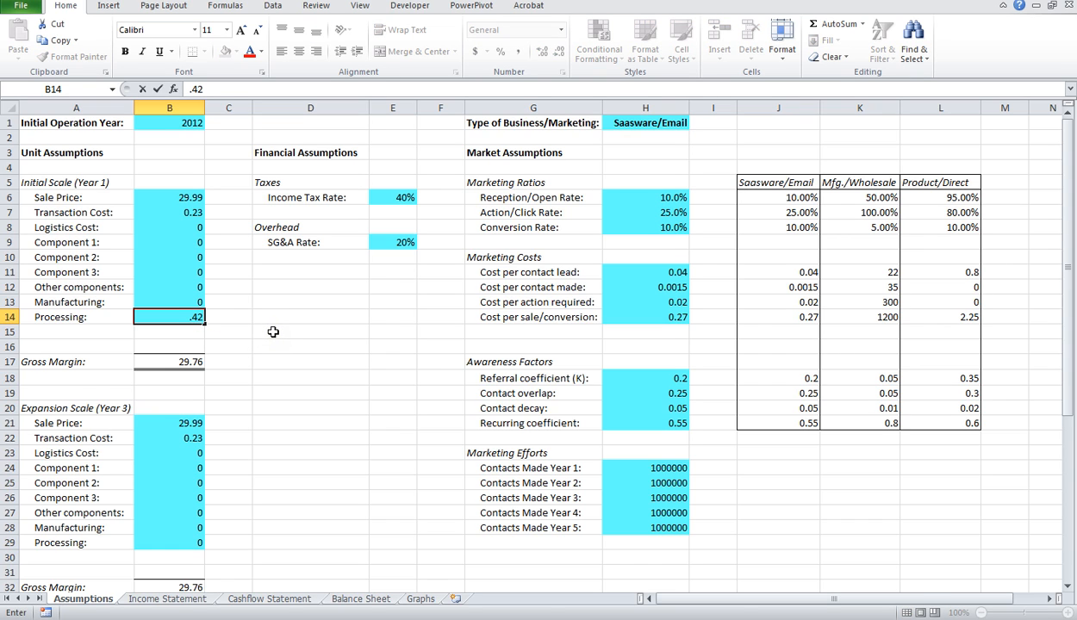
key(Return)
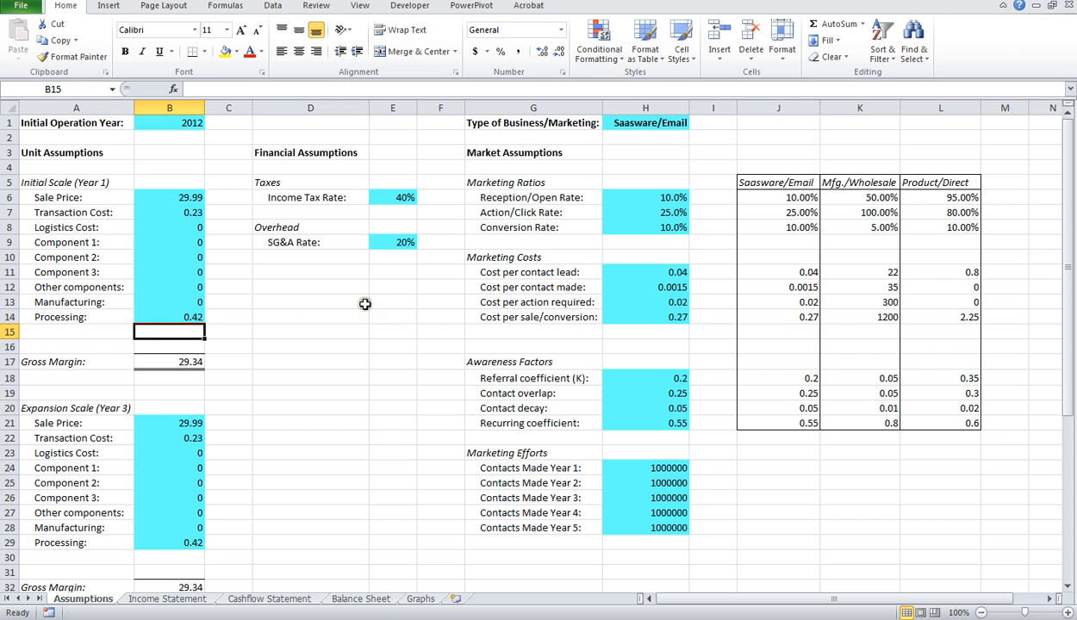
Step: Examine the Total Products Sold formulas for 2012 to 2016 on the Income Statement sheet
click(169, 600)
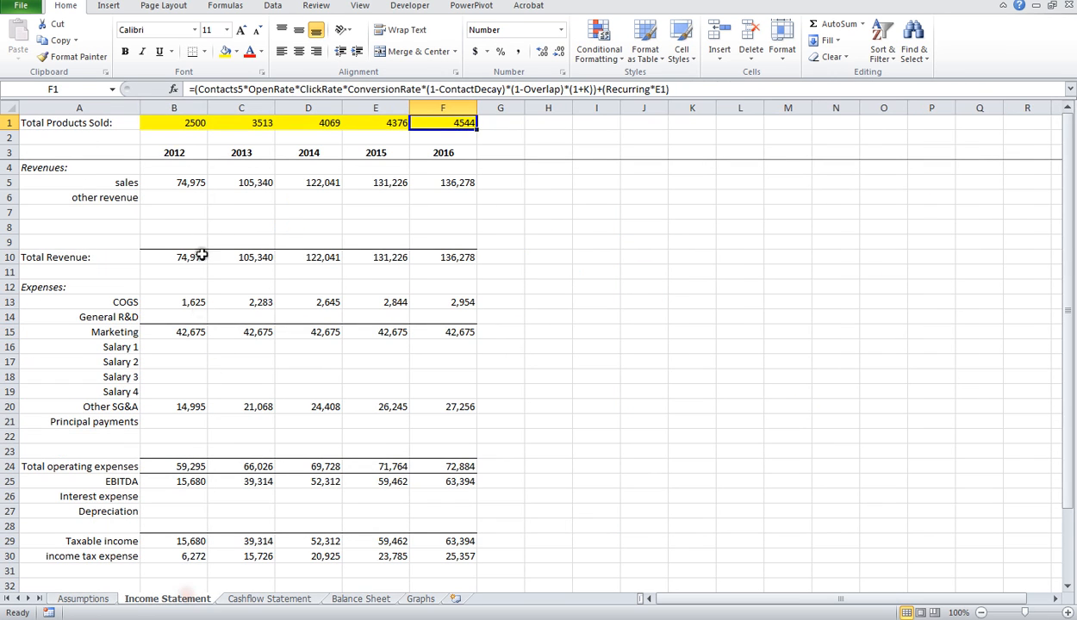
click(184, 124)
click(231, 125)
click(321, 123)
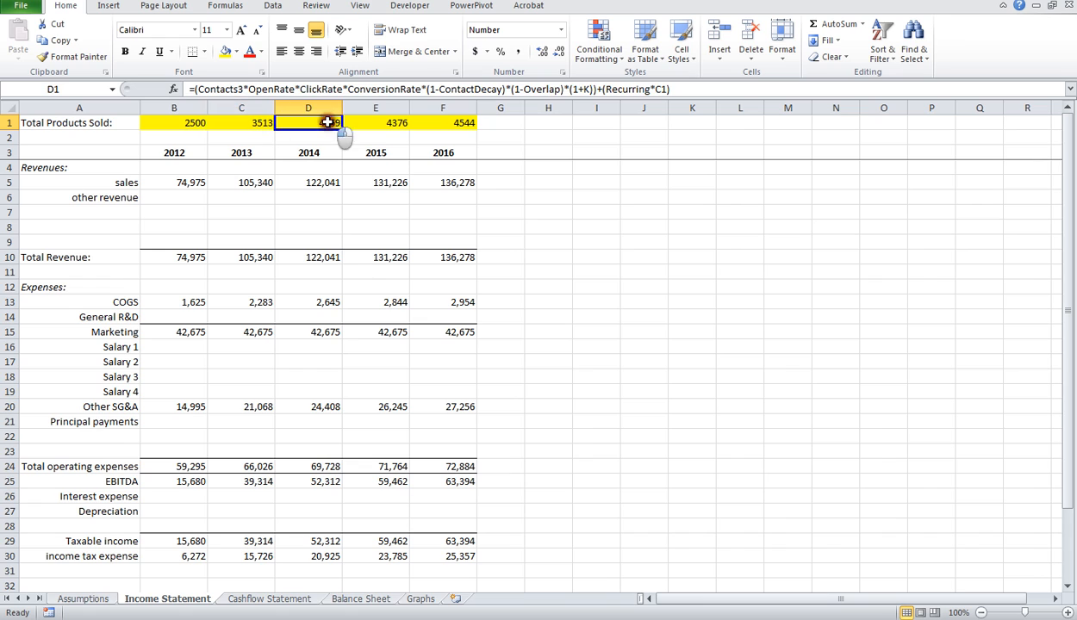
click(392, 123)
click(454, 123)
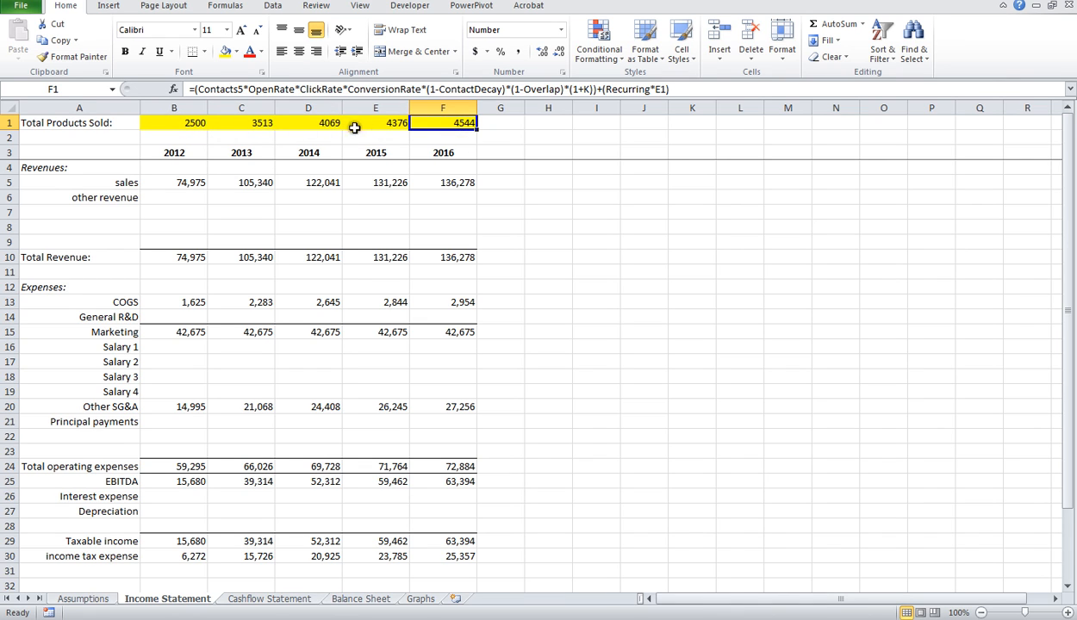
Step: Look through the Cashflow Statement and Balance Sheet, and review the plan table and charts on the Graphs sheet
click(250, 598)
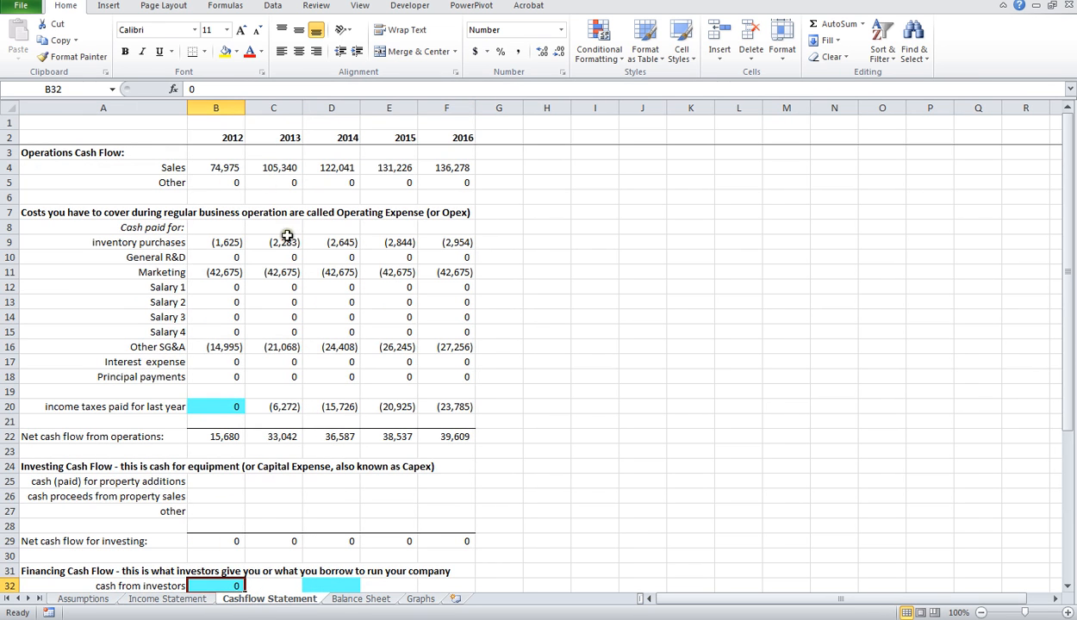
click(377, 599)
click(419, 598)
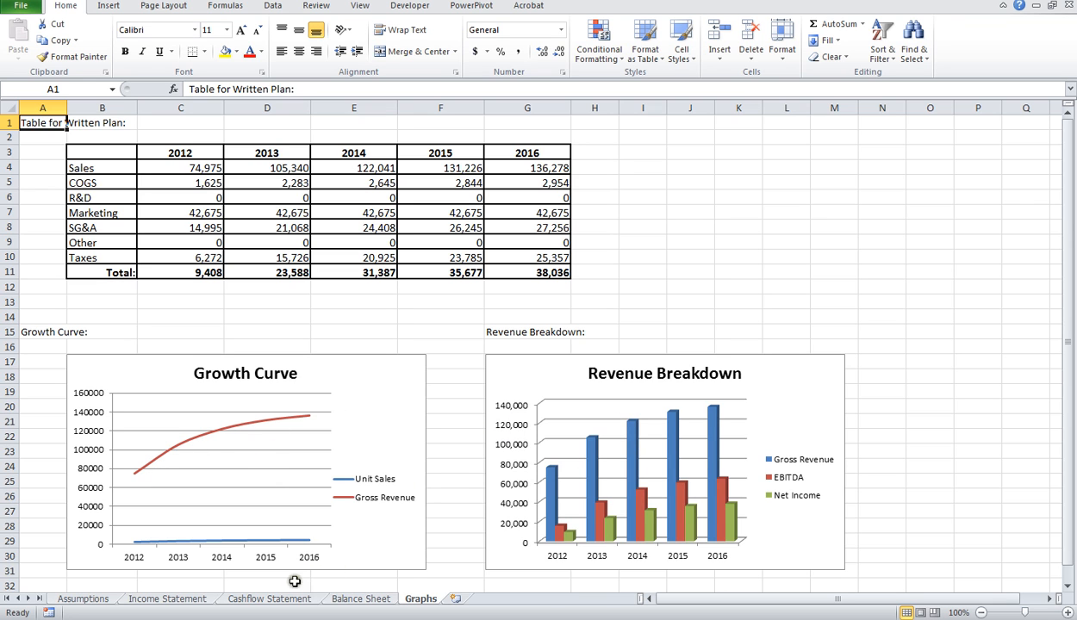
Step: Return to the Assumptions sheet and set Type of Business/Marketing to Mfg./Wholesale
click(143, 601)
click(101, 599)
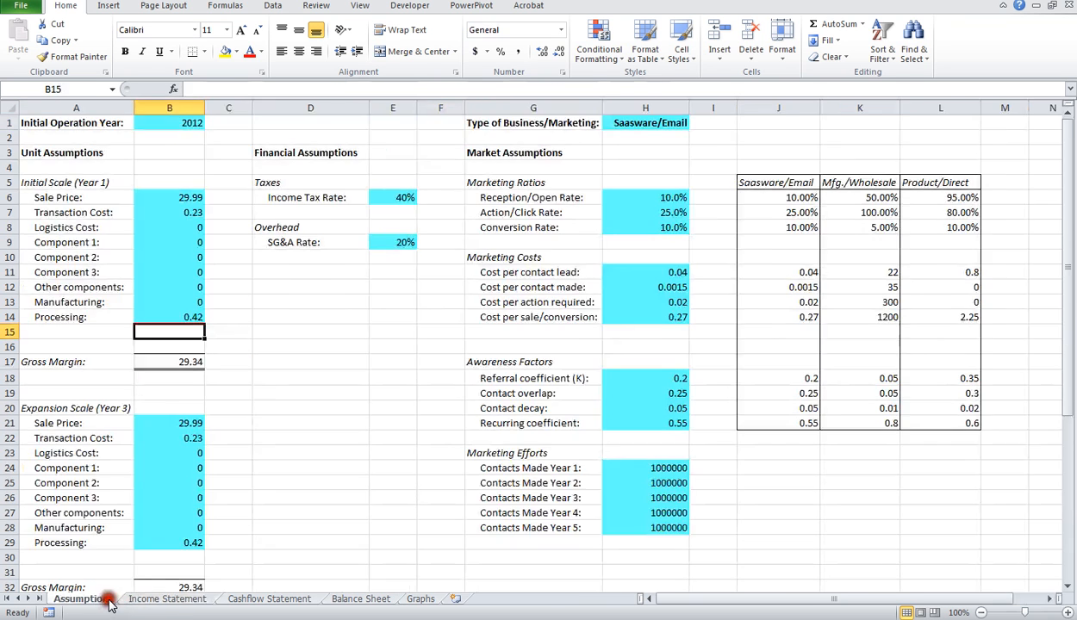
click(665, 122)
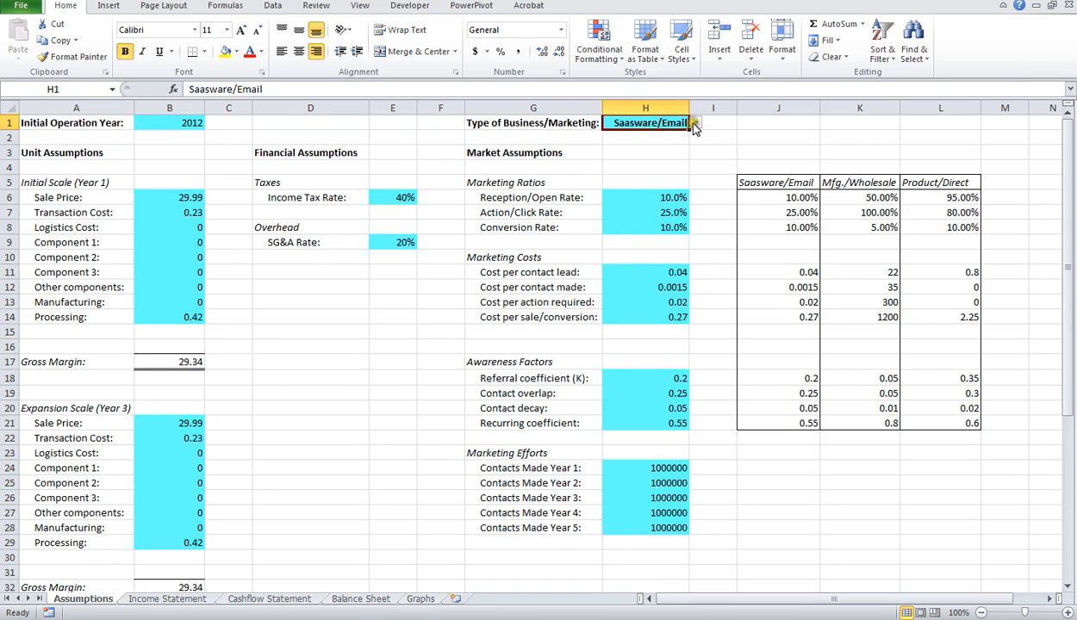
click(696, 123)
click(687, 145)
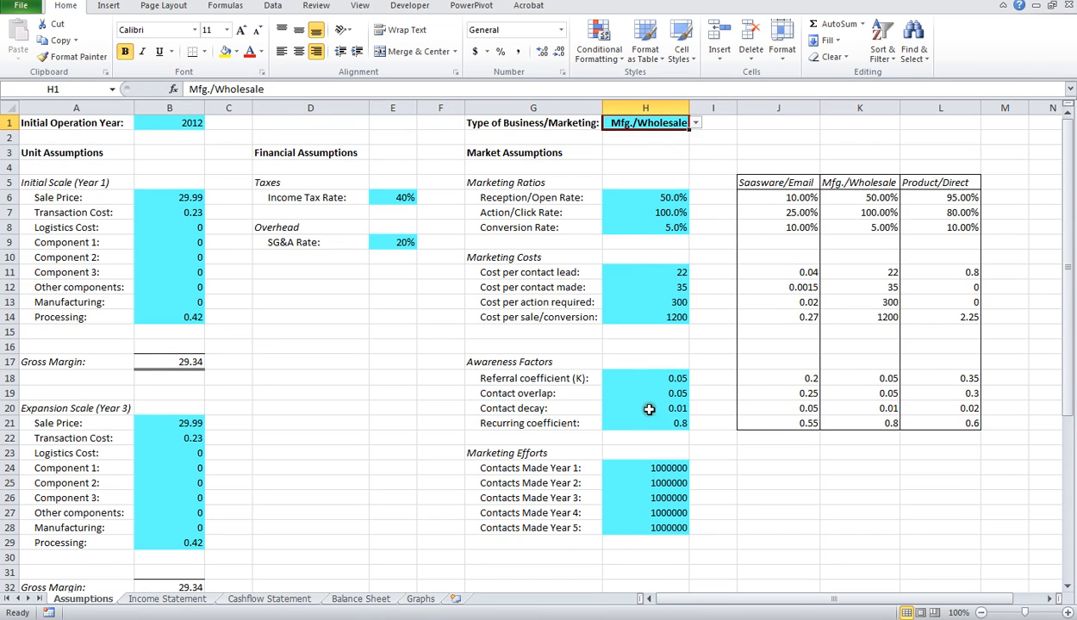
Step: Set Contacts Made for Years 1 to 5 to 200, 350, 500, 550 and 600
click(669, 468)
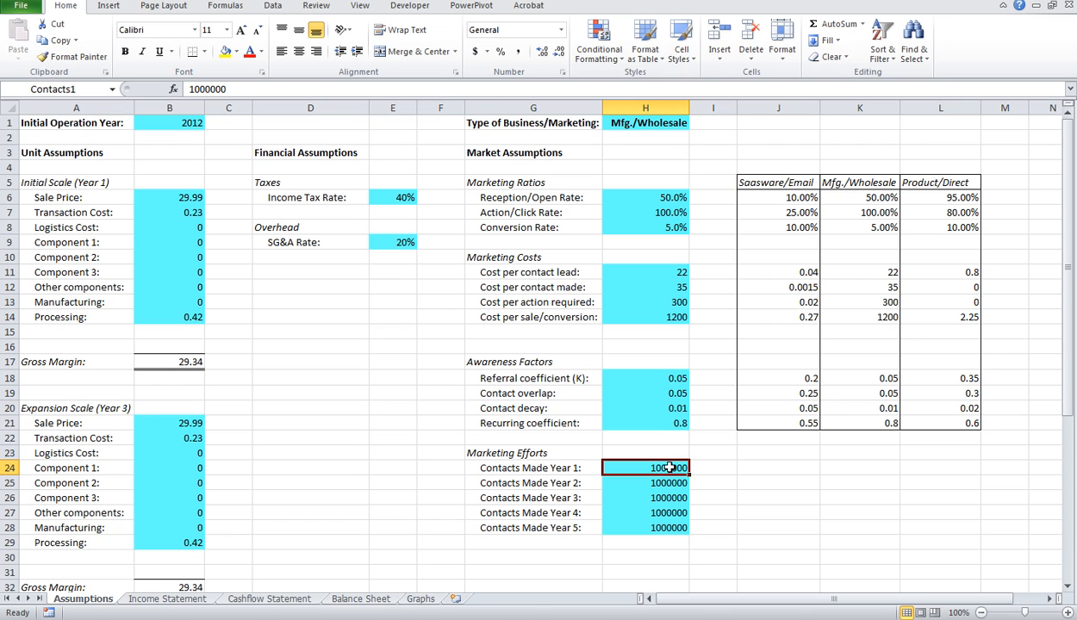
text(2)
key(Return)
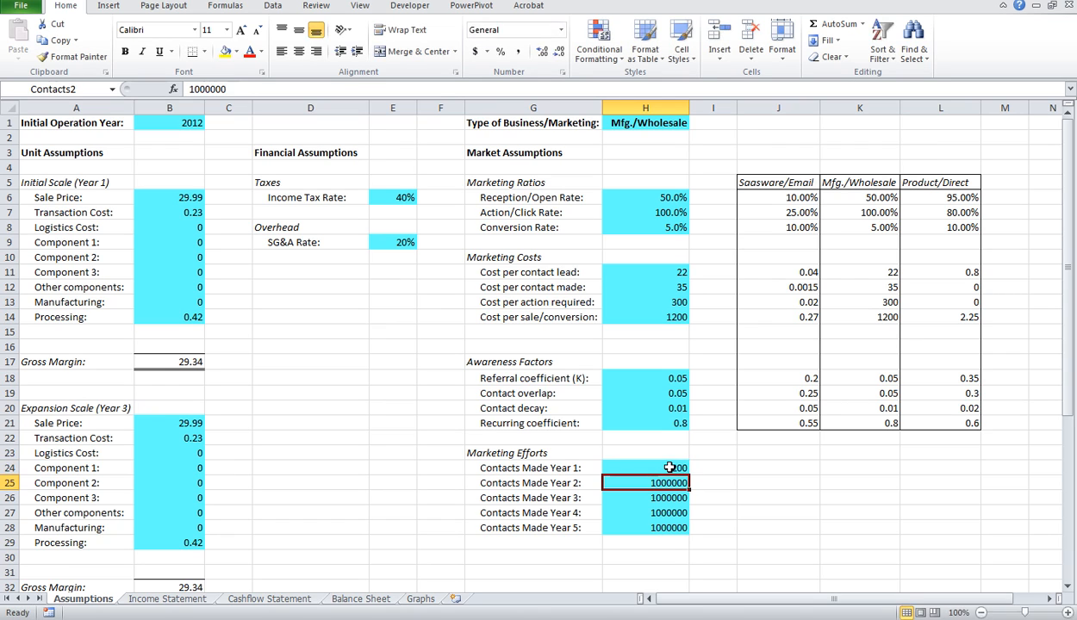
text(350)
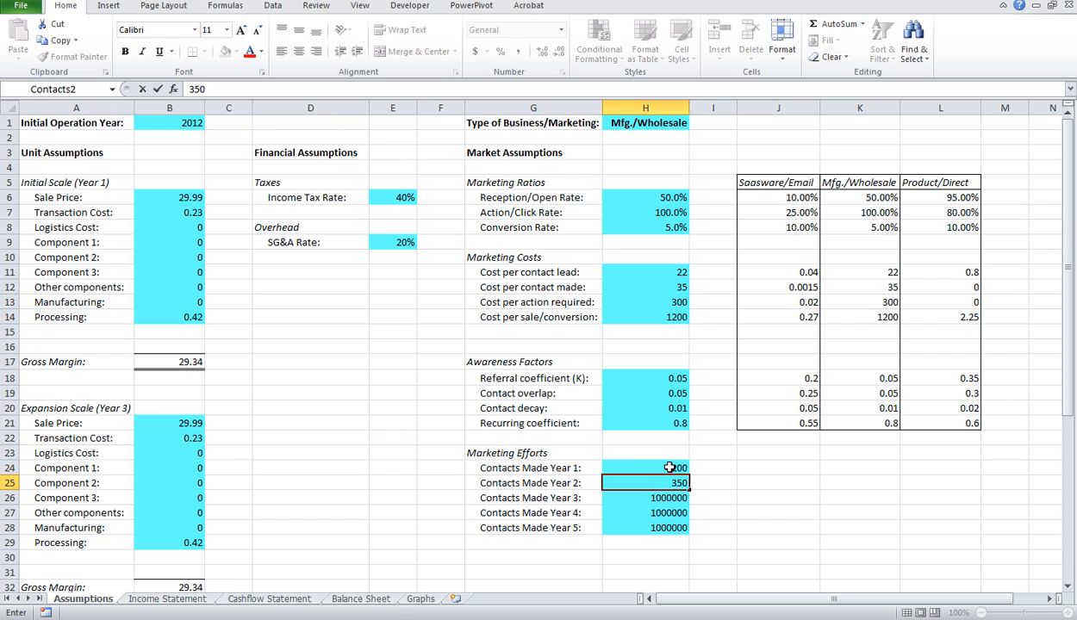
key(Return)
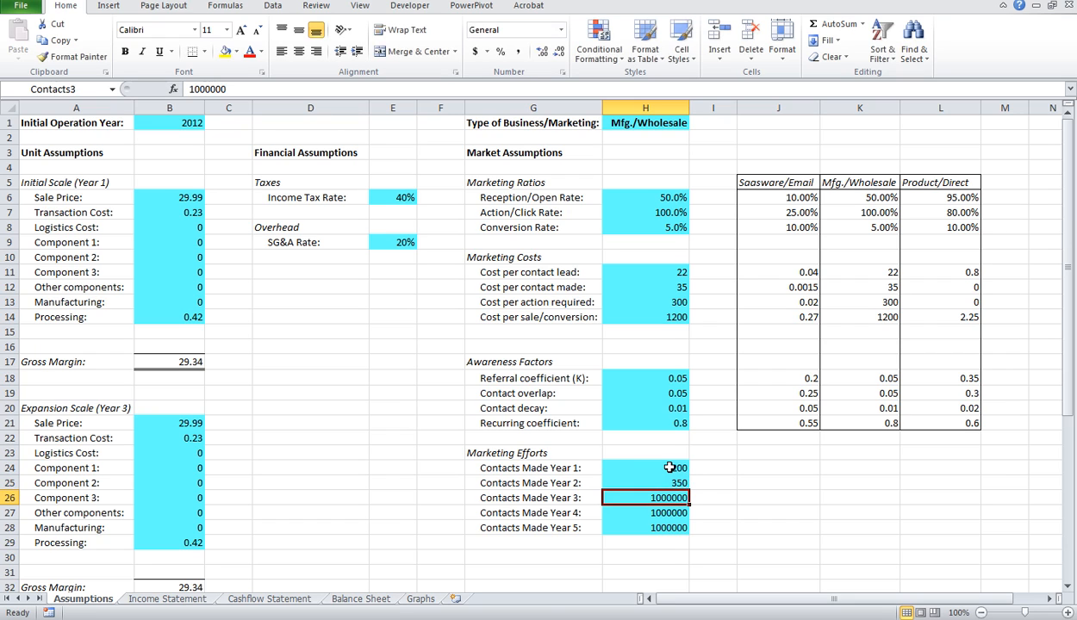
text(5)
key(Return)
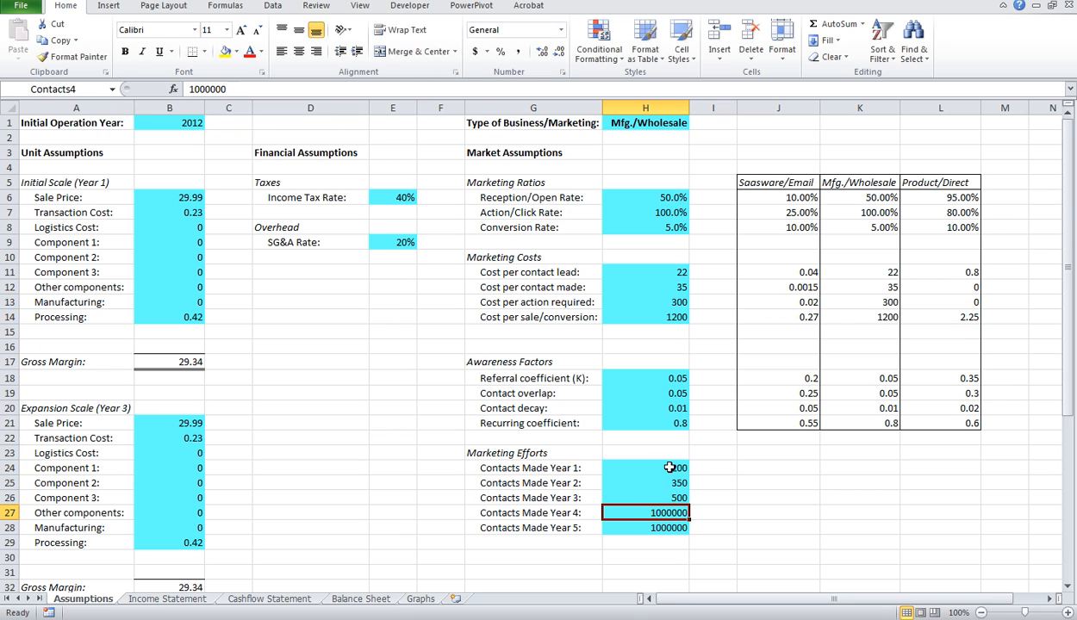
text(550)
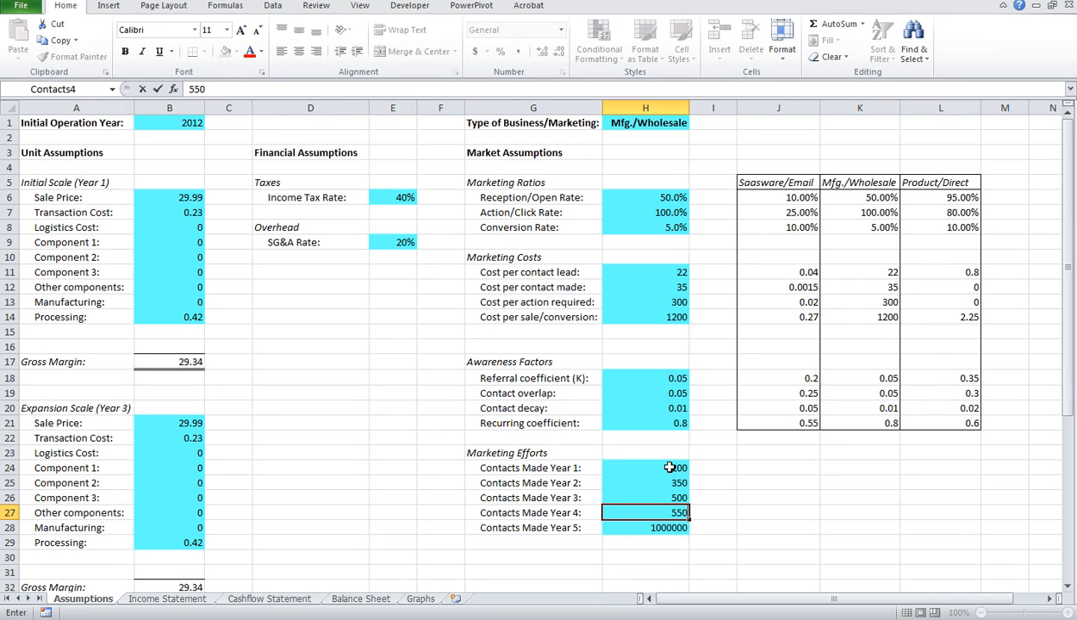
key(Return)
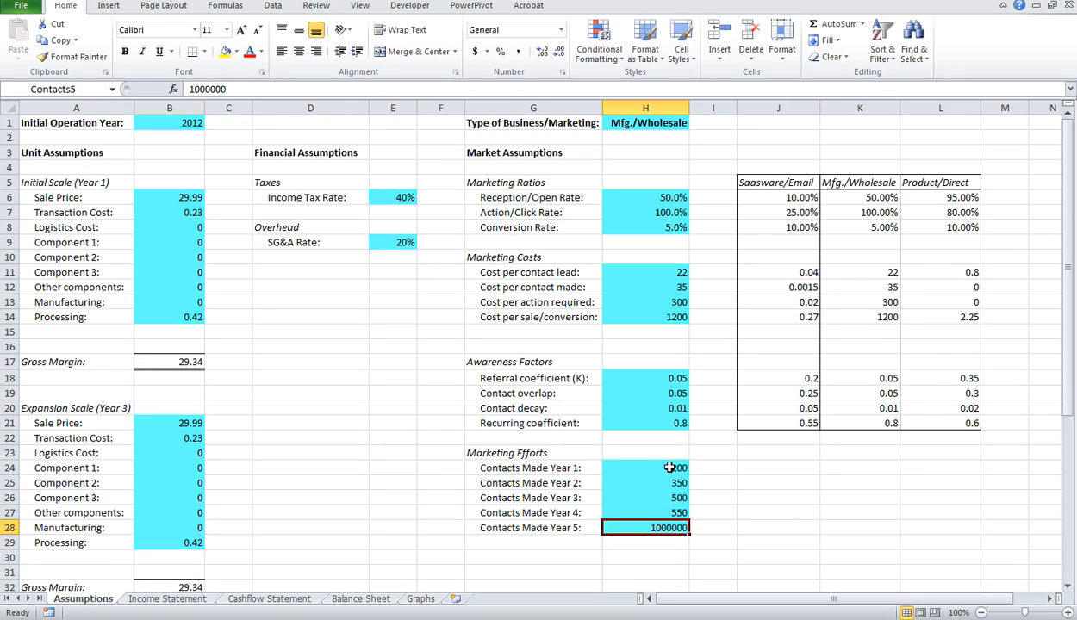
text(600)
key(Return)
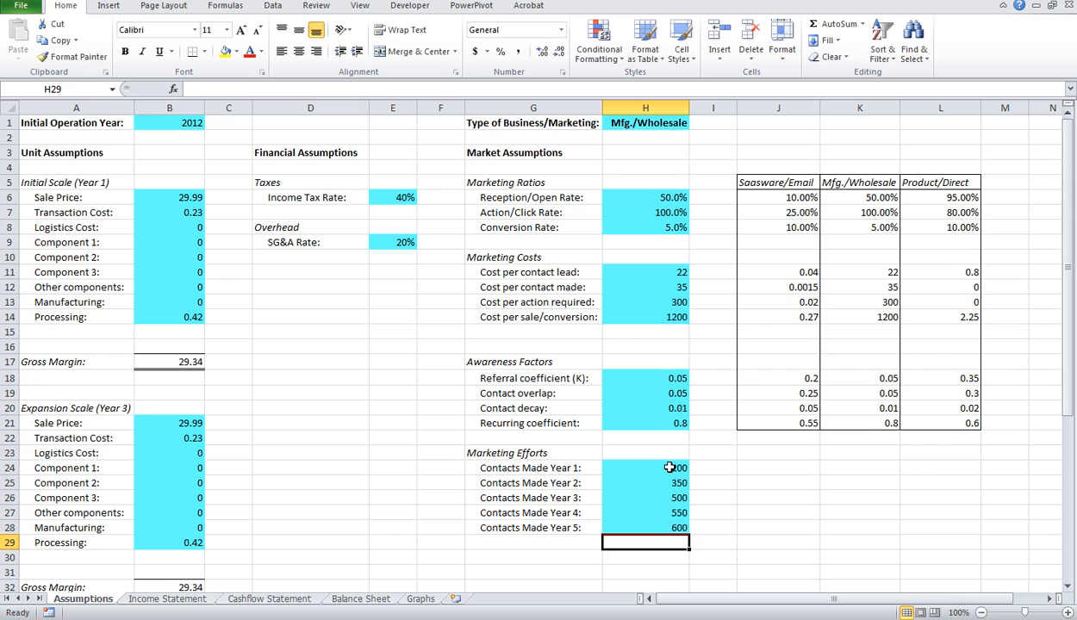
Step: Under Initial Scale (Year 1), set Sale Price to 120000, Transaction Cost to 100 and Logistics Cost to 1500
click(189, 197)
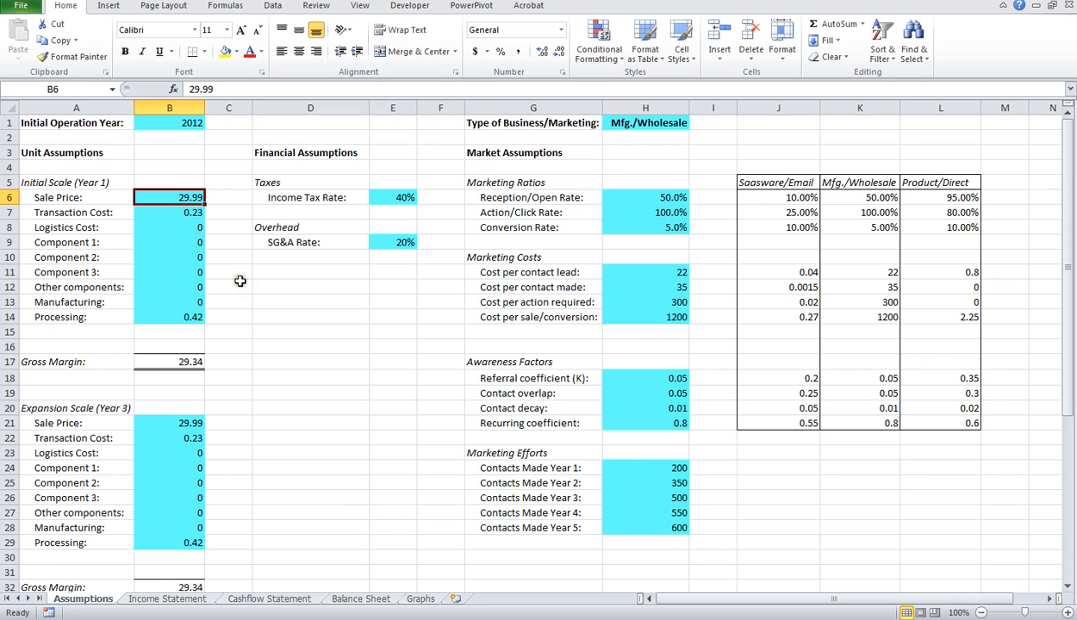
text(120000)
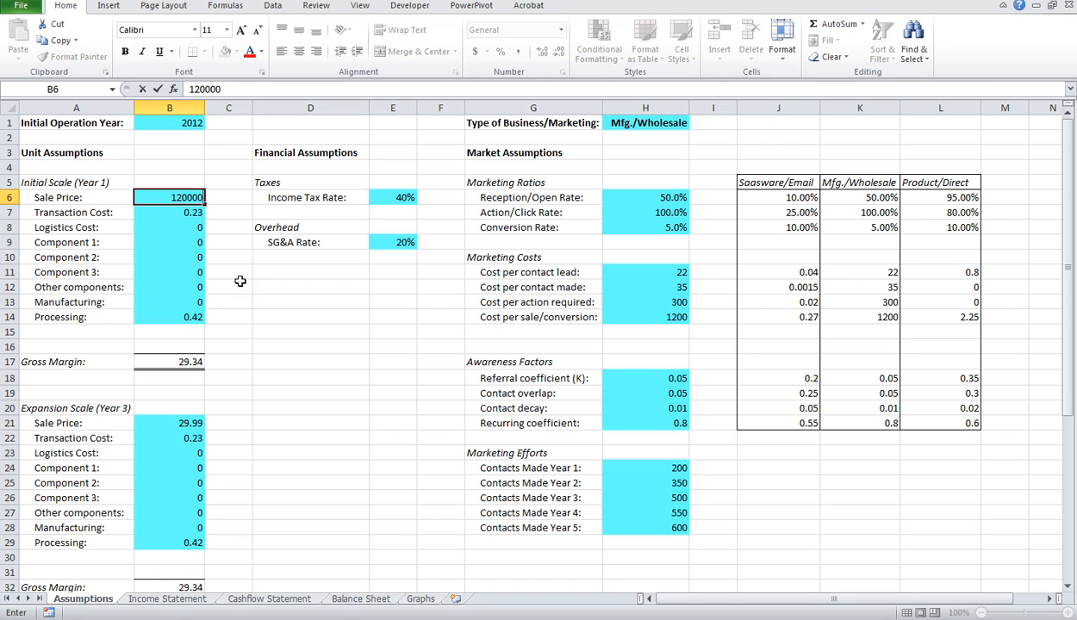
key(Return)
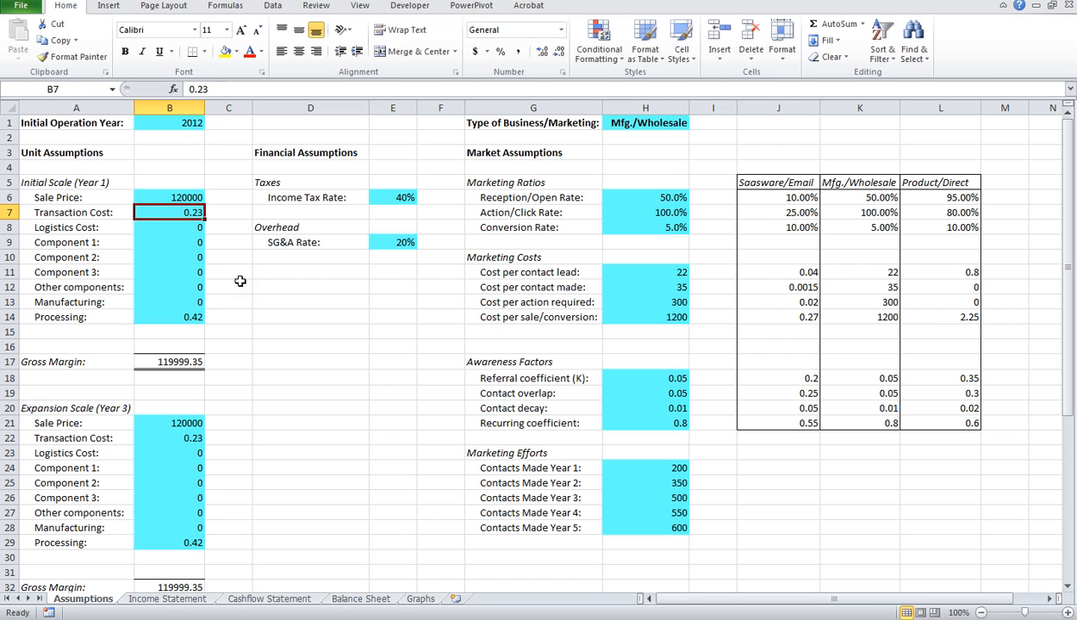
text(100)
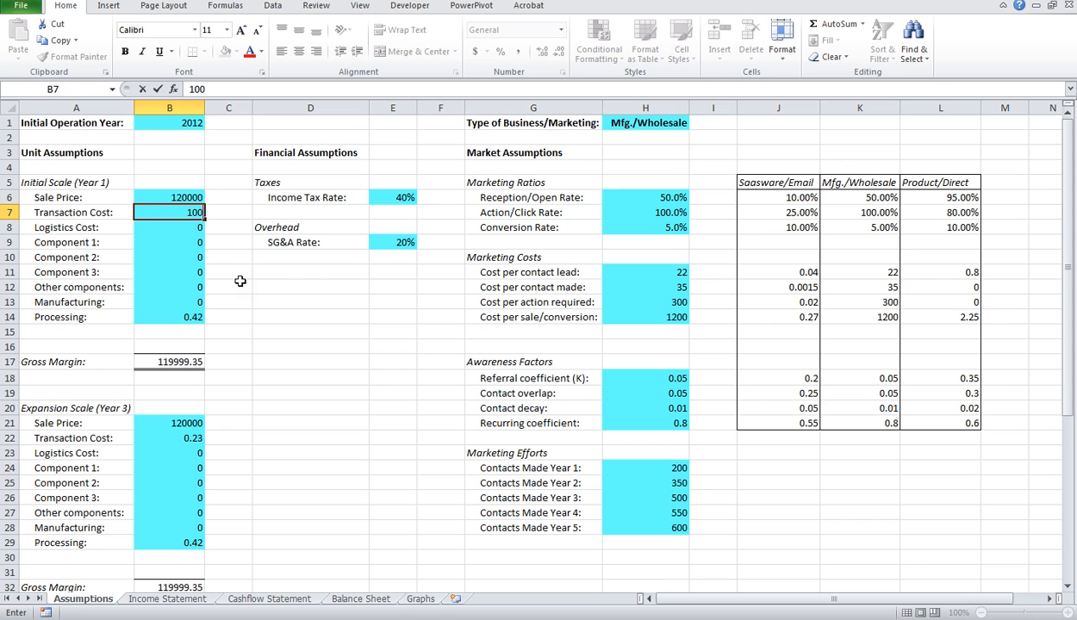
key(Return)
text(1500)
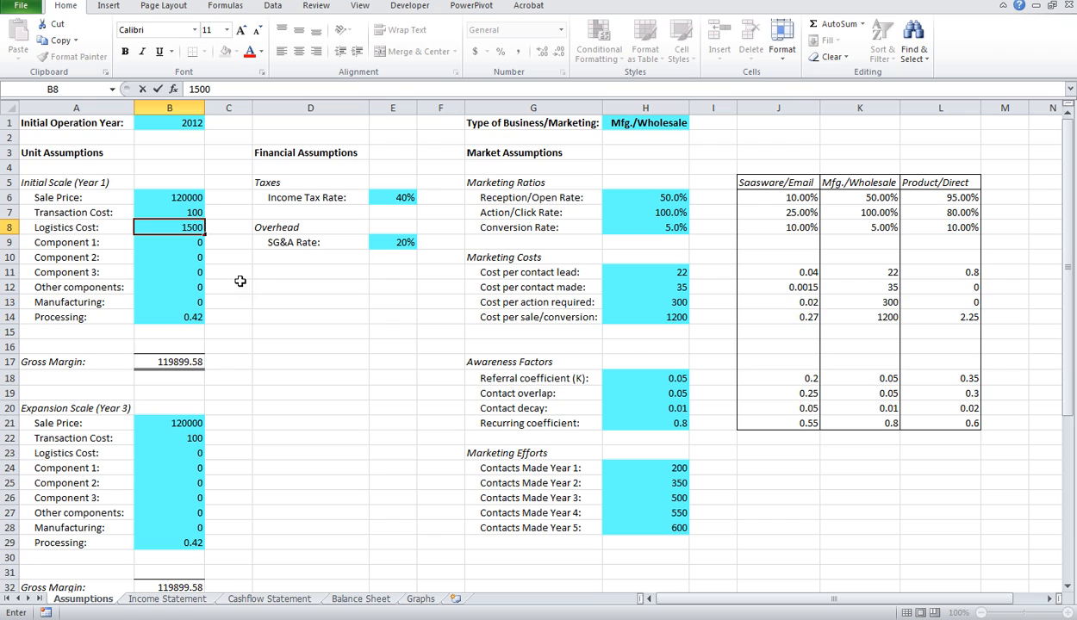
key(Return)
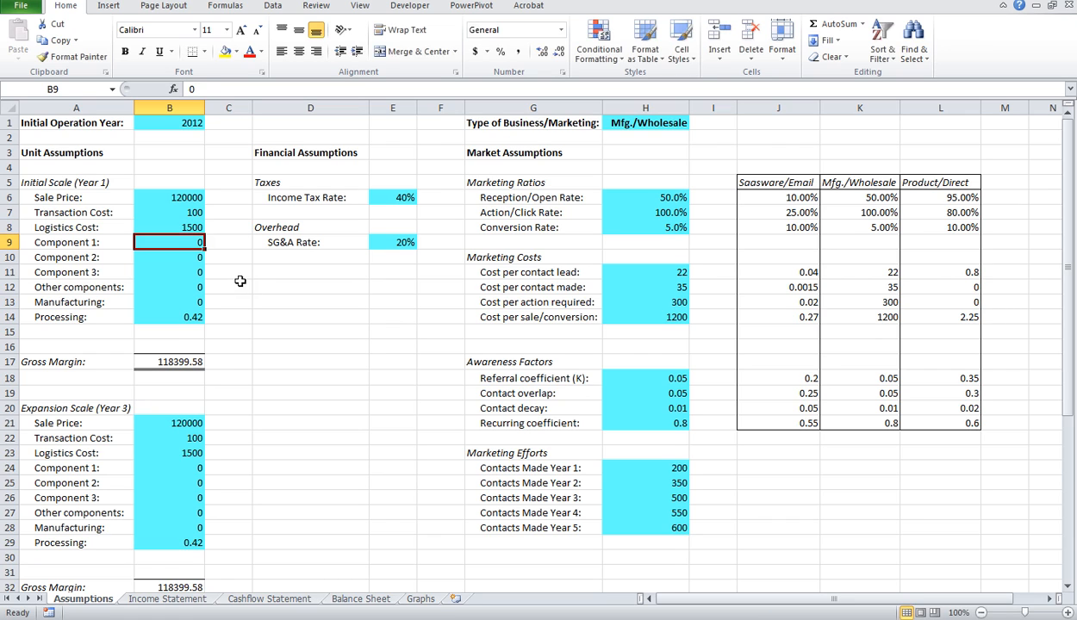
Step: Under Initial Scale (Year 1), set Component 1 to 22000, Component 2 to 13000 and Component 3 to 10000
text(22000)
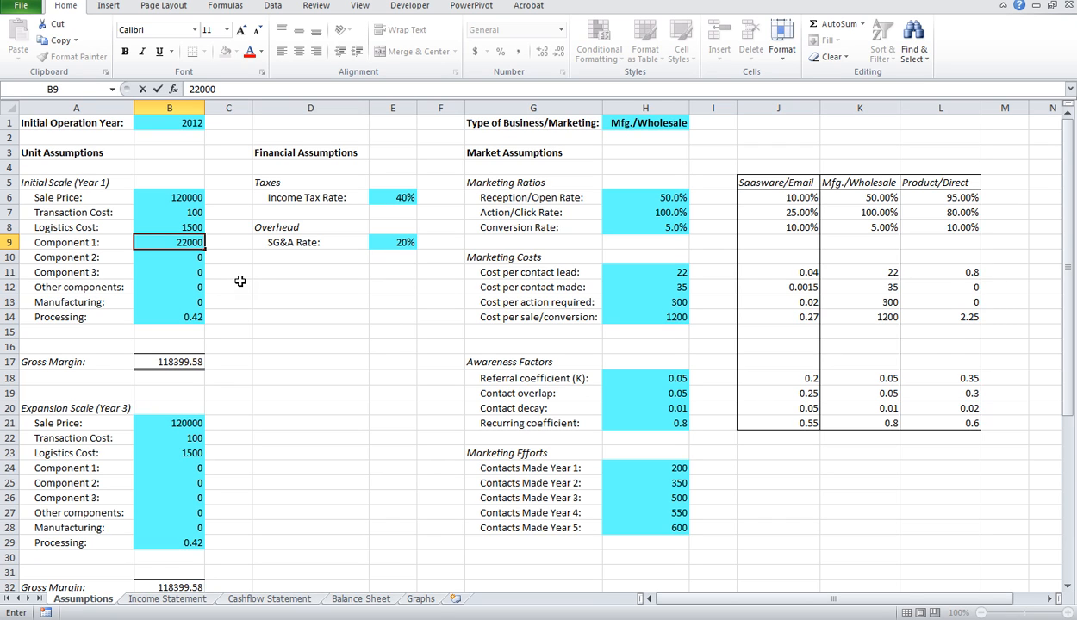
key(Return)
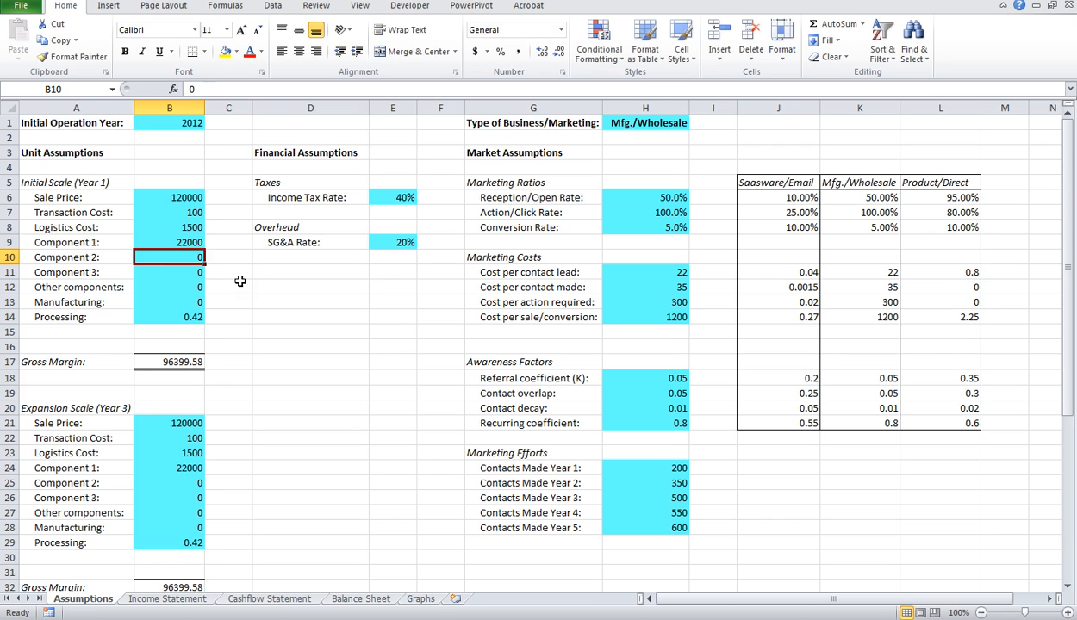
text(13000)
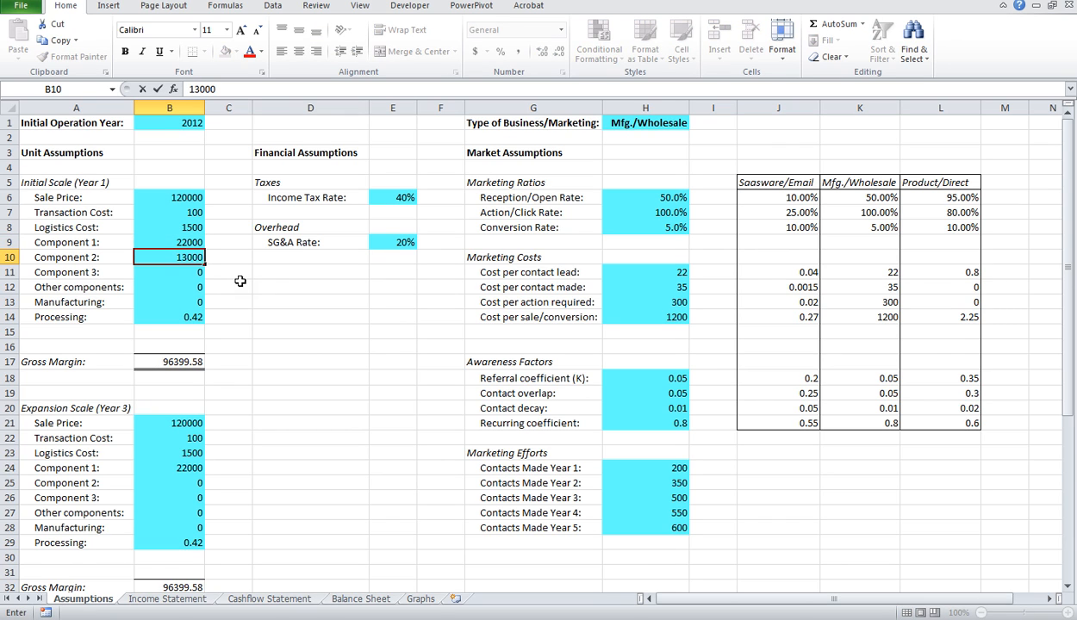
key(Return)
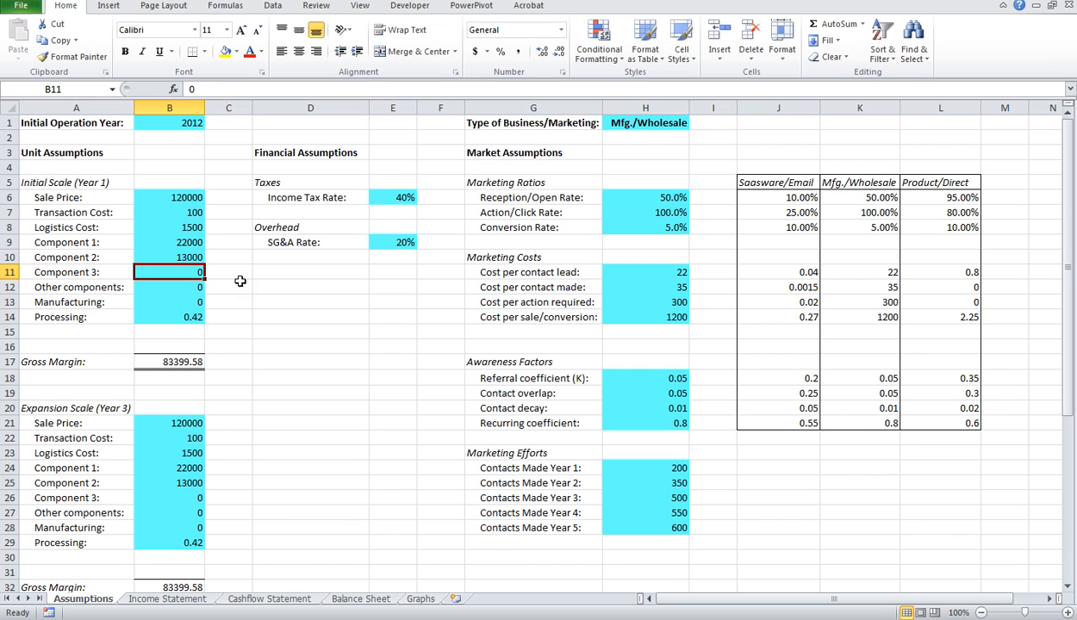
text(10000)
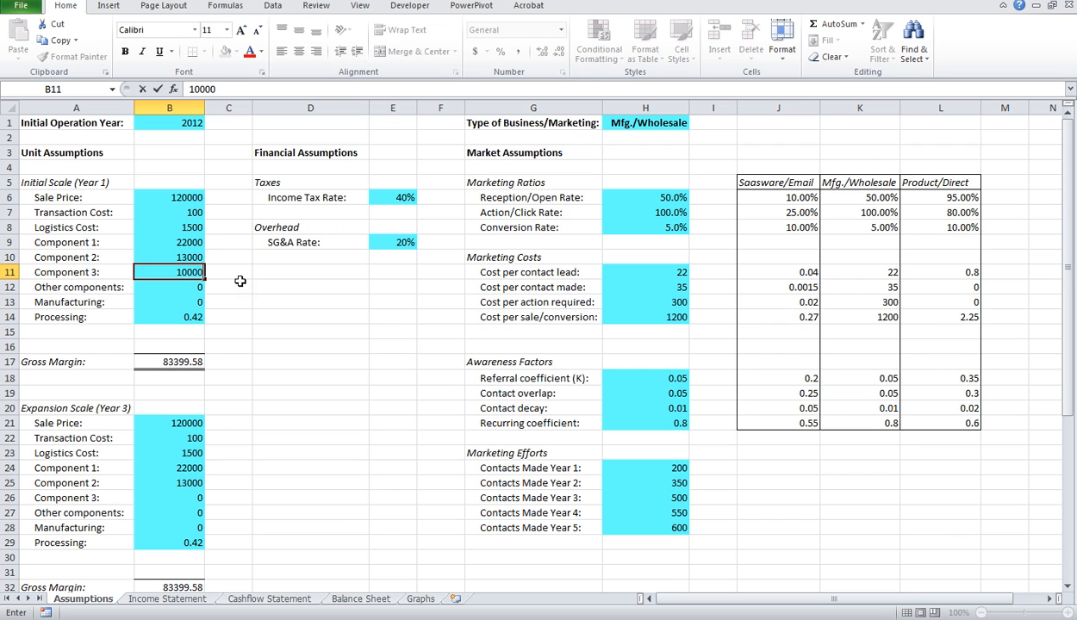
key(Return)
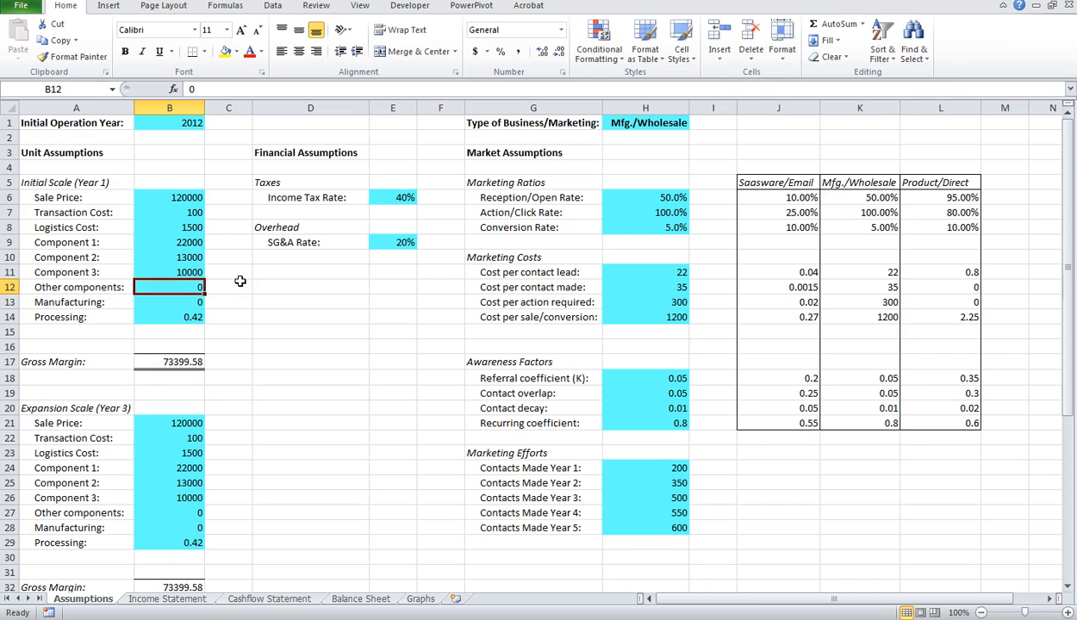
Step: Set the Initial Scale (Year 1) Manufacturing cost to 3400 and Processing to 80
key(Return)
text(3400)
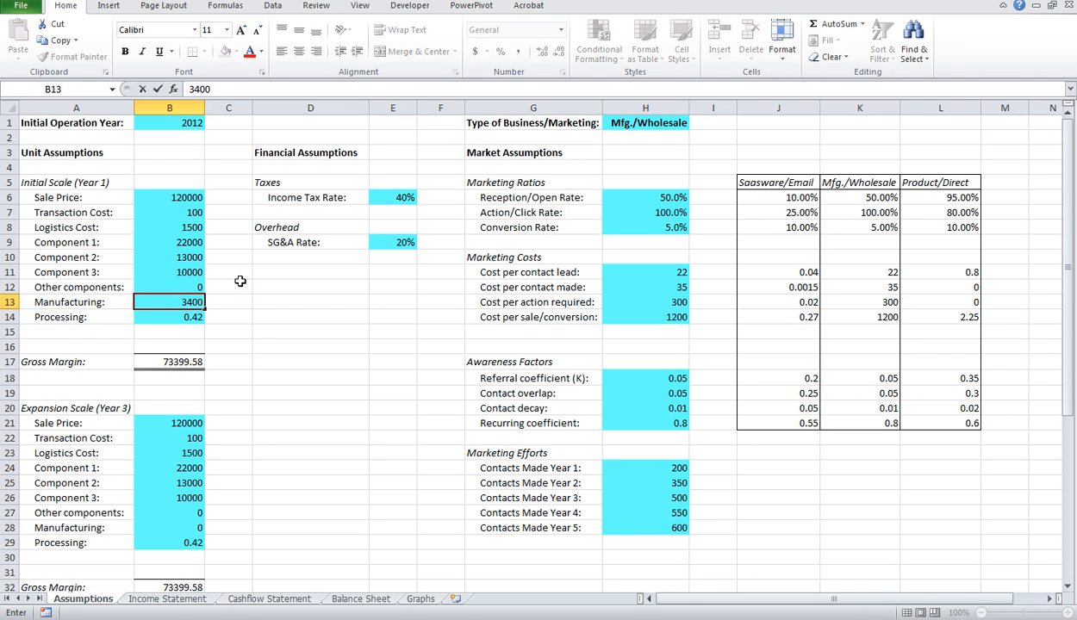
key(Return)
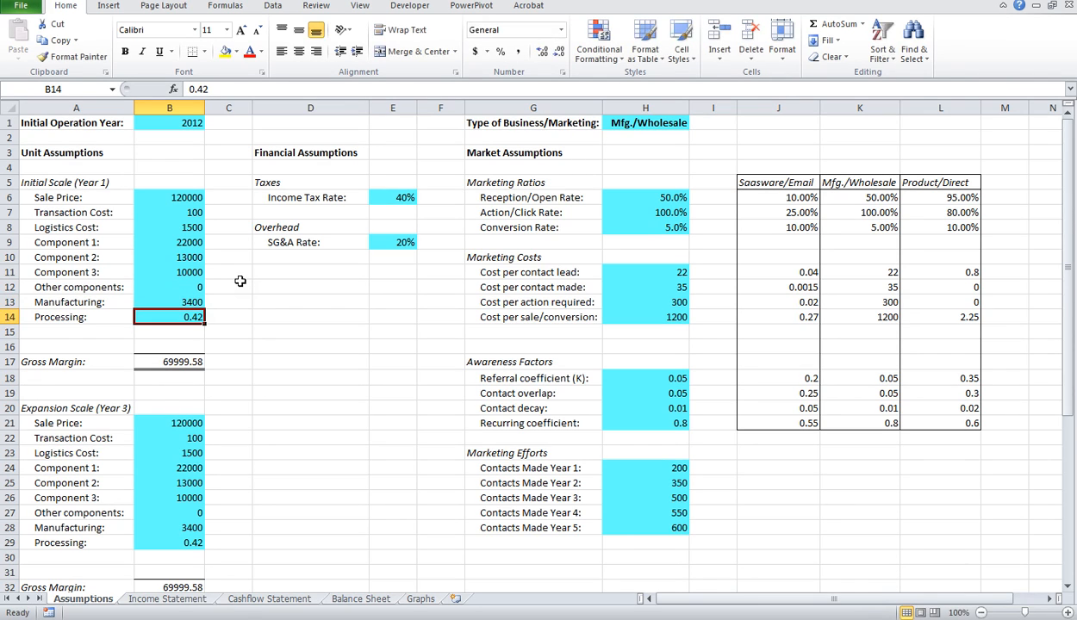
text(80)
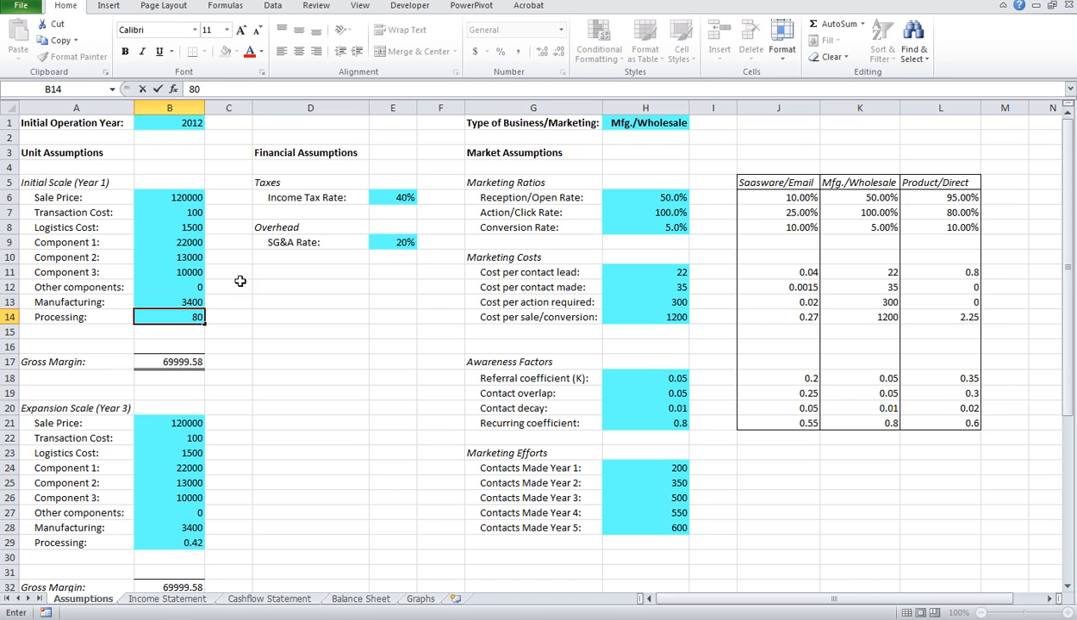
key(Return)
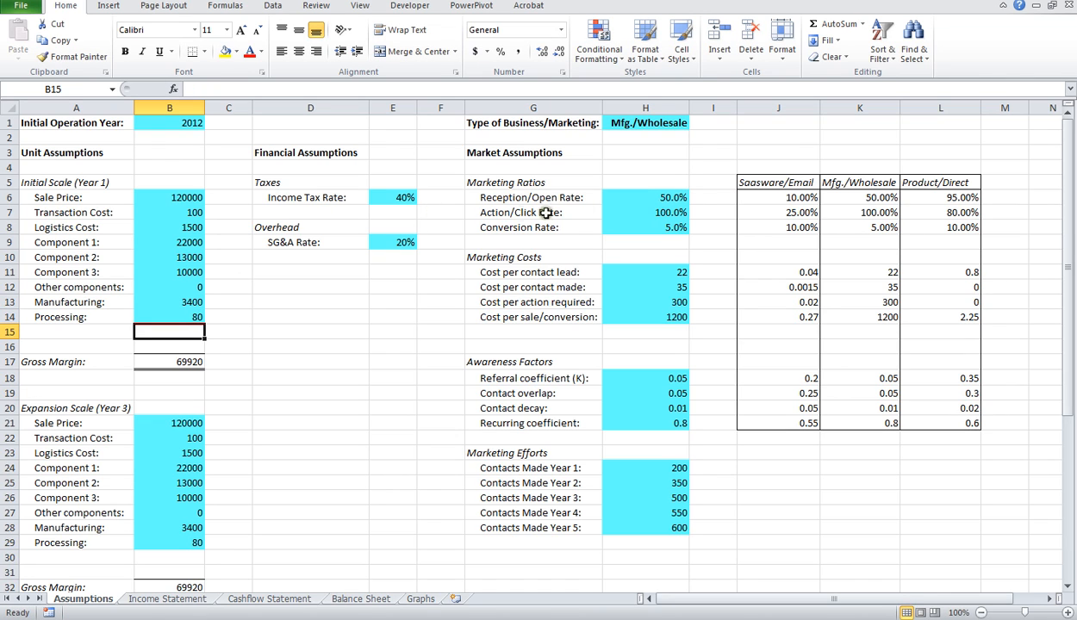
Step: Check the Graphs sheet's plan table and charts, and set Type of Business/Marketing on the Assumptions sheet to Product/Direct
click(420, 599)
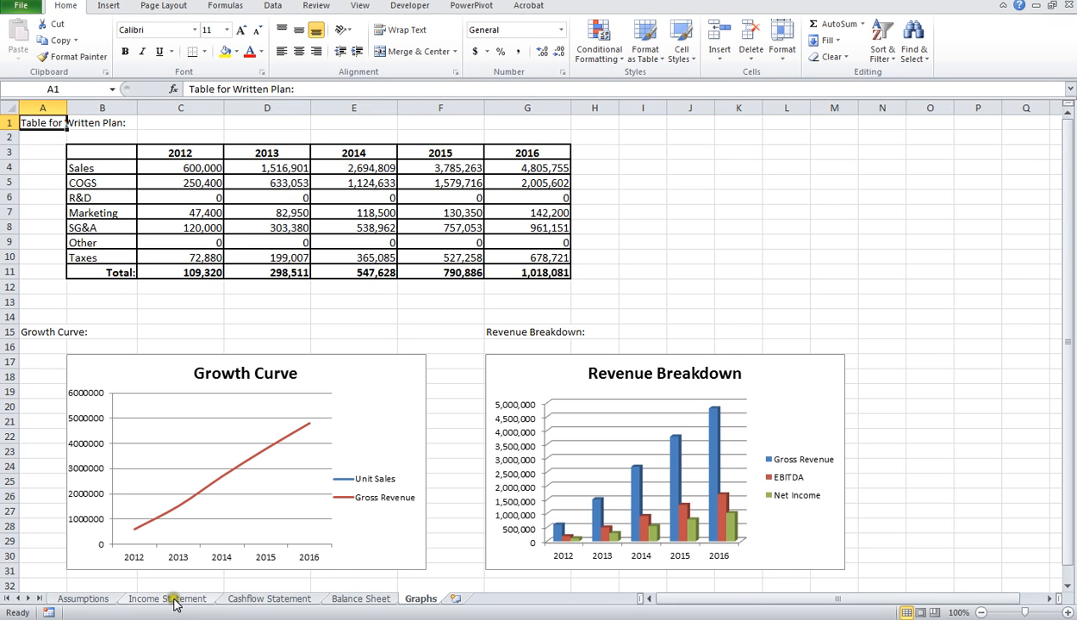
click(95, 598)
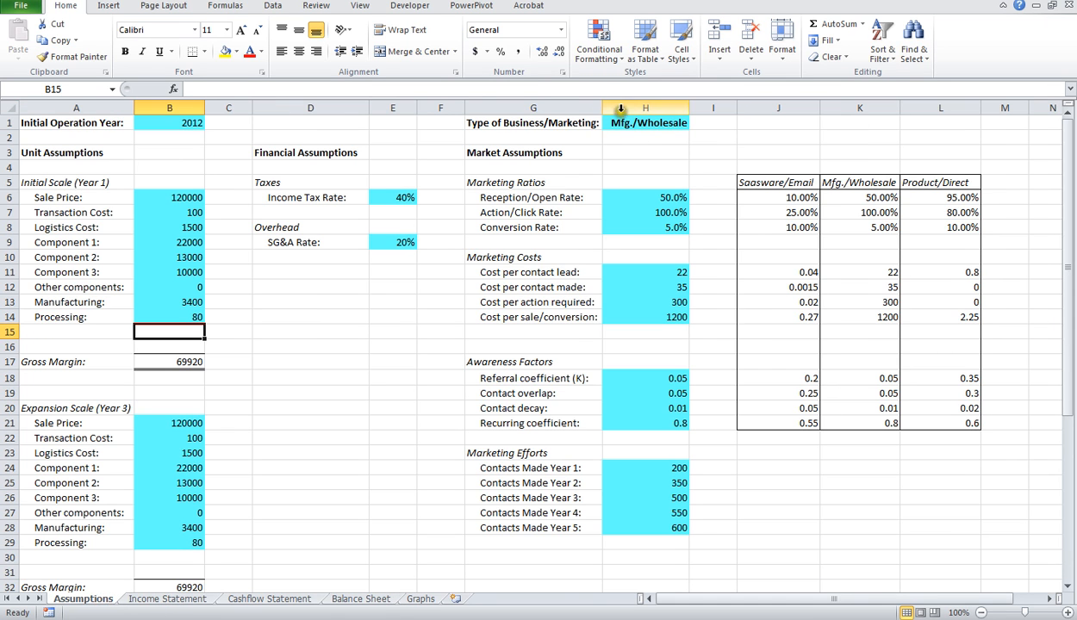
click(644, 124)
click(696, 125)
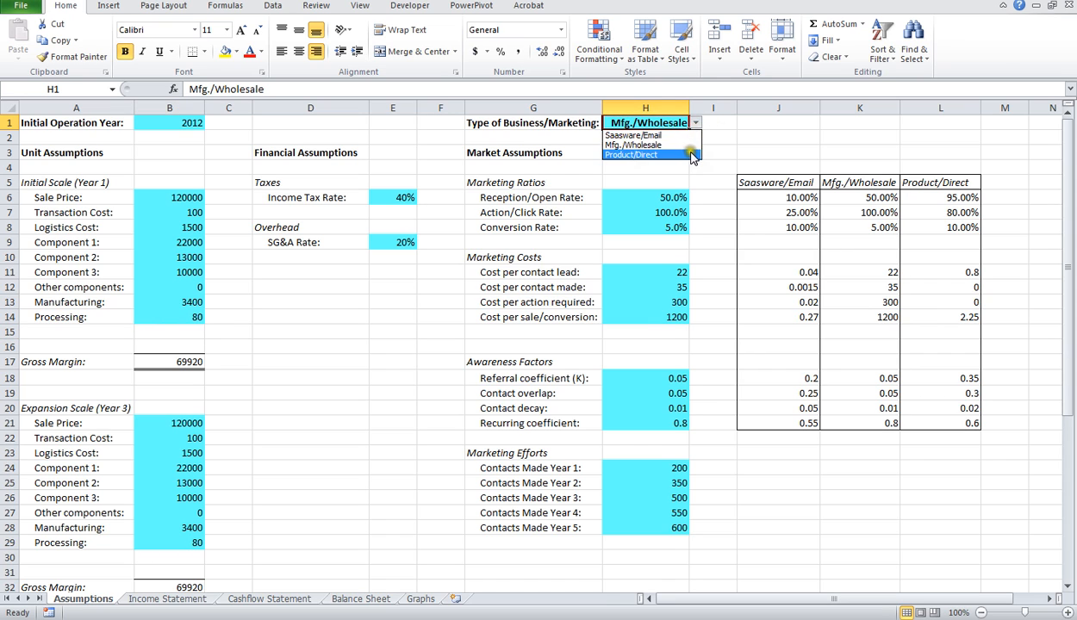
click(662, 155)
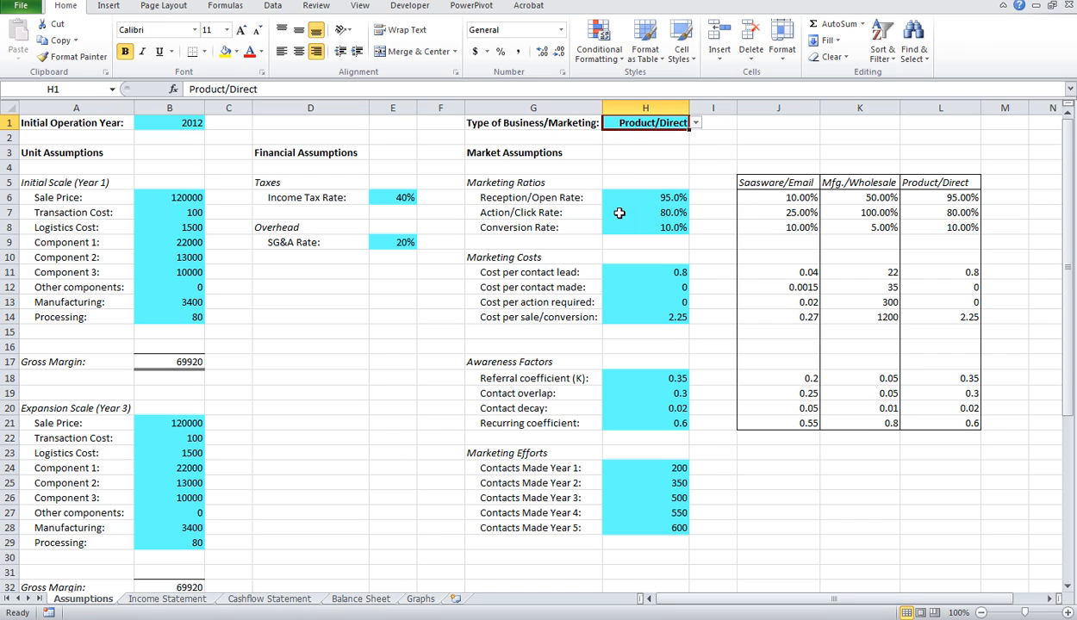
Step: Under Initial Scale (Year 1), set Sale Price to 59, Transaction Cost to 0.43 and Logistics Cost to 1
click(198, 193)
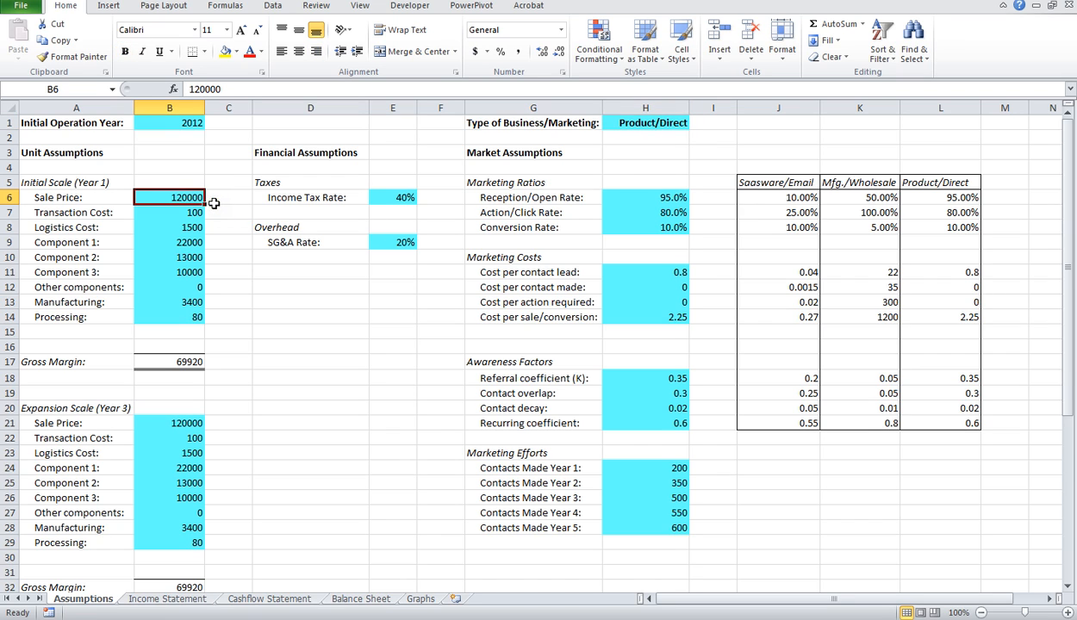
text(59)
key(Return)
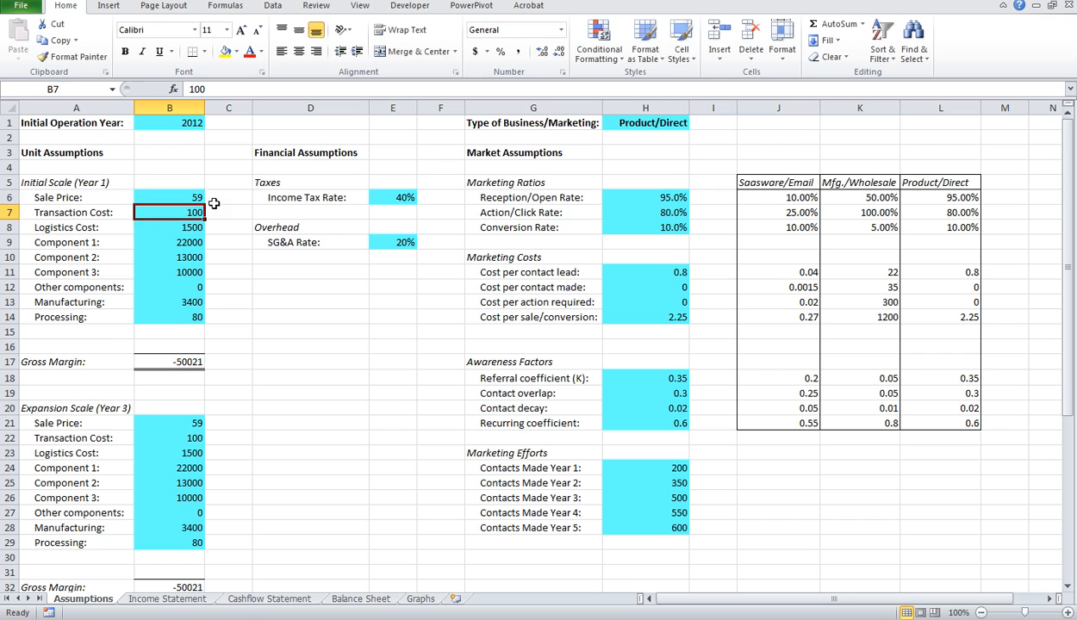
text(.43)
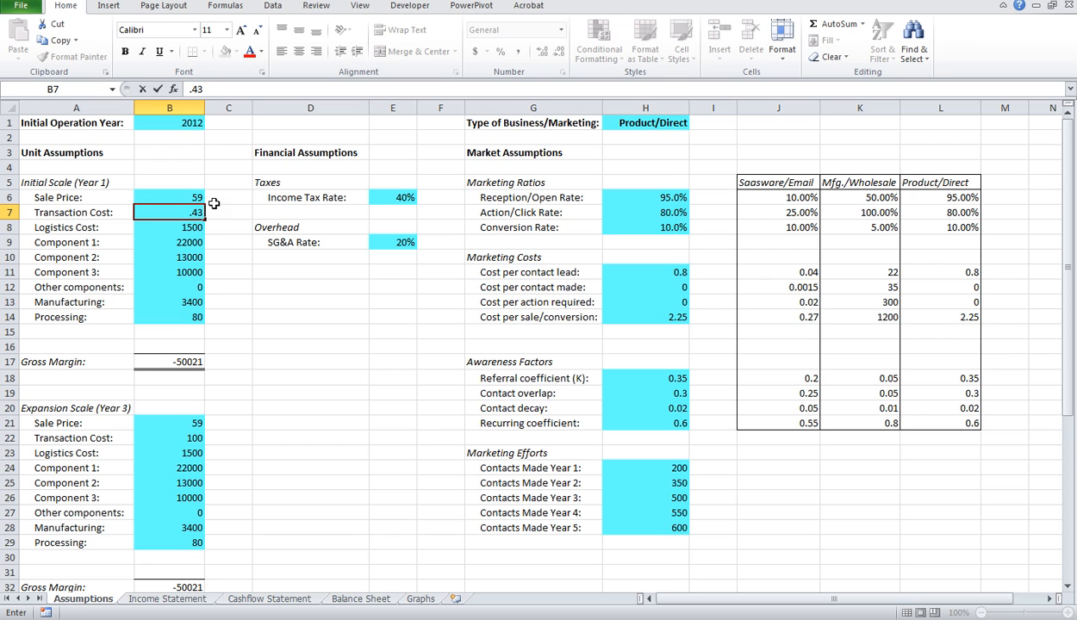
key(Return)
text(1)
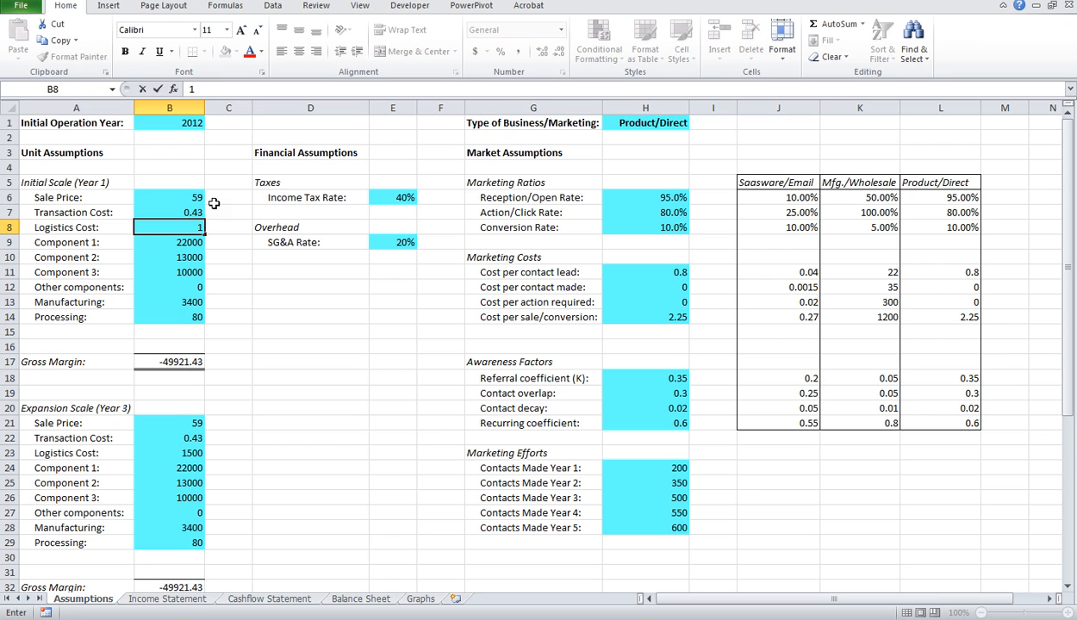
key(Return)
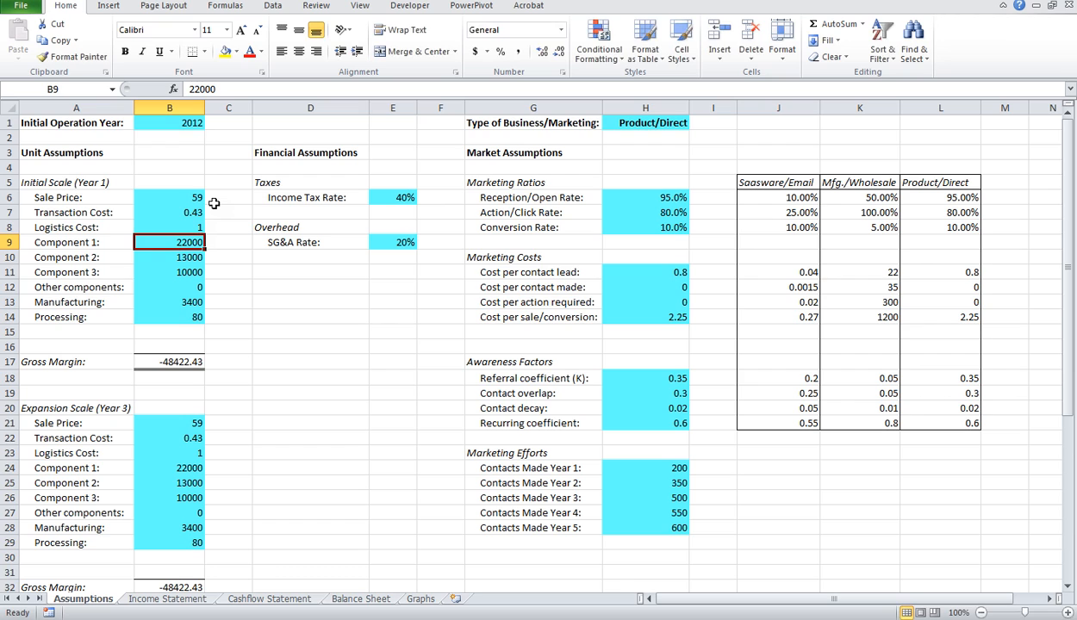
Step: Set Component 1 in the Initial Scale (Year 1) block to 16, and Components 2 and 3 to 0
text(16)
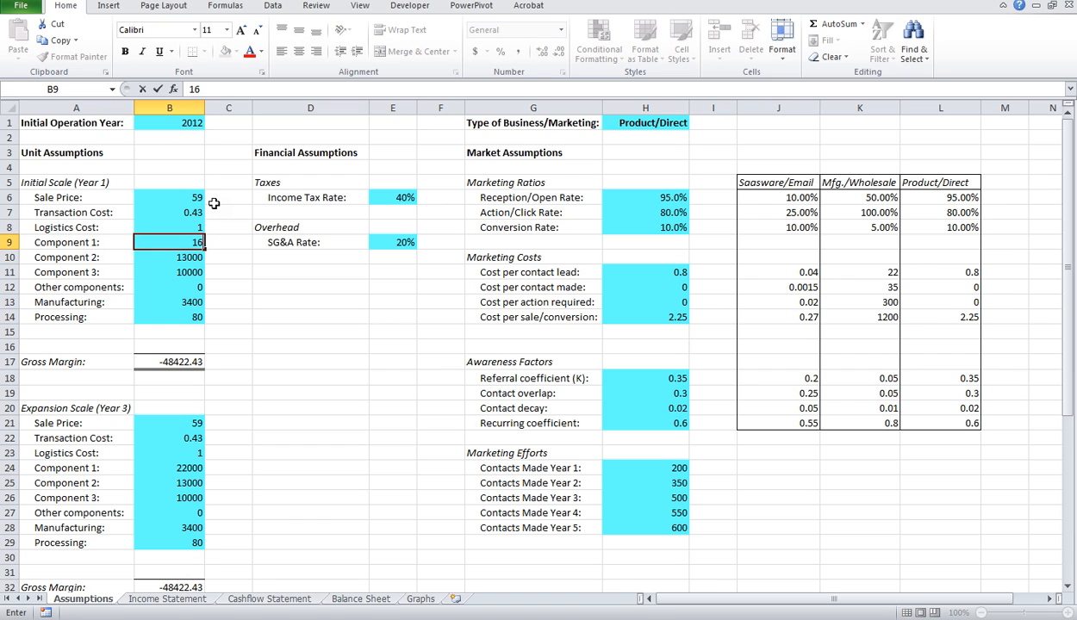
key(Return)
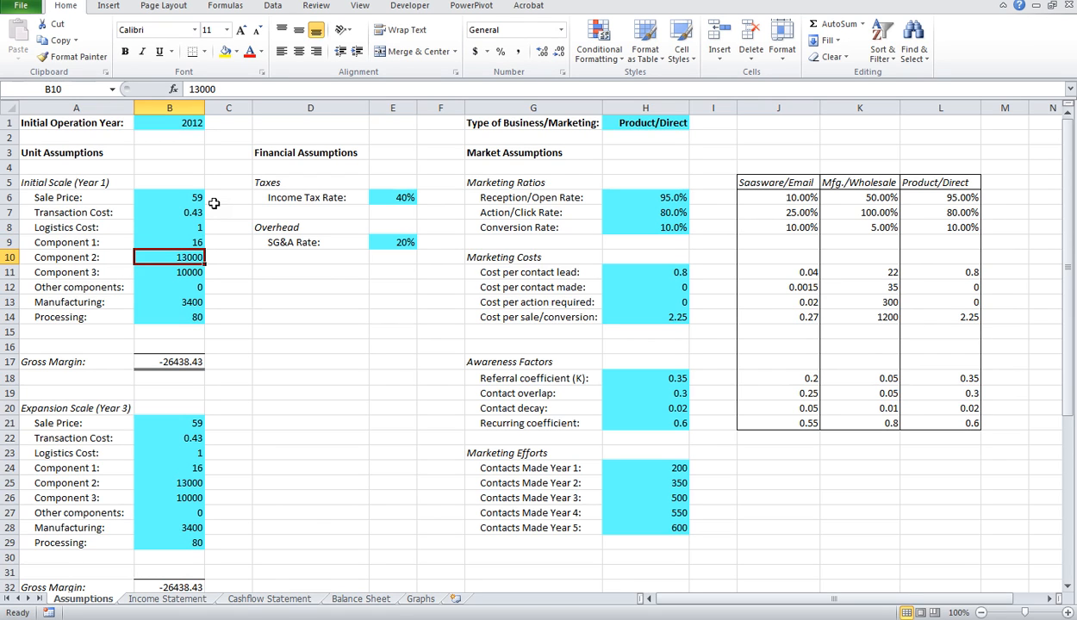
text(0)
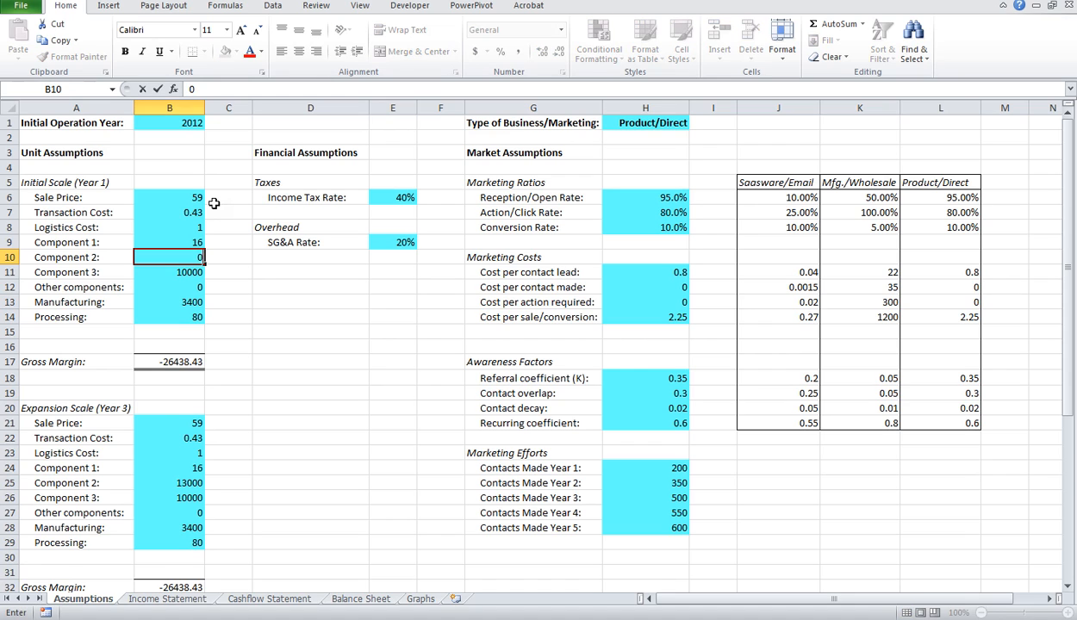
key(Return)
text(0)
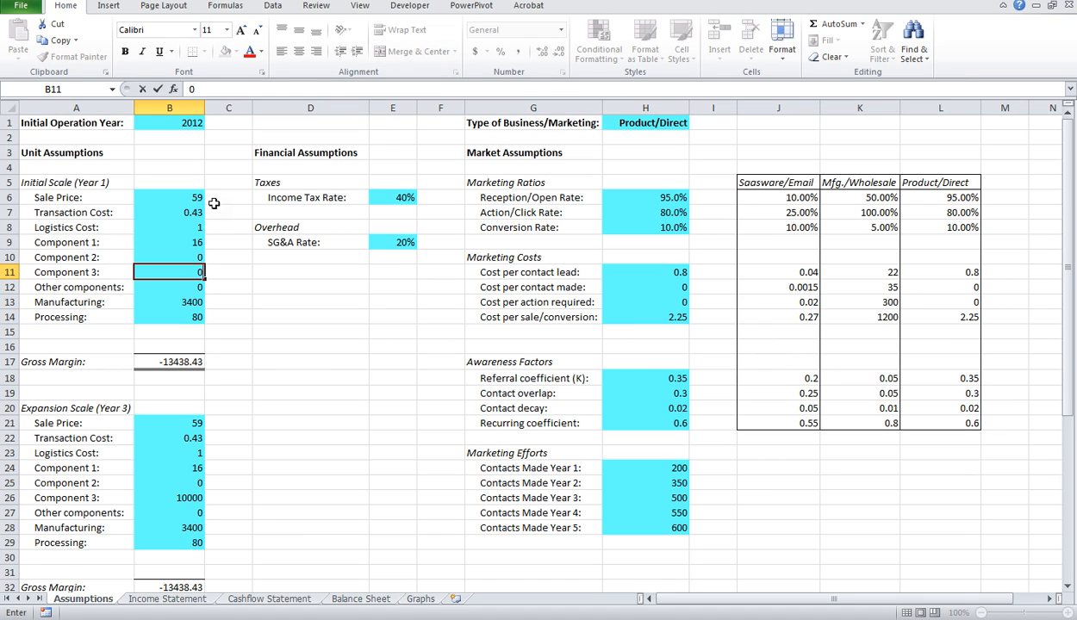
key(Return)
key(Return)
key(Return)
Step: Set the Initial Scale (Year 1) Manufacturing cost to 0 and Processing to 1.3
key(Up)
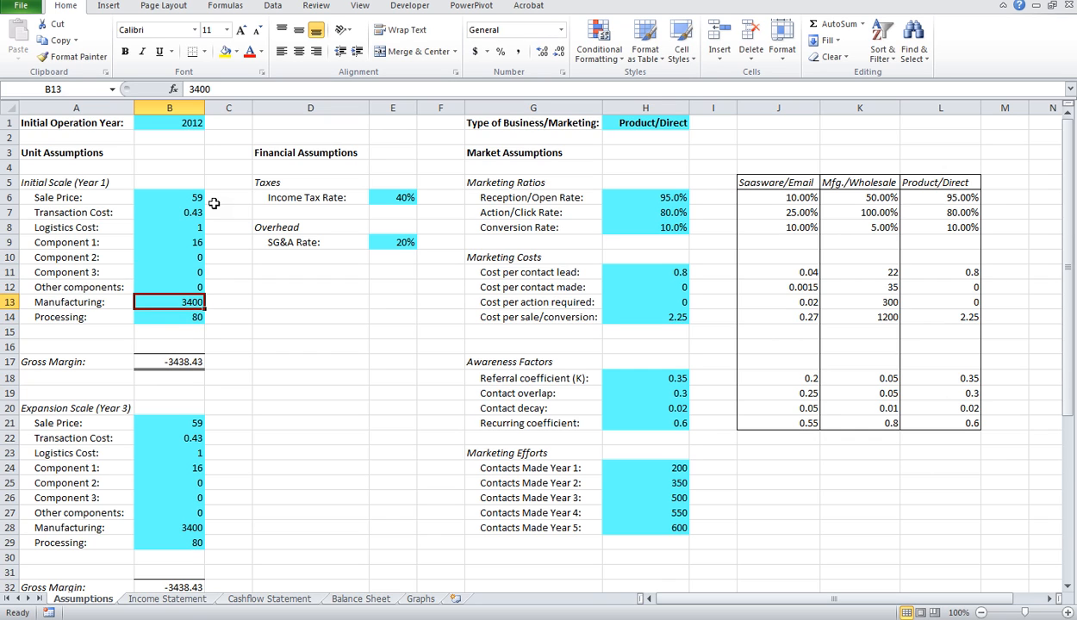
text(0)
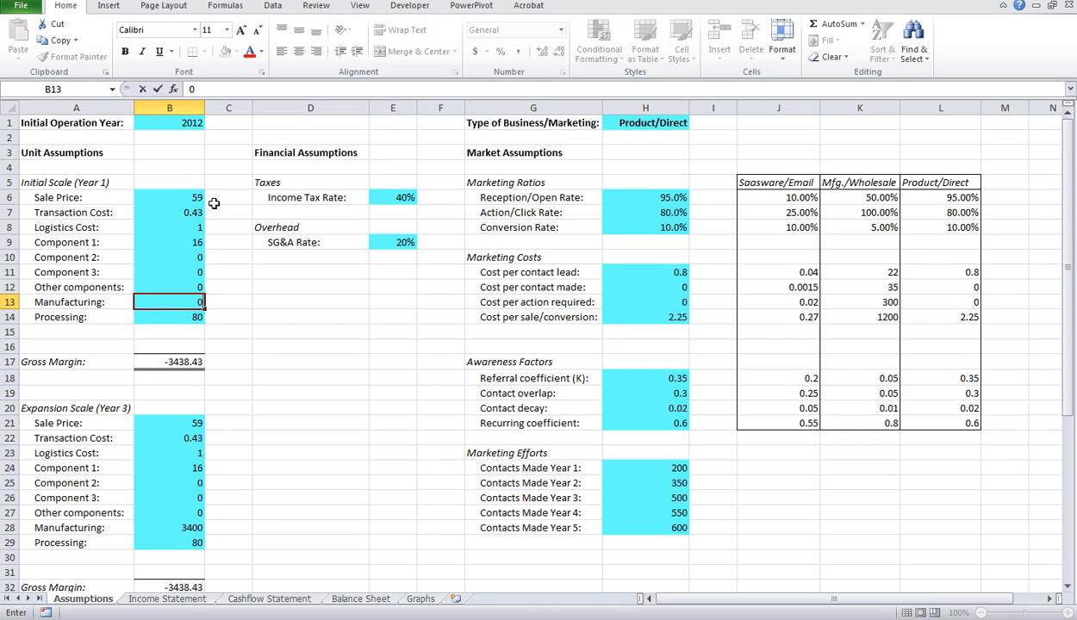
key(Return)
text(1.3)
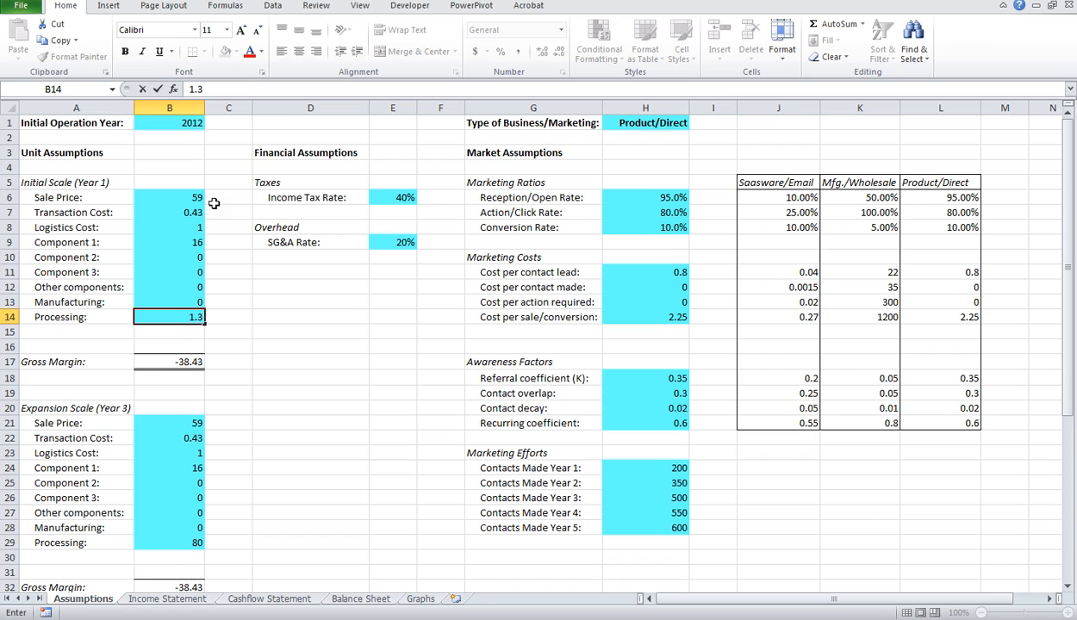
key(Return)
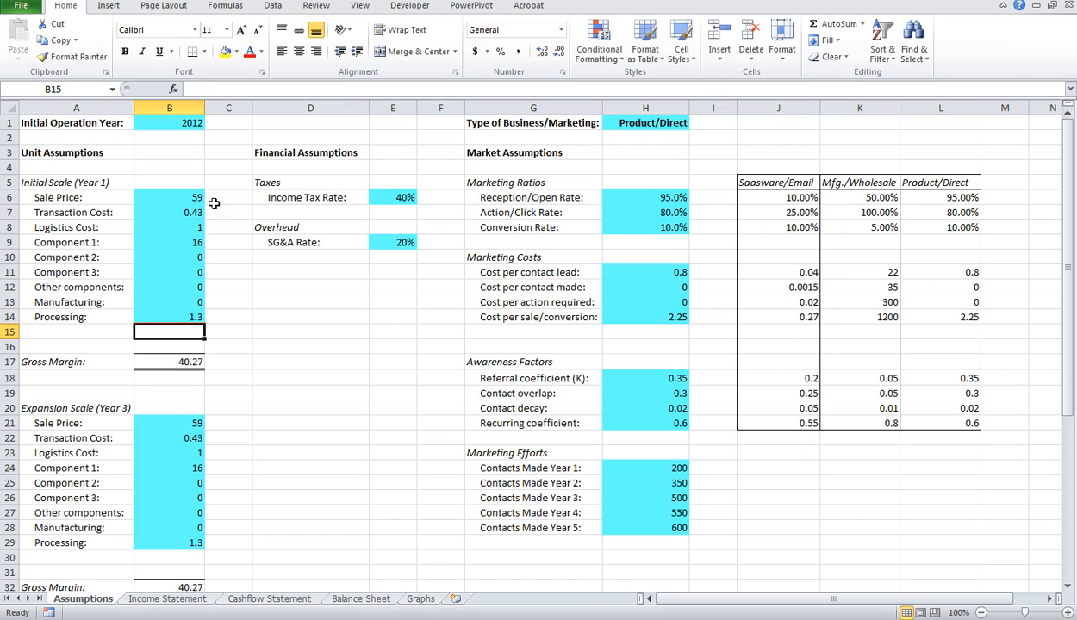
Step: Compare the Initial Scale (Year 1) Gross Margin with the Sale Price
click(179, 364)
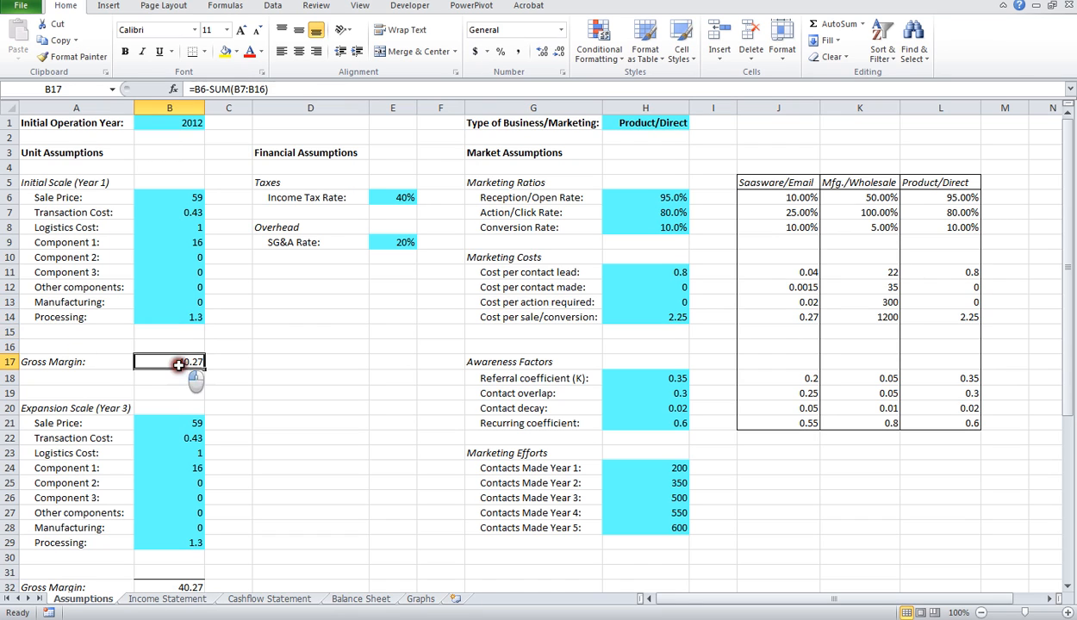
click(191, 198)
click(188, 363)
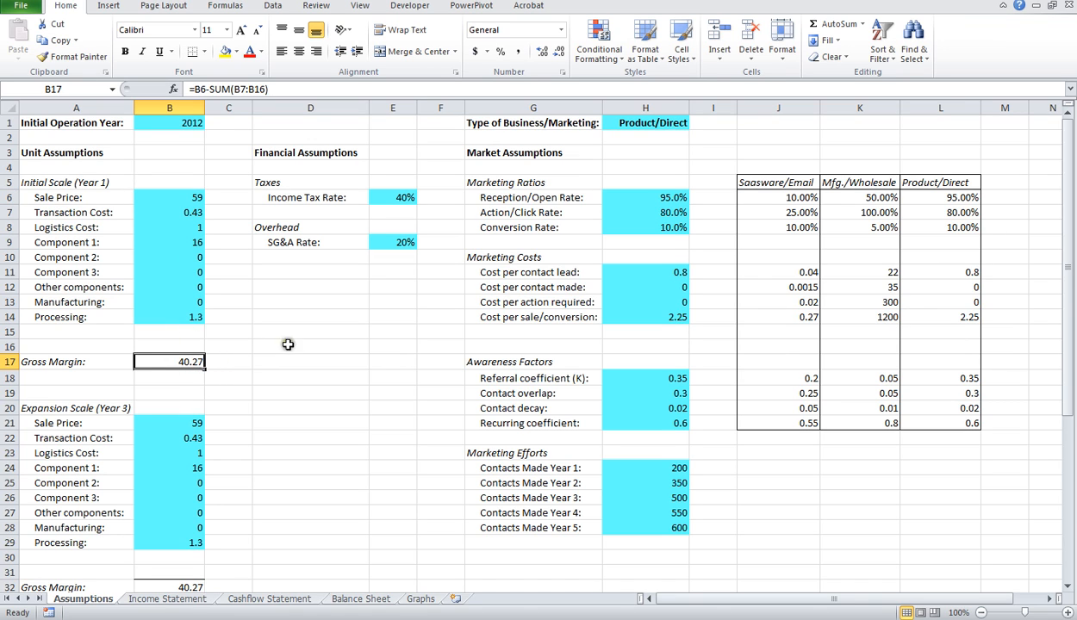
Step: Under Marketing Efforts, set Contacts Made to 35000 for Year 1, 60000 for Year 2 and 120000 for Year 3
click(670, 470)
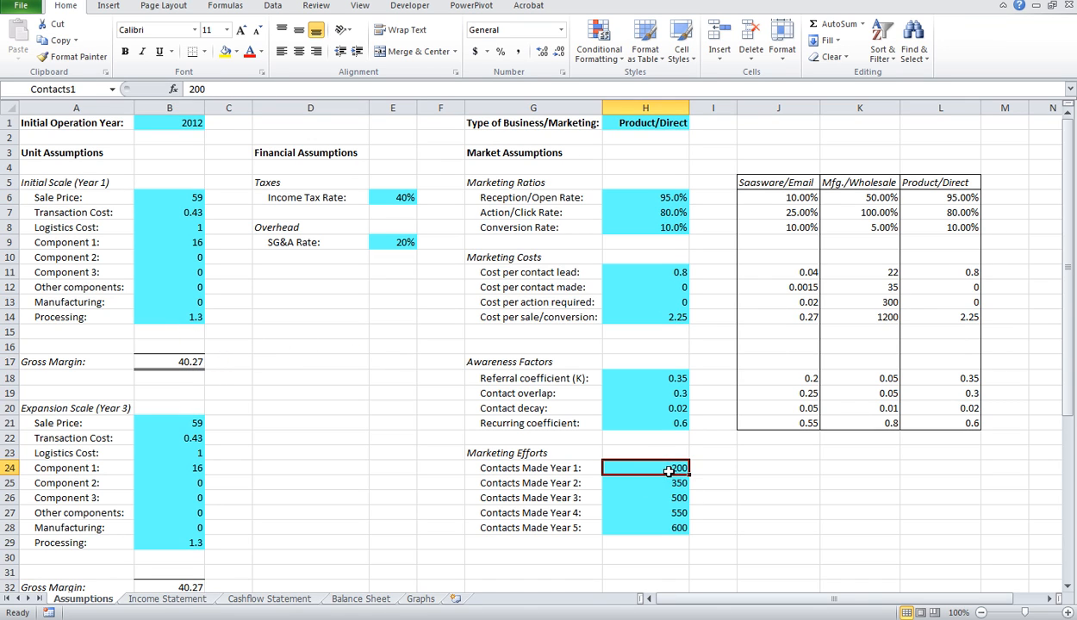
text(35000)
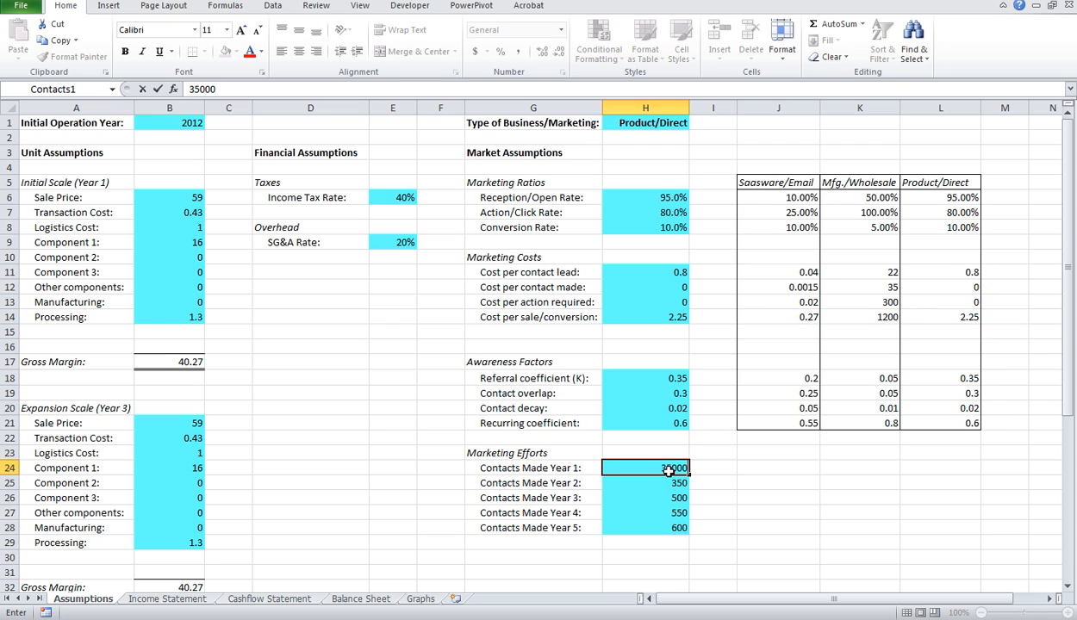
key(Return)
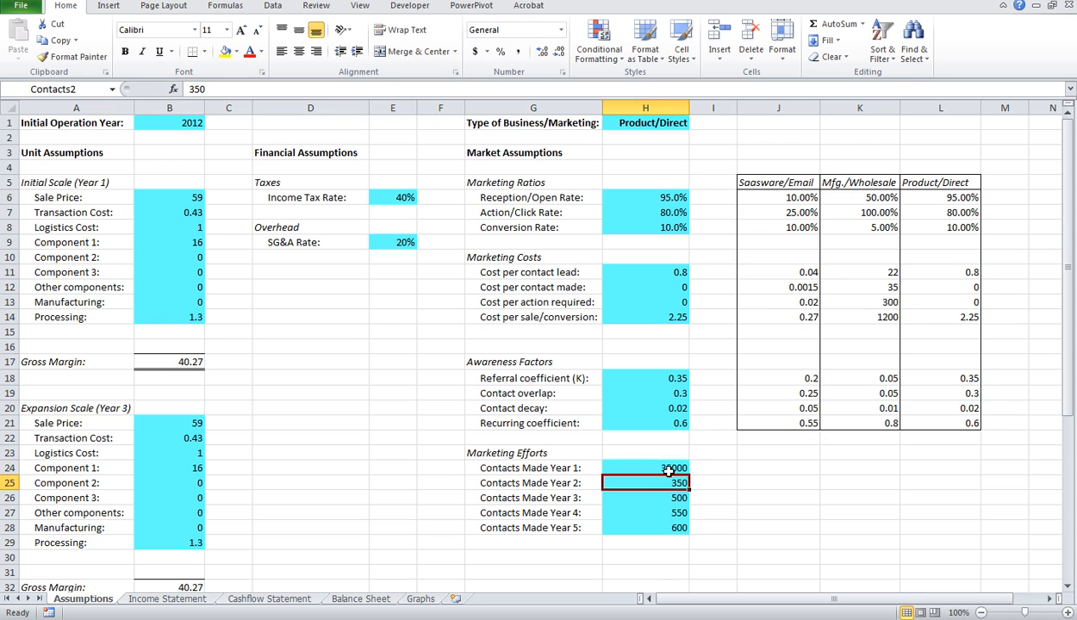
text(60000)
key(Return)
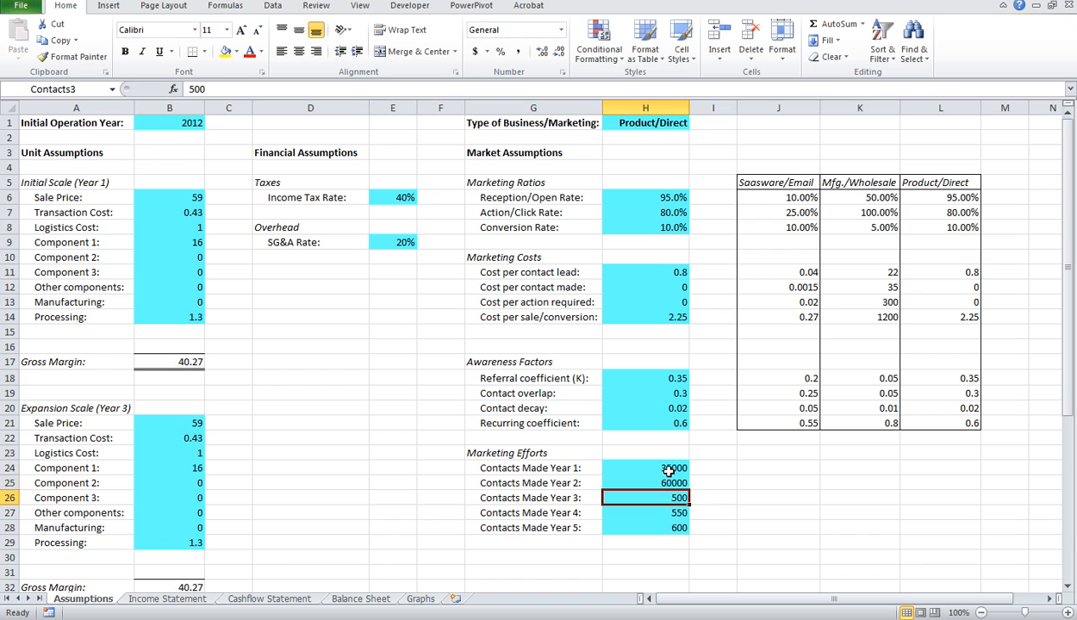
text(120000)
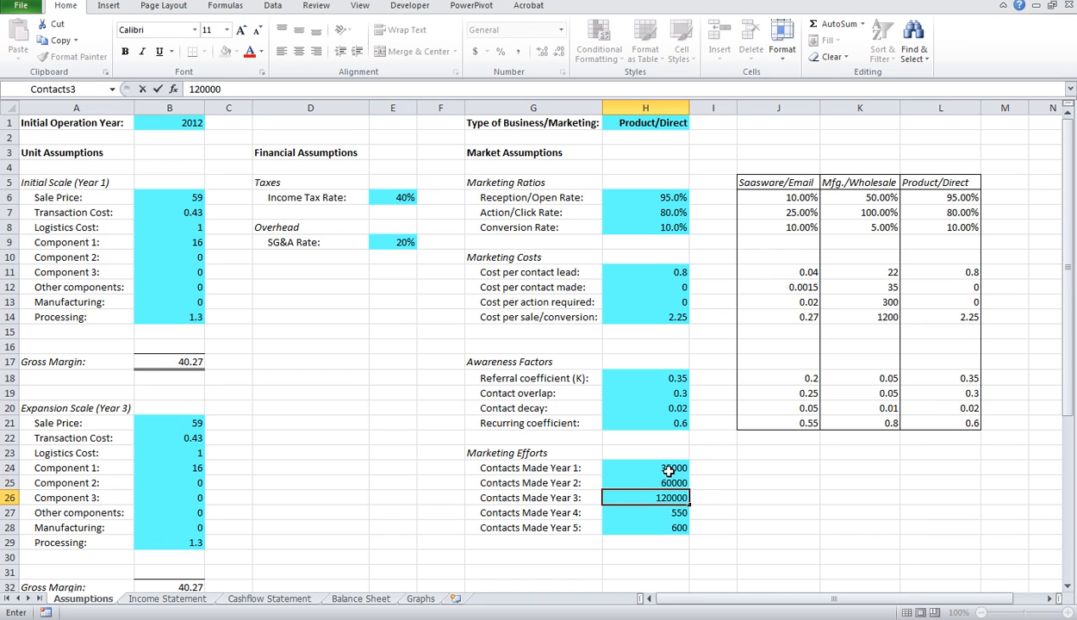
key(Return)
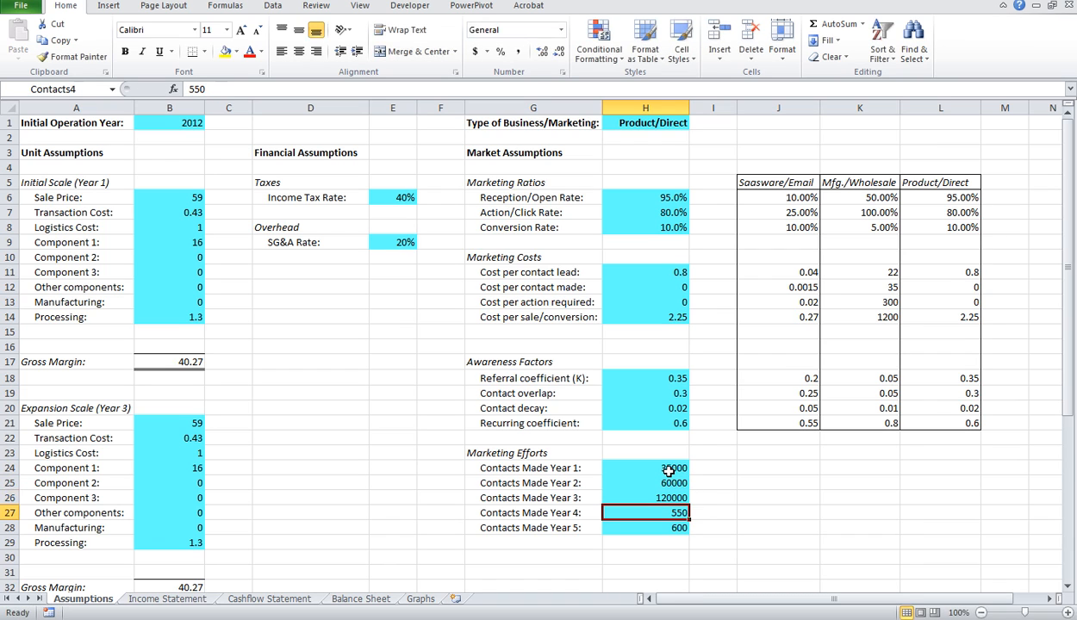
Step: Set Contacts Made to 135000 for Year 4 and 140000 for Year 5, and review the resulting table and charts on the Graphs sheet
text(135000)
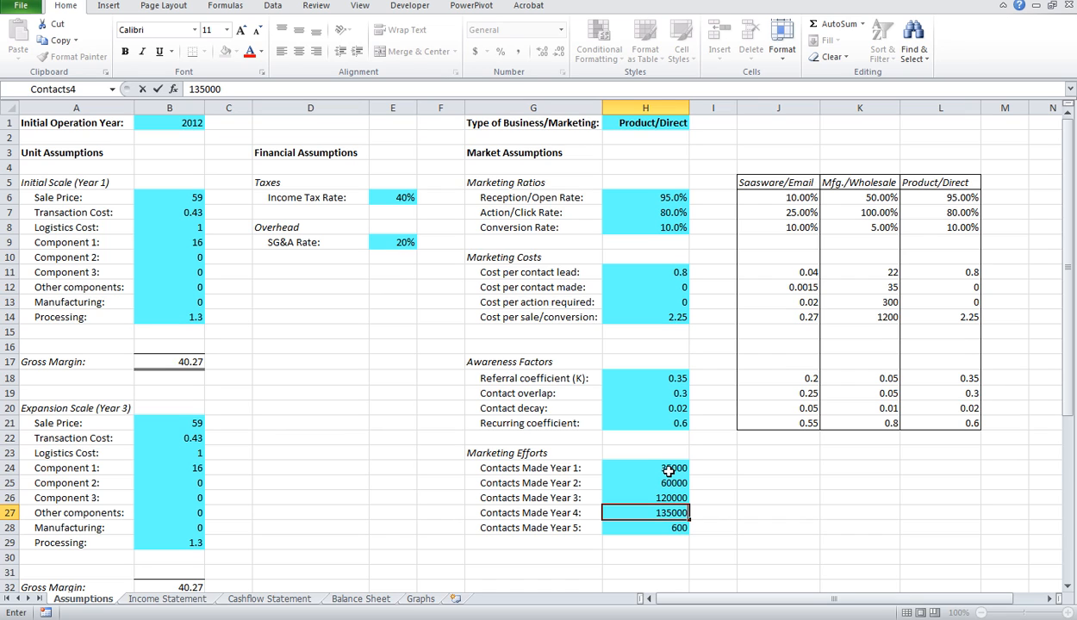
key(Return)
text(14)
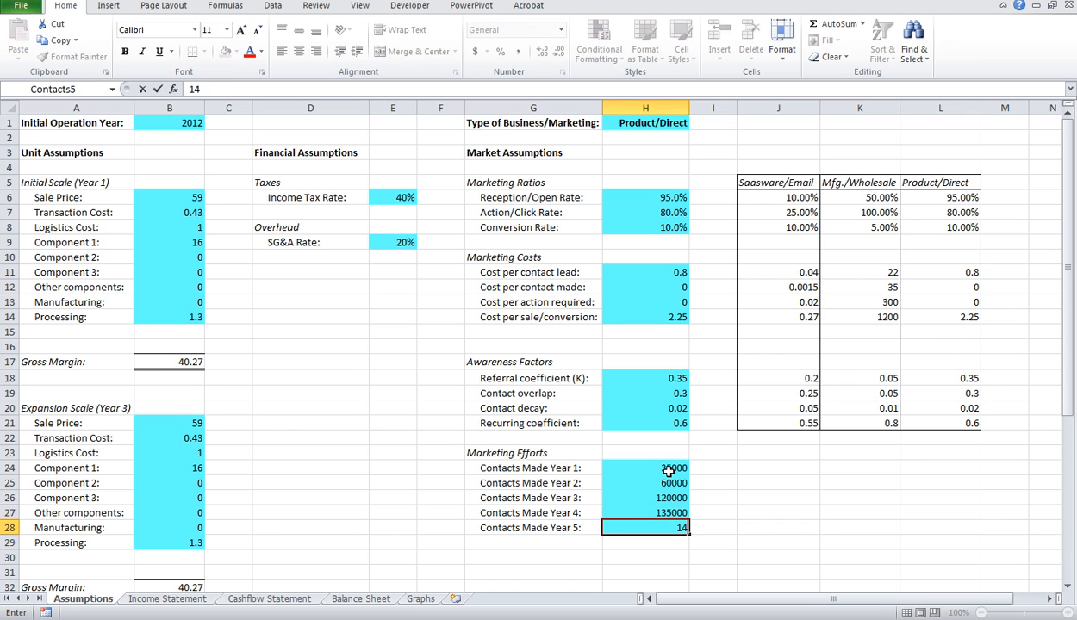
text(0000)
key(Return)
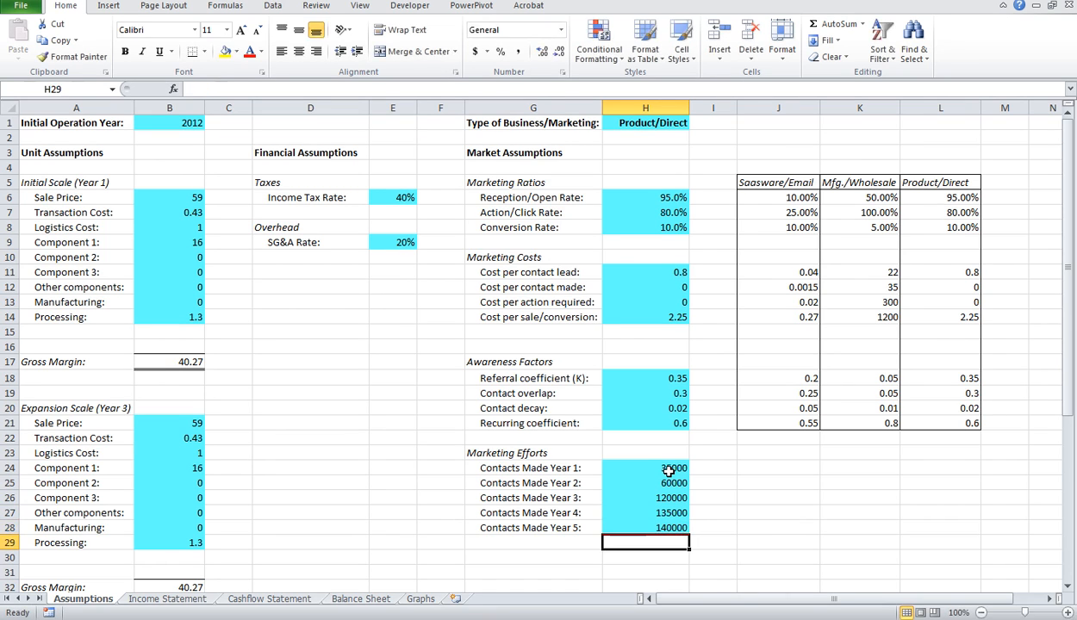
click(420, 599)
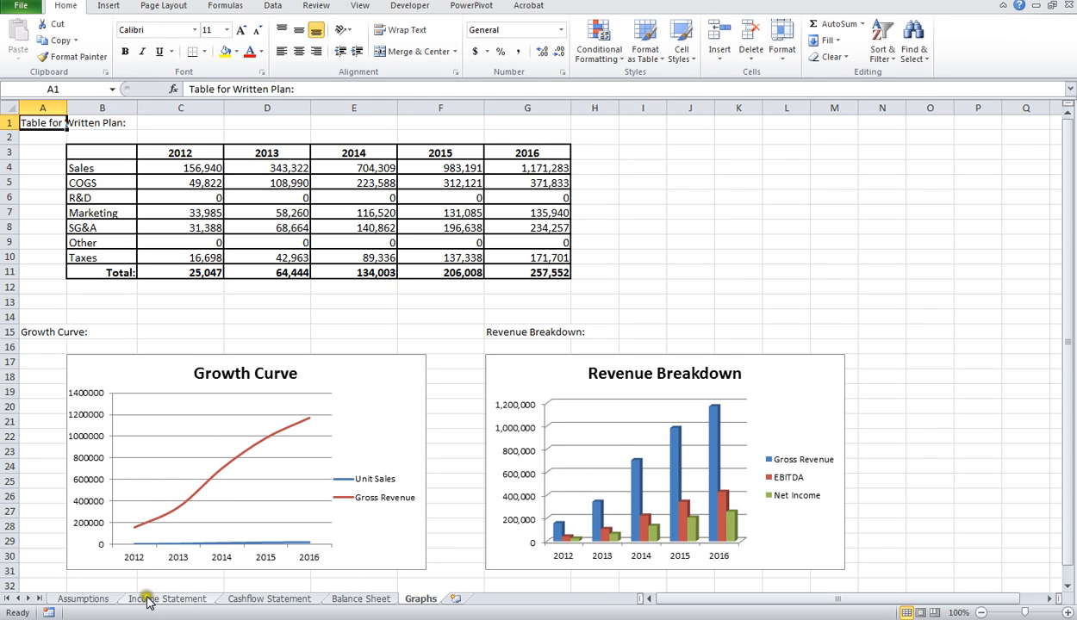
Step: Return to the Assumptions sheet and set the Type of Business/Marketing to Saasware/Email
click(97, 601)
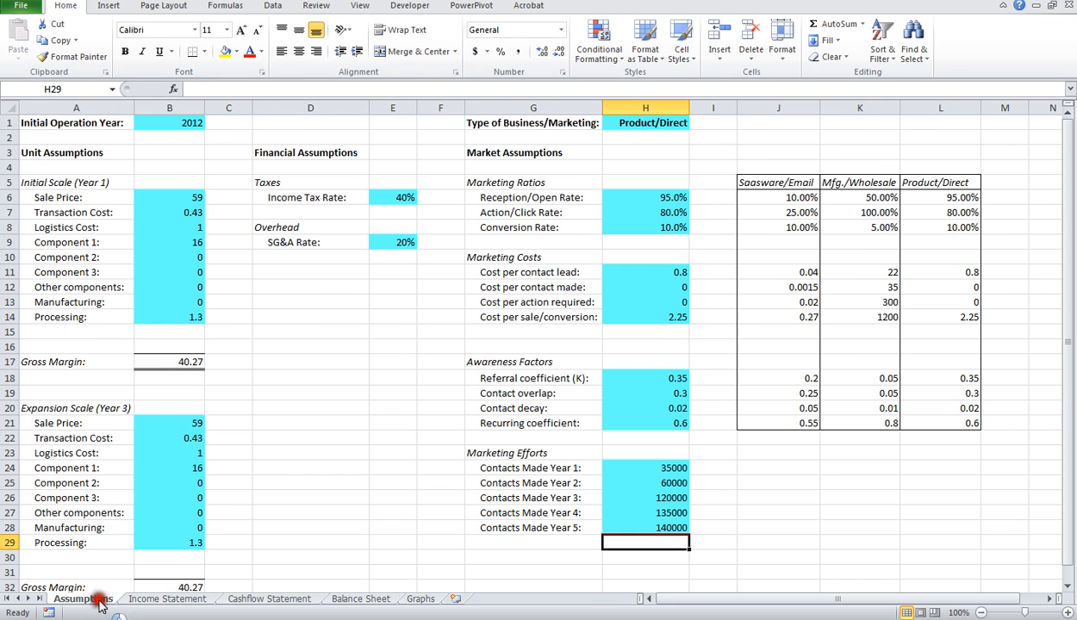
click(672, 122)
click(695, 122)
click(681, 134)
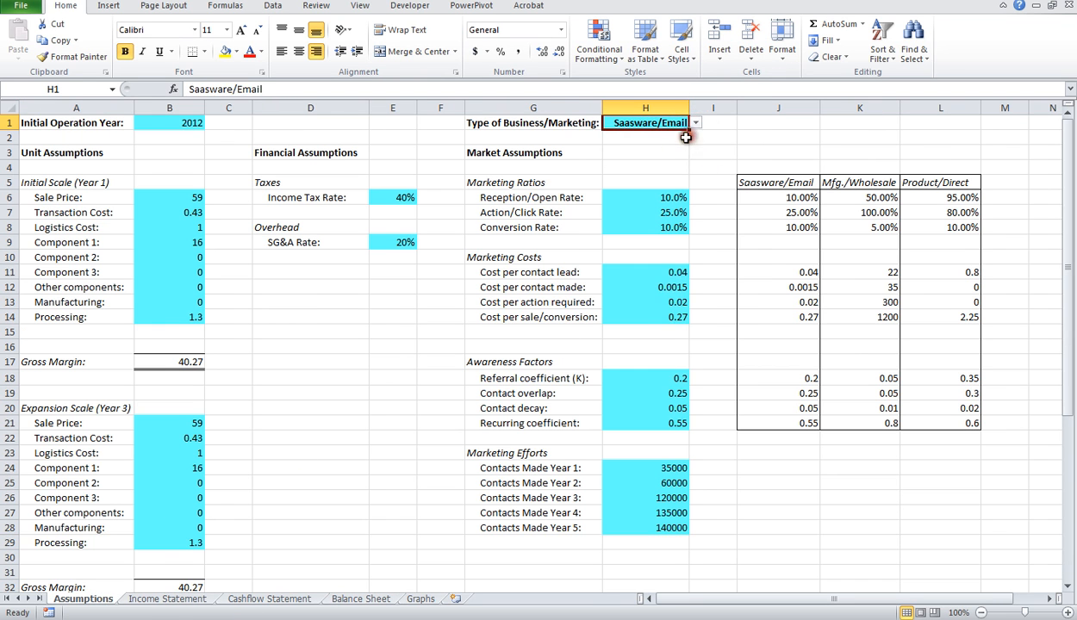
Step: Set Contacts Made Year 1 to 1000000 and fill the same value down through Year 5
click(668, 466)
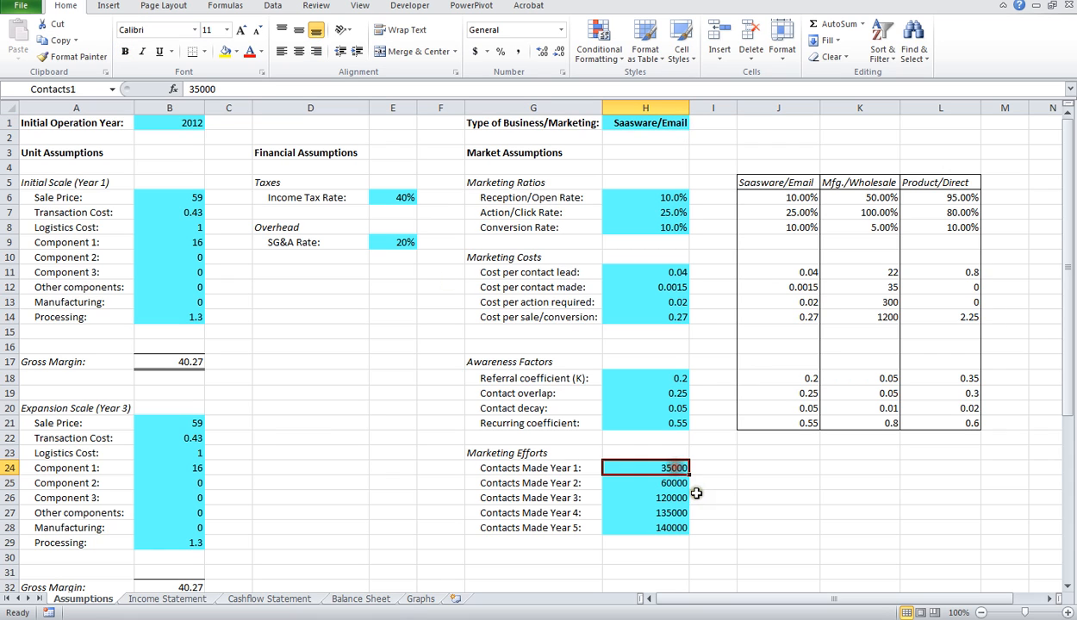
text(10000)
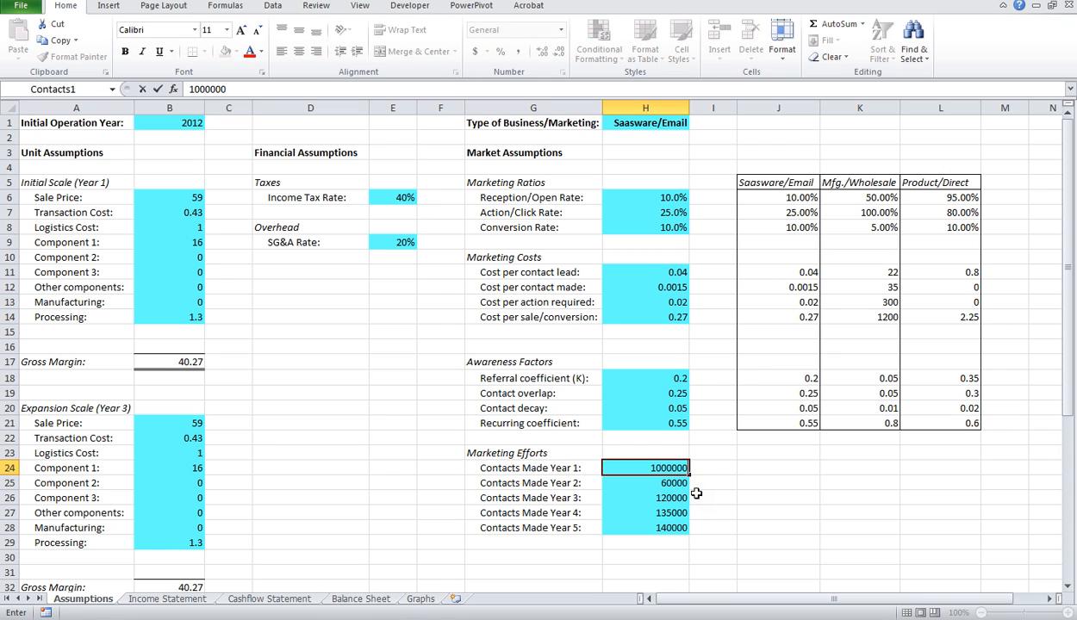
text(00)
key(Return)
click(688, 469)
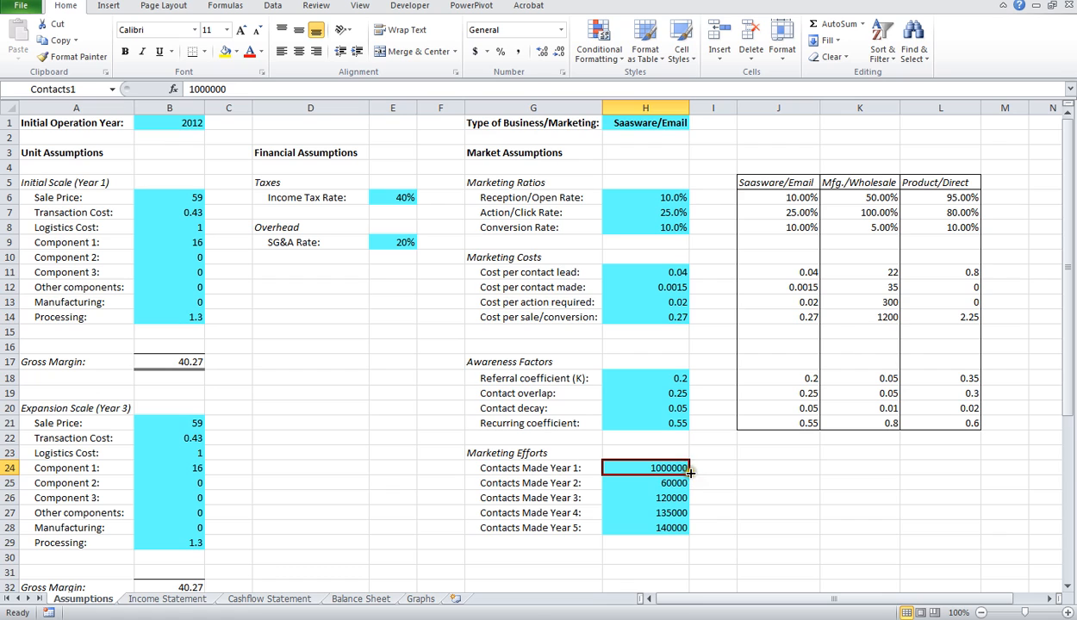
drag(690, 473, 690, 533)
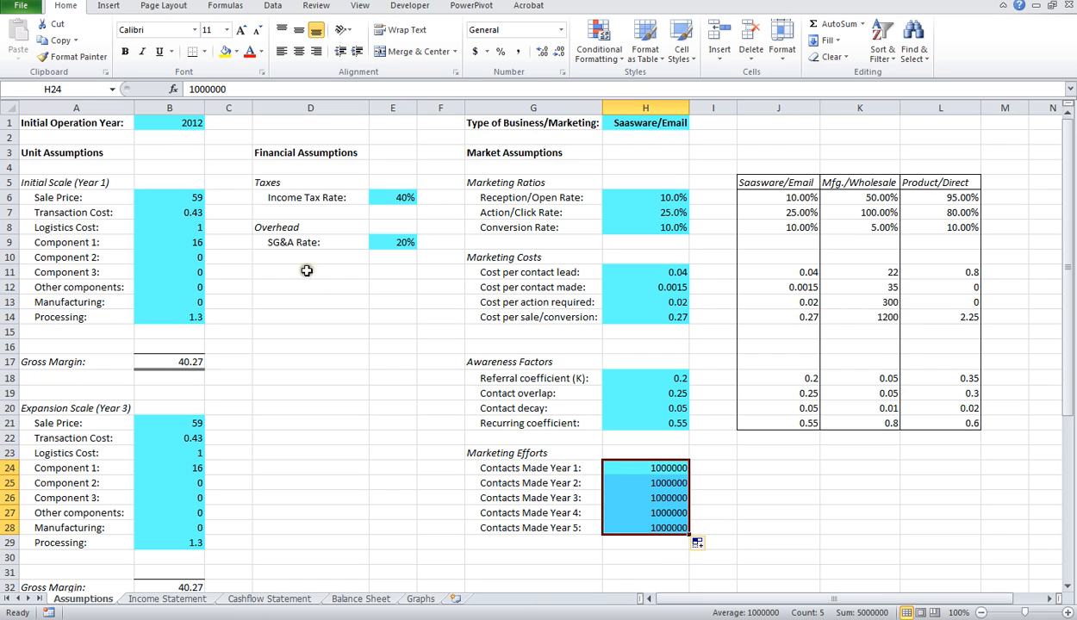
Step: Under Initial Scale (Year 1), set the Sale Price to 29.99 and the Transaction Cost to 0.23
click(198, 198)
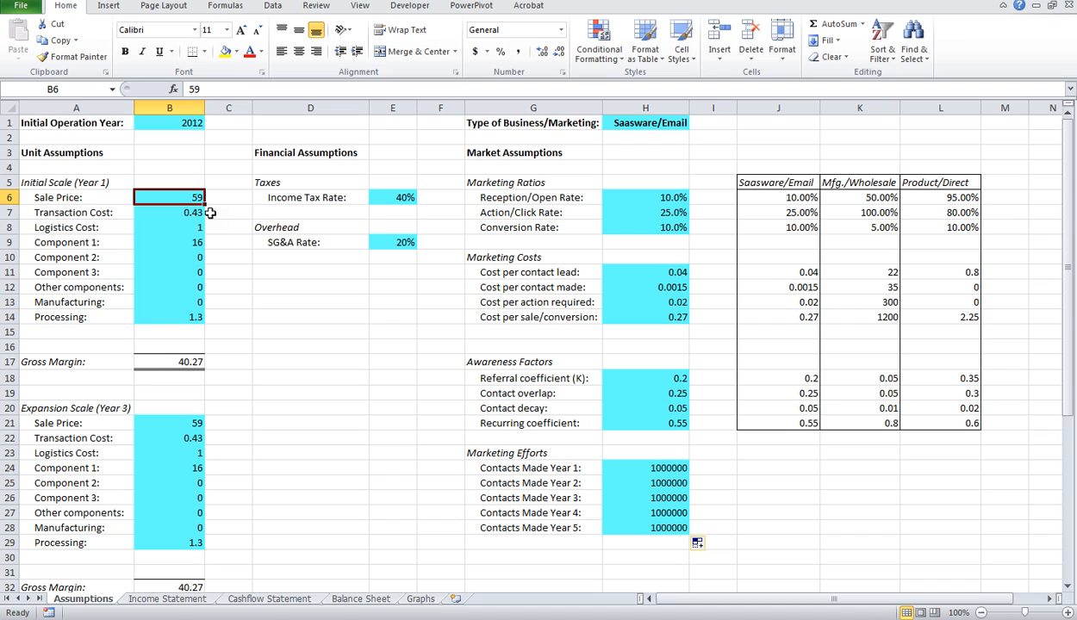
text(29.99)
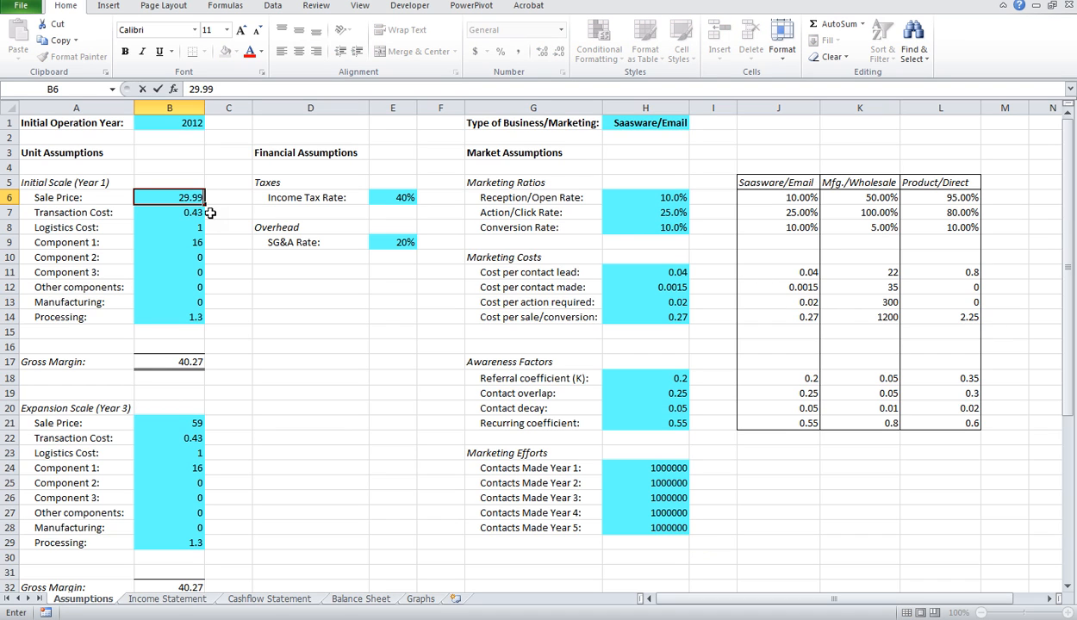
key(Return)
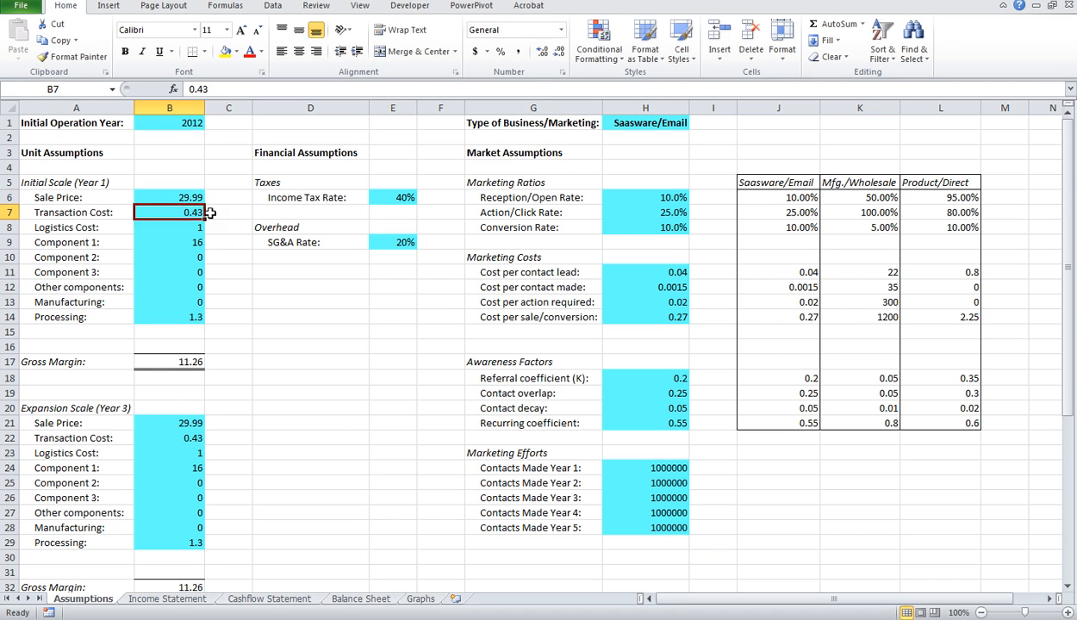
text(.23)
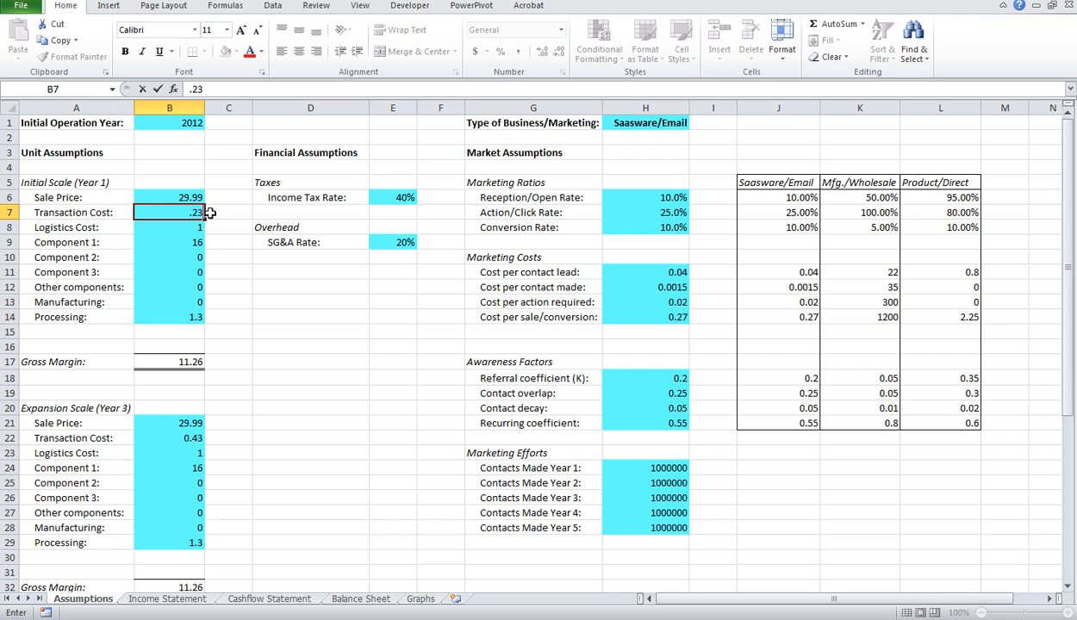
key(Return)
Step: In the Initial Scale (Year 1) block, set Logistics Cost and Component 1 to 0 and Processing to 0.42
text(0)
key(Return)
text(0)
key(Return)
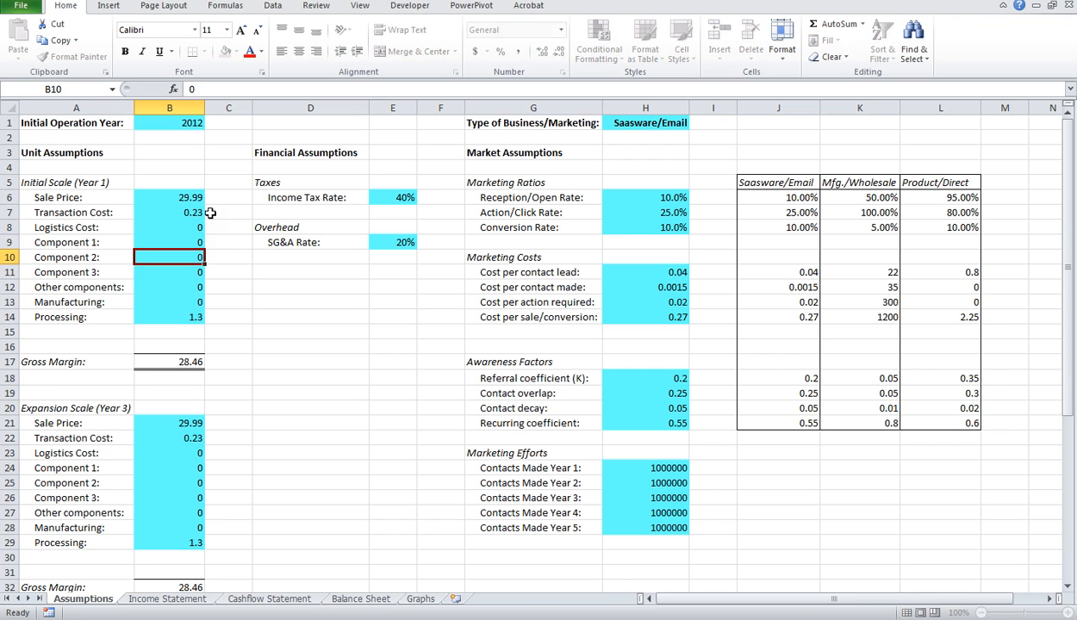
key(Return)
key(Return)
key(Return)
key(Return)
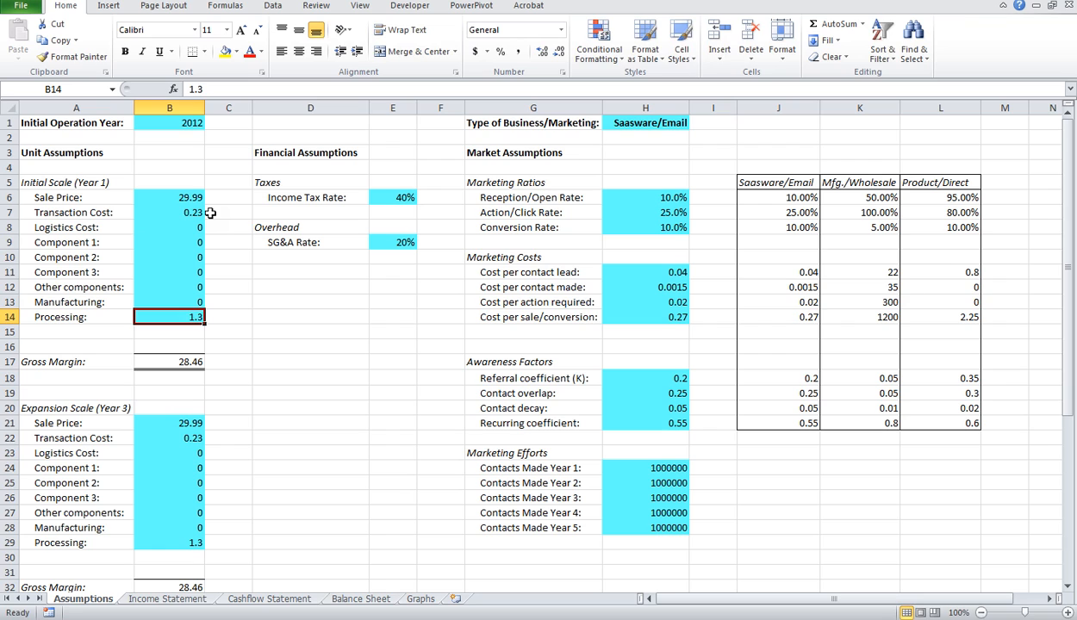
text(.42)
key(Return)
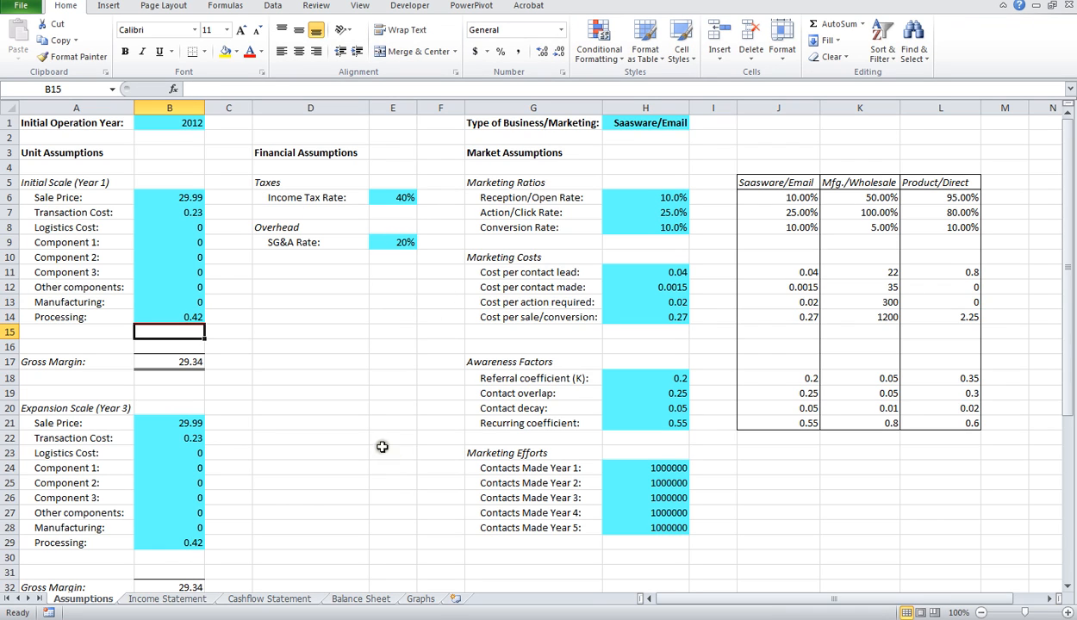
Step: Examine how the Reception/Open, Action/Click and Conversion rates under Marketing Ratios apply to the Contacts Made figures
click(673, 198)
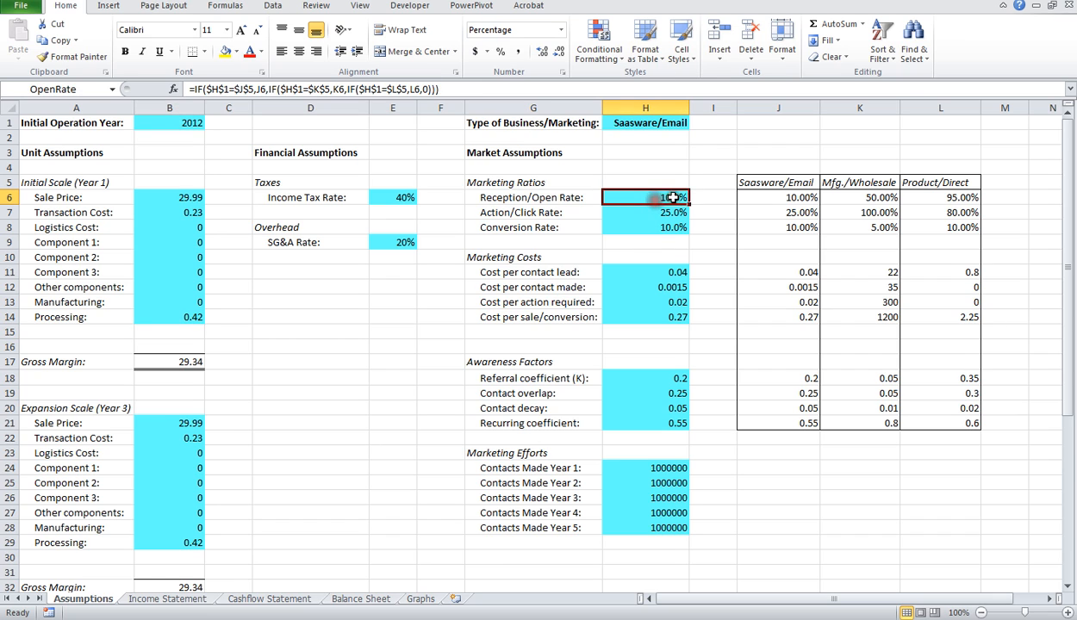
click(644, 468)
click(670, 198)
click(666, 213)
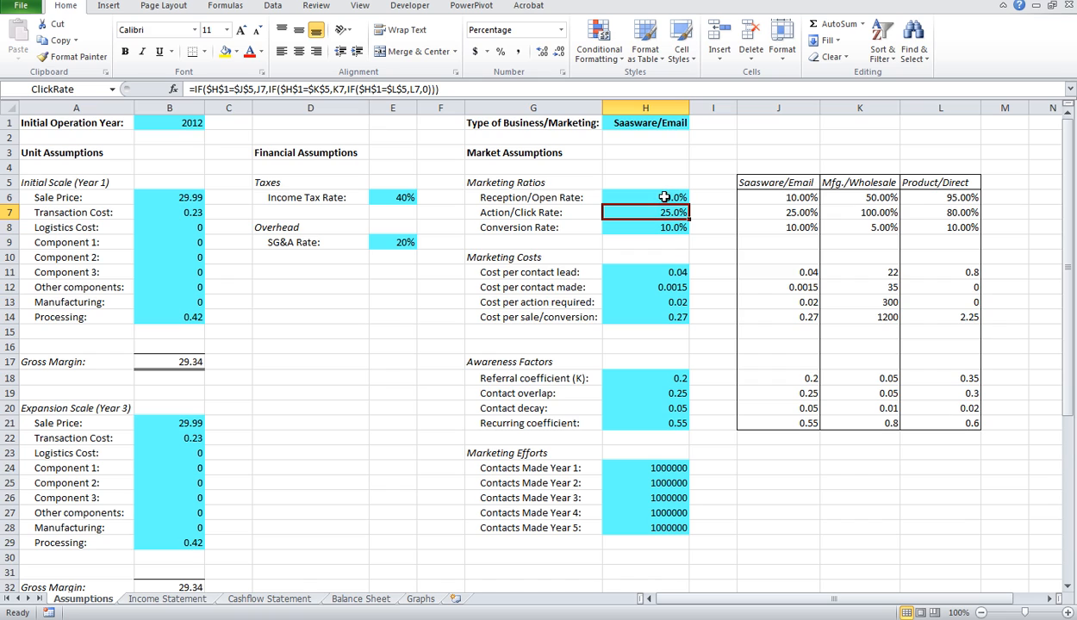
click(661, 226)
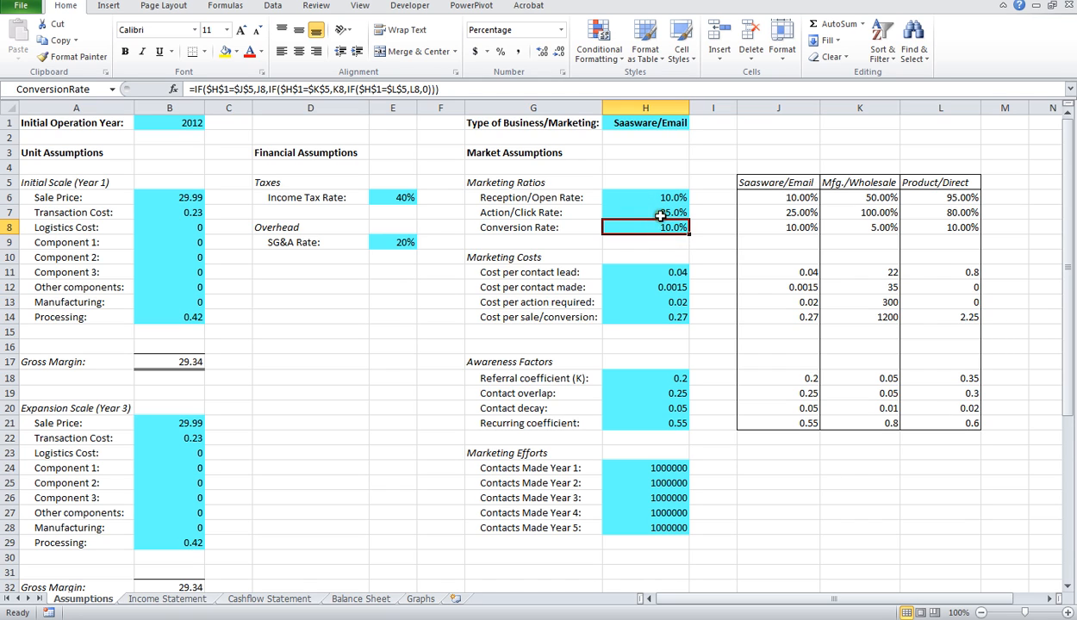
click(643, 212)
click(639, 199)
click(644, 213)
click(654, 226)
click(651, 213)
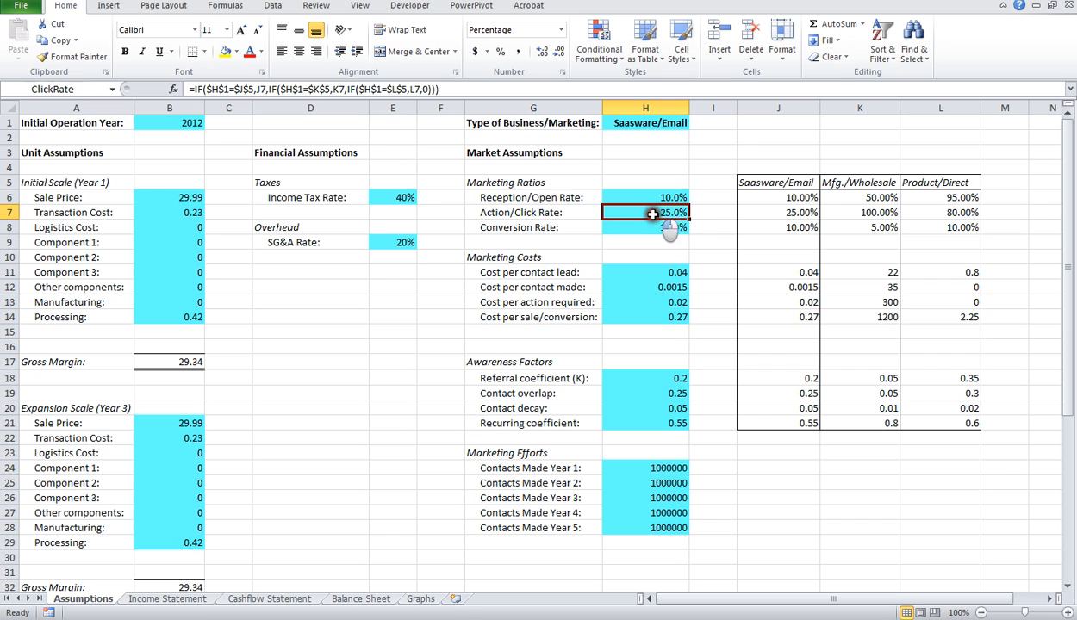
click(649, 199)
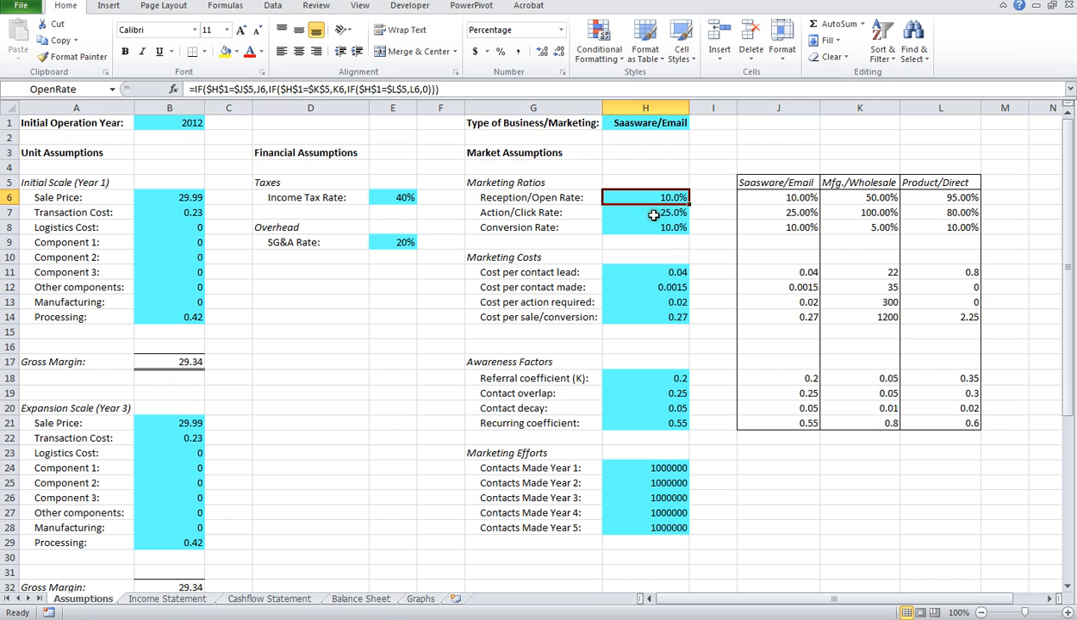
click(653, 213)
click(652, 227)
click(646, 213)
click(649, 198)
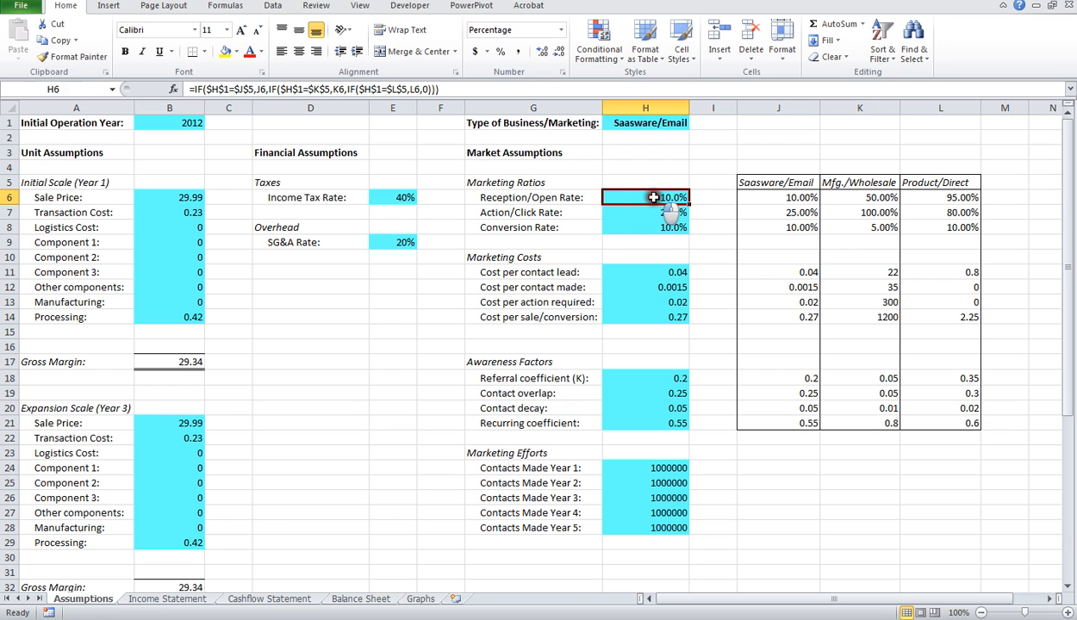
click(646, 213)
click(653, 227)
click(647, 213)
click(649, 197)
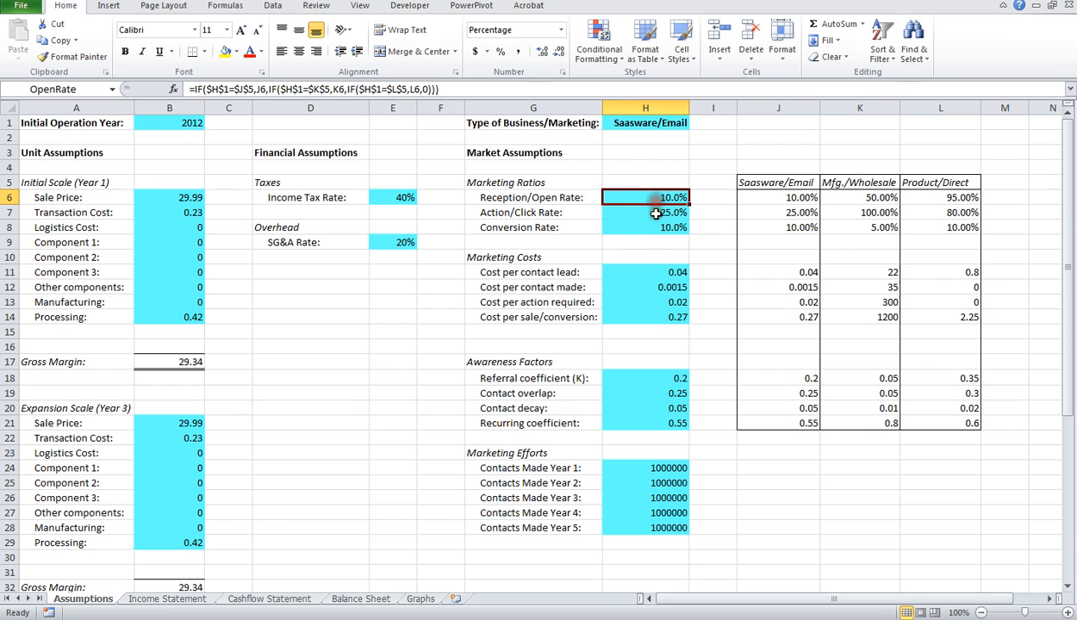
click(646, 213)
click(653, 228)
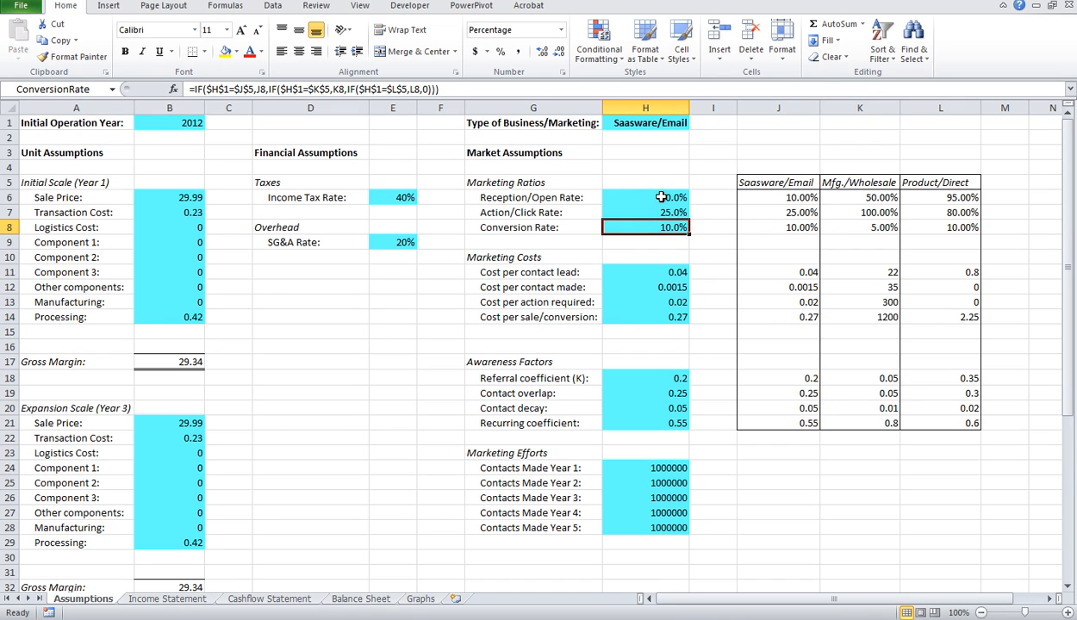
Step: Examine the Marketing Costs per contact lead, contact made, action required and sale/conversion for the Saasware/Email type
click(645, 270)
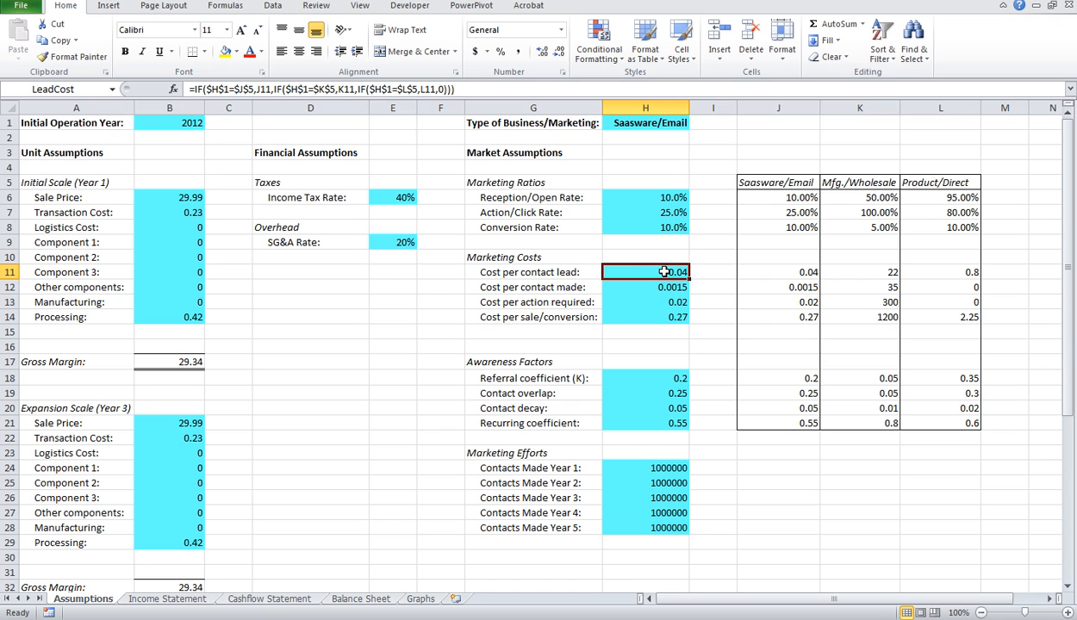
click(645, 285)
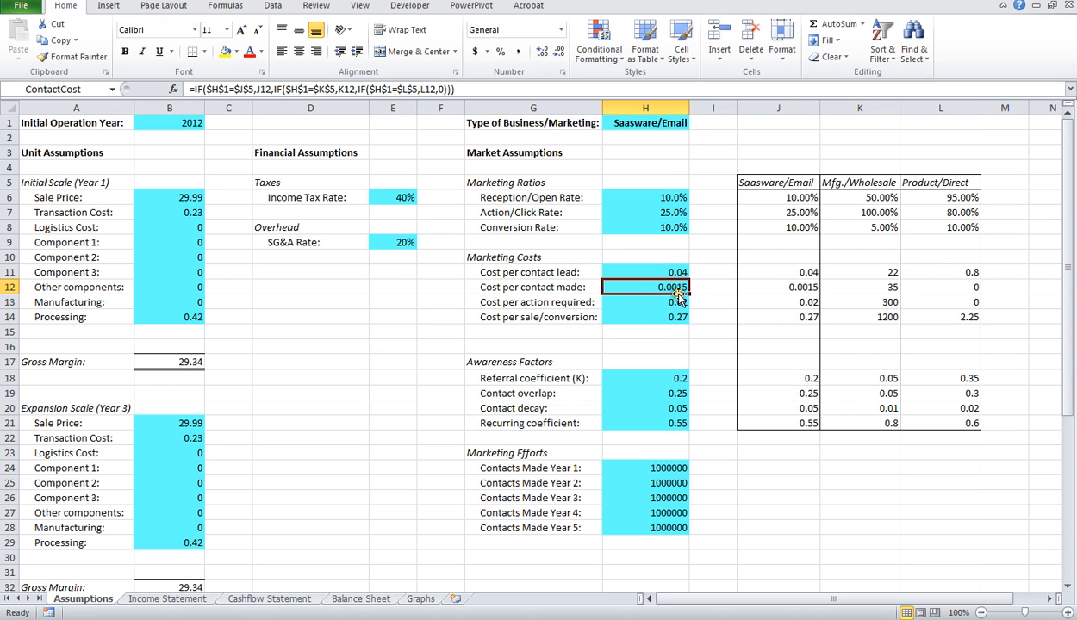
click(652, 303)
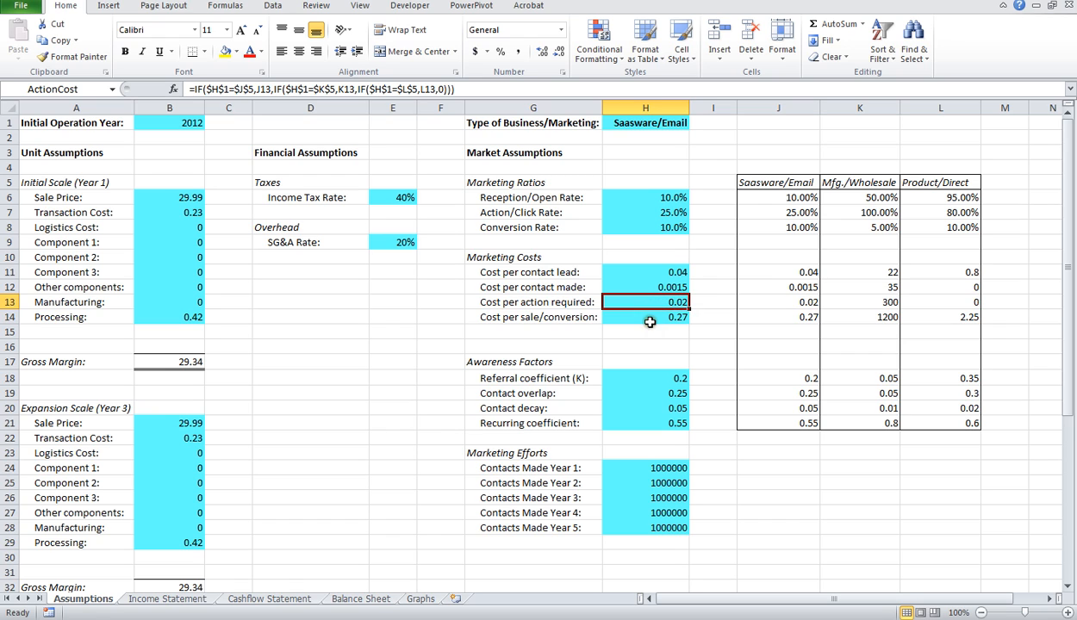
click(648, 317)
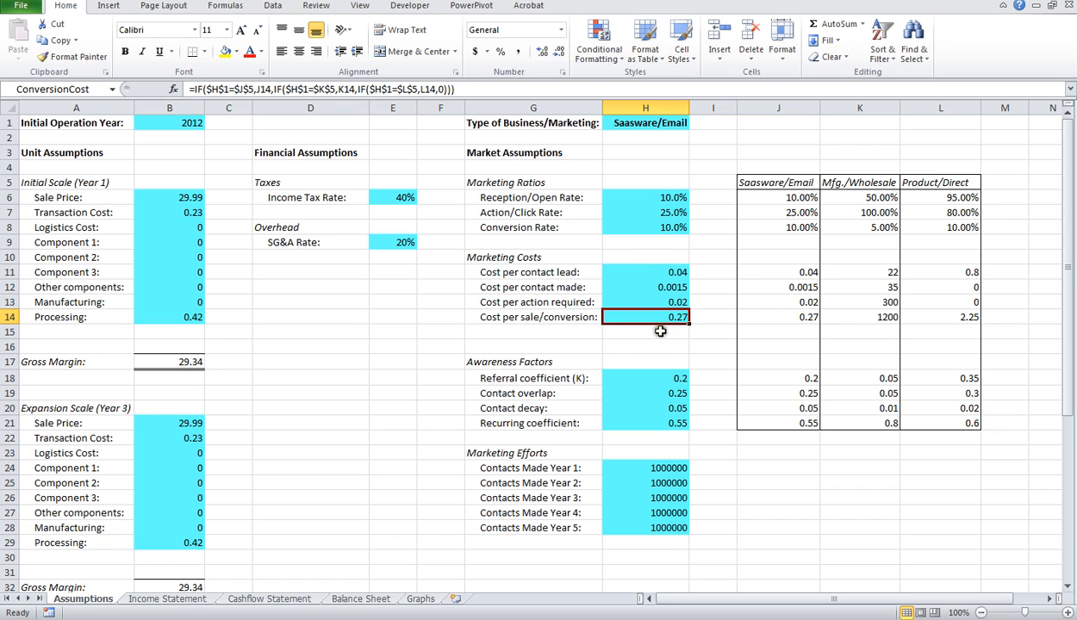
Step: Examine the Awareness Factors for Saasware/Email: referral coefficient, contact overlap, contact decay and recurring coefficient, including their relation to Contacts Made Year 1
click(654, 379)
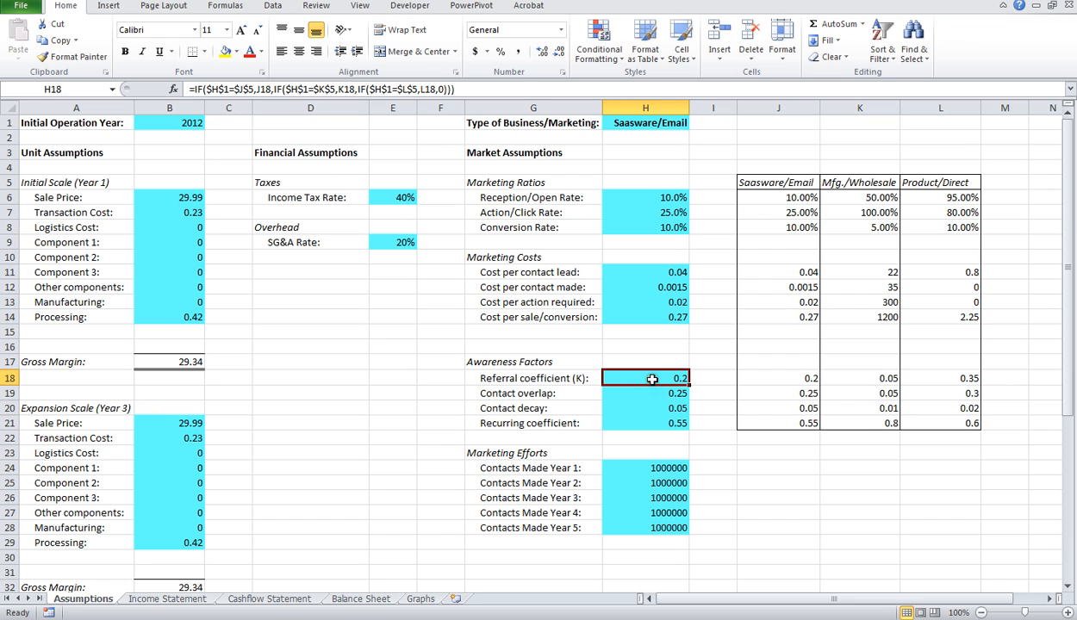
click(653, 379)
click(653, 392)
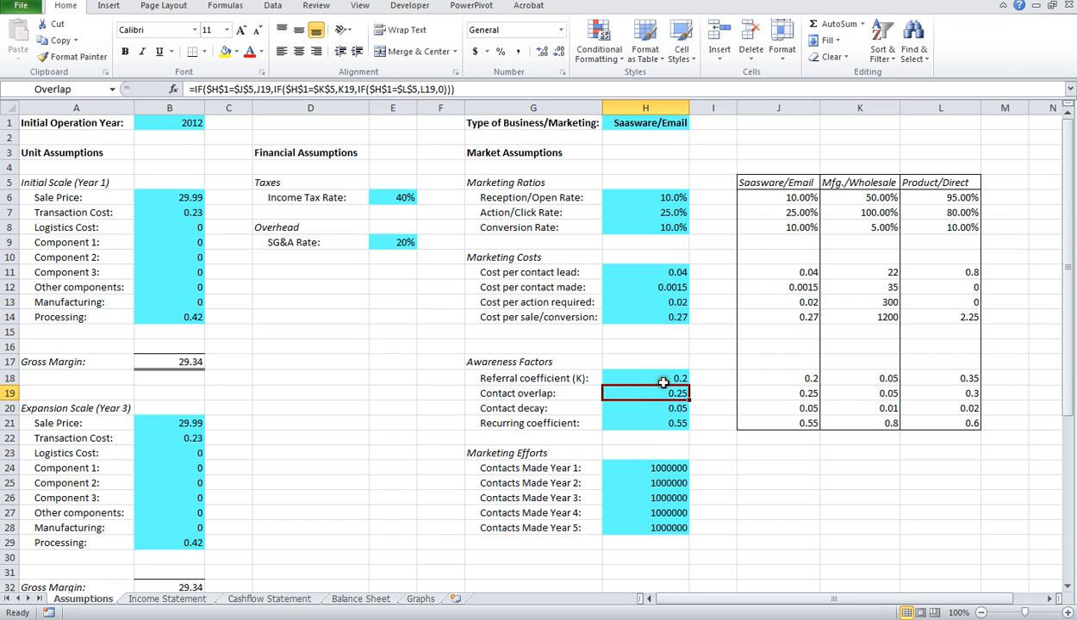
click(665, 468)
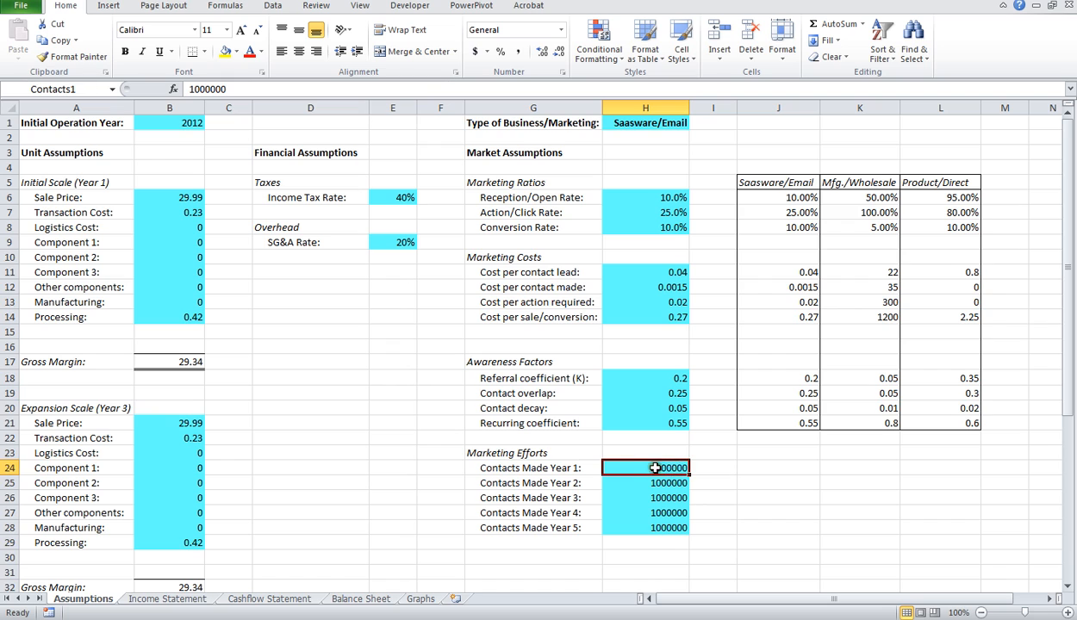
click(657, 394)
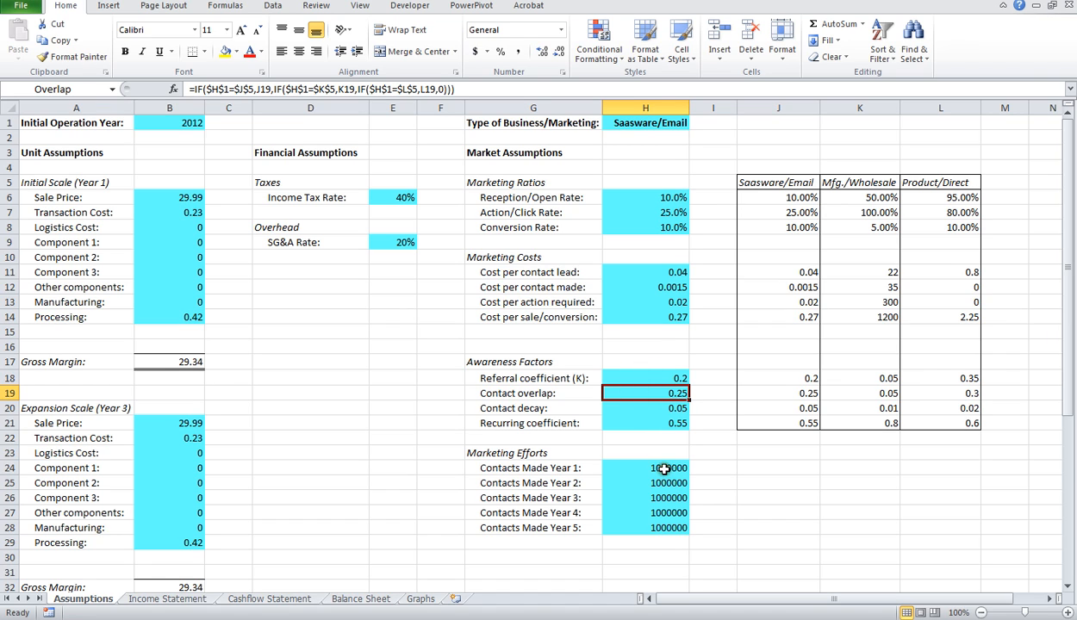
click(645, 410)
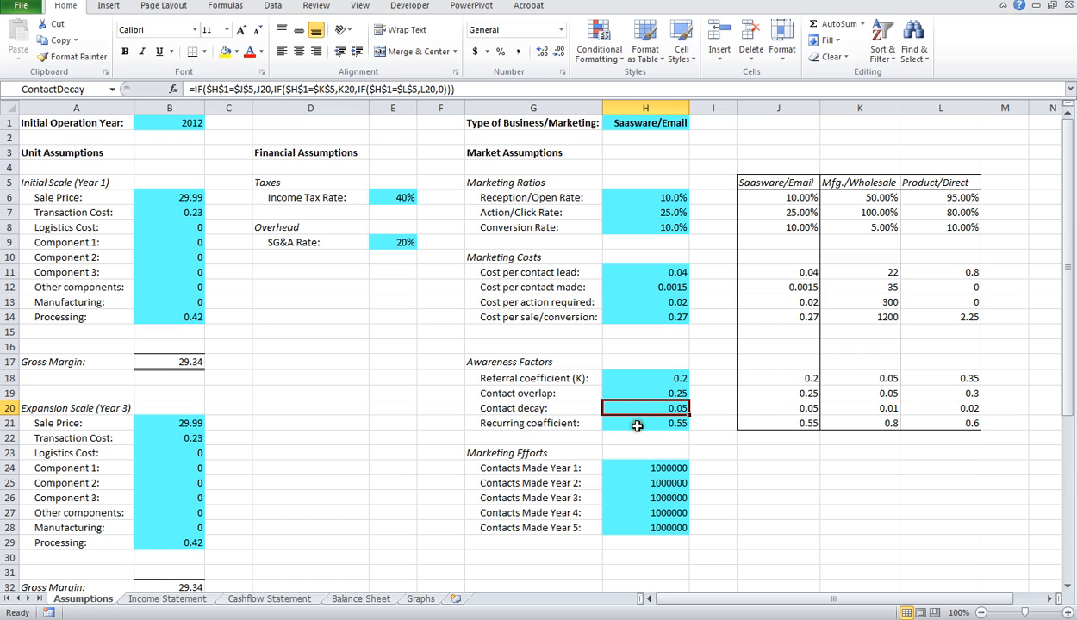
click(637, 426)
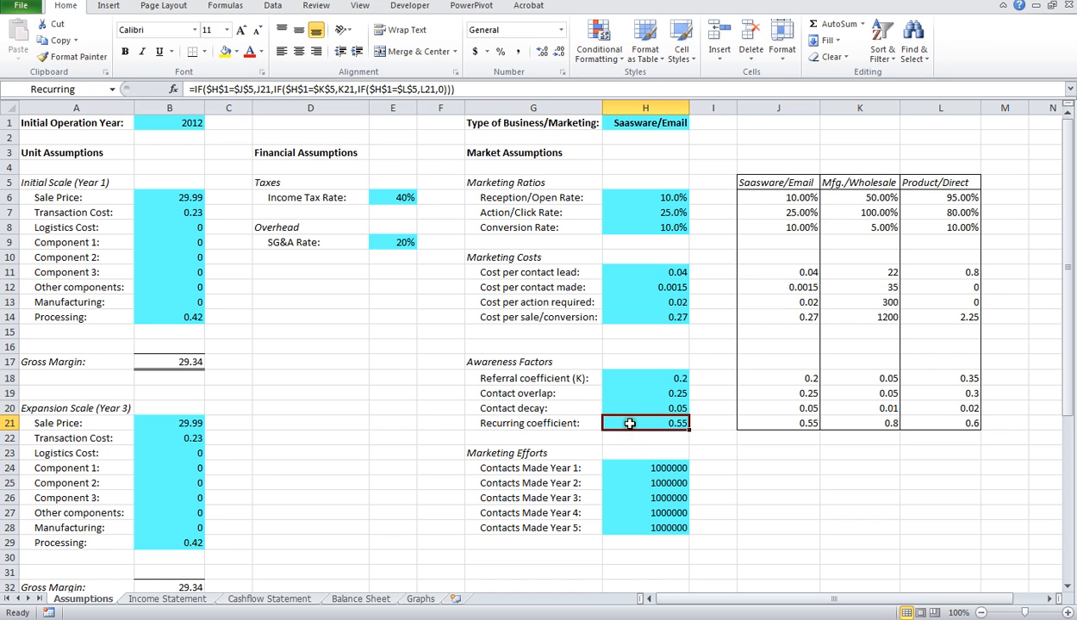
Step: Compare the Year 1 Sale Price with the Recurring coefficient under Awareness Factors
click(195, 198)
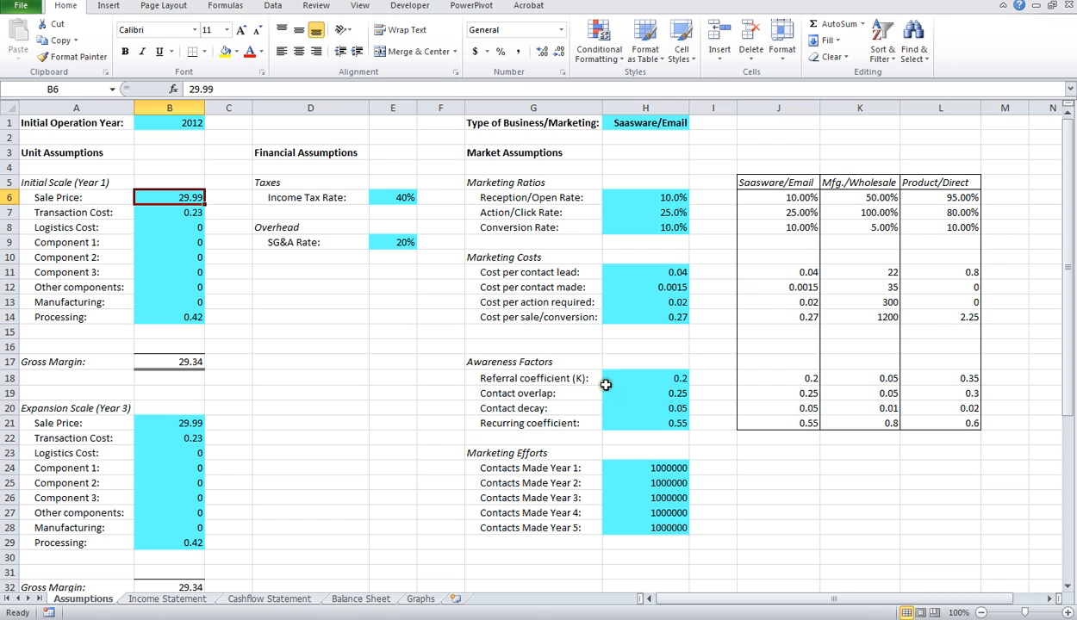
click(656, 423)
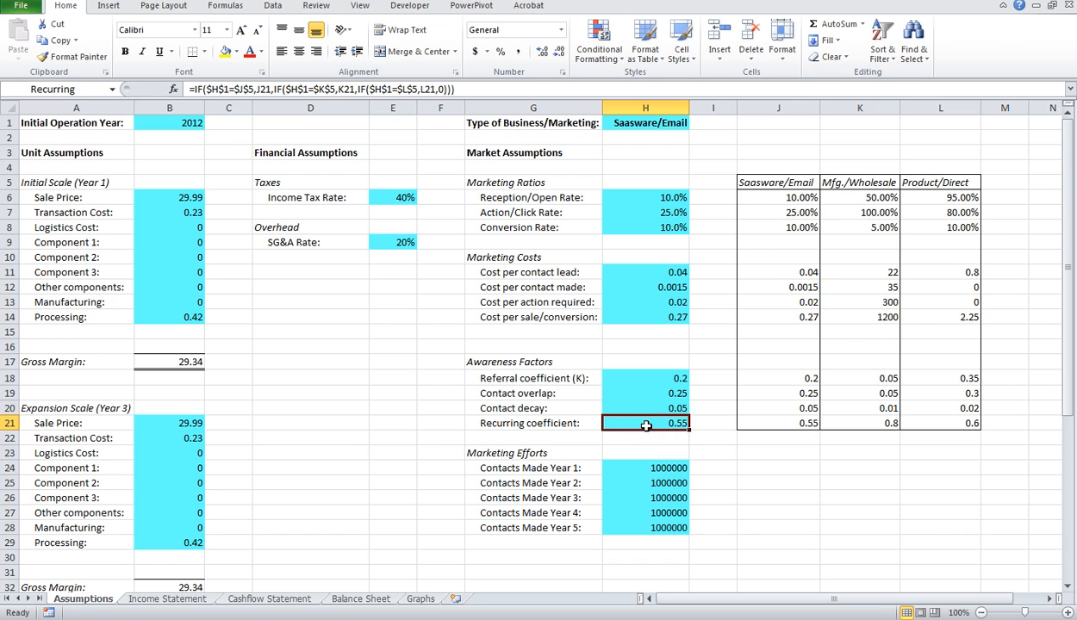
click(183, 197)
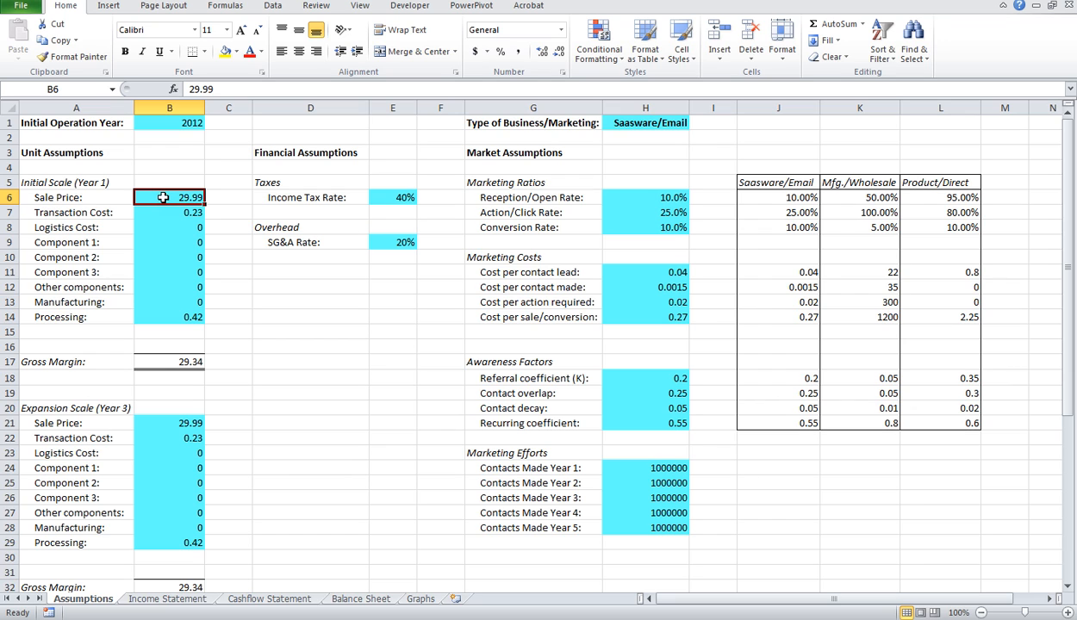
click(648, 426)
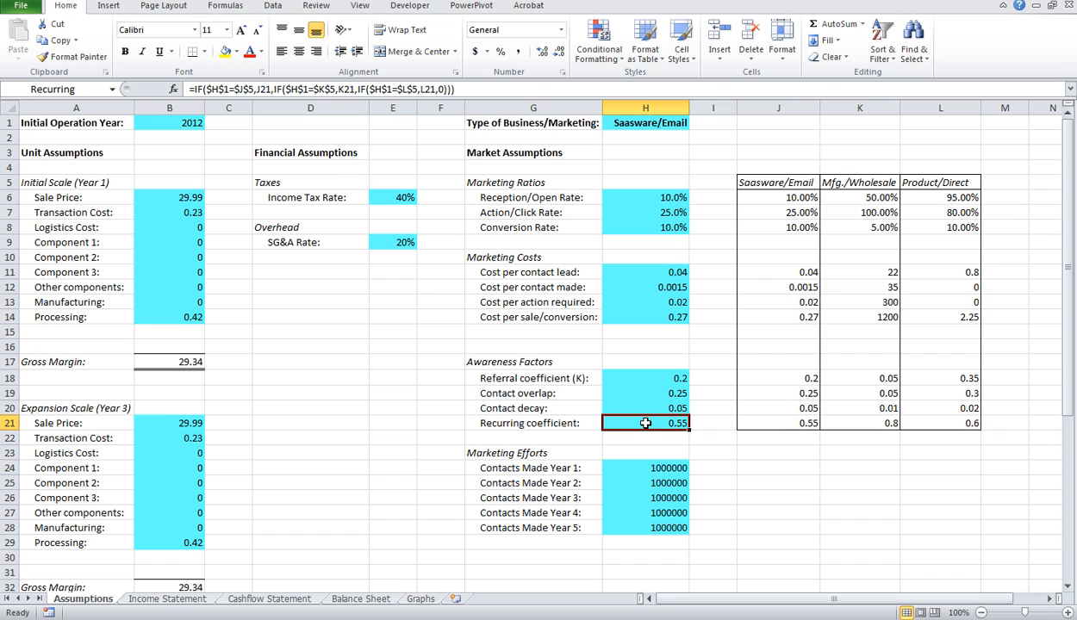
Step: Review the Contacts Made figures for Years 1 through 5 under Marketing Efforts
click(644, 467)
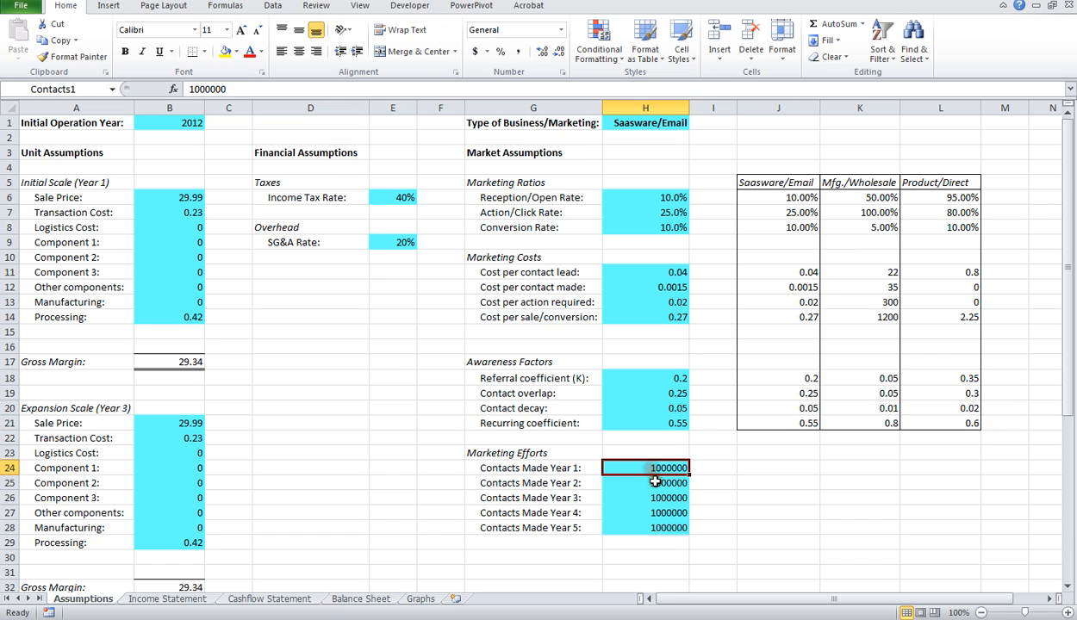
click(648, 483)
click(643, 498)
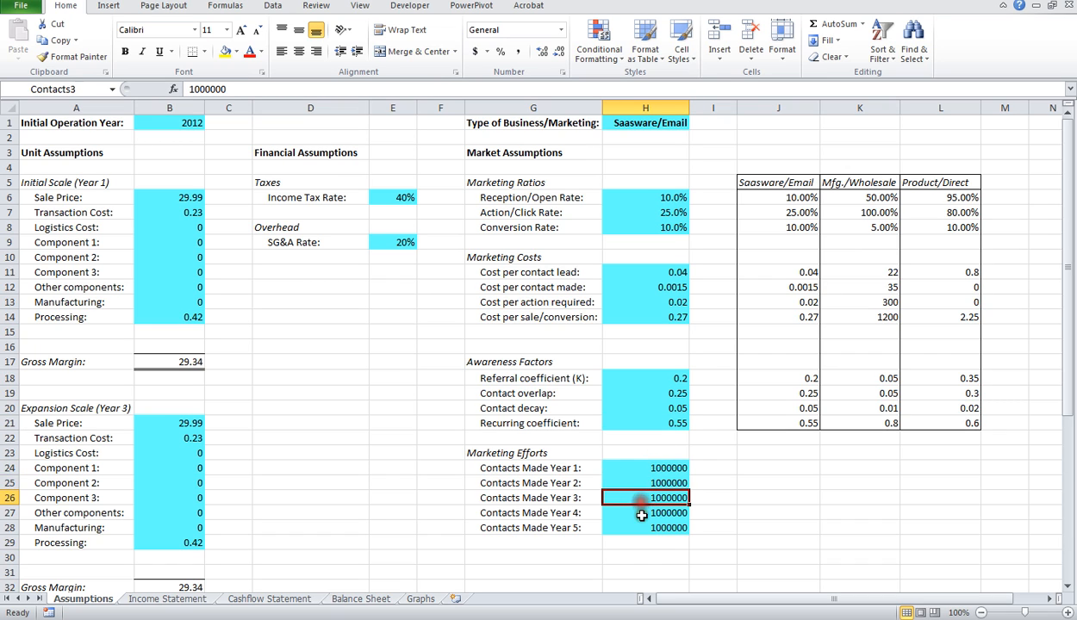
click(641, 513)
click(642, 528)
click(638, 513)
click(636, 498)
click(631, 483)
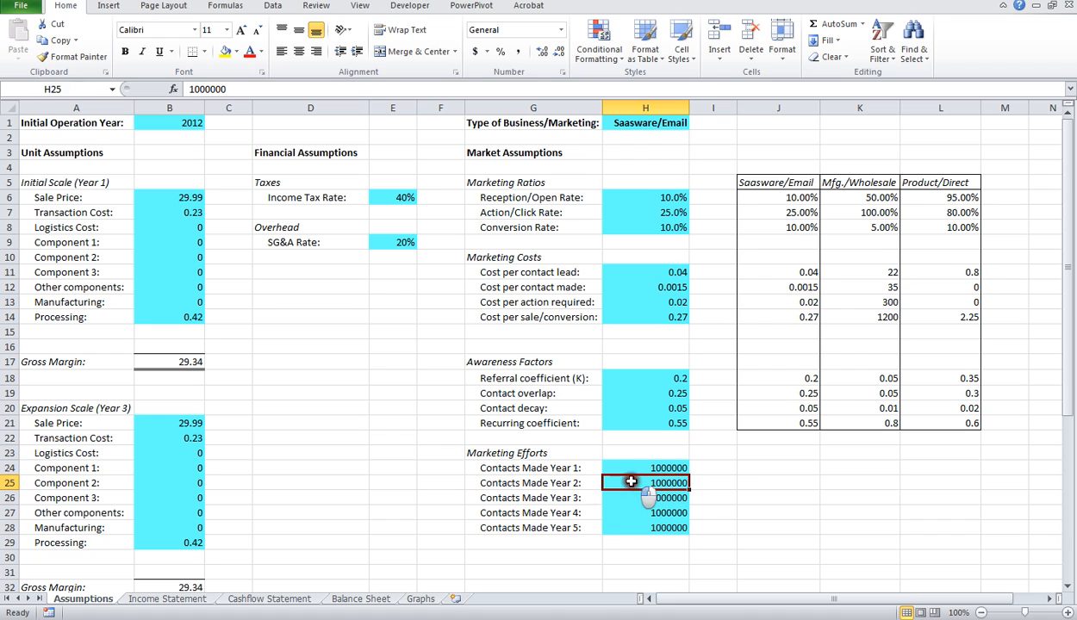
click(627, 468)
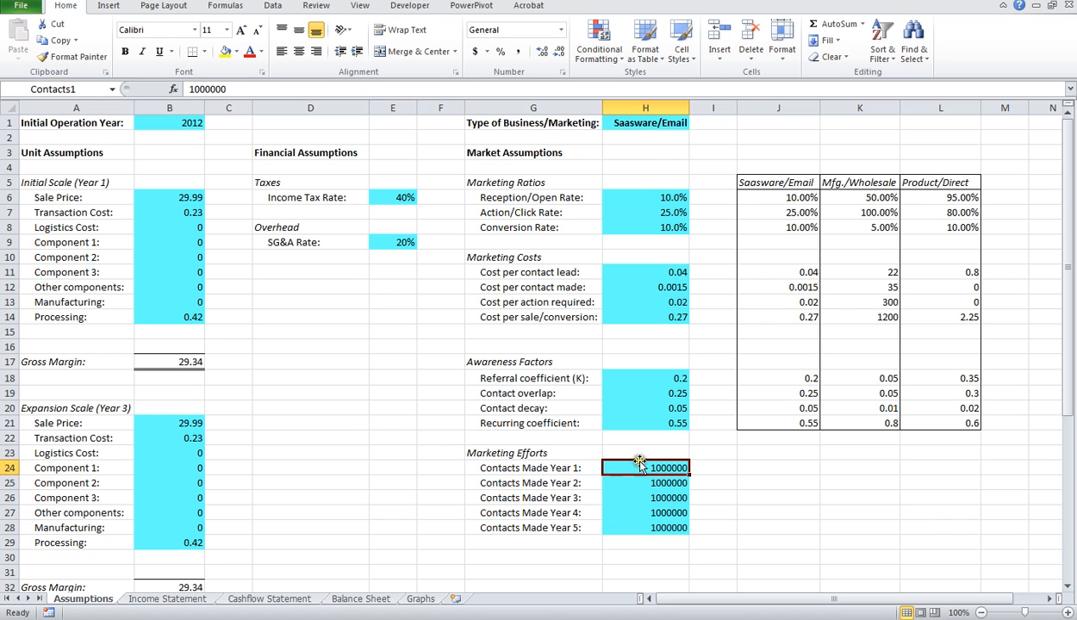
Step: Review the written-plan table, Growth Curve and Revenue Breakdown on the Graphs sheet, checking back against the Assumptions sheet
click(420, 598)
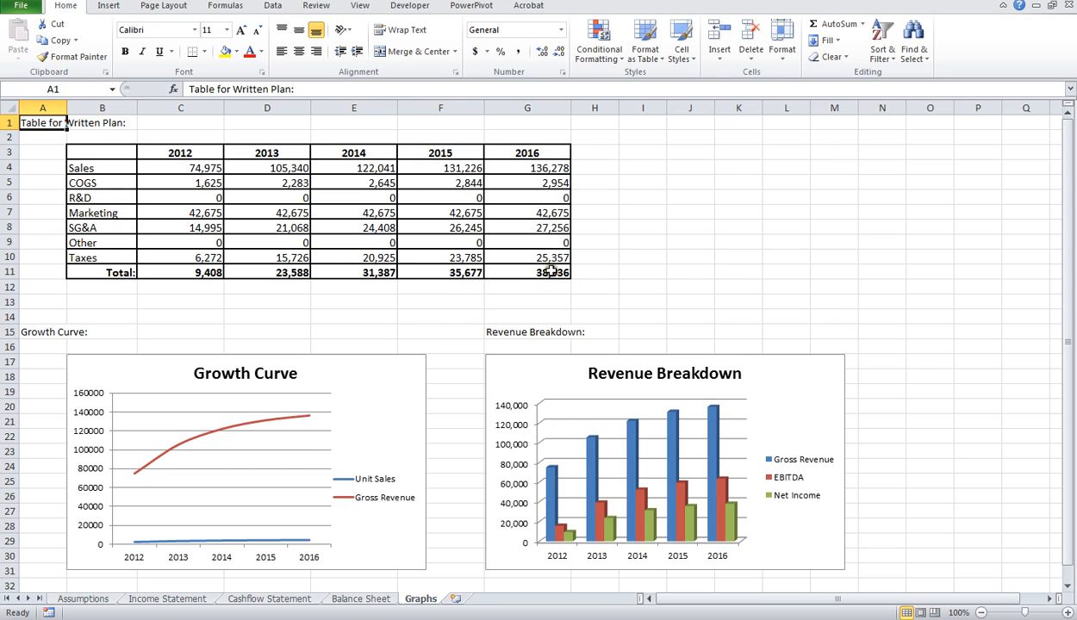
click(91, 598)
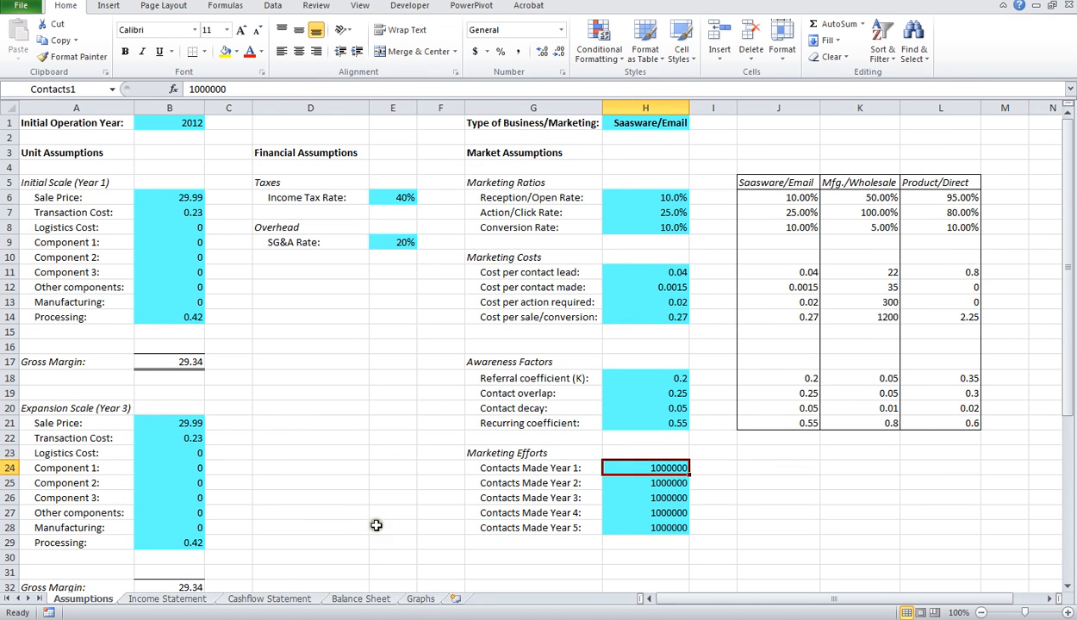
click(420, 599)
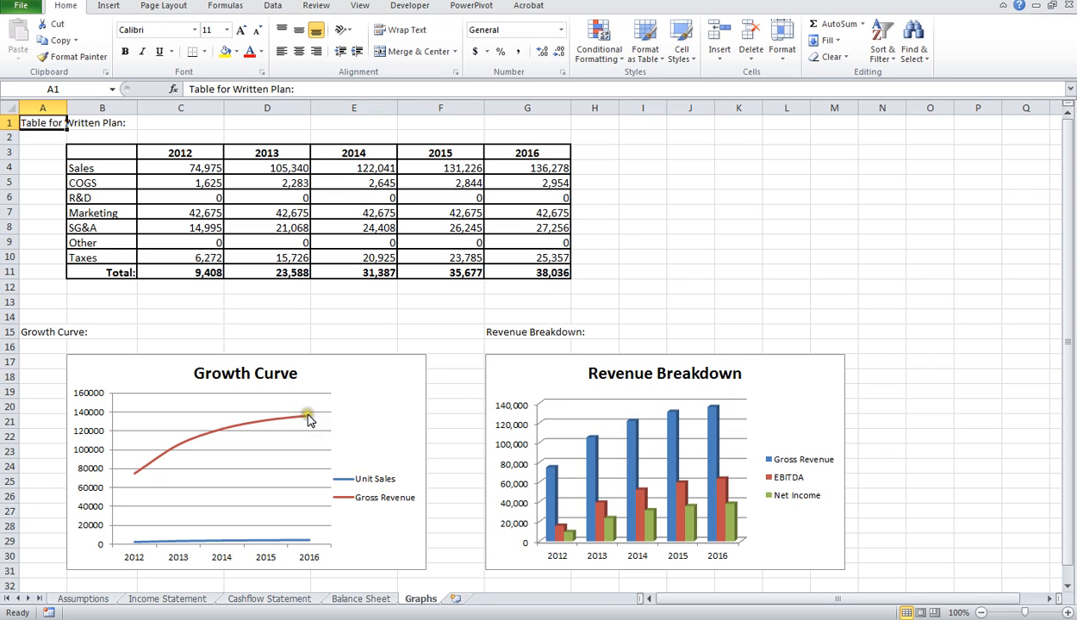
Step: On the Assumptions sheet, review the three Marketing Ratios, the cost per contact lead and Contacts Made Year 1
click(86, 599)
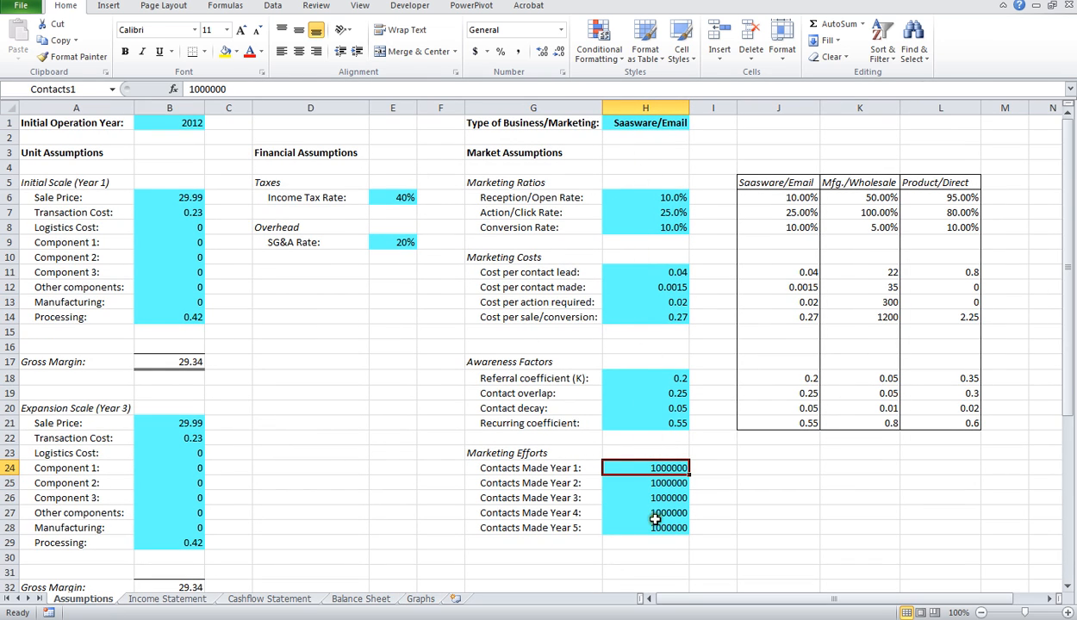
click(658, 200)
click(642, 212)
click(638, 226)
click(642, 271)
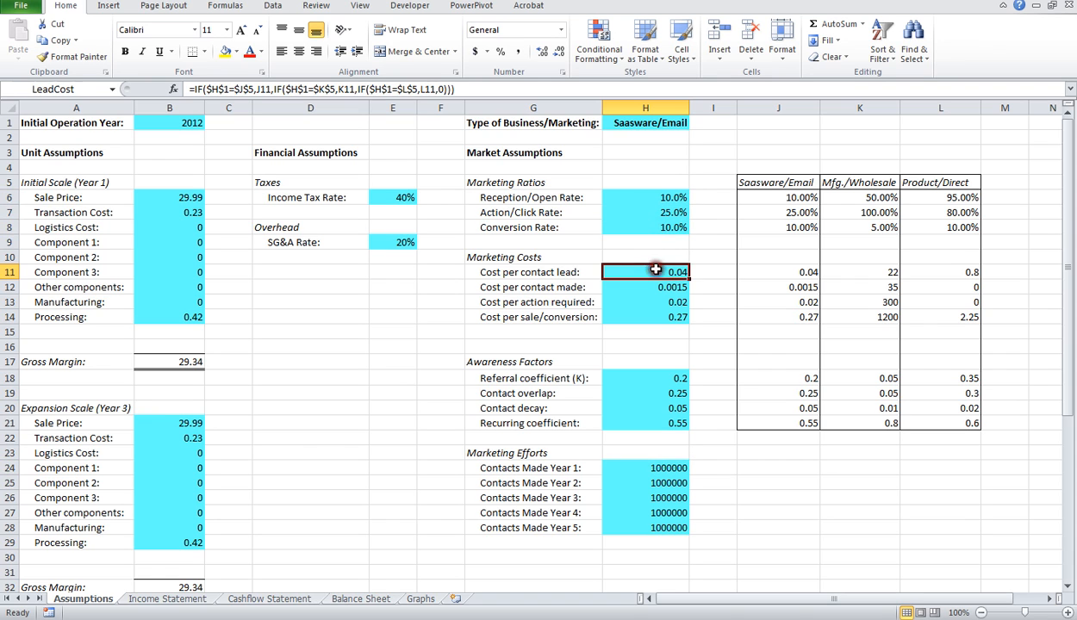
click(647, 467)
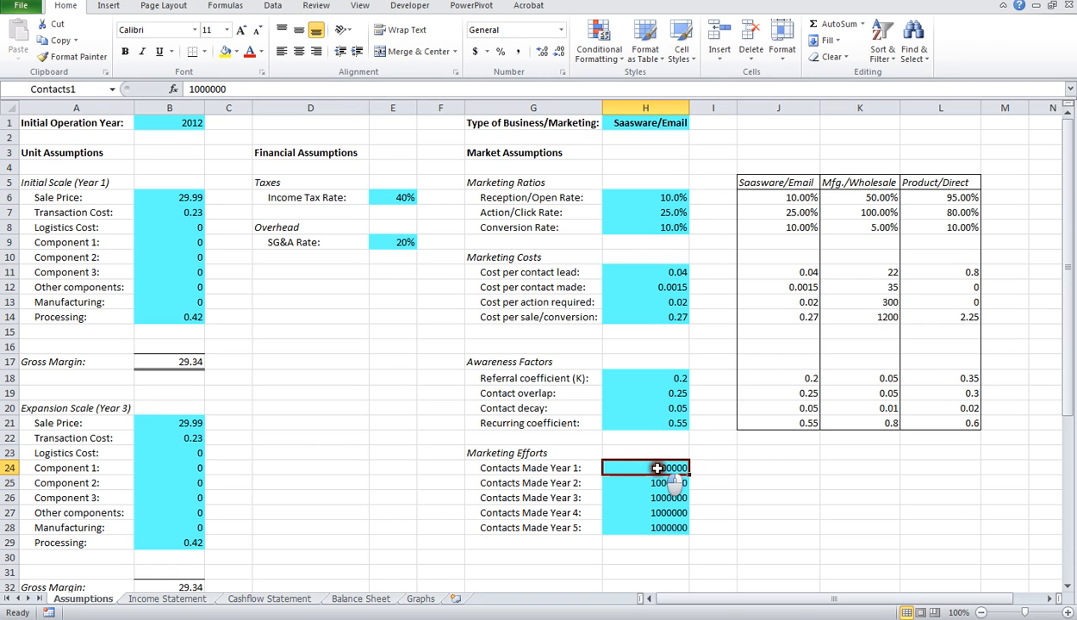
Step: Set the Referral coefficient (K) under Awareness Factors to 6.5 and view the effect on the Graphs sheet
click(672, 391)
click(662, 378)
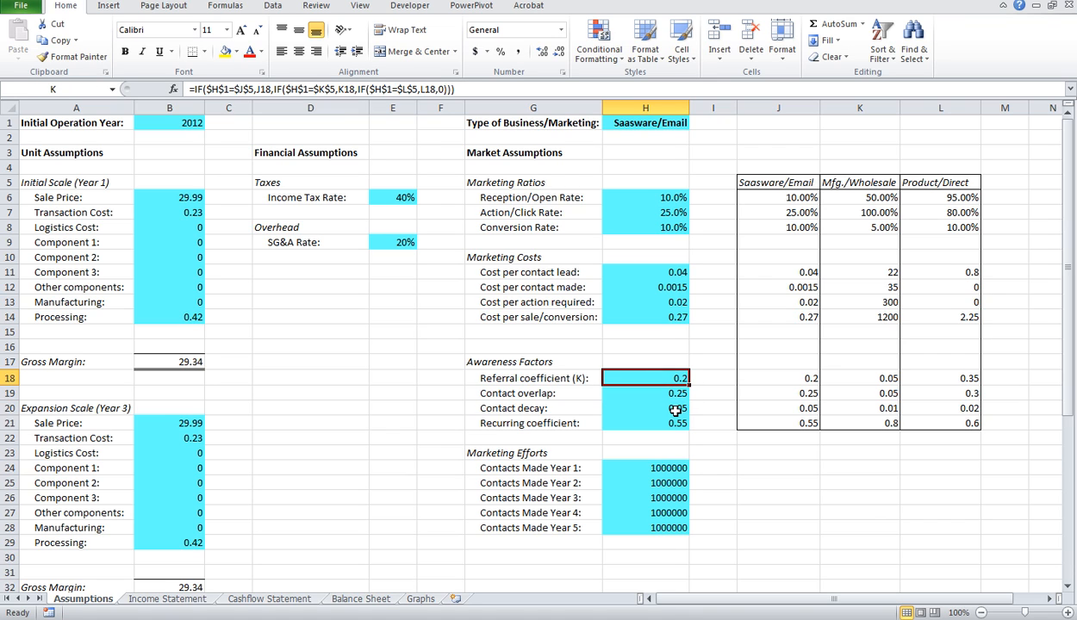
text(6)
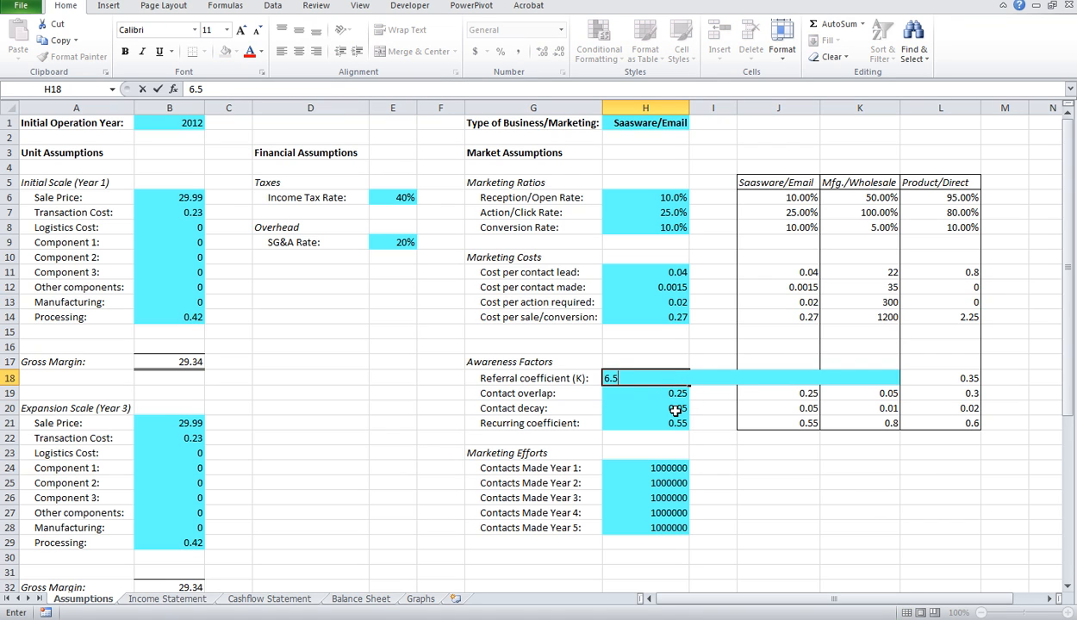
text(.5)
key(Return)
click(421, 598)
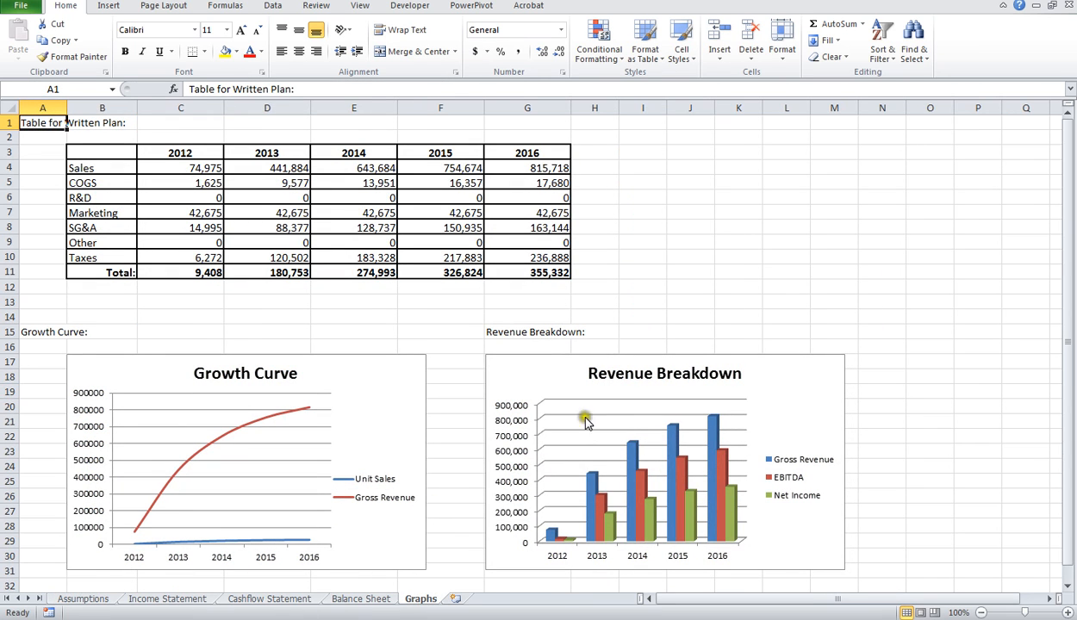
Step: Set the Referral coefficient (K) on the Assumptions sheet to 15 and view the resulting growth and revenue charts
click(87, 599)
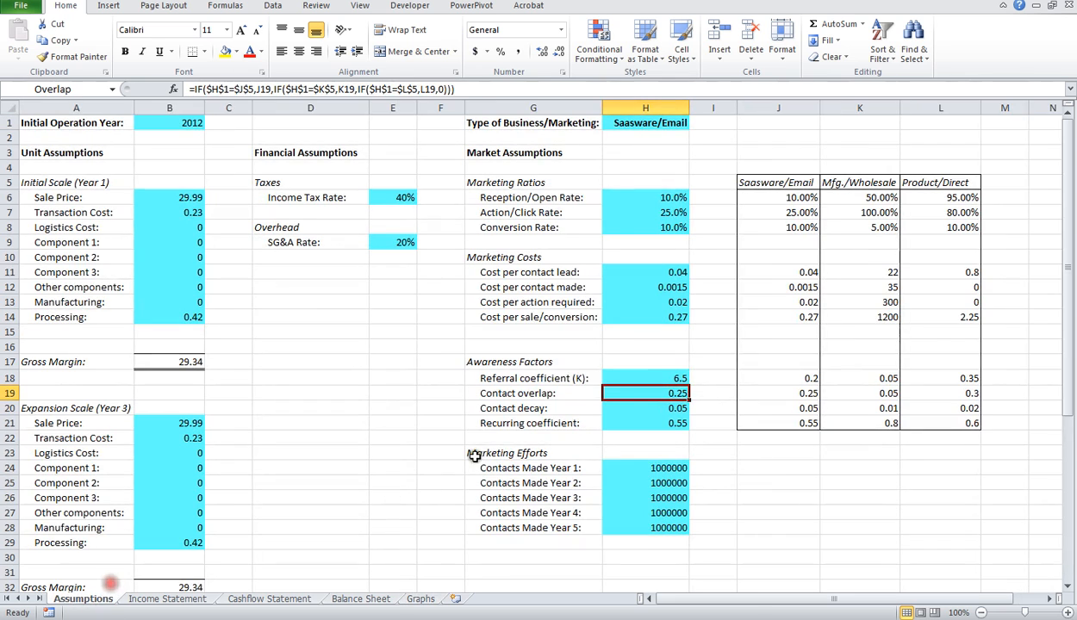
click(639, 376)
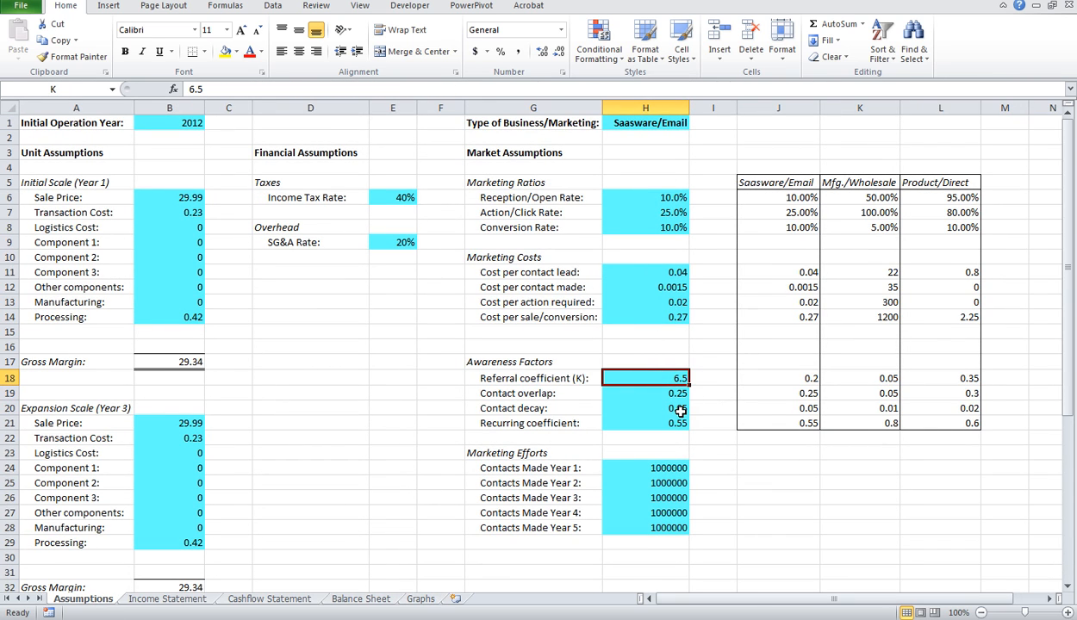
text(15)
key(Return)
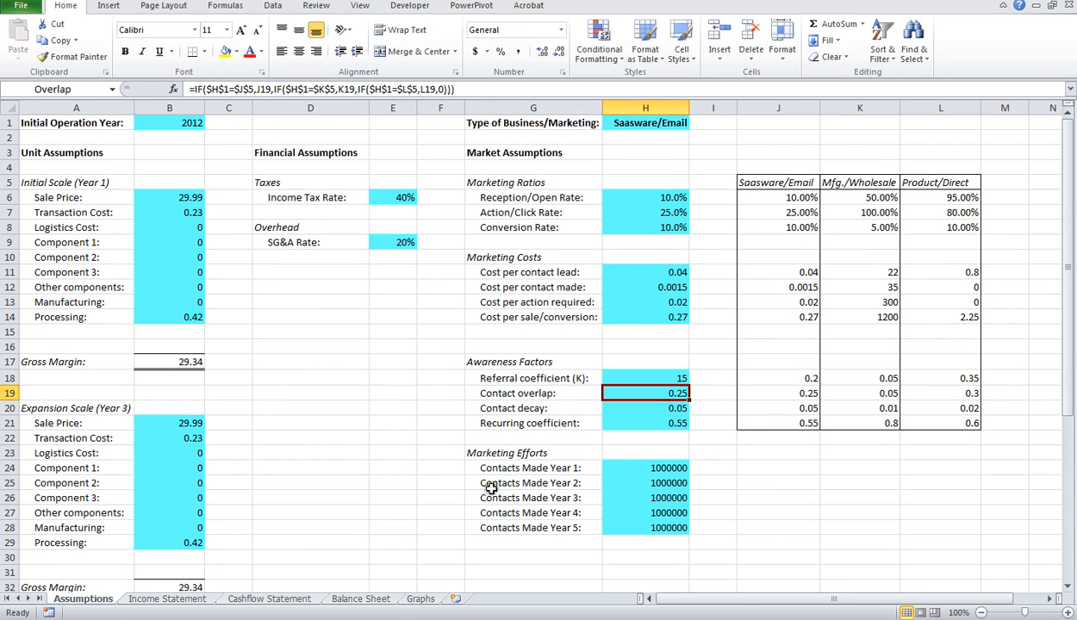
click(412, 598)
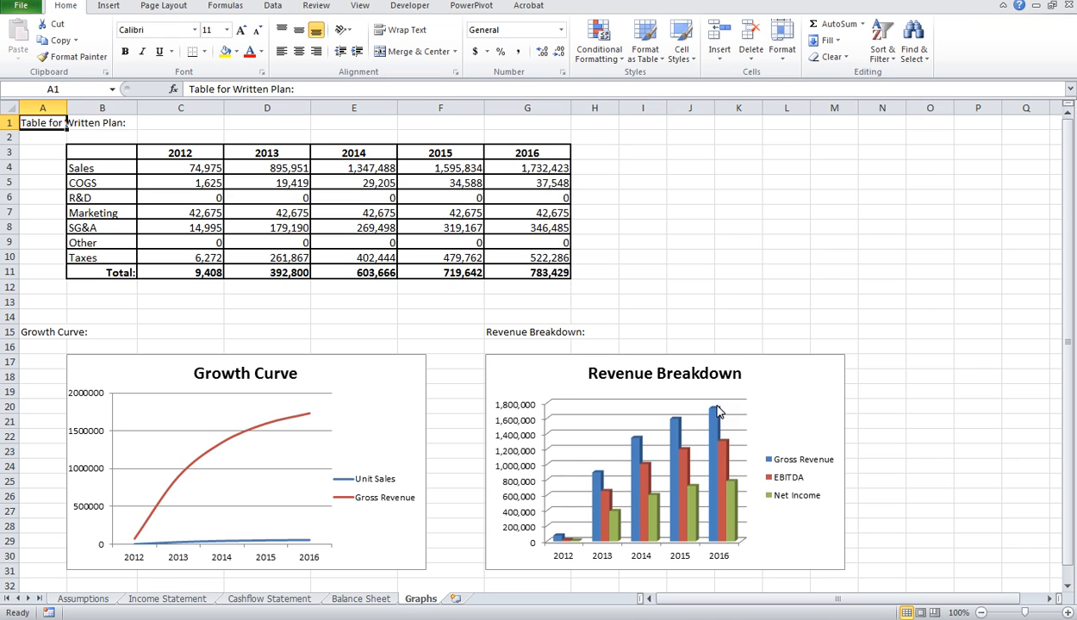
Step: Set the Recurring coefficient under Awareness Factors to 2.5 and view its effect on the Graphs sheet
click(76, 598)
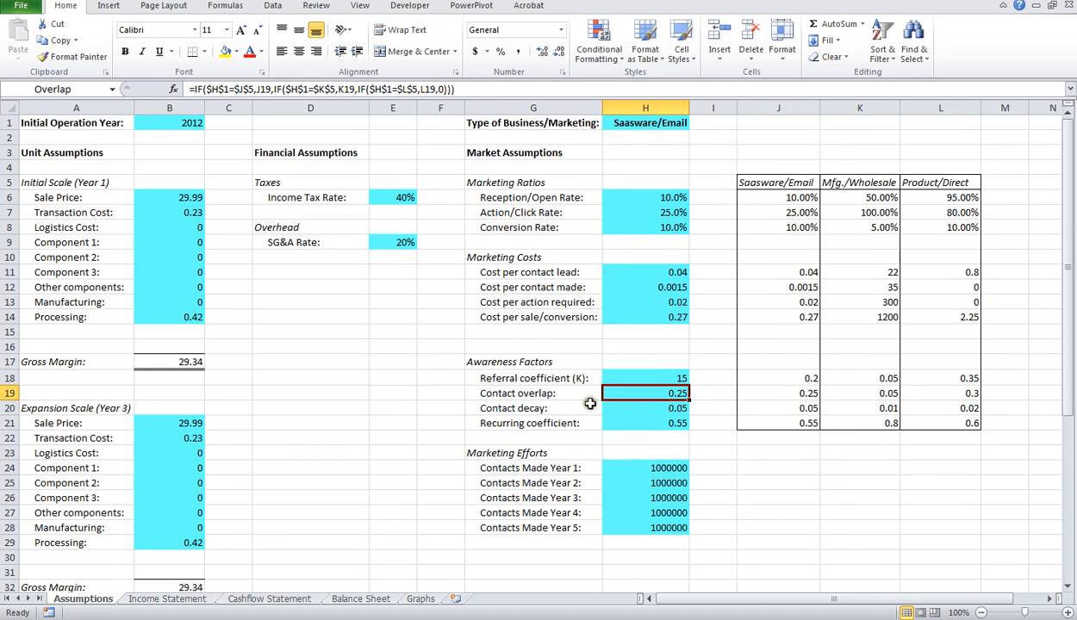
click(668, 379)
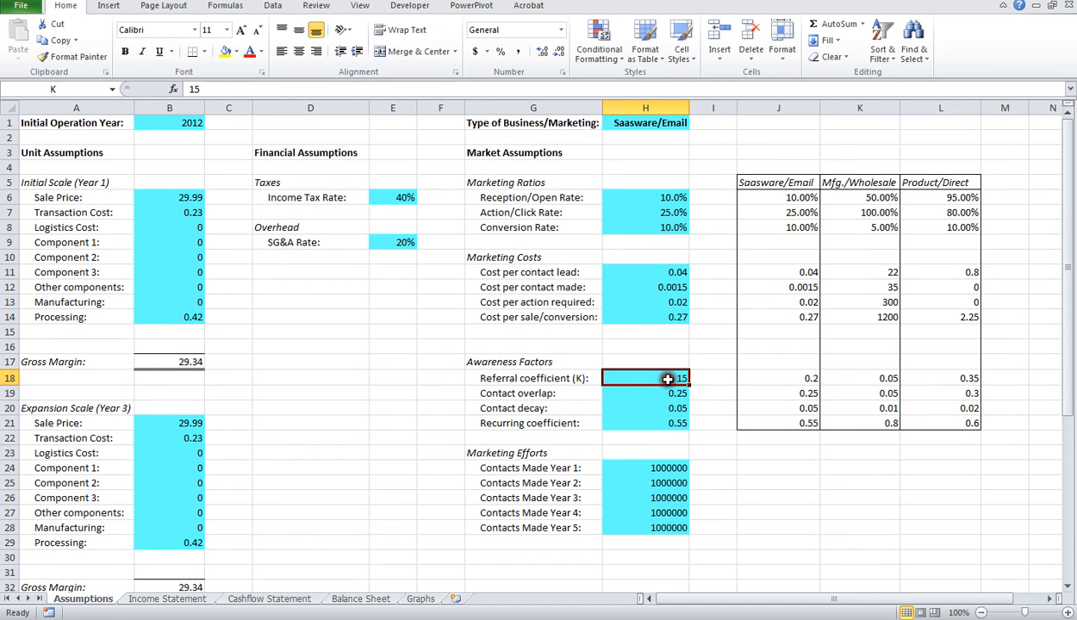
click(670, 422)
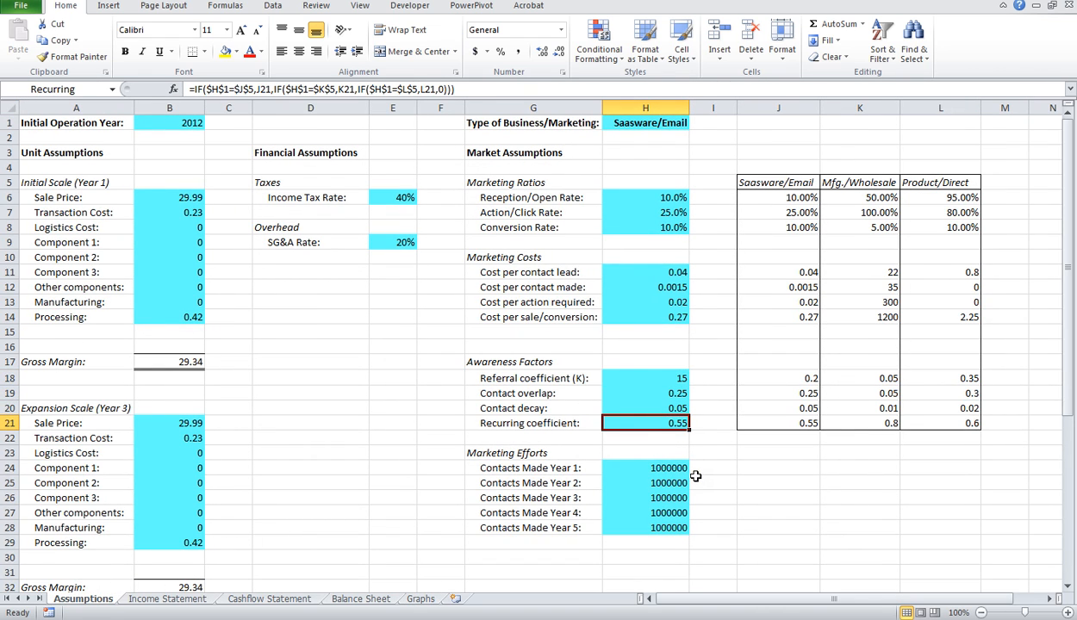
text(2.5)
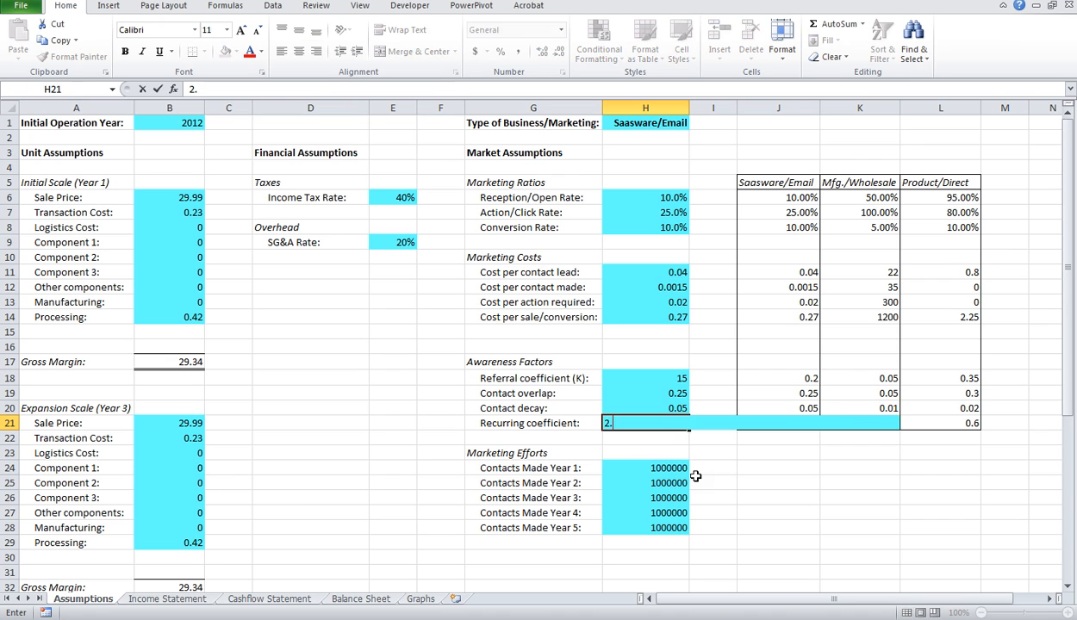
key(Return)
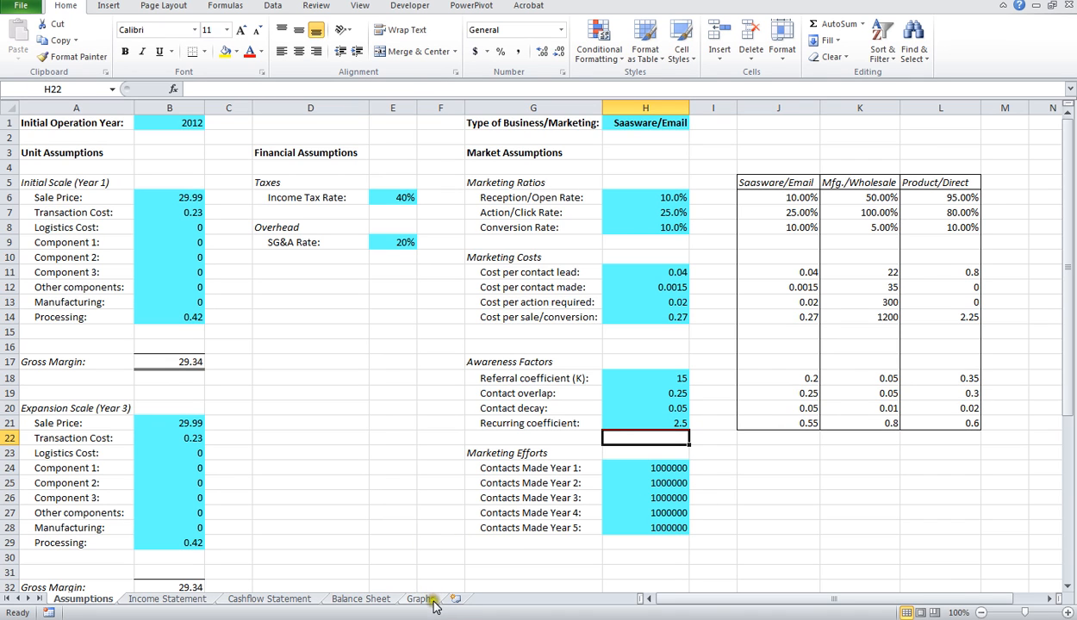
click(421, 599)
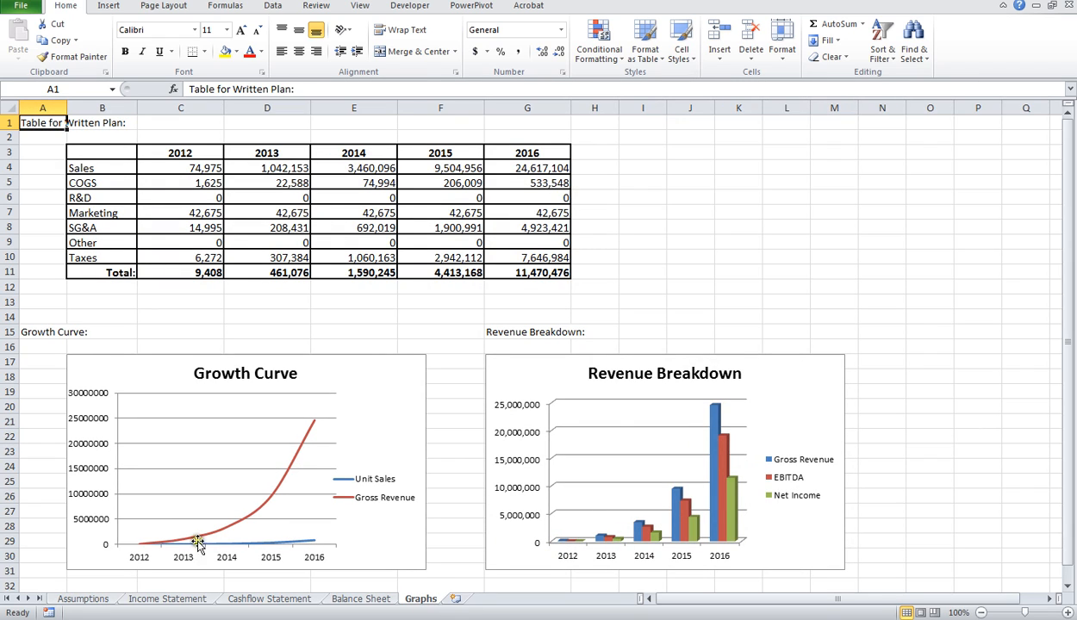
Step: Set the Recurring coefficient on the Assumptions sheet back to 0.55 and compare the charts on the Graphs sheet
click(84, 598)
click(682, 426)
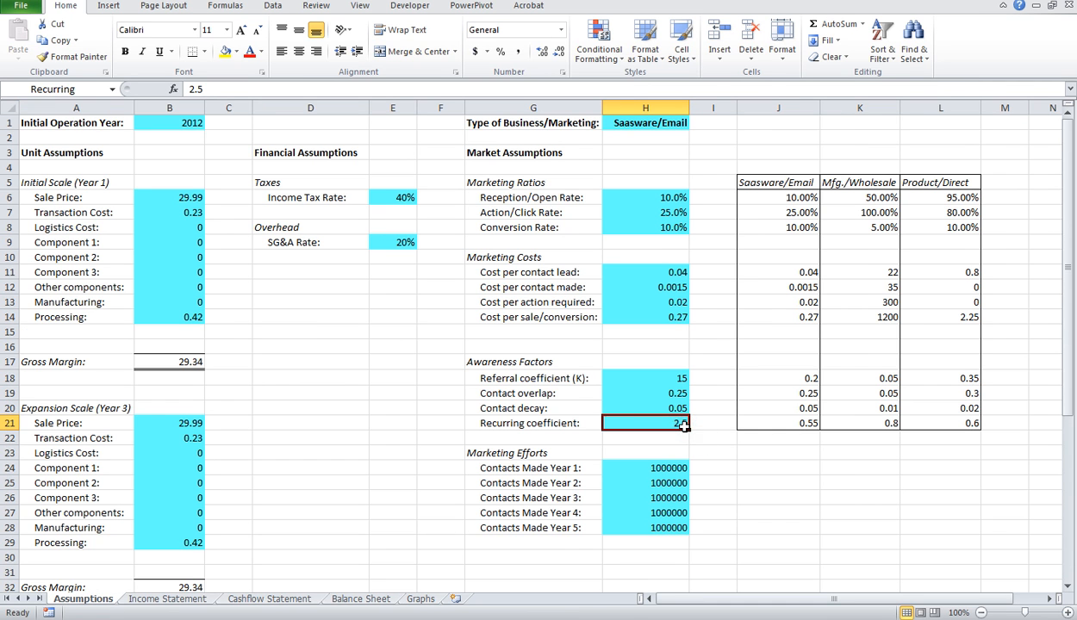
text(0.5)
key(Return)
click(420, 599)
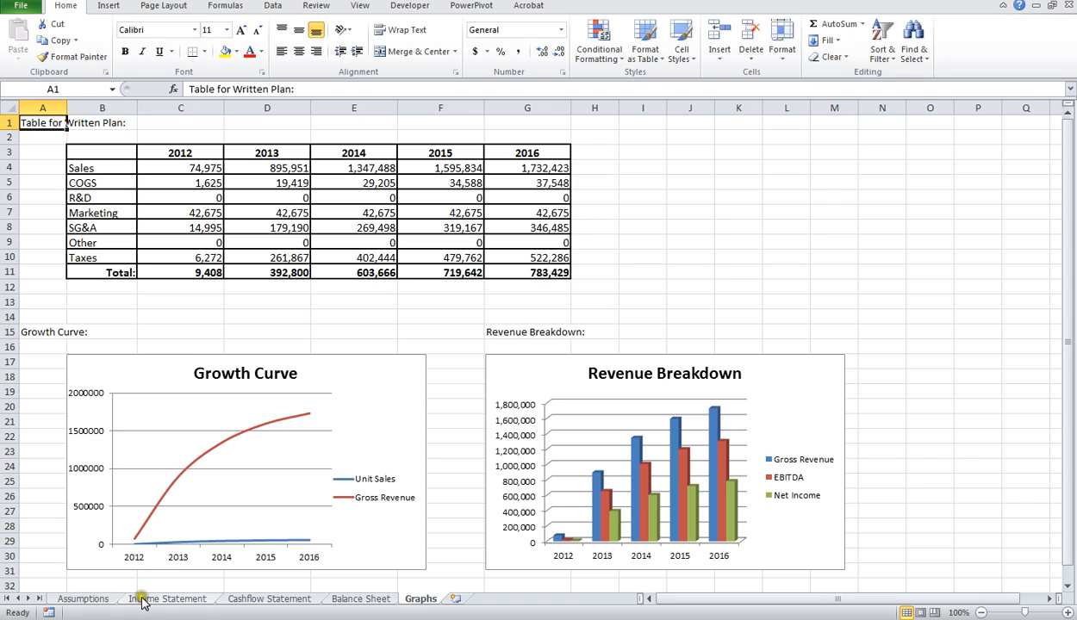
Step: Set the Recurring coefficient to 2.5 again and show the Graphs sheet to compare the growth curve
click(93, 599)
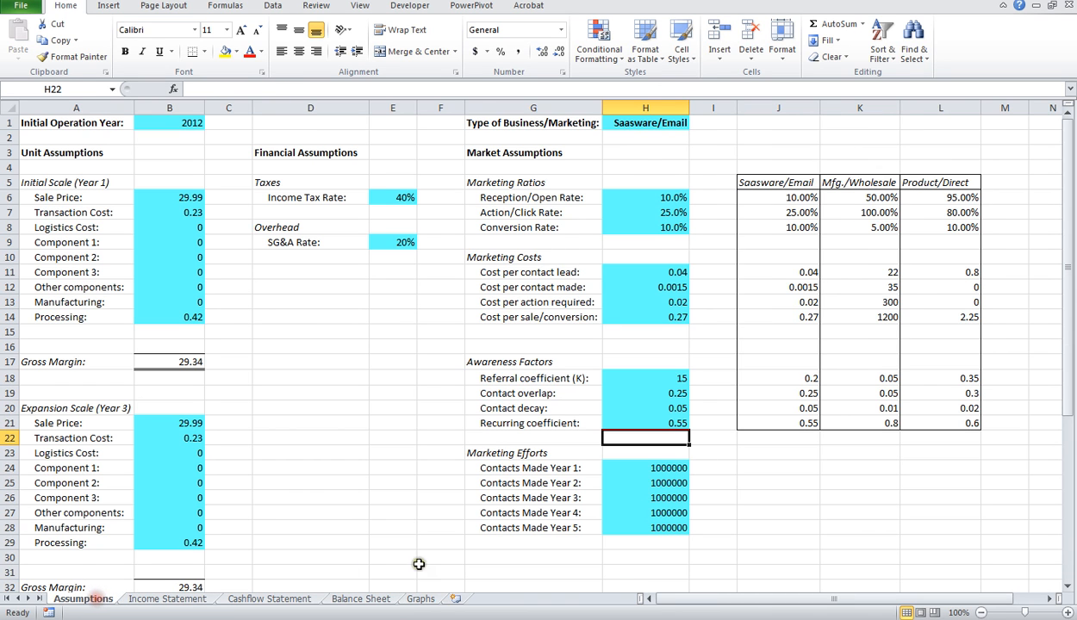
click(658, 423)
text(2)
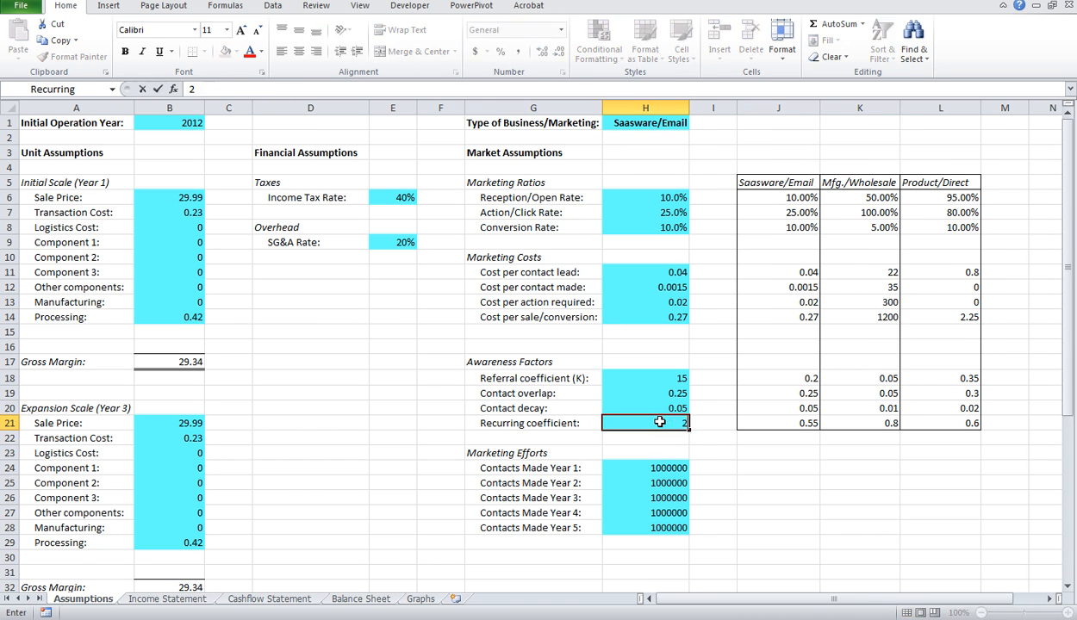
text(.5)
key(Return)
click(422, 598)
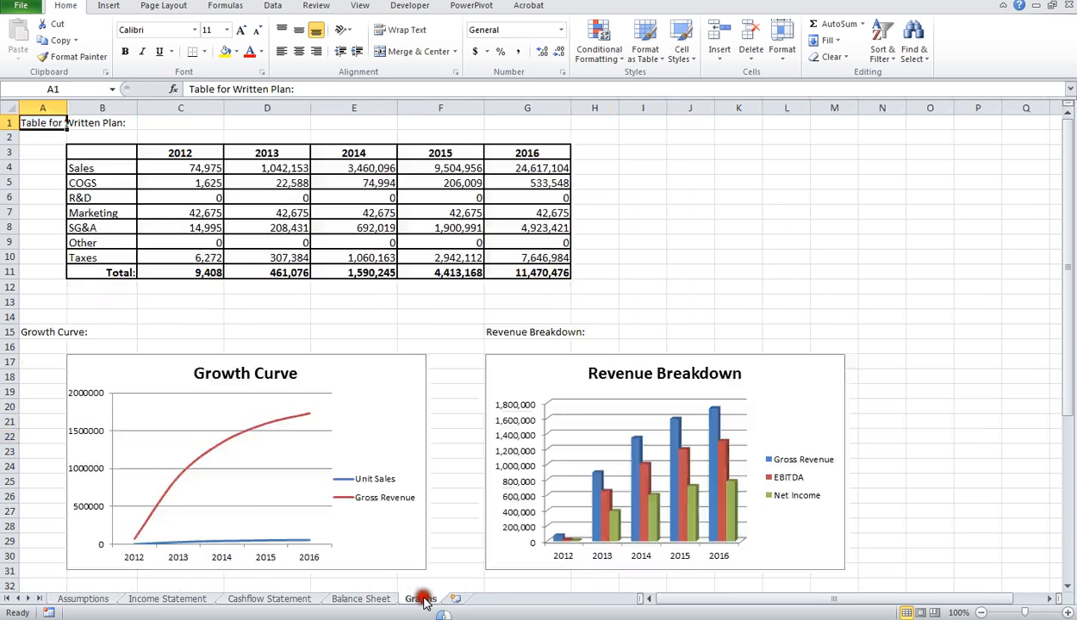
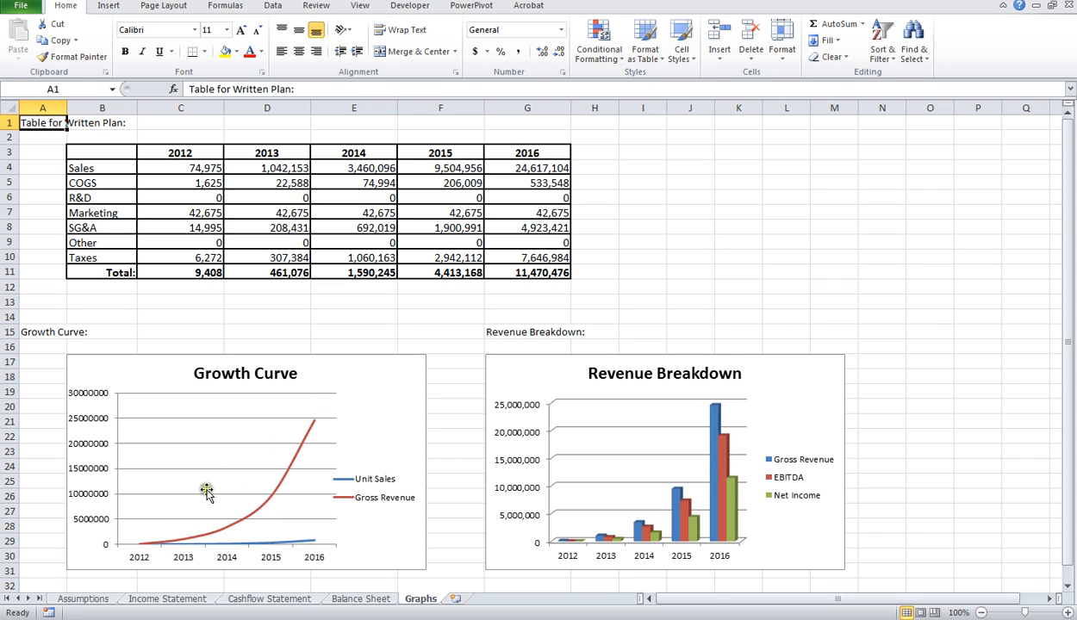
Step: Inspect the Contact decay and Referral coefficient (K) cells under Awareness Factors on the Assumptions sheet
click(96, 600)
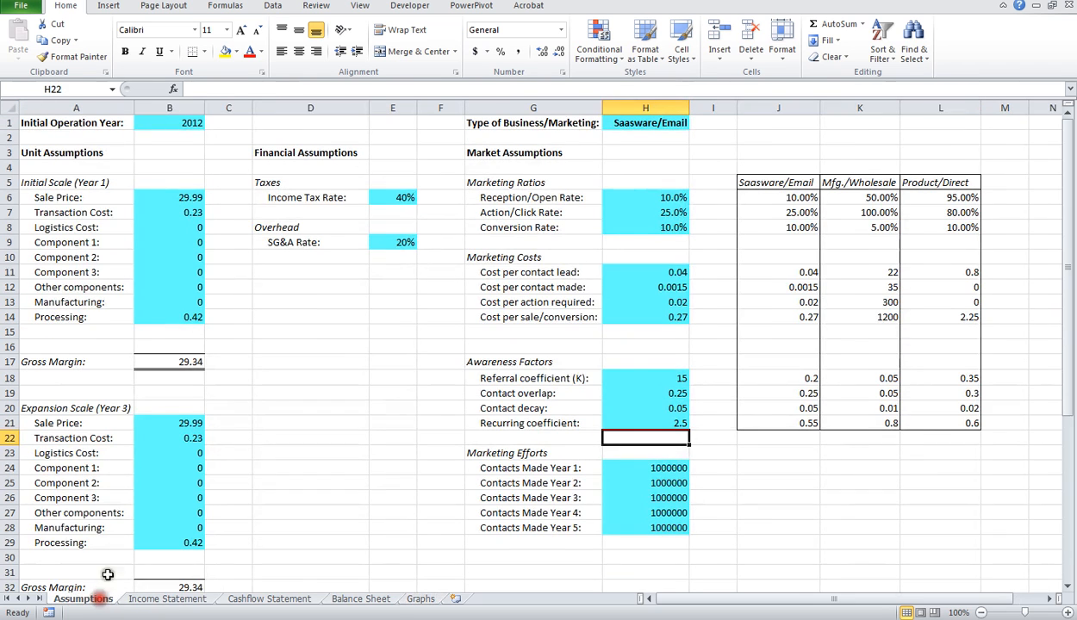
click(673, 408)
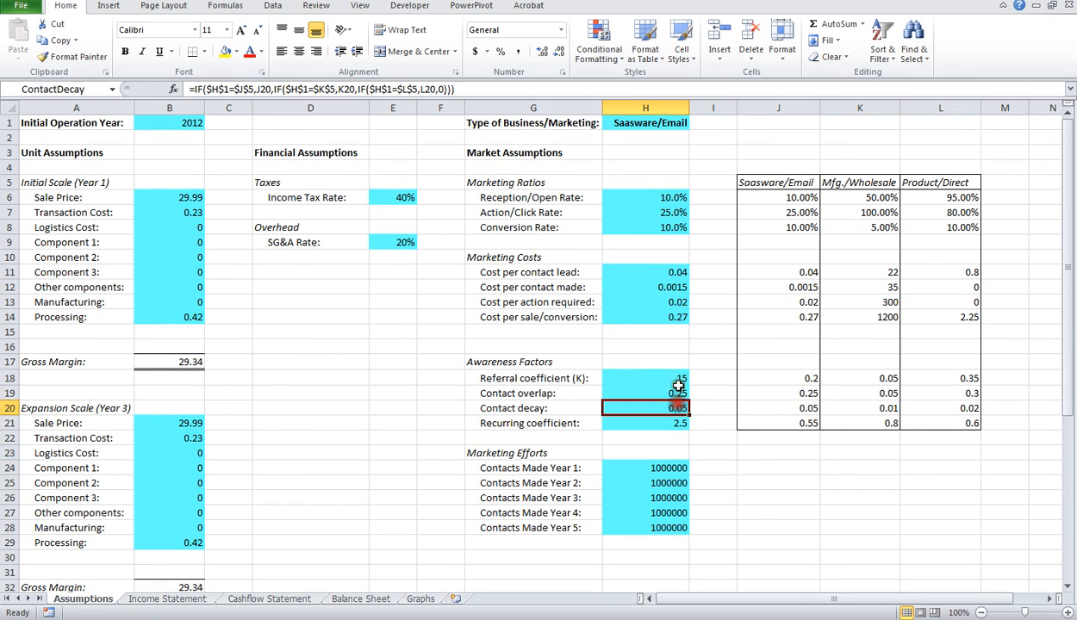
click(680, 379)
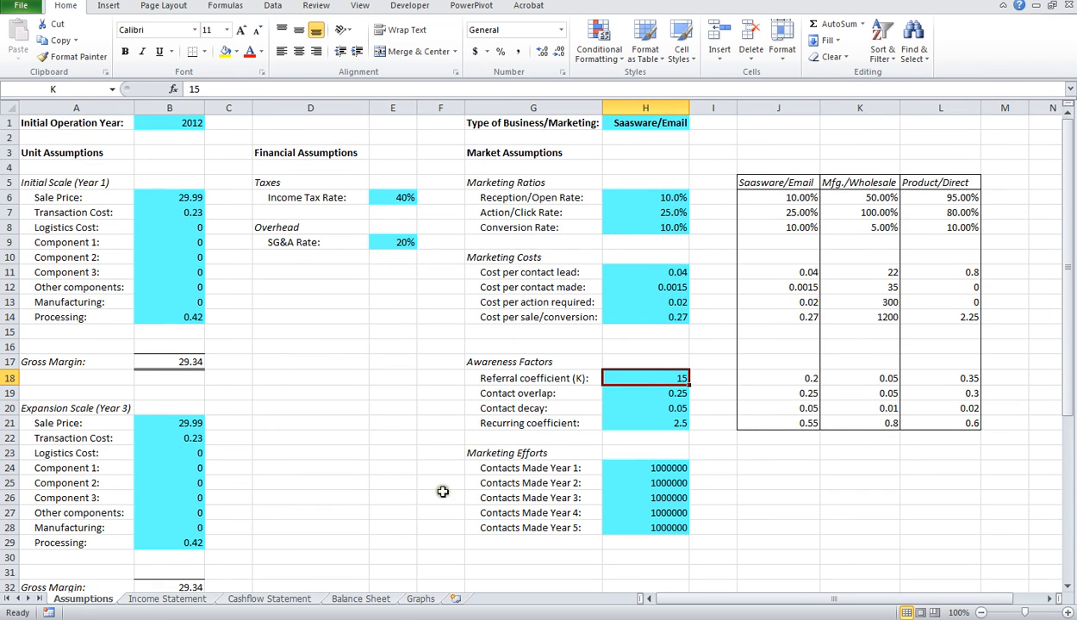
Step: Examine the Total Products Sold formulas for 2012 through 2016 on the Income Statement sheet
click(181, 596)
click(174, 122)
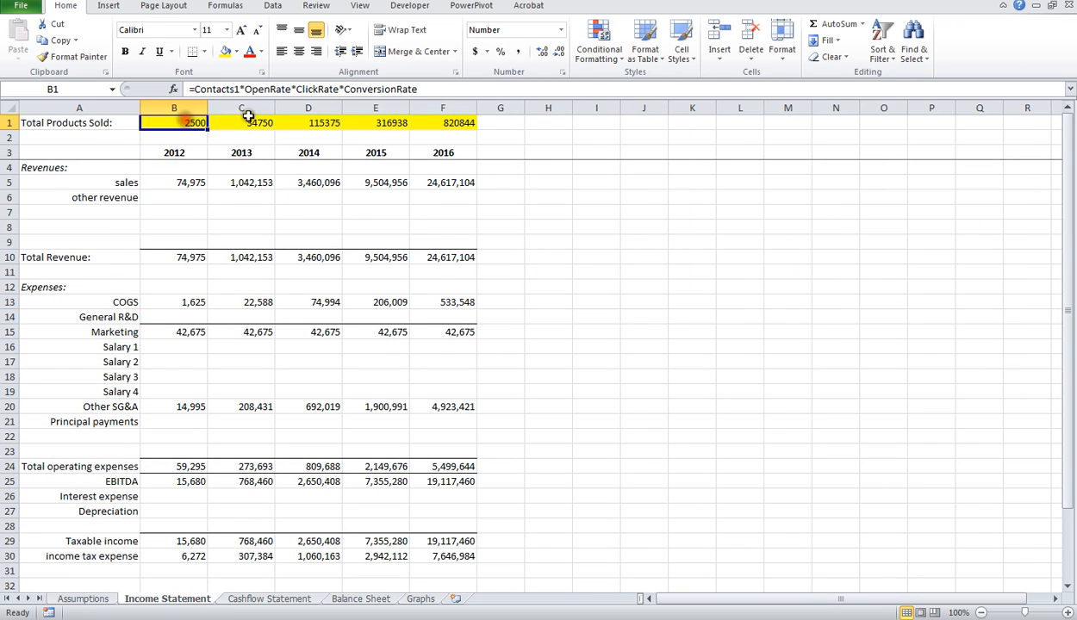
click(248, 120)
click(312, 120)
click(377, 121)
click(464, 123)
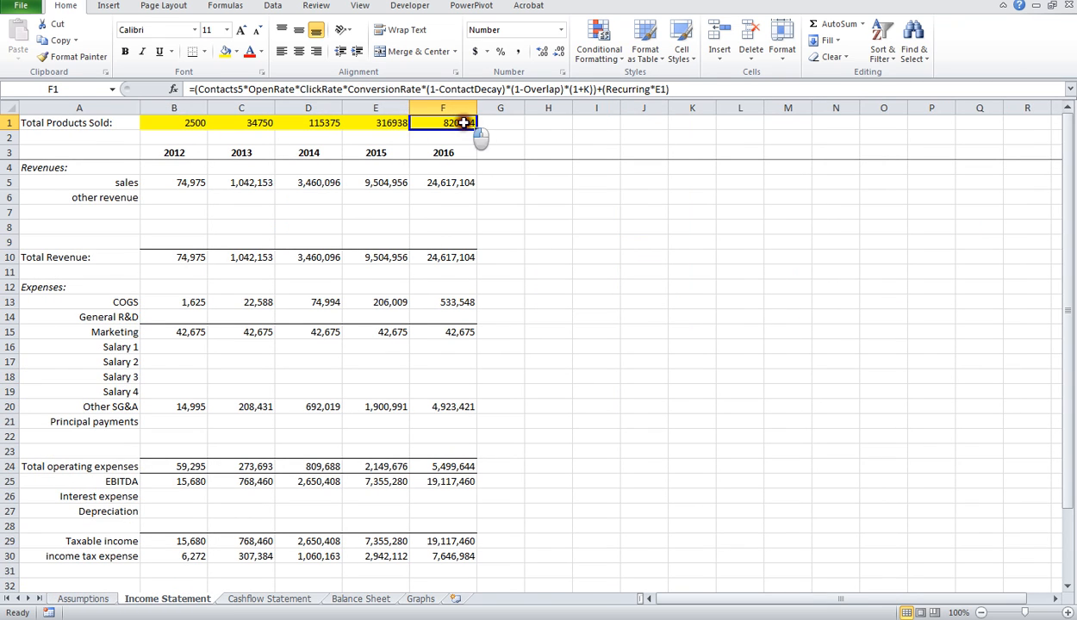
click(181, 124)
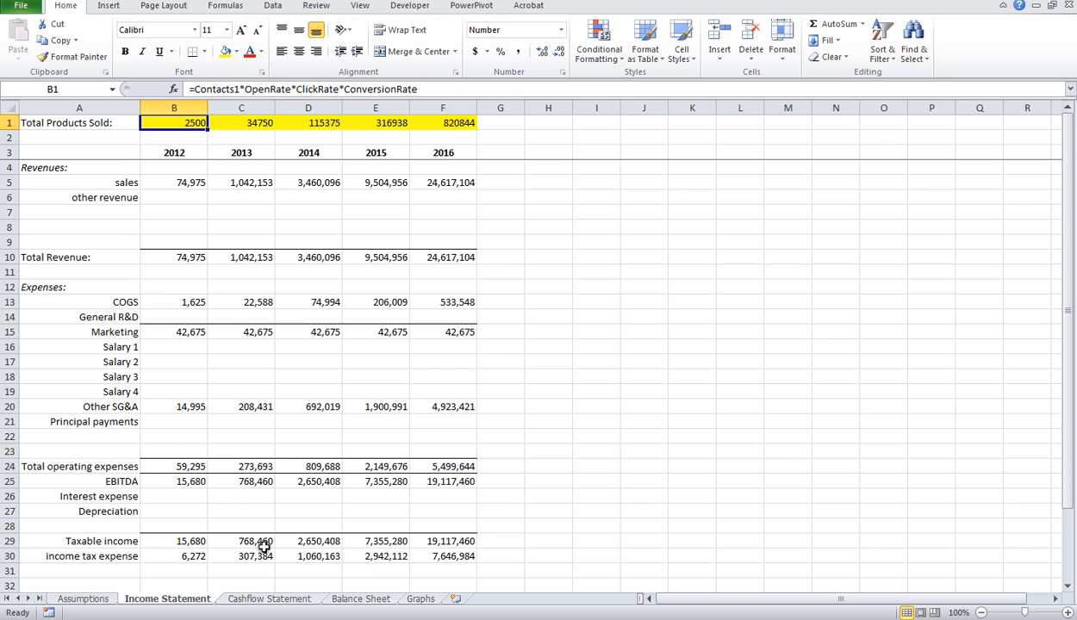
Step: Review the Assumptions sheet alongside the growth and revenue charts on the Graphs sheet
click(93, 598)
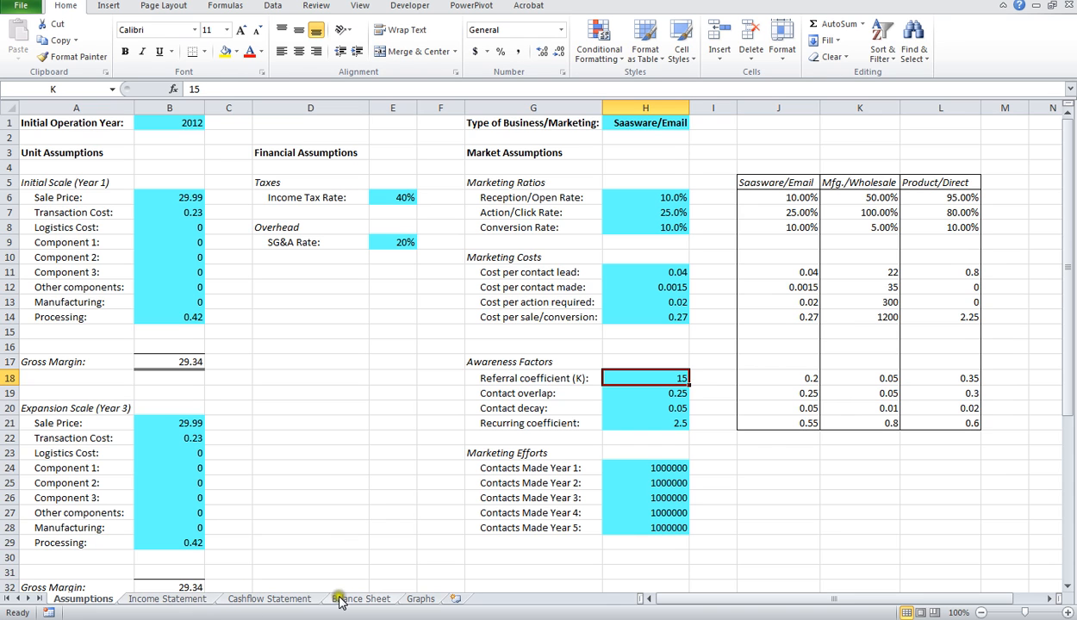
click(420, 598)
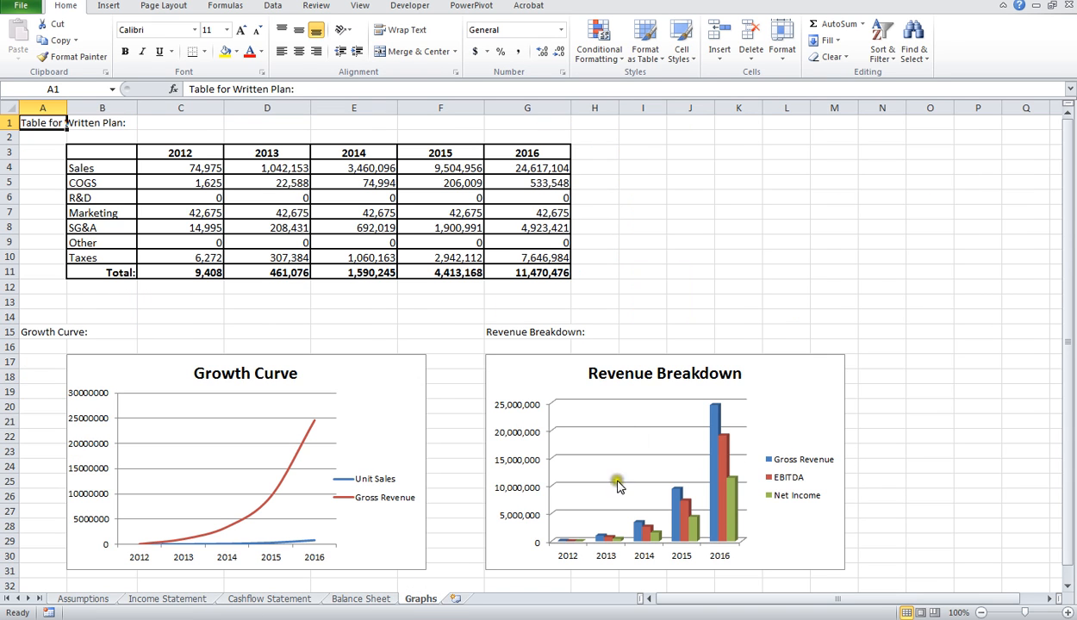
click(88, 598)
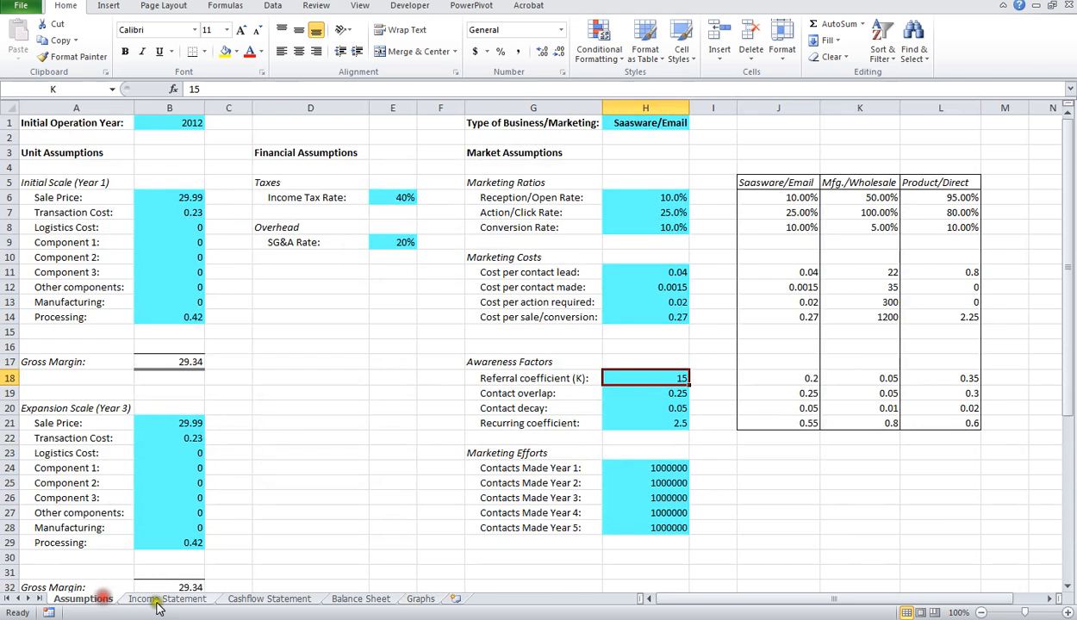
Step: Examine the sales revenue formulas for 2012 through 2016 on the Income Statement sheet
click(167, 598)
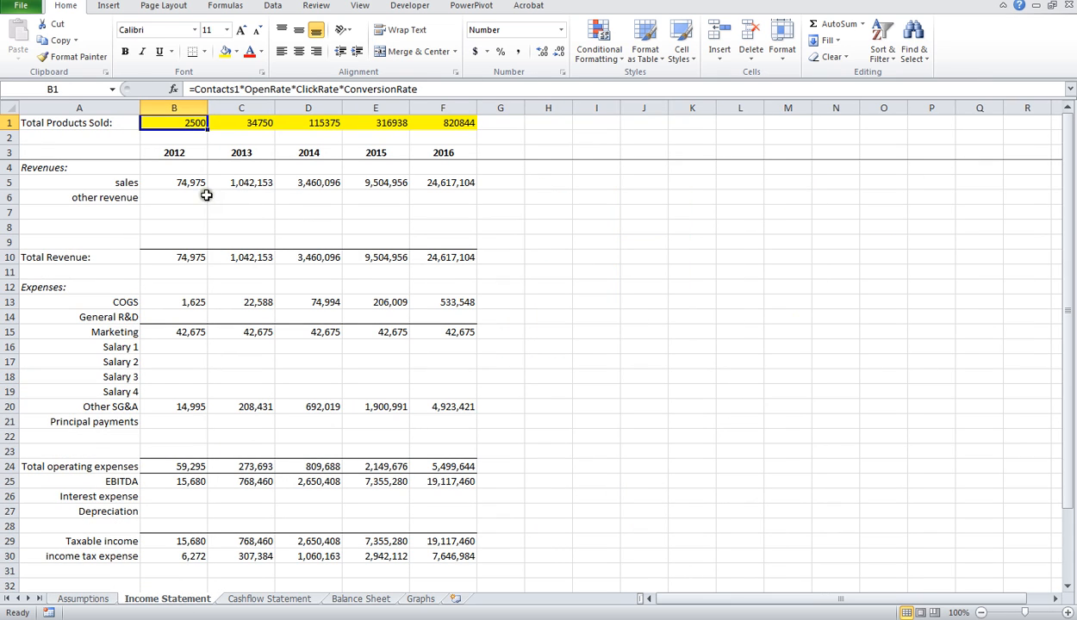
click(193, 183)
click(242, 184)
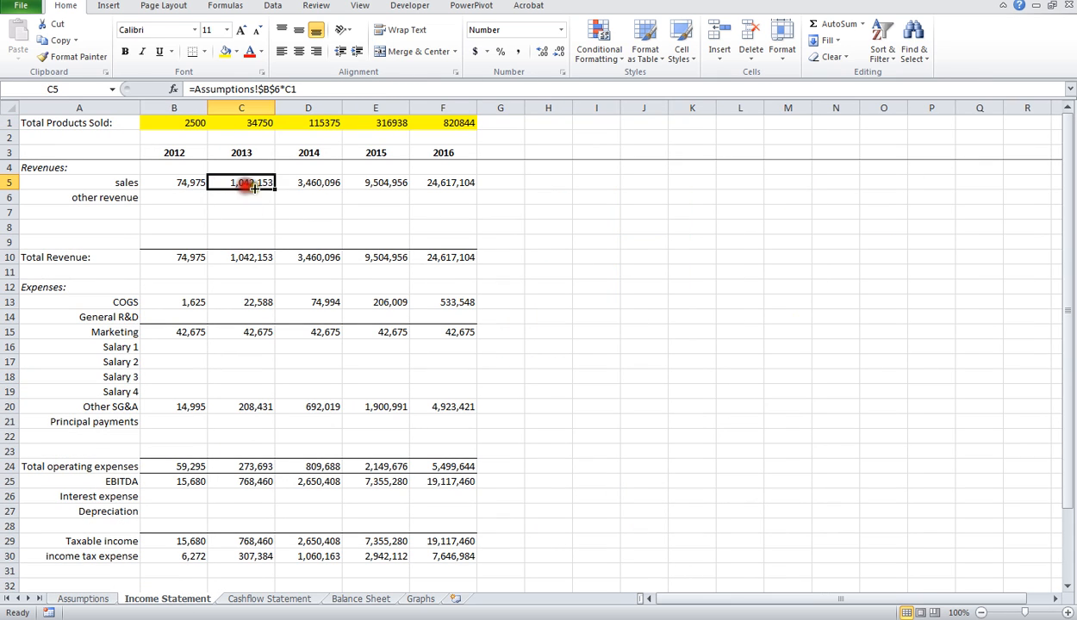
click(313, 183)
click(191, 183)
click(243, 183)
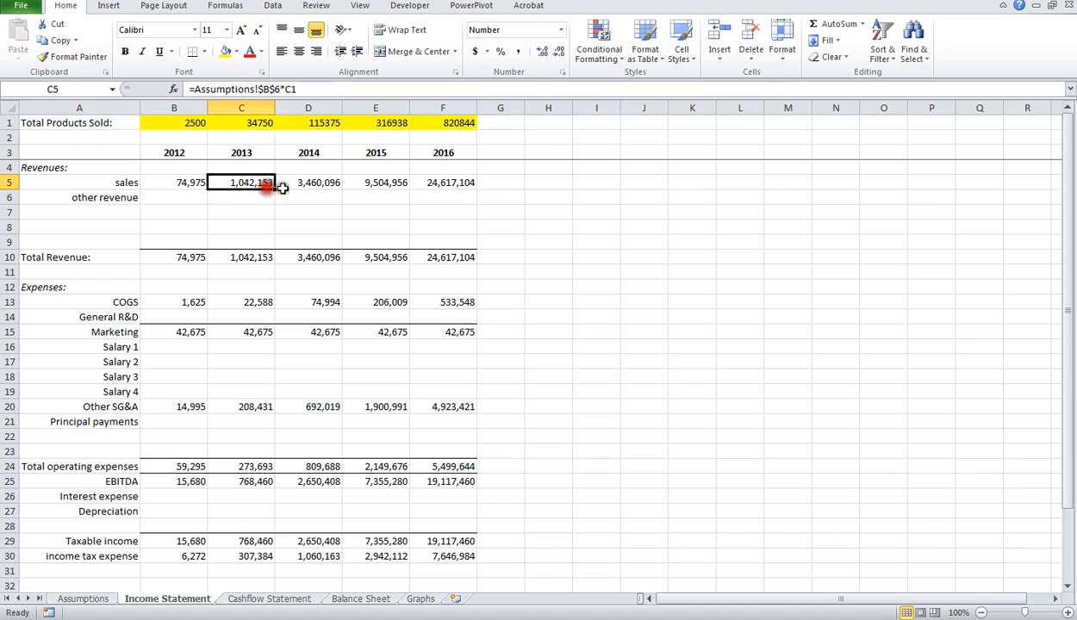
click(306, 183)
click(379, 182)
click(441, 184)
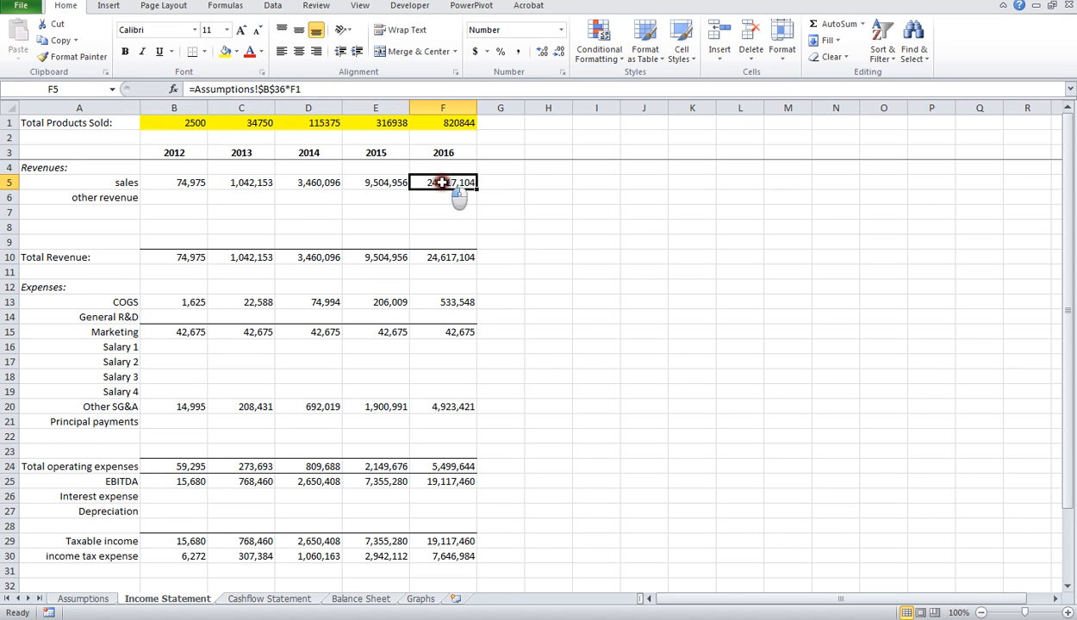
Step: Trace how each year's Total Products Sold formula in row 1 feeds the matching sales formula in row 5
click(448, 123)
click(376, 123)
click(327, 123)
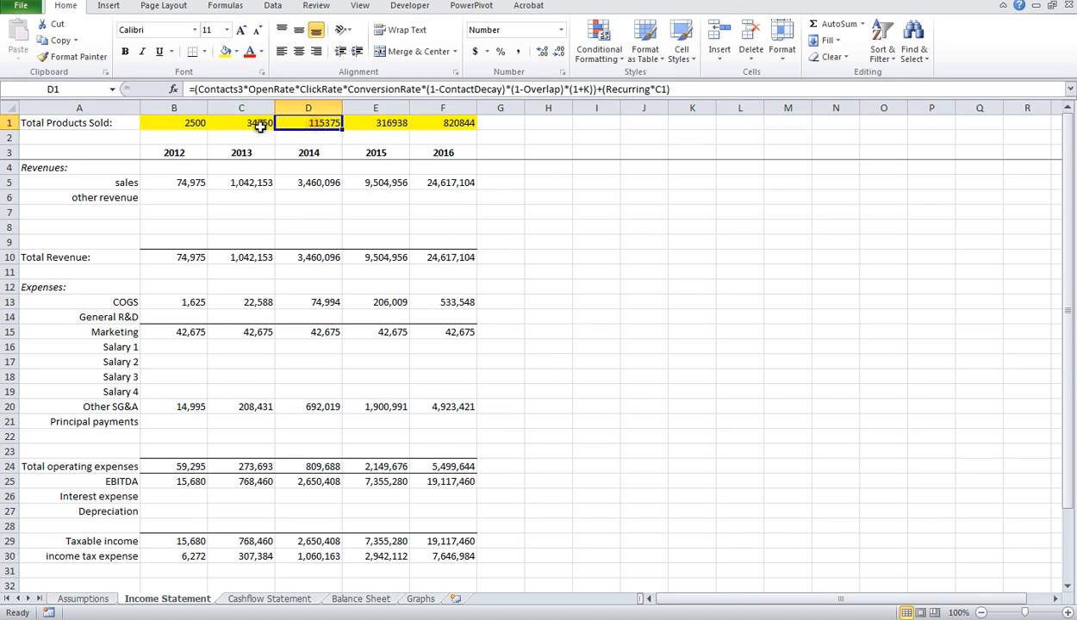
click(259, 123)
click(182, 123)
click(185, 184)
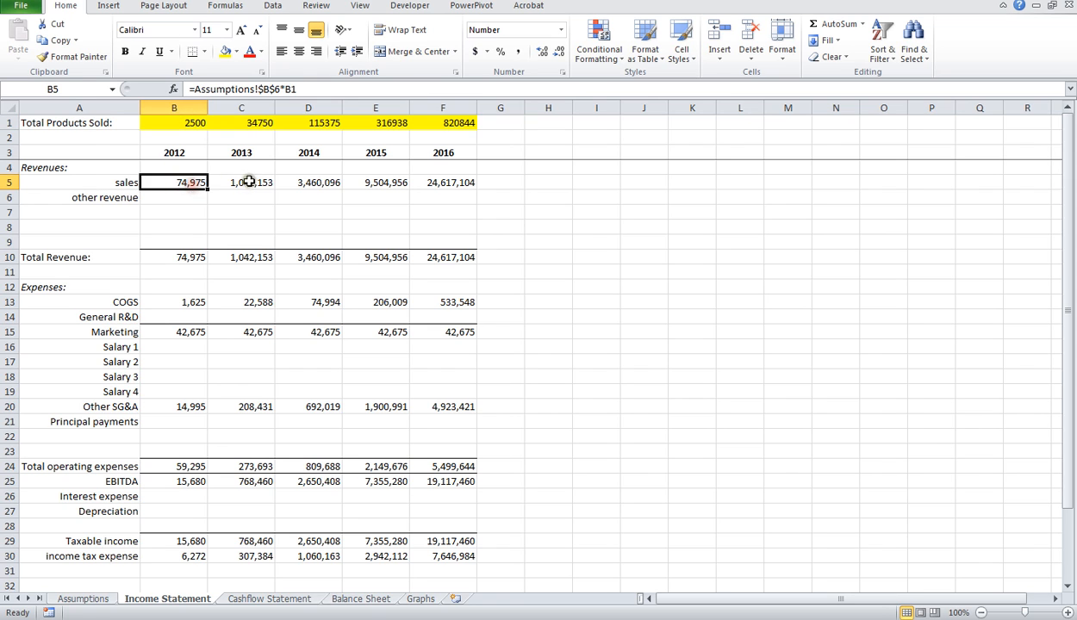
click(247, 183)
click(314, 180)
click(385, 182)
click(438, 180)
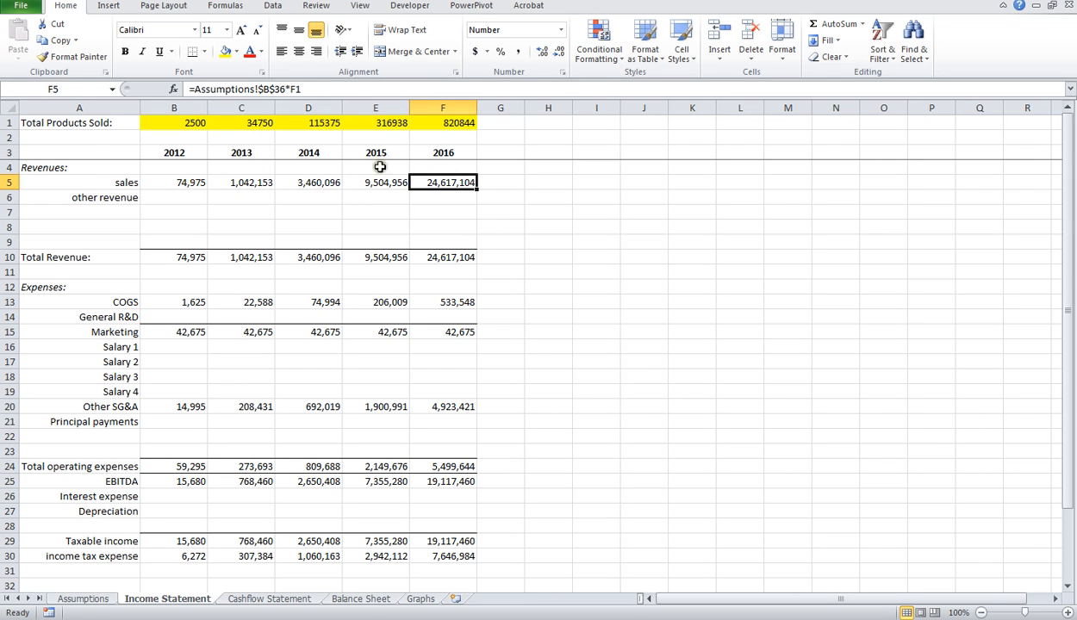
Step: Enter a Salary 1 expense of 45000 for 2012 and fill it across through 2016
click(173, 347)
text(45)
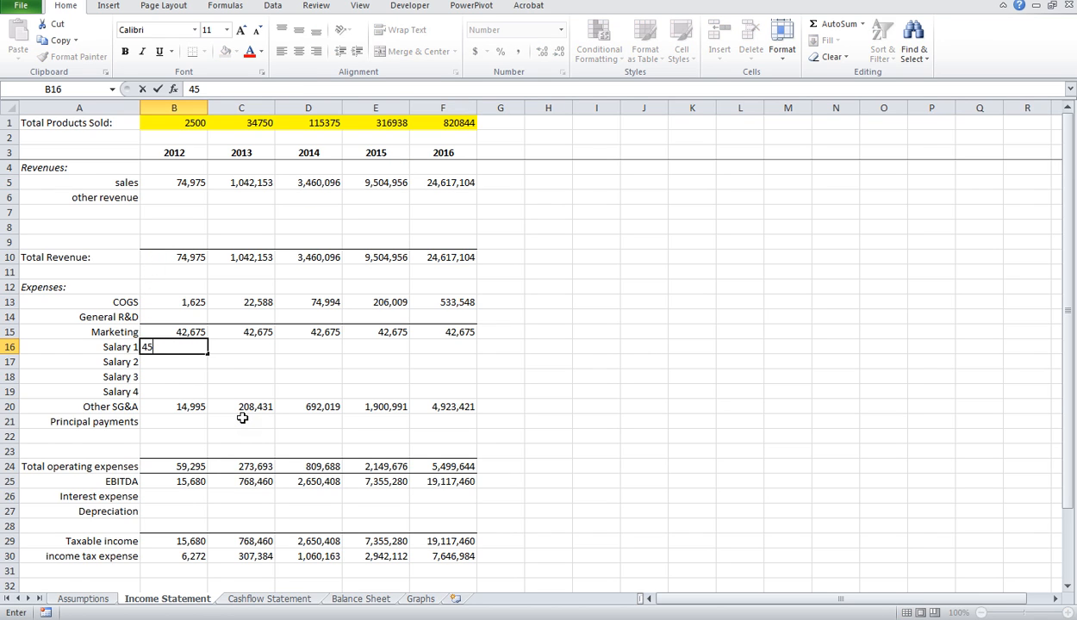
text(,000)
key(Tab)
click(183, 345)
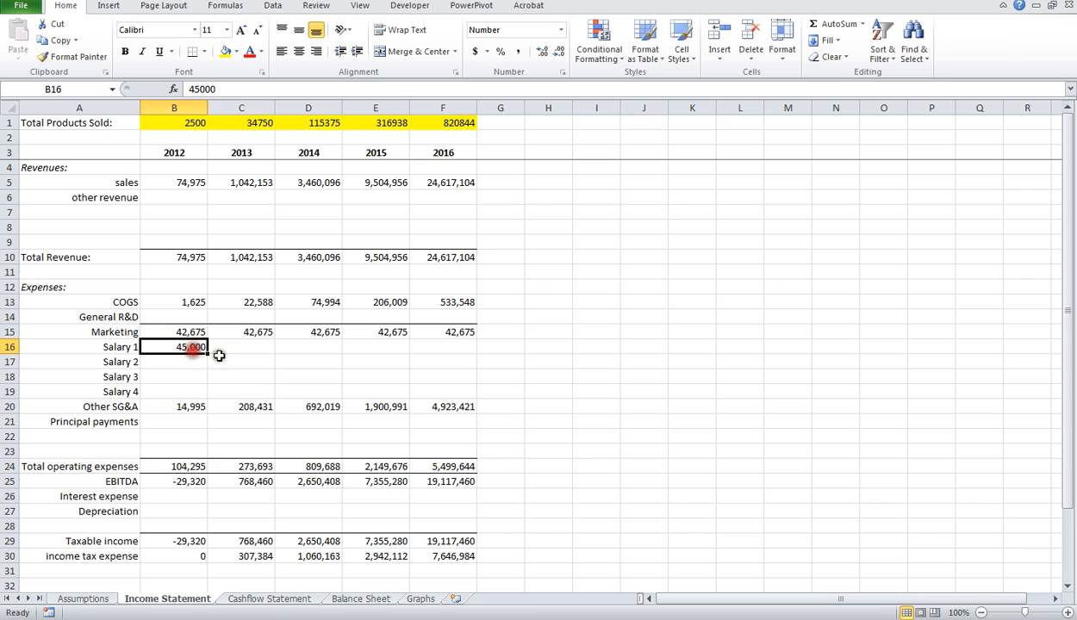
drag(207, 354, 465, 341)
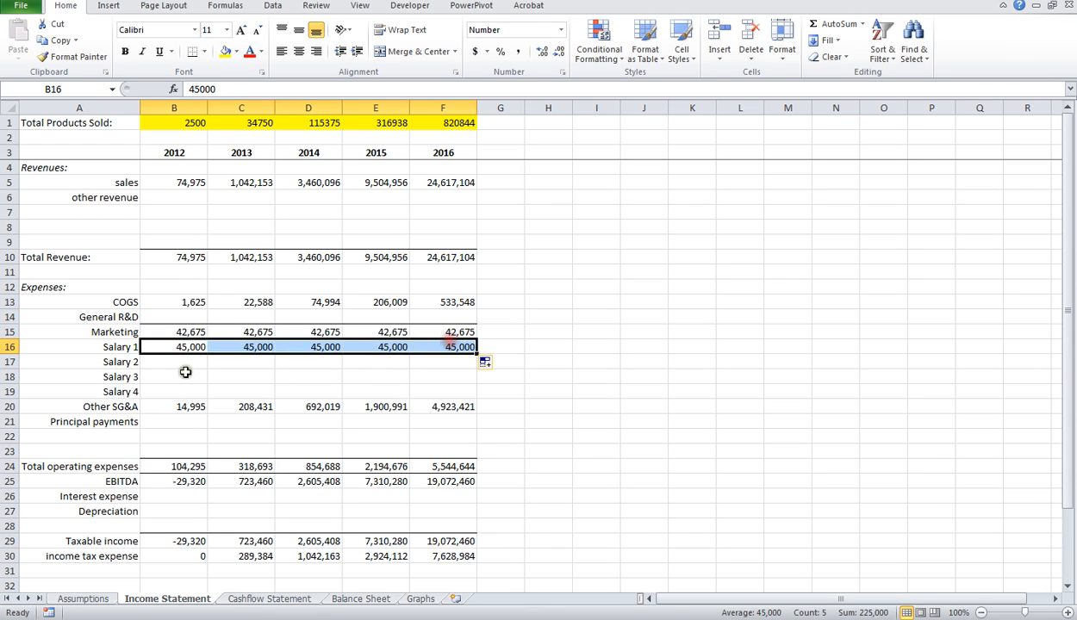
Step: Enter a Salary 2 expense of 25000 for 2012 and fill it across through 2016
click(194, 364)
text(25000)
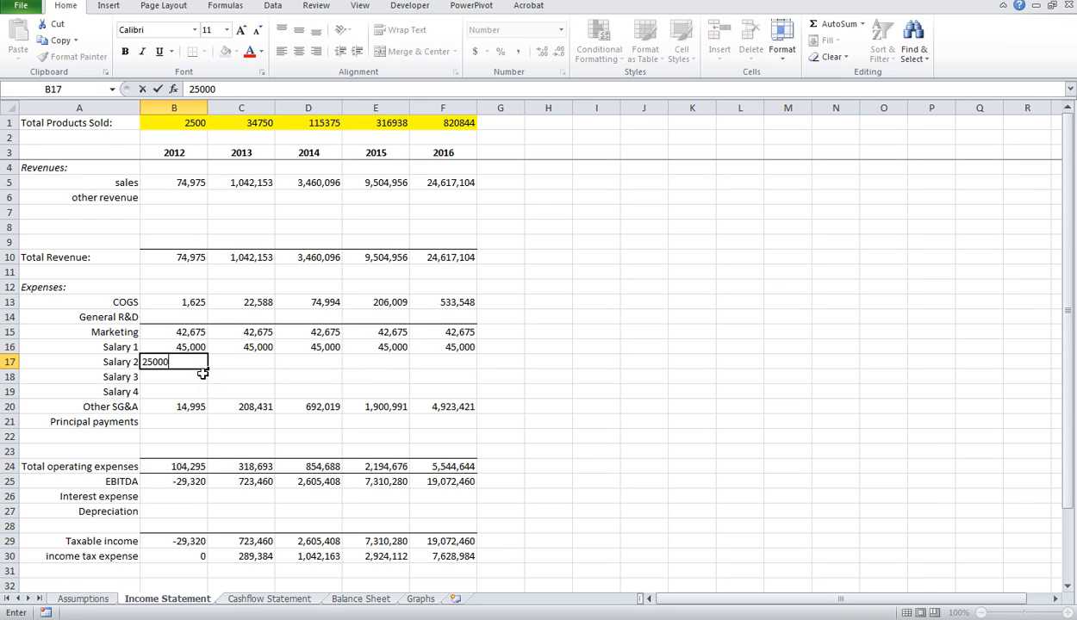
key(Tab)
click(189, 366)
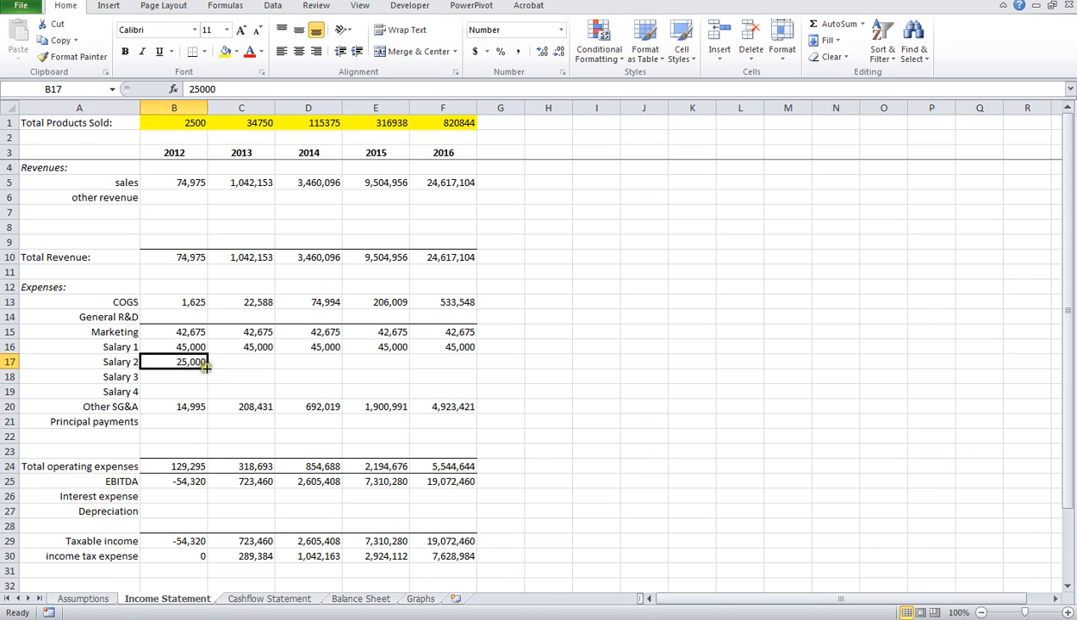
drag(207, 369, 474, 356)
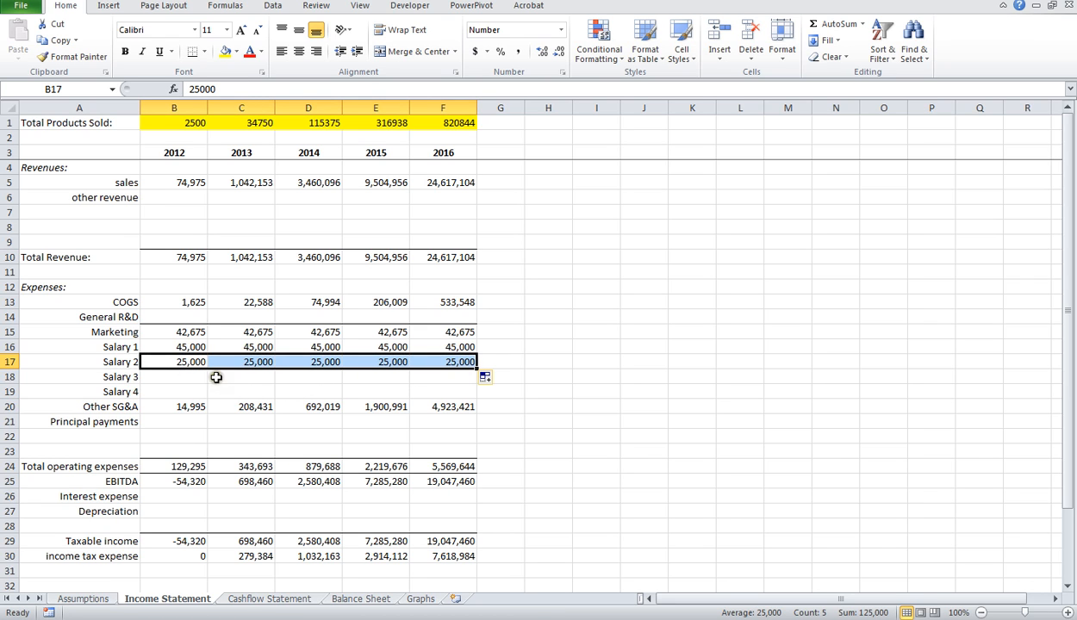
Step: Examine the Other SG&A formulas for 2012 through 2016 on the Income Statement sheet
scroll(194, 372, down, 1)
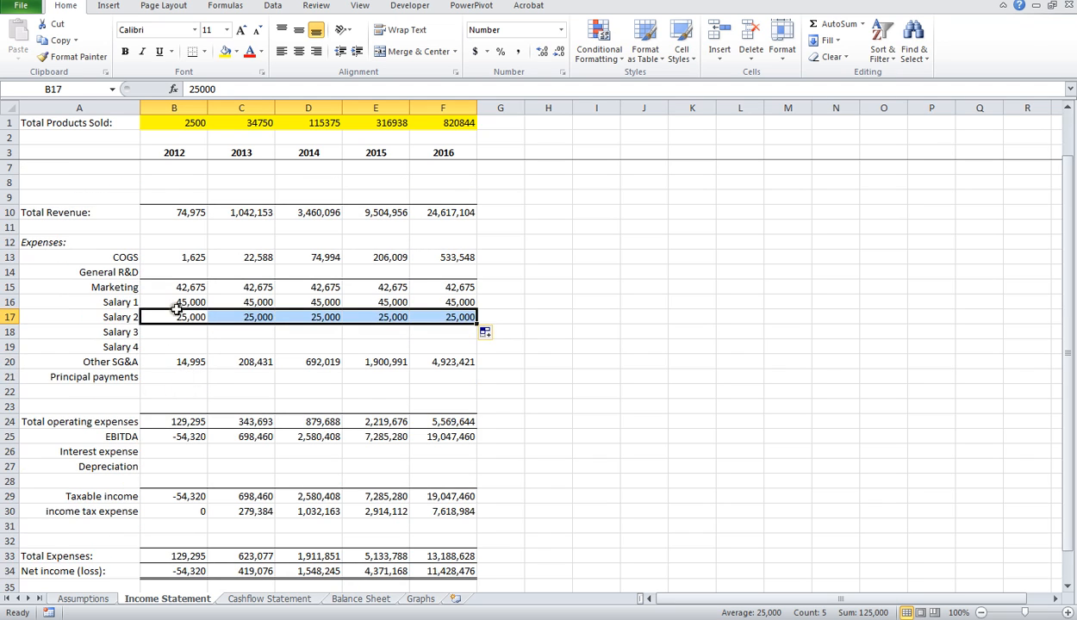
click(183, 357)
click(259, 363)
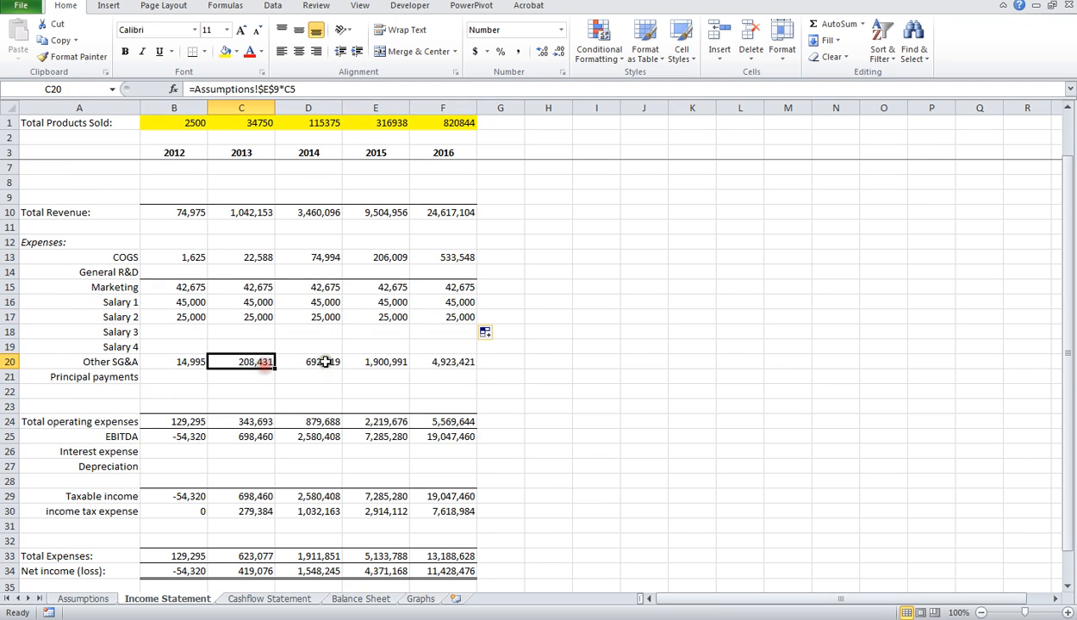
click(325, 363)
click(380, 358)
click(465, 364)
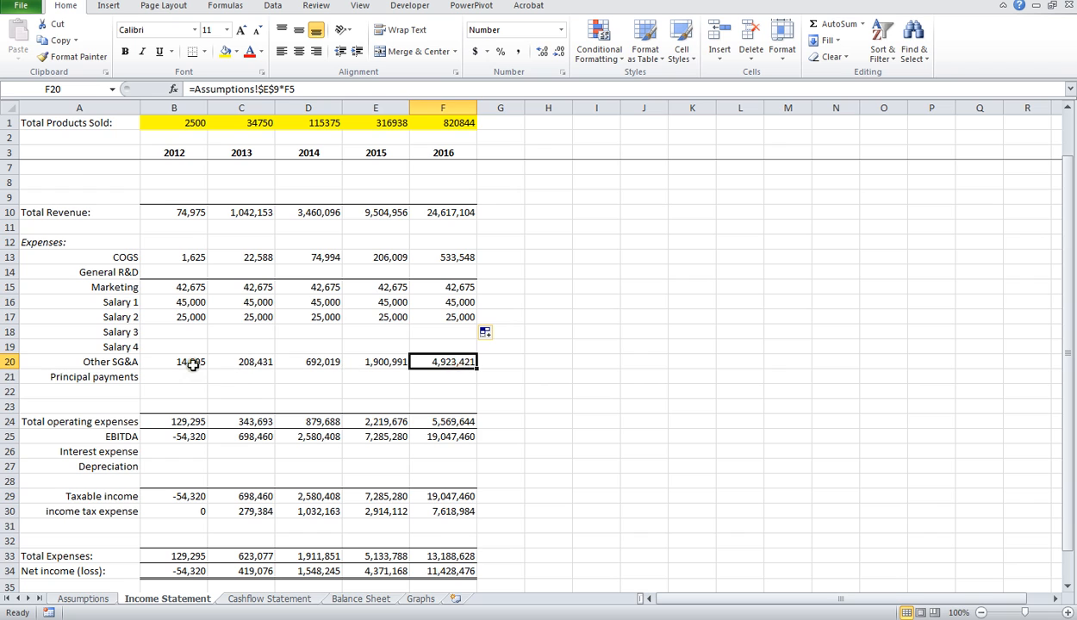
click(193, 364)
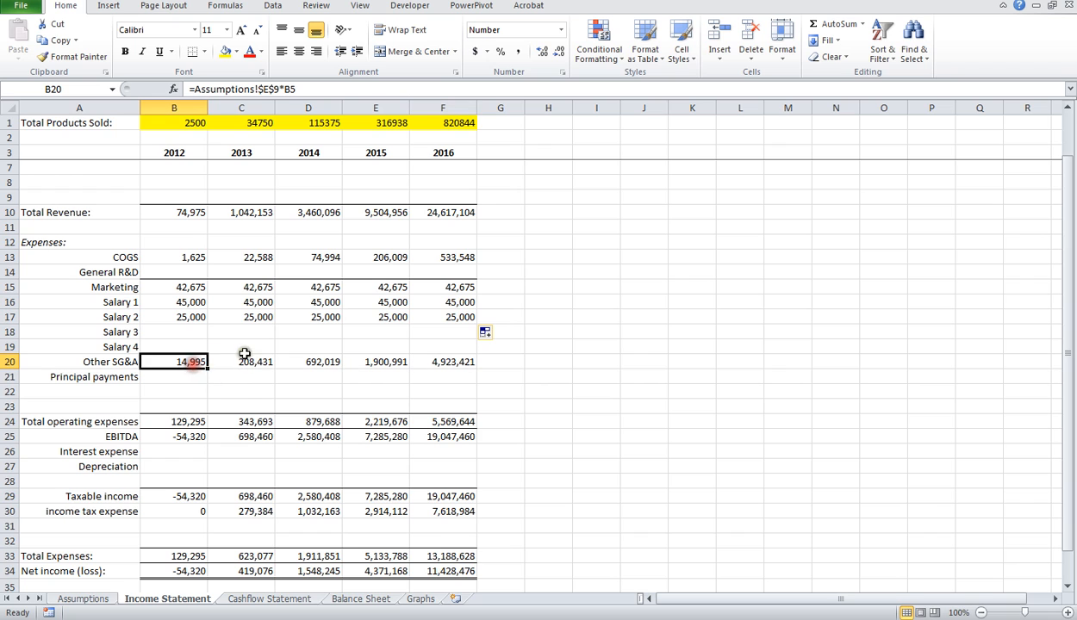
Step: Review the Interest expense cells for 2012 through 2016 and the 2012 Depreciation cell below EBITDA
scroll(188, 404, down, 1)
click(156, 406)
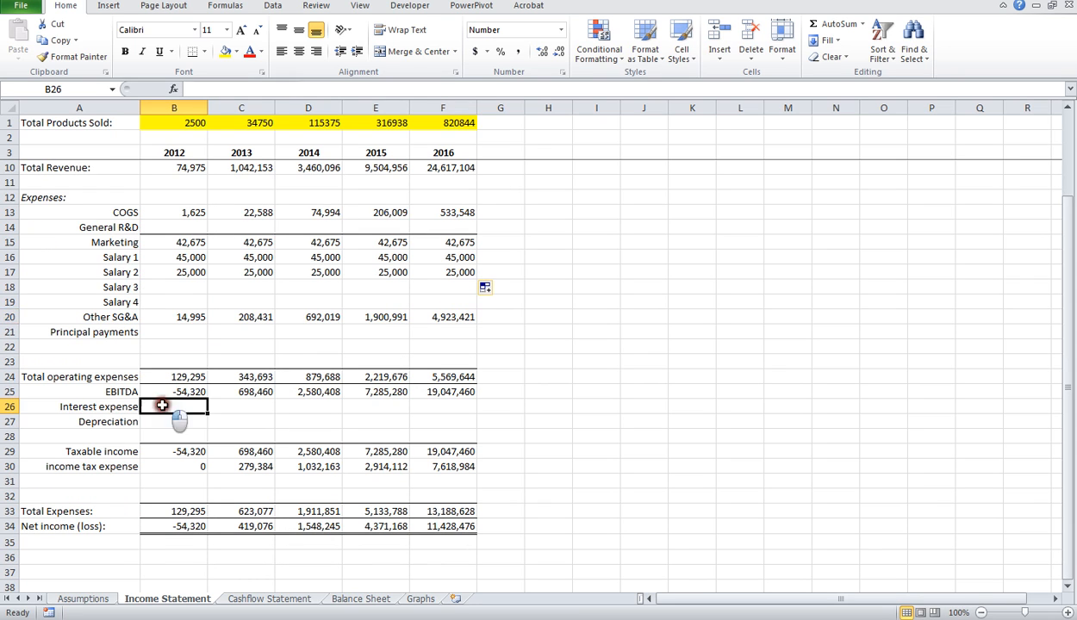
click(234, 405)
click(310, 405)
click(379, 405)
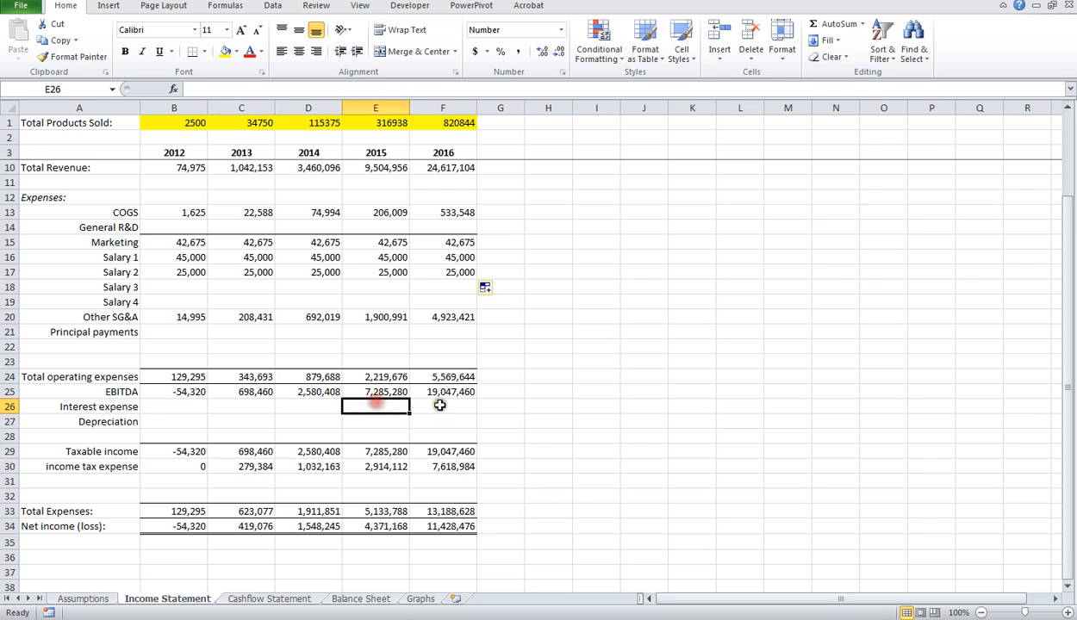
click(431, 405)
click(176, 422)
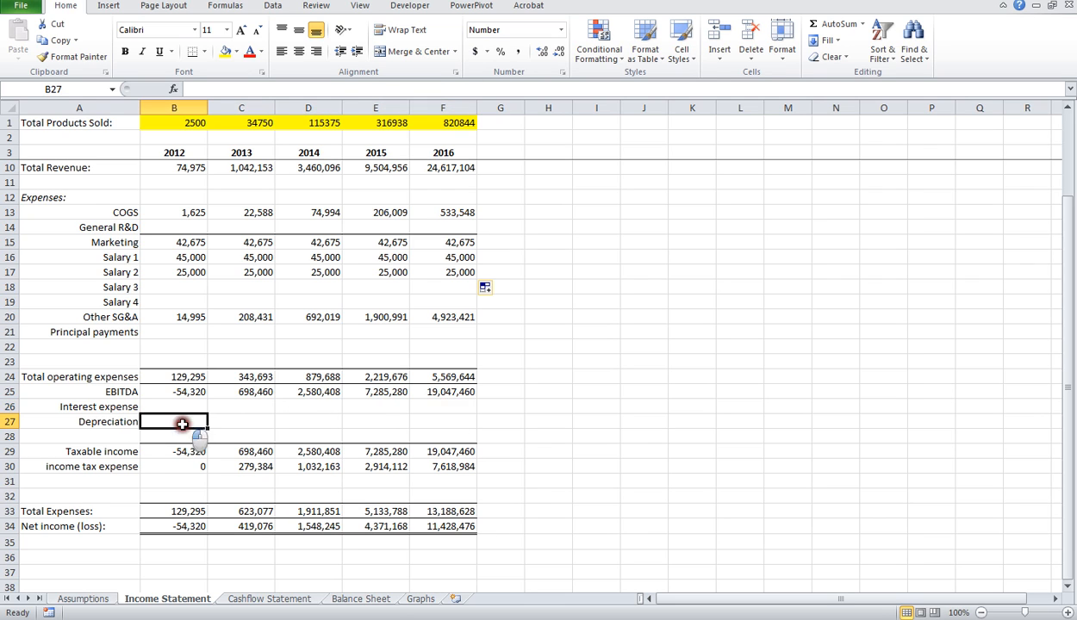
click(112, 422)
click(177, 421)
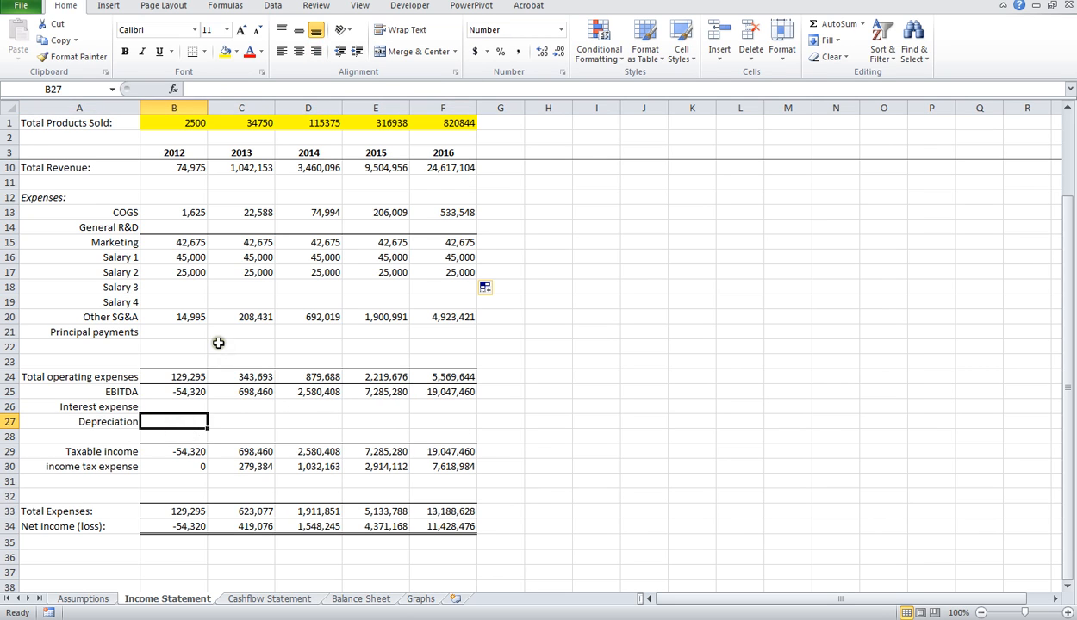
Step: Examine the Taxable income formulas for 2012 through 2015 and the 2012 income tax expense formula
scroll(214, 341, down, 1)
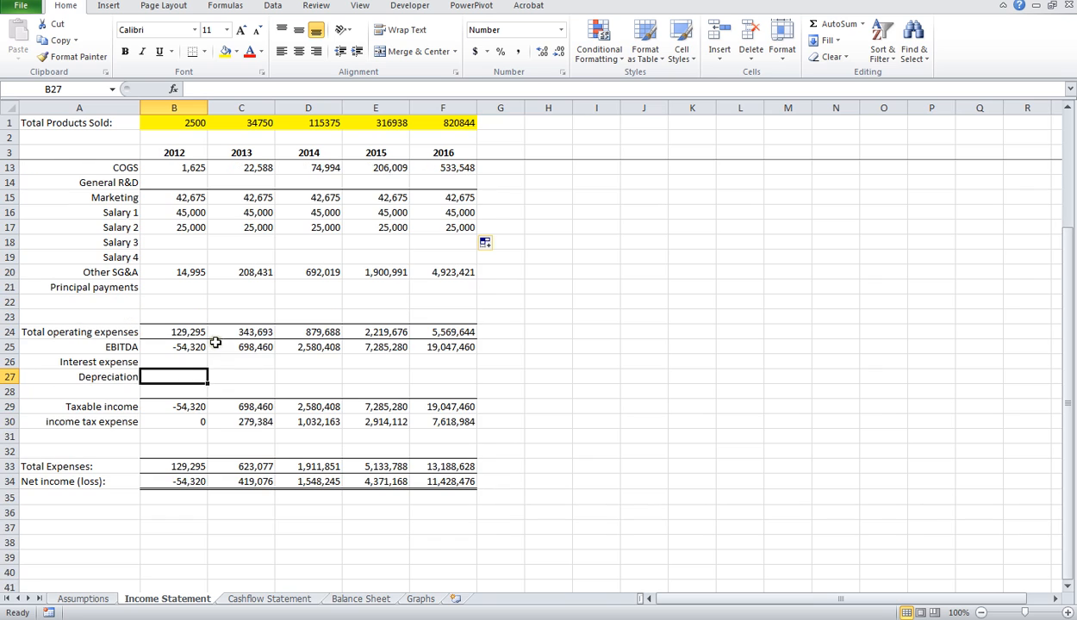
click(173, 405)
click(254, 409)
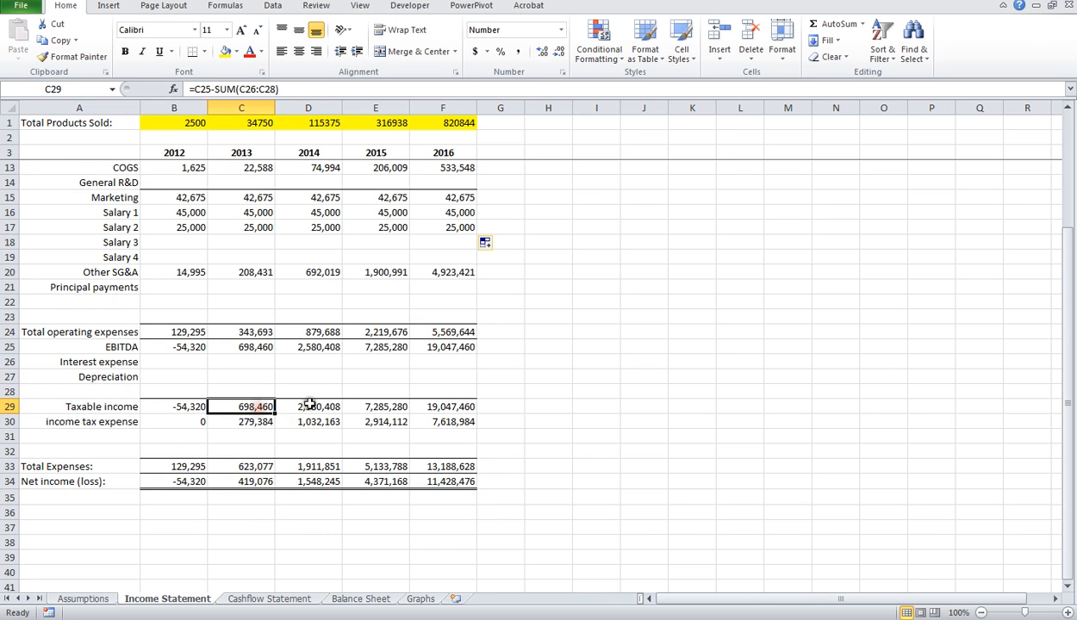
click(306, 405)
click(381, 403)
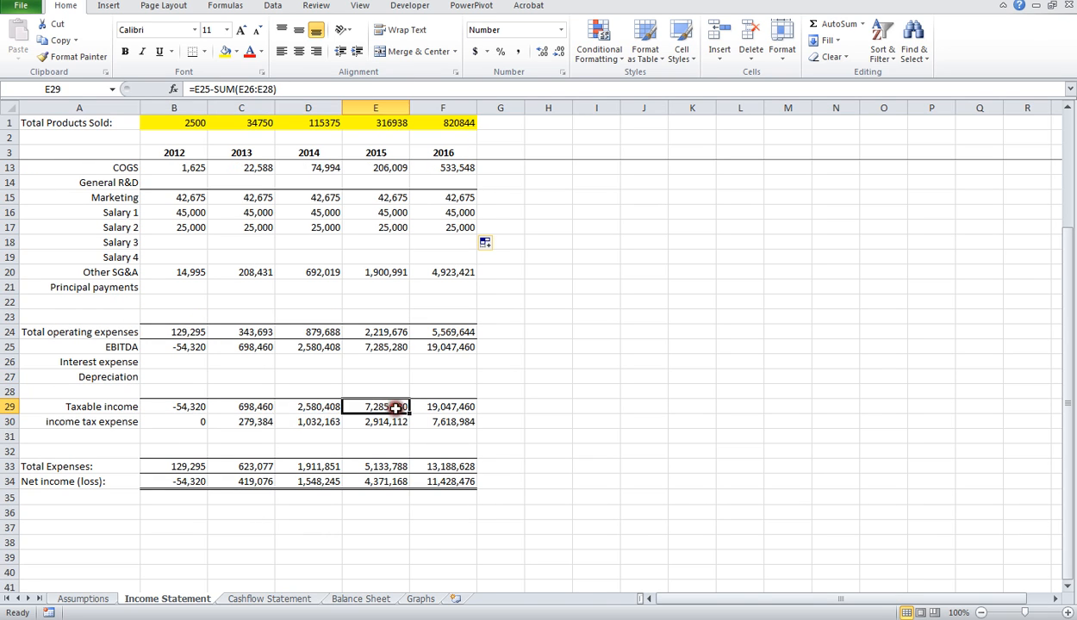
click(184, 409)
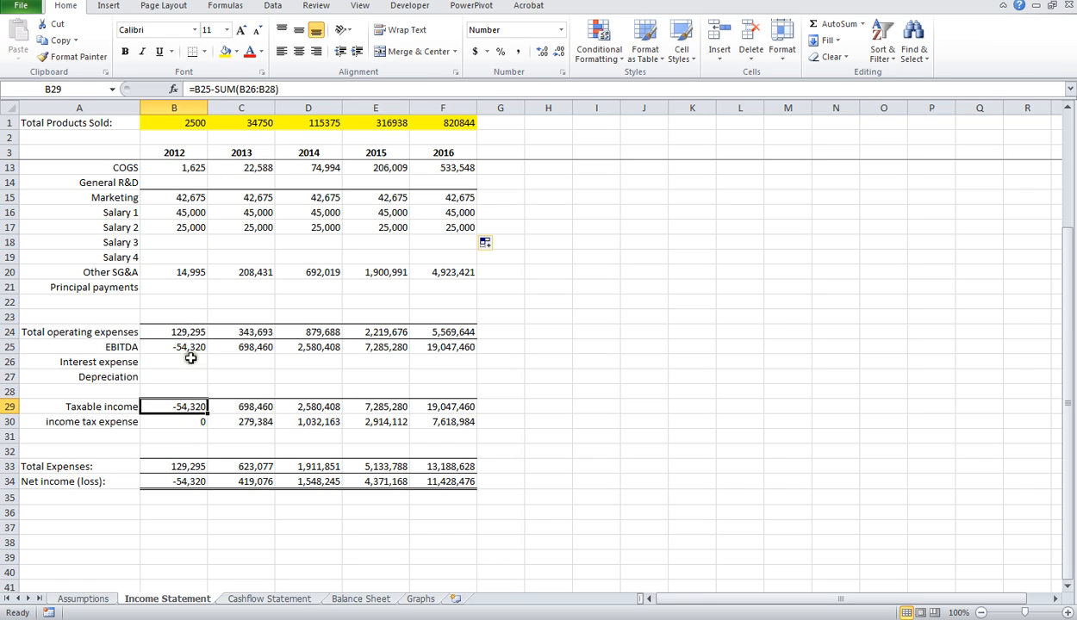
click(199, 420)
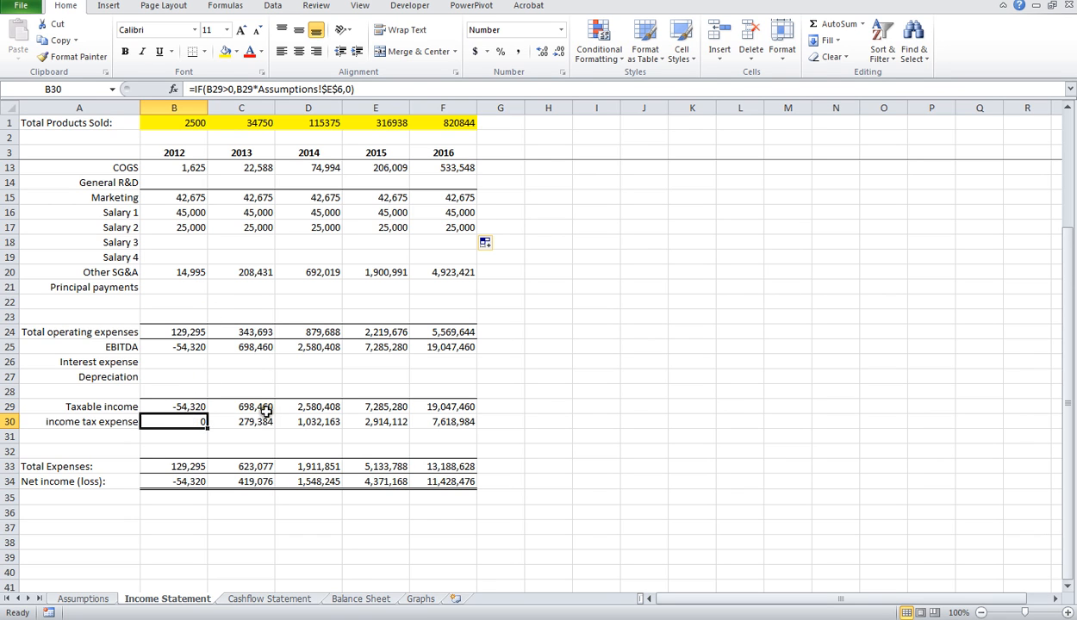
Step: Review the operations, investing, financing and year-end cash sections of the Cashflow Statement sheet, including the 2012 income taxes paid for last year cell
scroll(270, 517, up, 3)
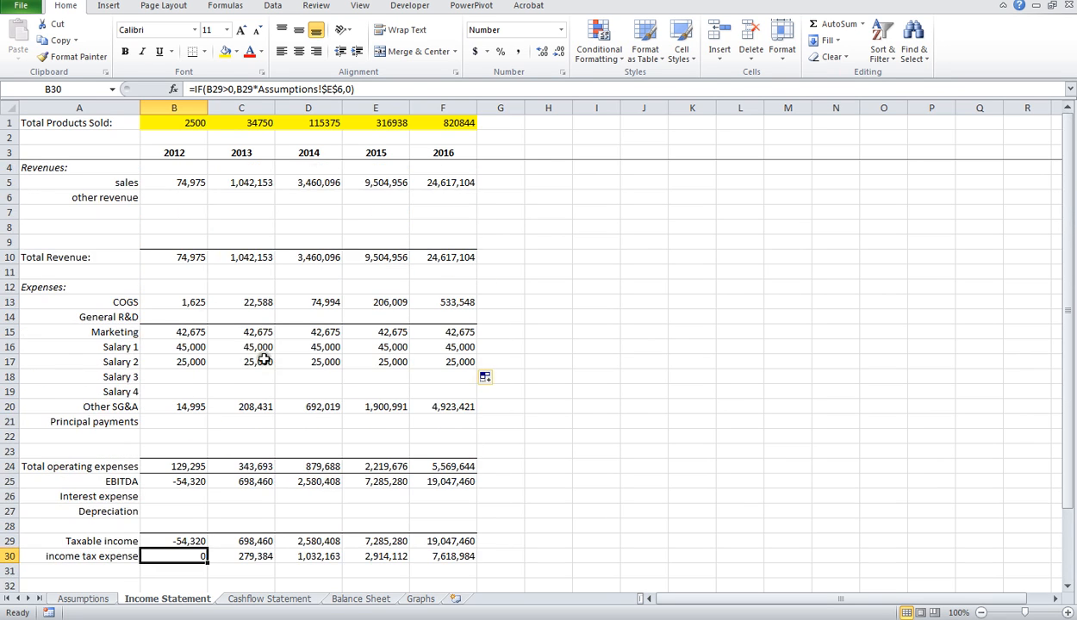
click(259, 600)
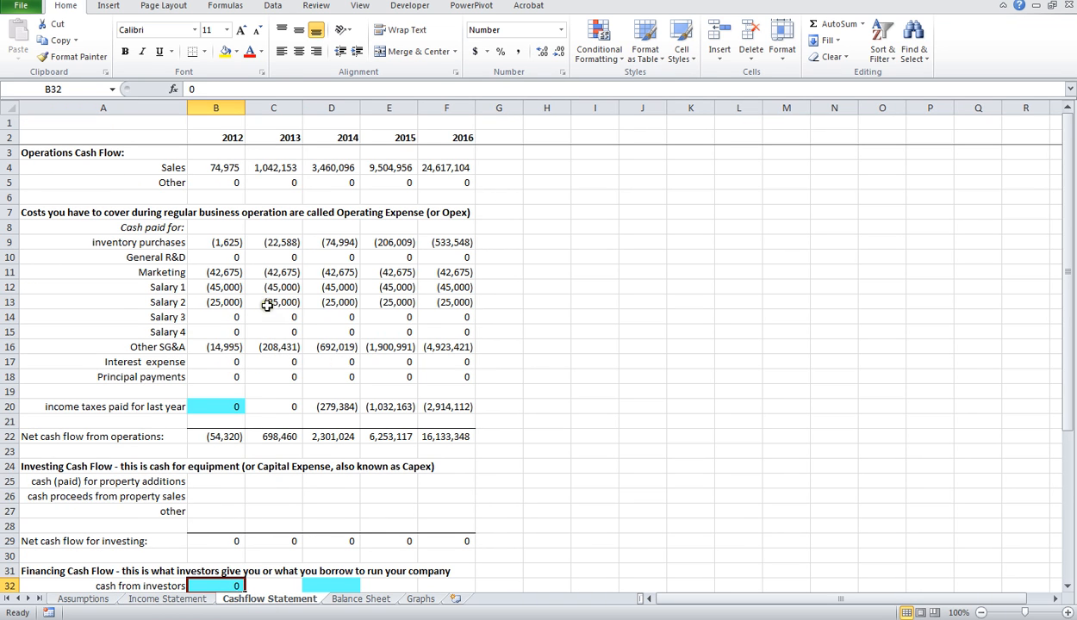
scroll(248, 220, down, 2)
scroll(248, 217, up, 2)
scroll(271, 297, down, 9)
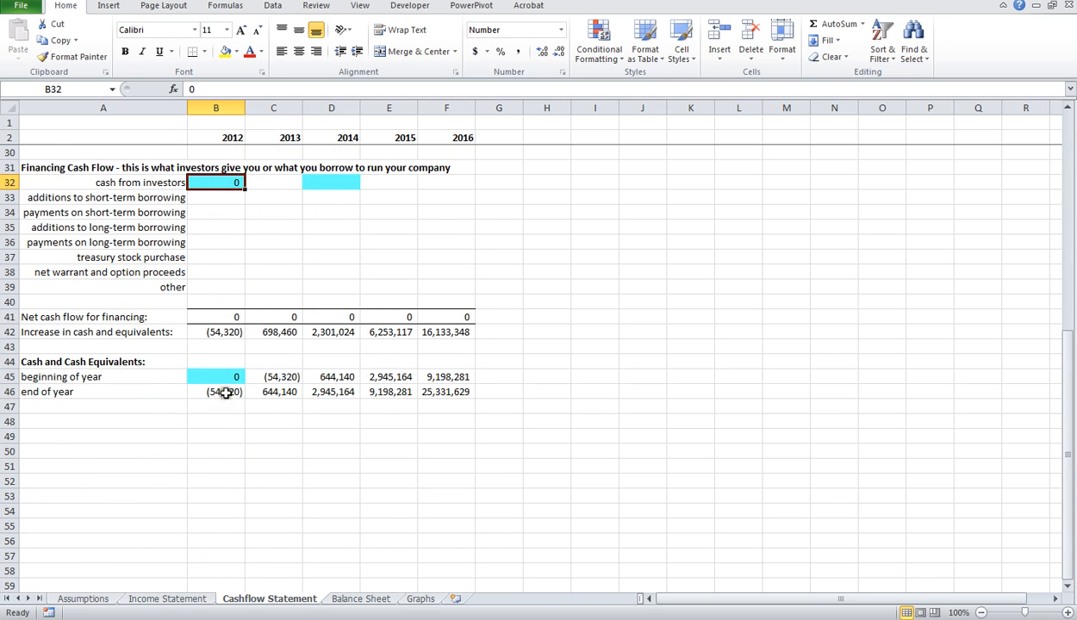
scroll(226, 393, up, 3)
scroll(230, 400, down, 3)
scroll(229, 418, up, 6)
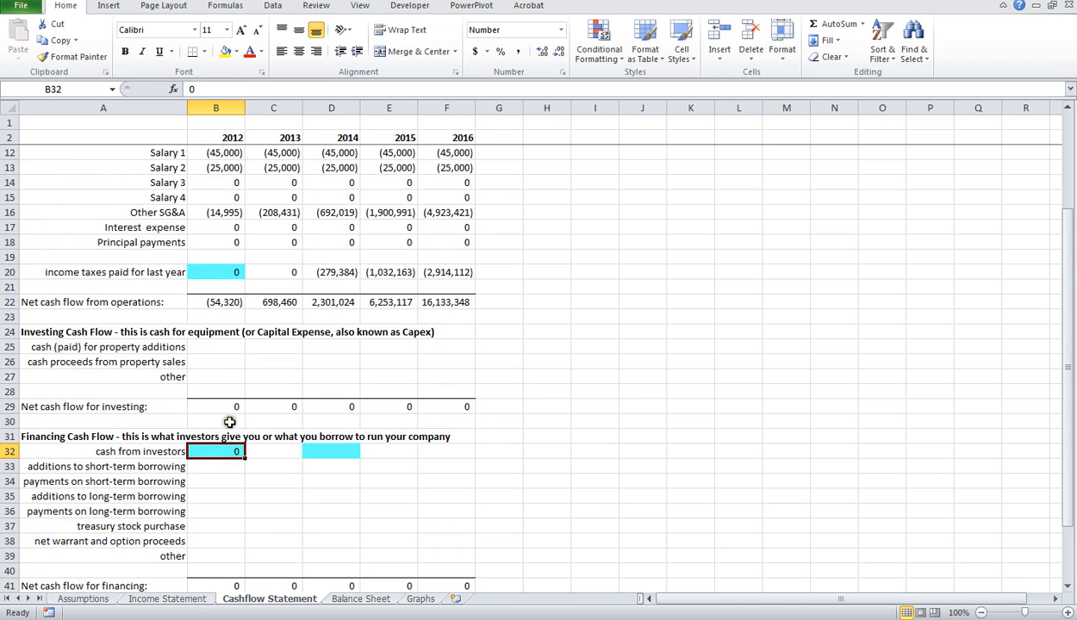
click(213, 272)
scroll(215, 273, up, 3)
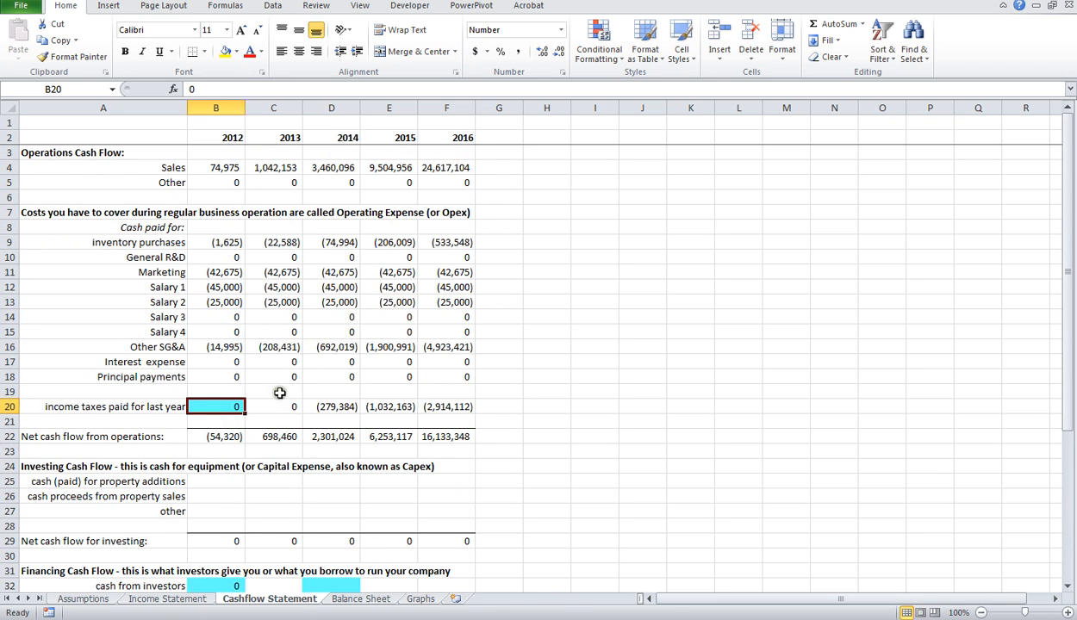
scroll(233, 416, down, 4)
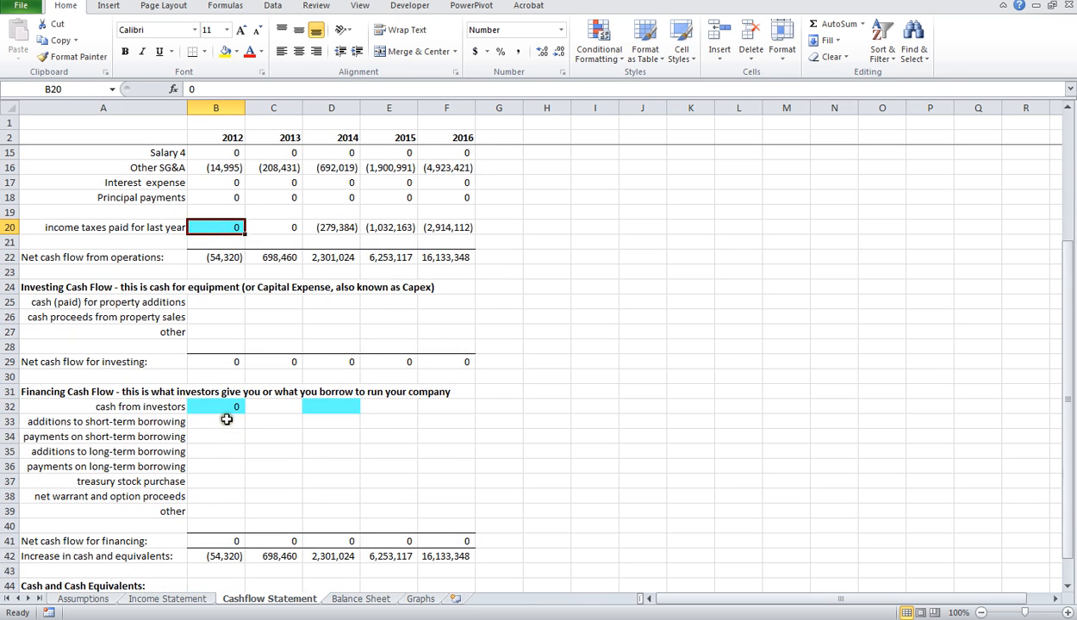
Step: Examine the highlighted 2012 and 2014 cash from investors input cells in the Financing Cash Flow section
click(226, 407)
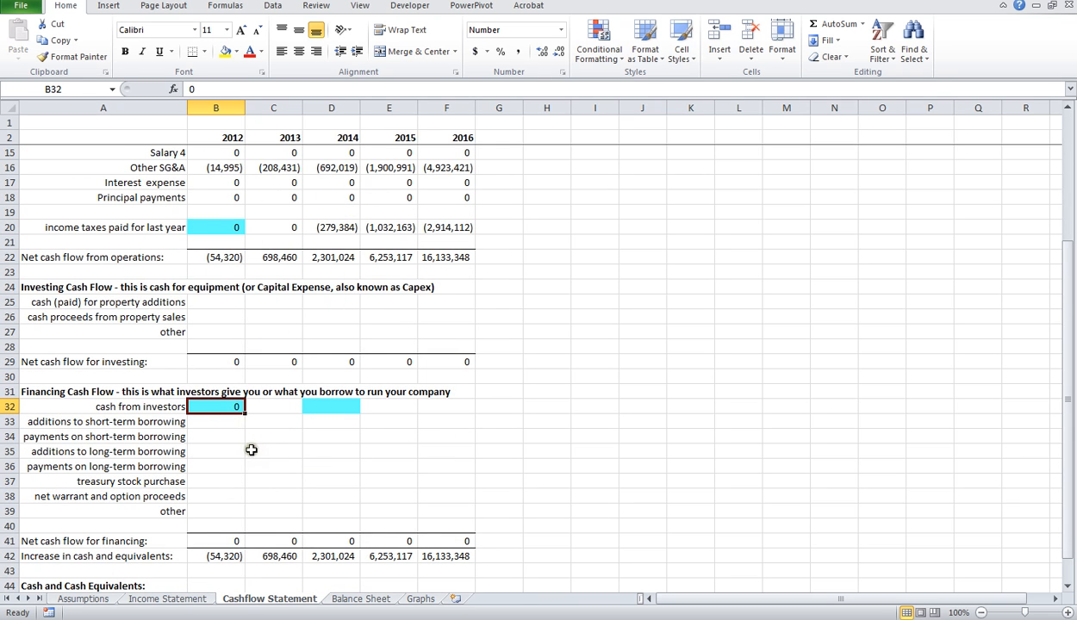
click(338, 408)
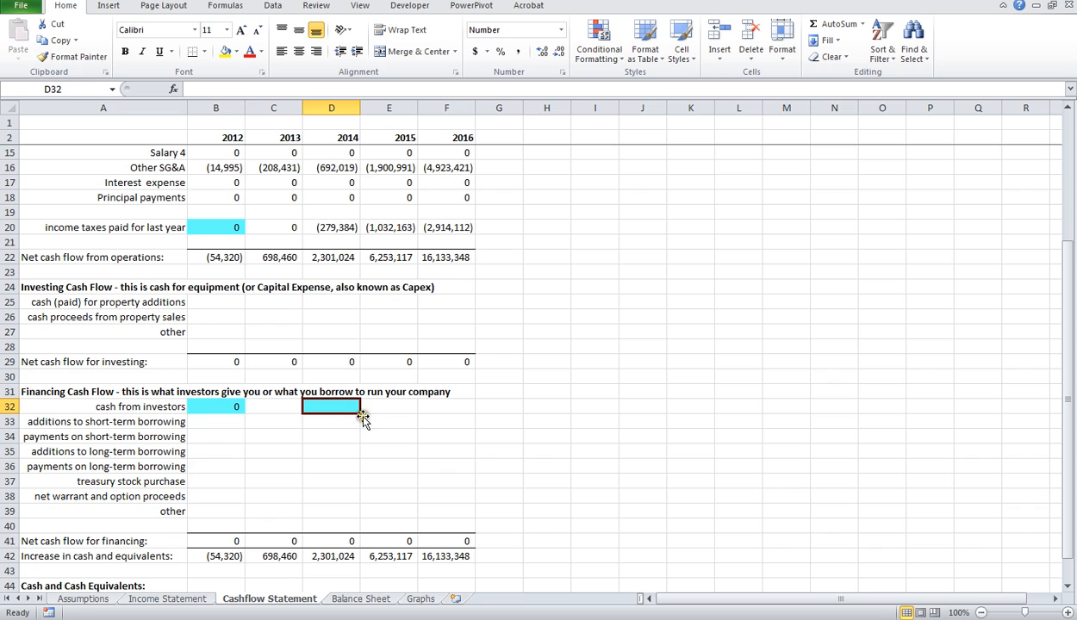
click(224, 406)
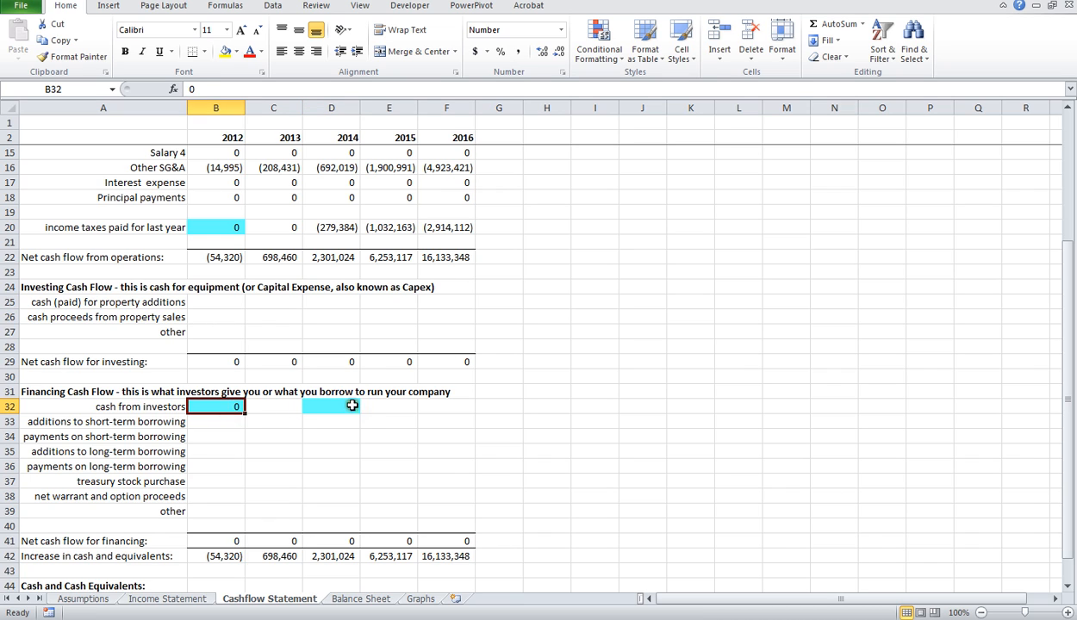
click(352, 405)
click(231, 407)
click(330, 407)
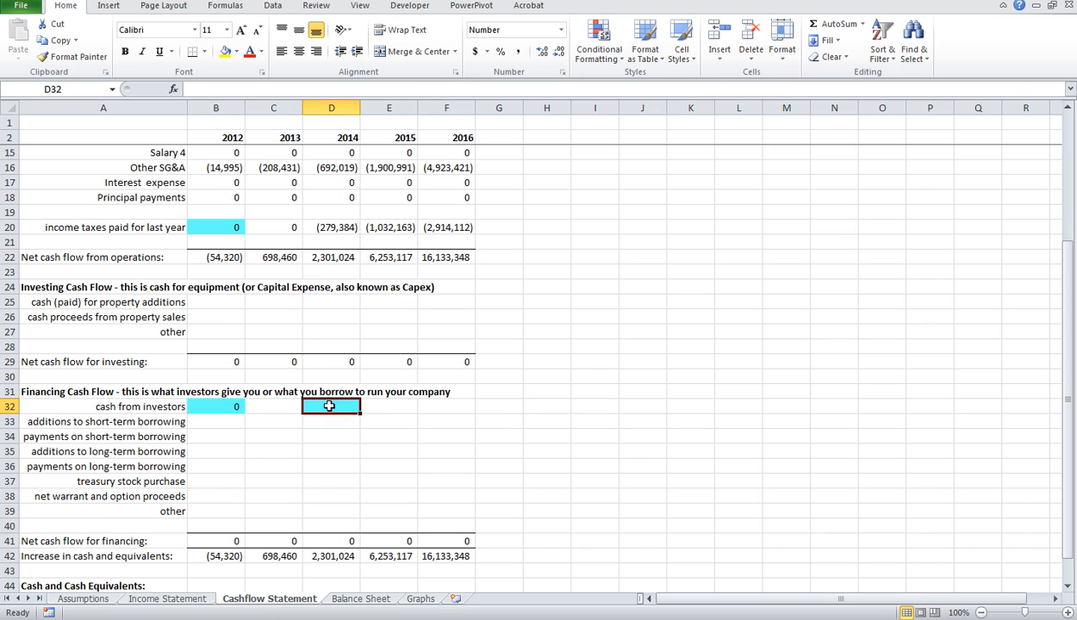
Step: Enter 100,000 as the 2012 cash from investors on the Cashflow Statement sheet
click(226, 407)
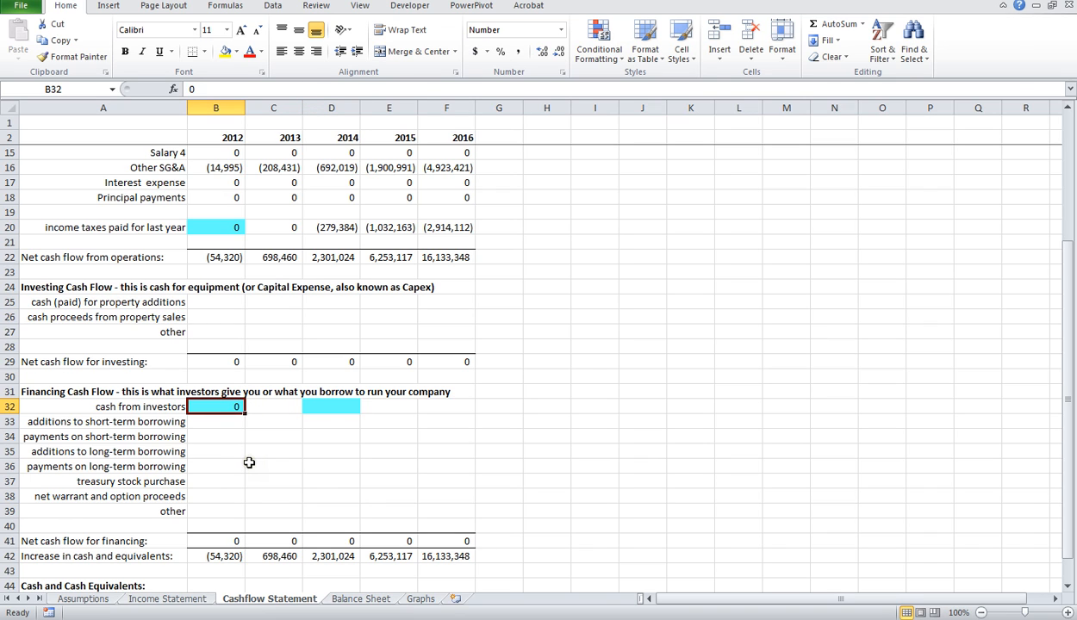
text(10000)
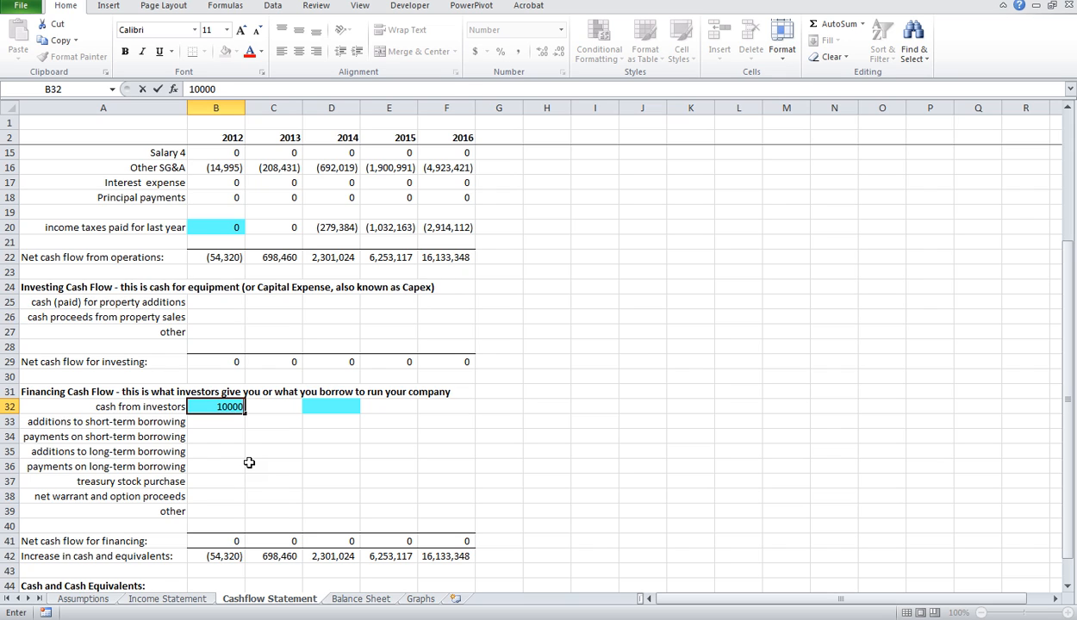
text(,000)
key(Return)
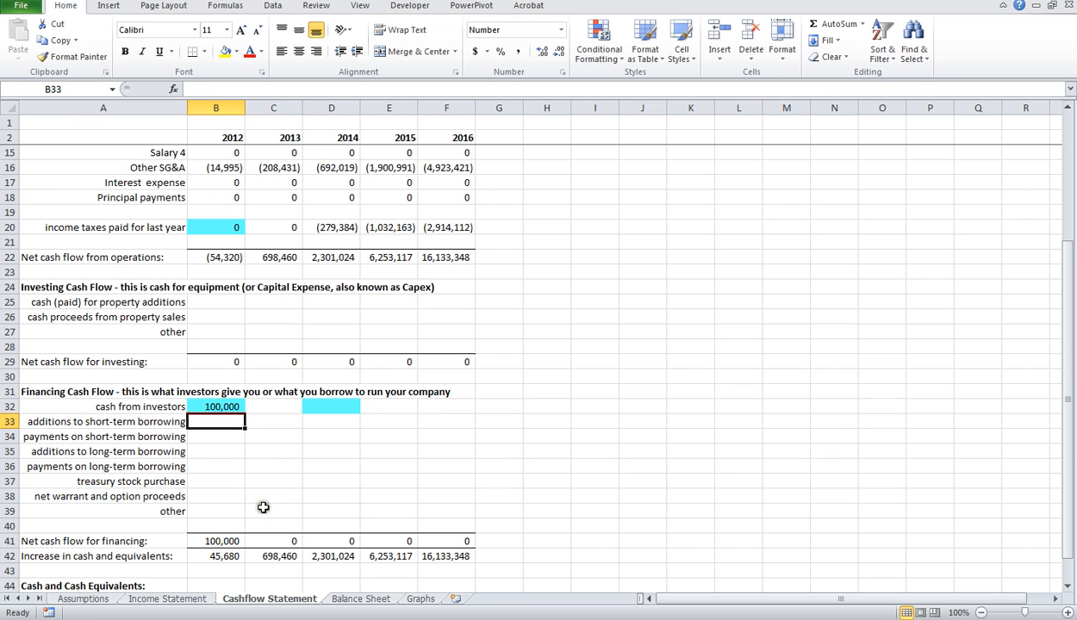
Step: Examine the 2012 Increase in cash and equivalents formula, the year-end cash rows and the 2012 cash from investors cell
click(230, 558)
scroll(228, 534, down, 2)
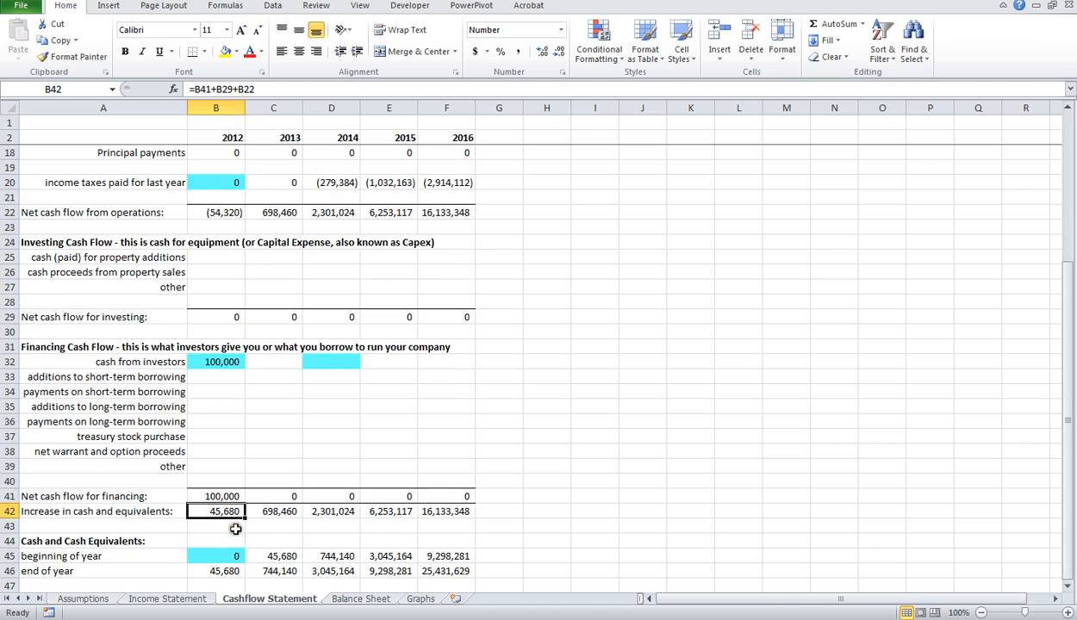
scroll(223, 511, down, 1)
click(231, 272)
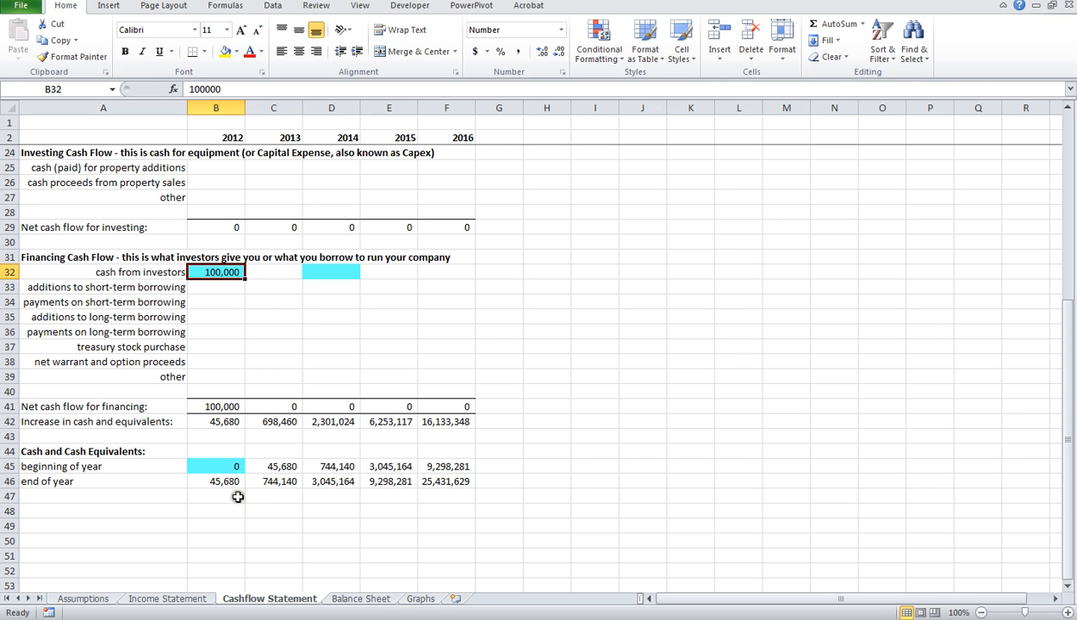
scroll(272, 392, up, 7)
scroll(254, 409, down, 4)
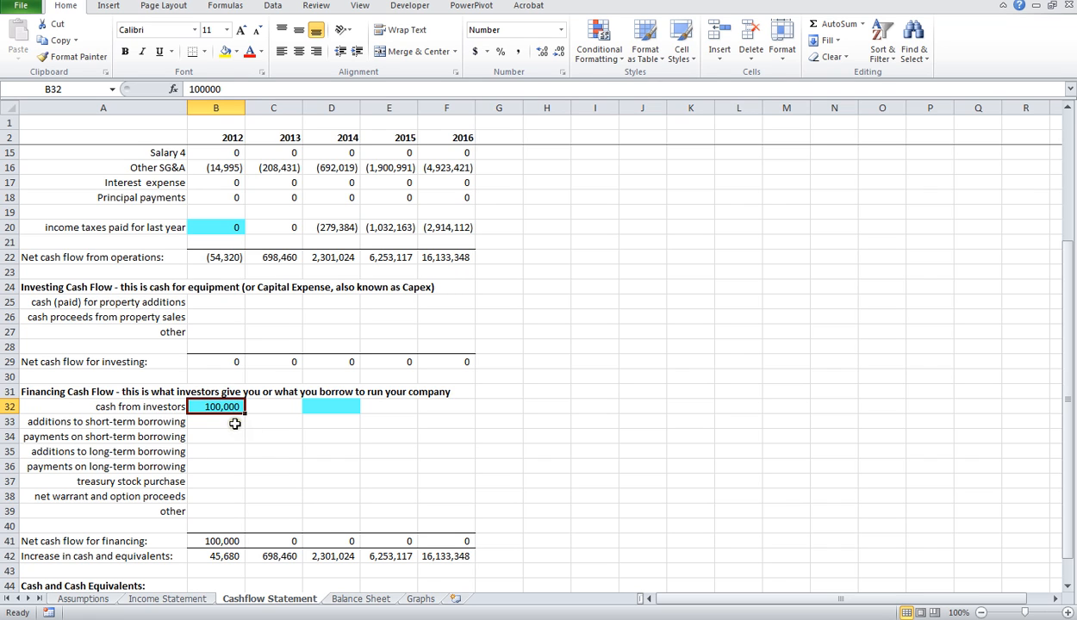
Step: Reset the 2012 cash from investors to 0 and check the 2012 Increase in cash and equivalents cell
text(0)
key(Return)
click(215, 556)
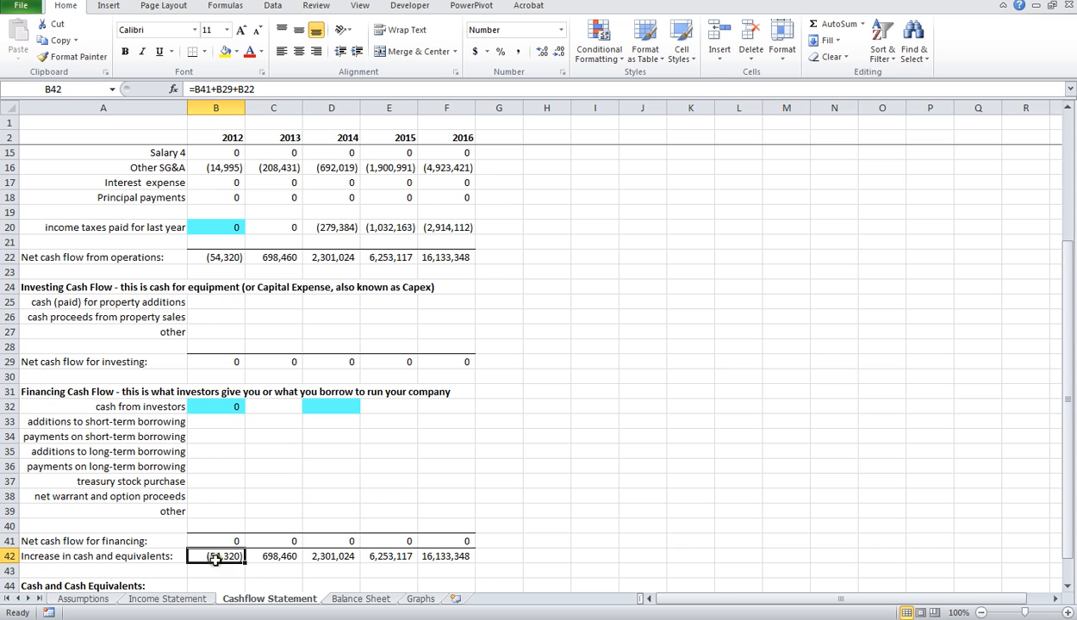
Step: Set the Referral coefficient (K) on the Assumptions sheet to 3 and check the effect on the Cashflow Statement
click(84, 598)
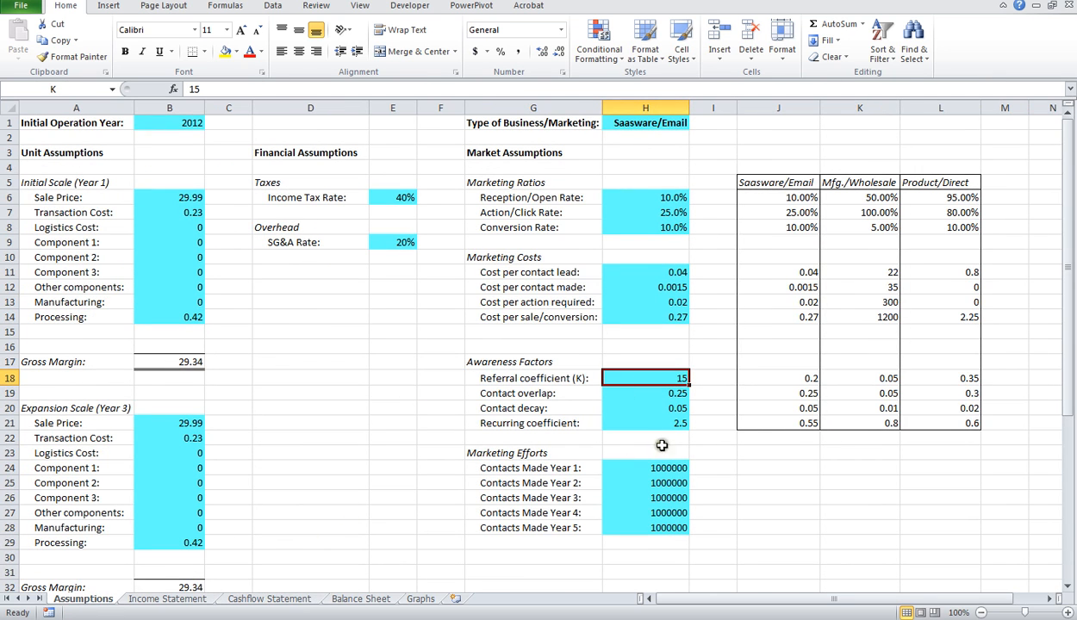
text(3)
key(Return)
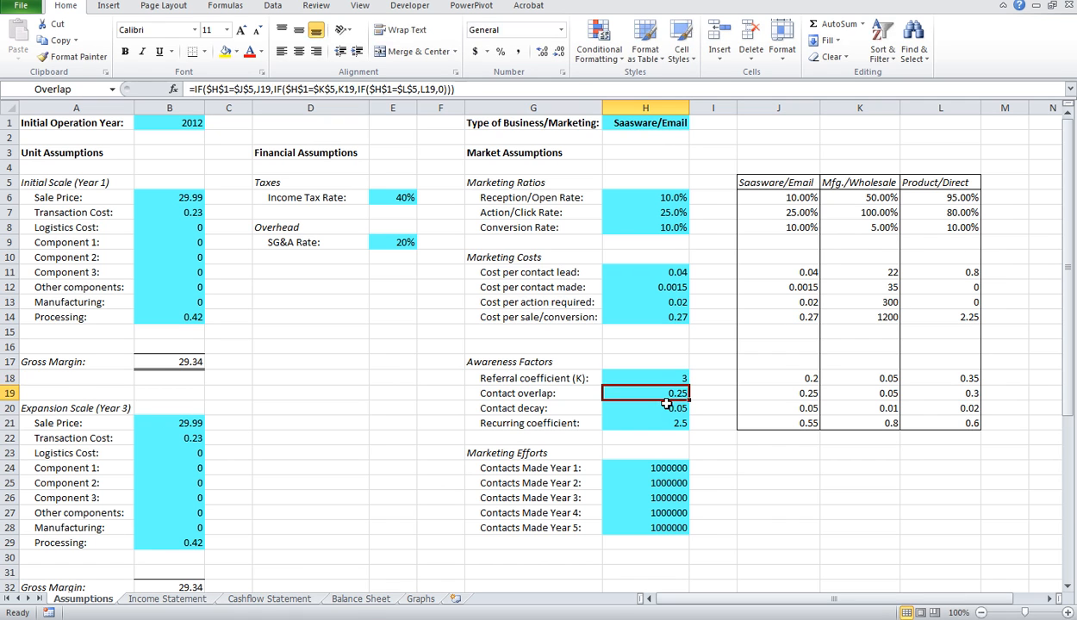
click(274, 599)
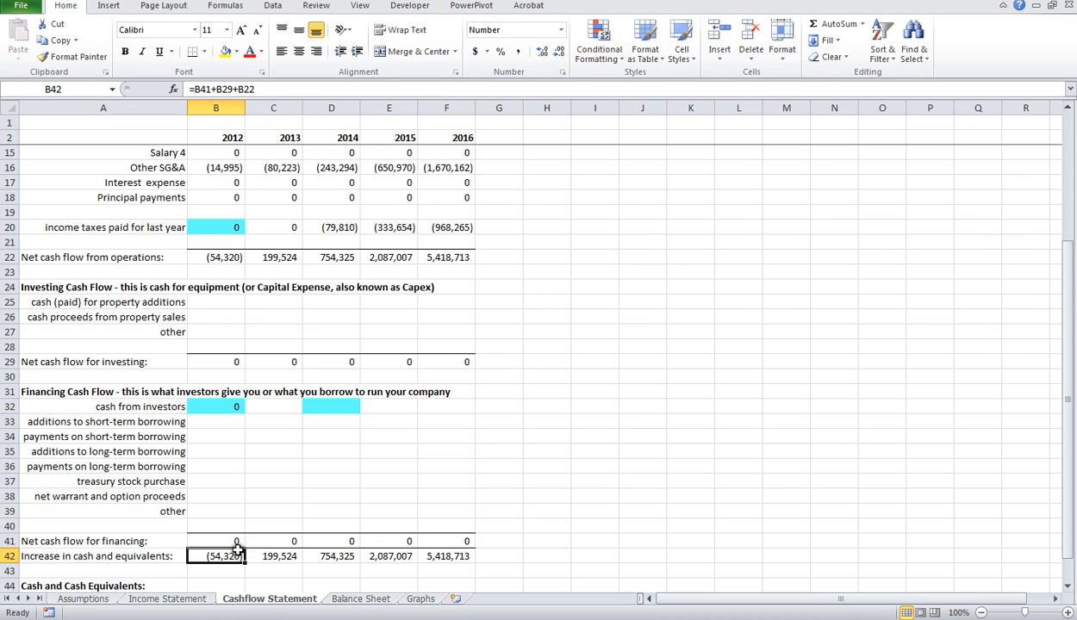
Step: Set the Referral coefficient (K) on the Assumptions sheet back to 15
click(99, 600)
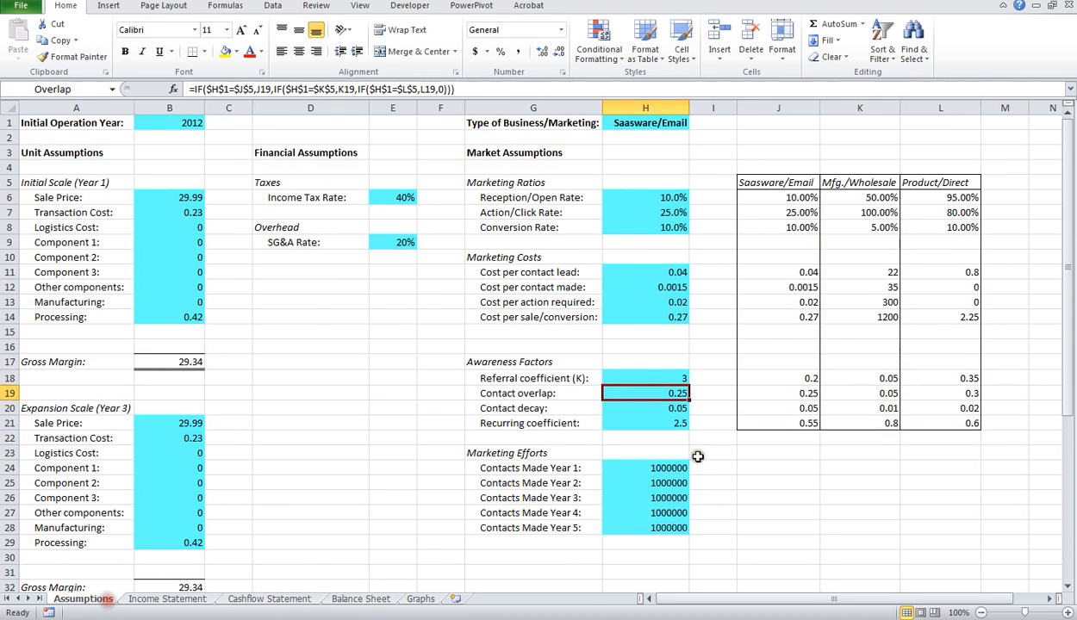
click(670, 381)
text(15)
key(Return)
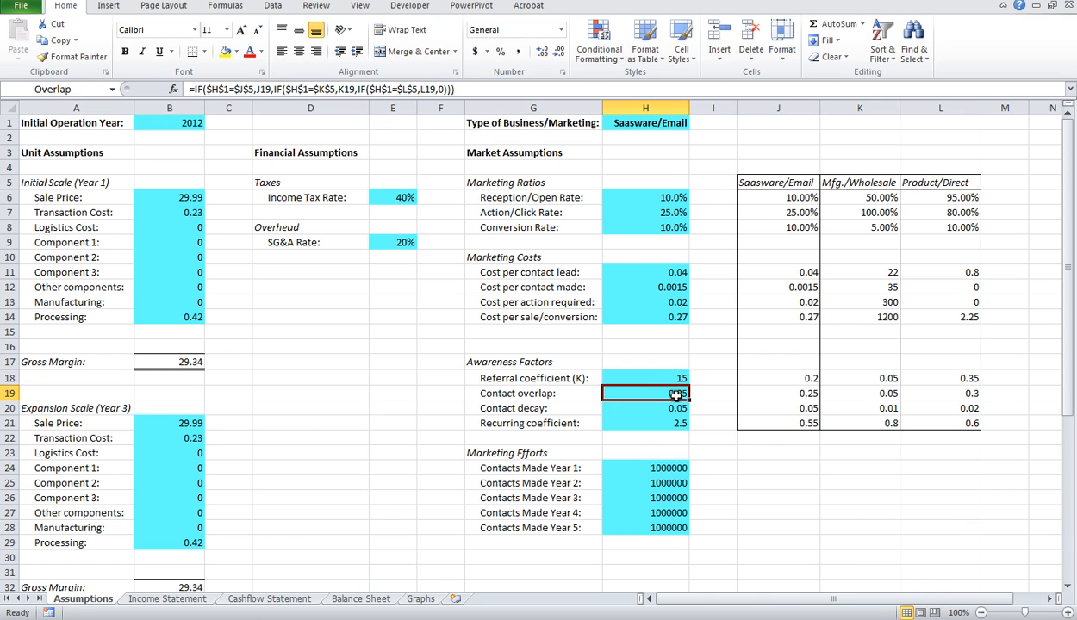
Step: Review the Income Statement sheet from revenues to income tax expense, and return to the Cashflow Statement sheet
click(177, 600)
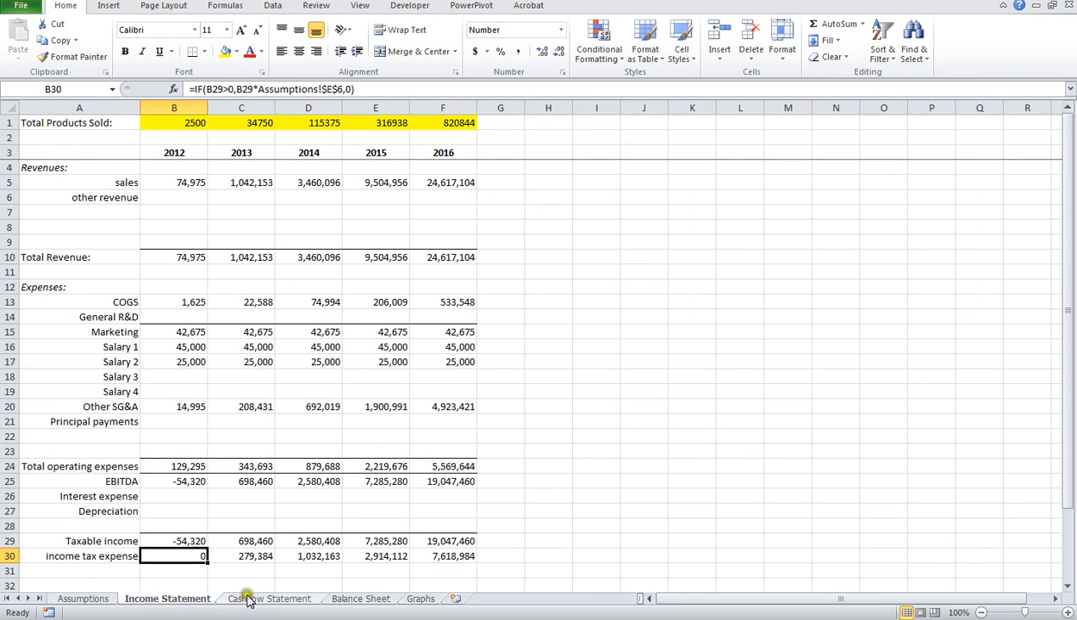
scroll(234, 548, down, 5)
scroll(241, 586, up, 5)
click(258, 598)
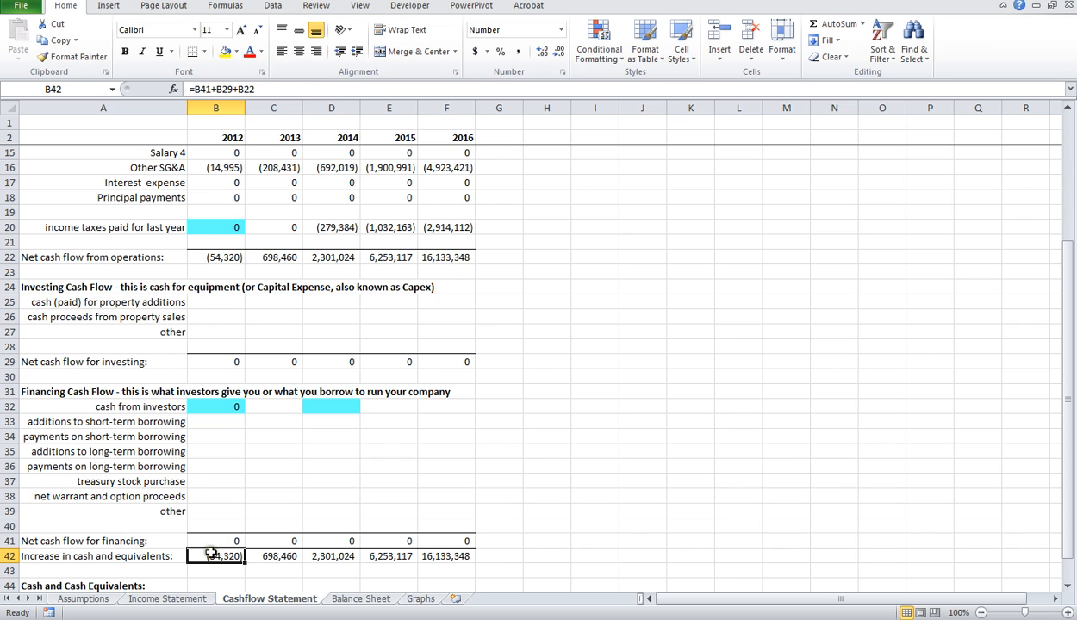
Step: Set the 2012 cash from investors in the Financing Cash Flow section to 100,000
click(229, 406)
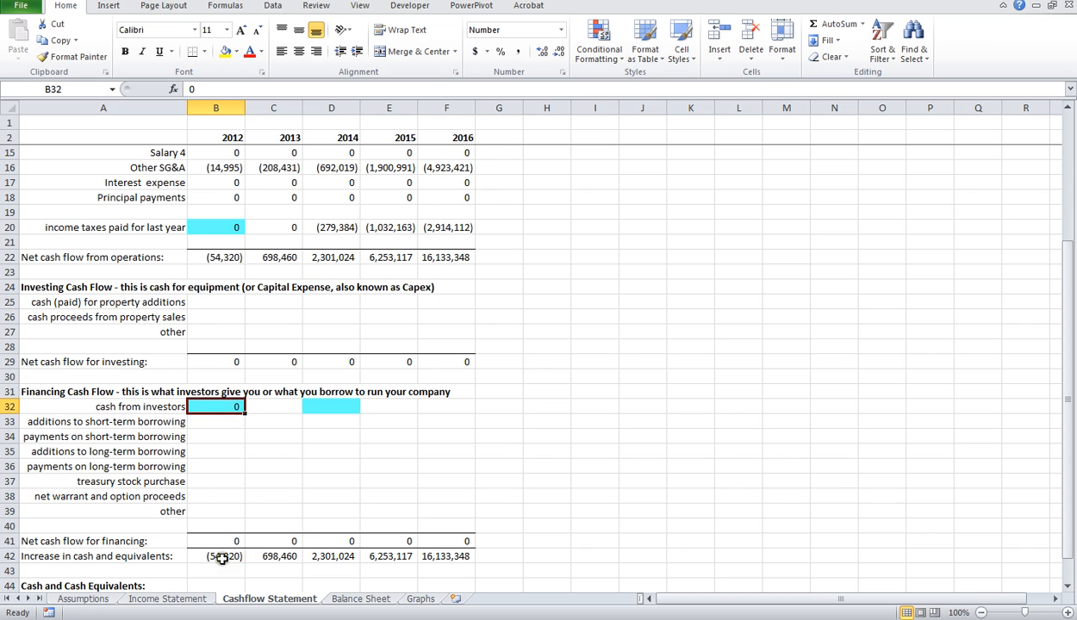
text(10000)
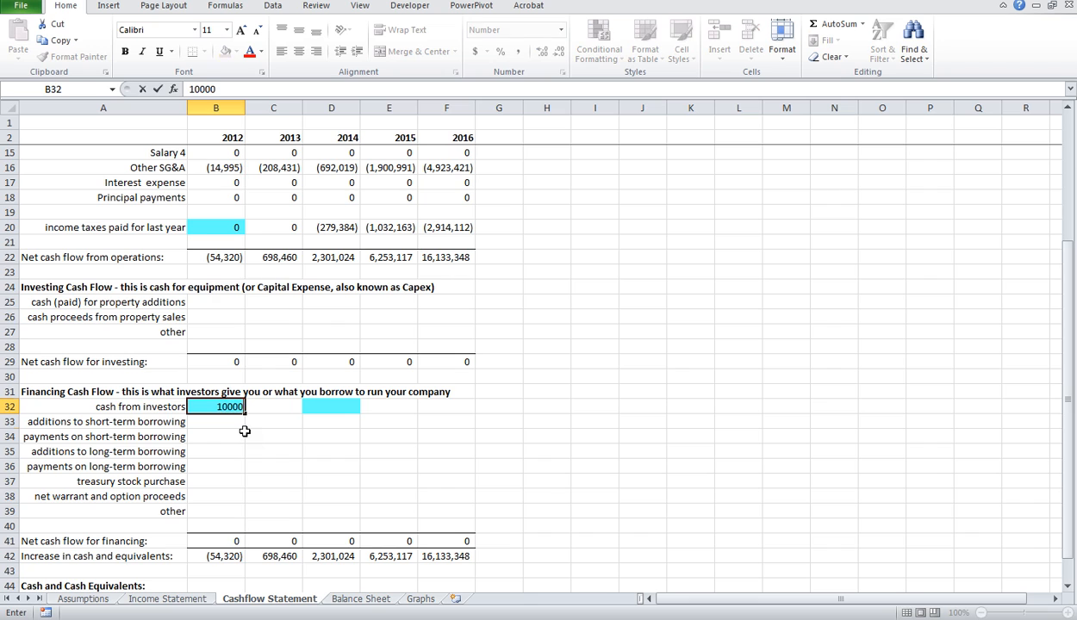
key(Return)
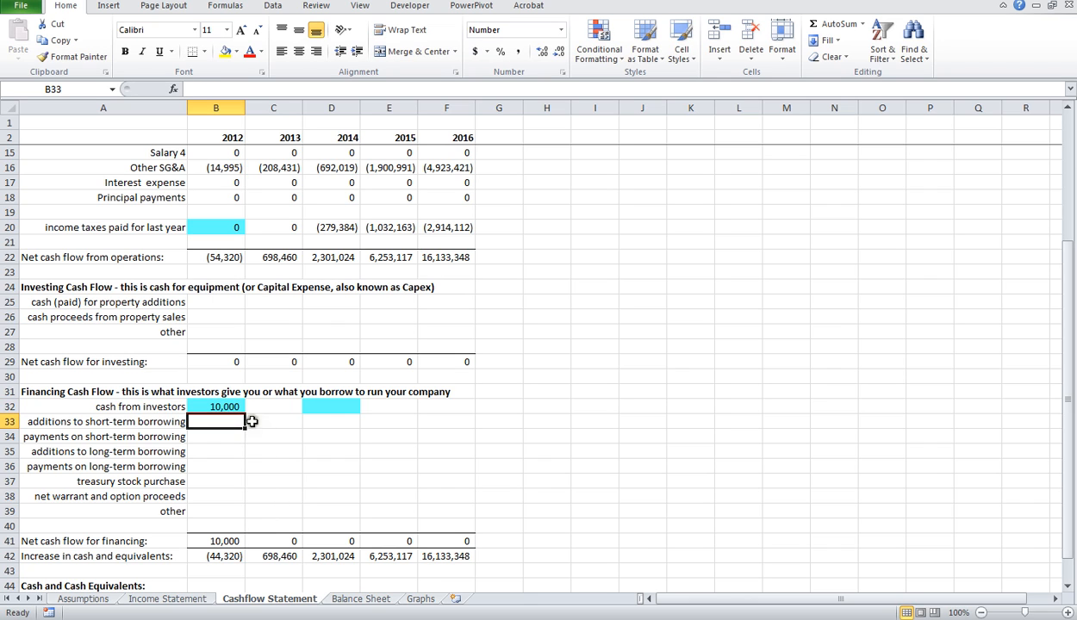
click(232, 408)
text(10)
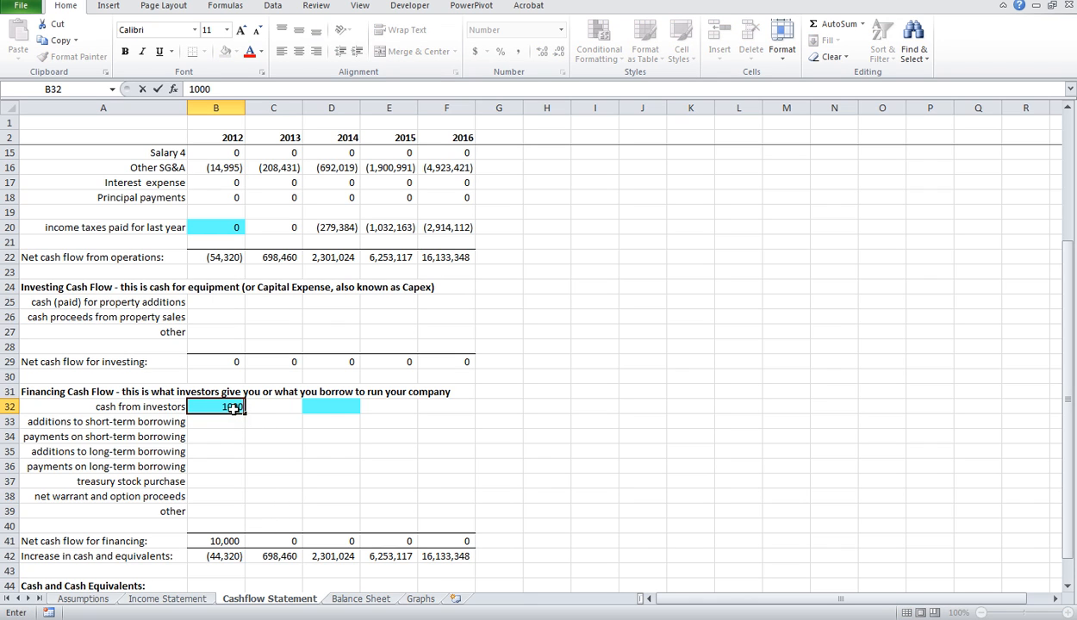
key(Return)
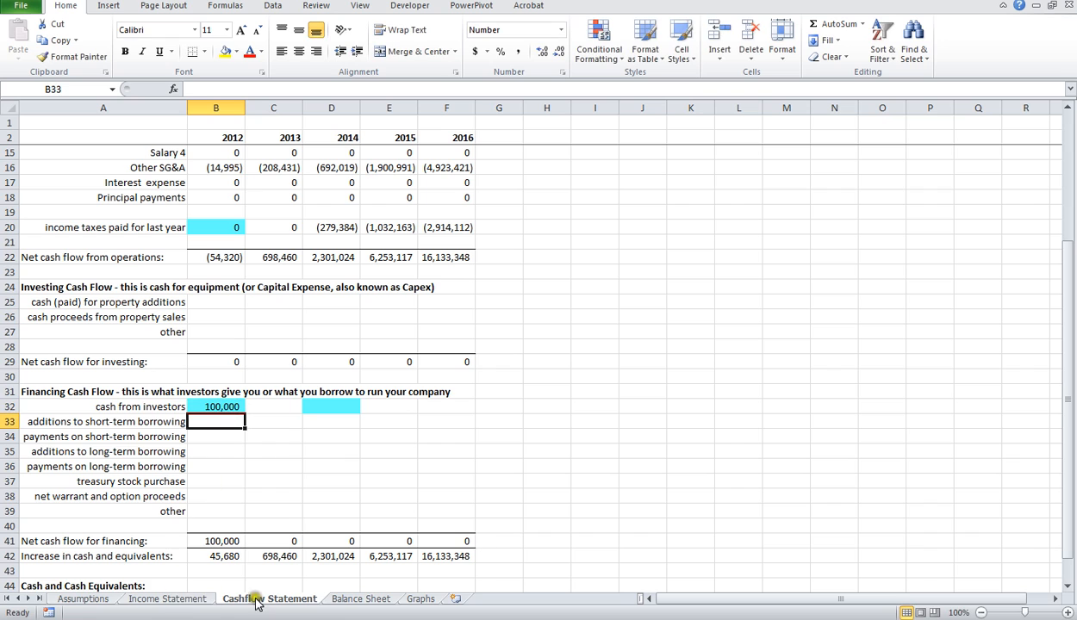
Step: Review the Current Assets and Property rows for 2012 through 2016 on the Balance Sheet, from accounts receivable to fixtures and equipment
click(360, 601)
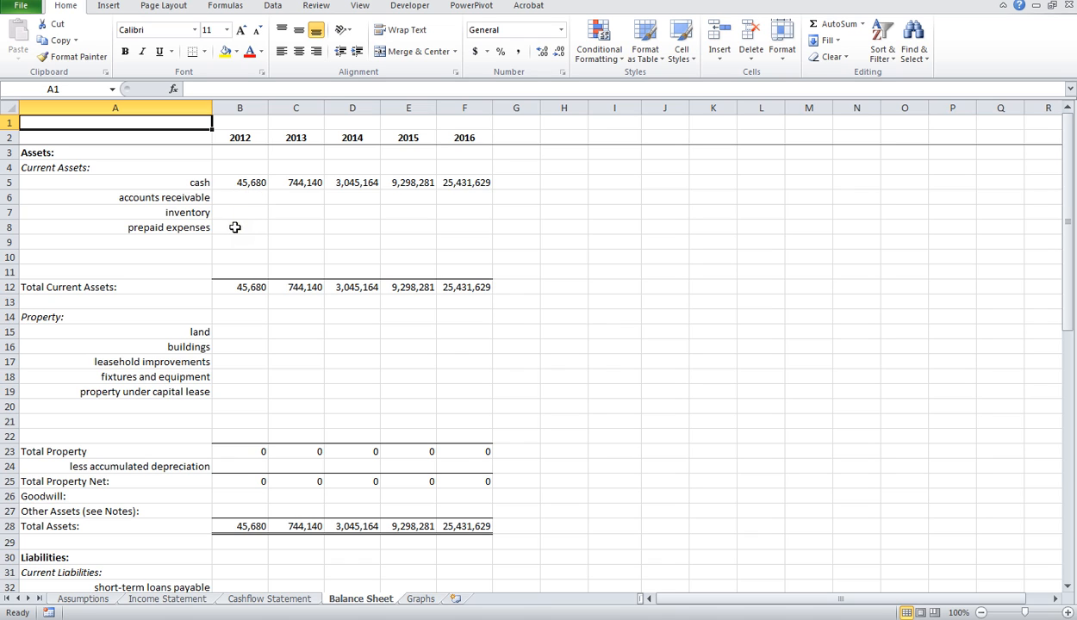
drag(237, 195, 468, 228)
click(165, 243)
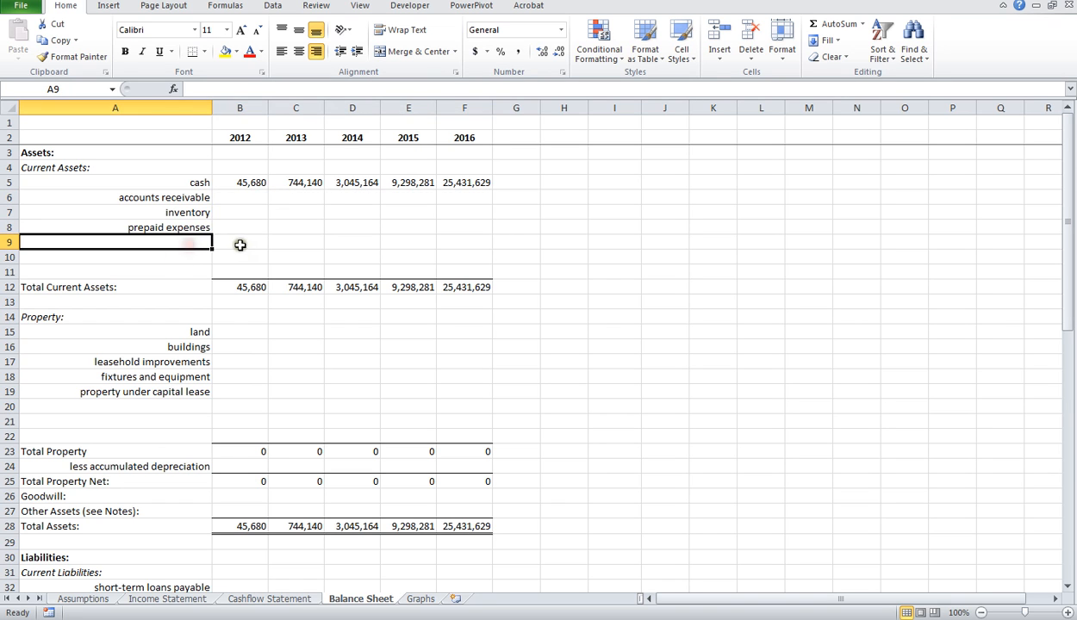
scroll(220, 332, down, 1)
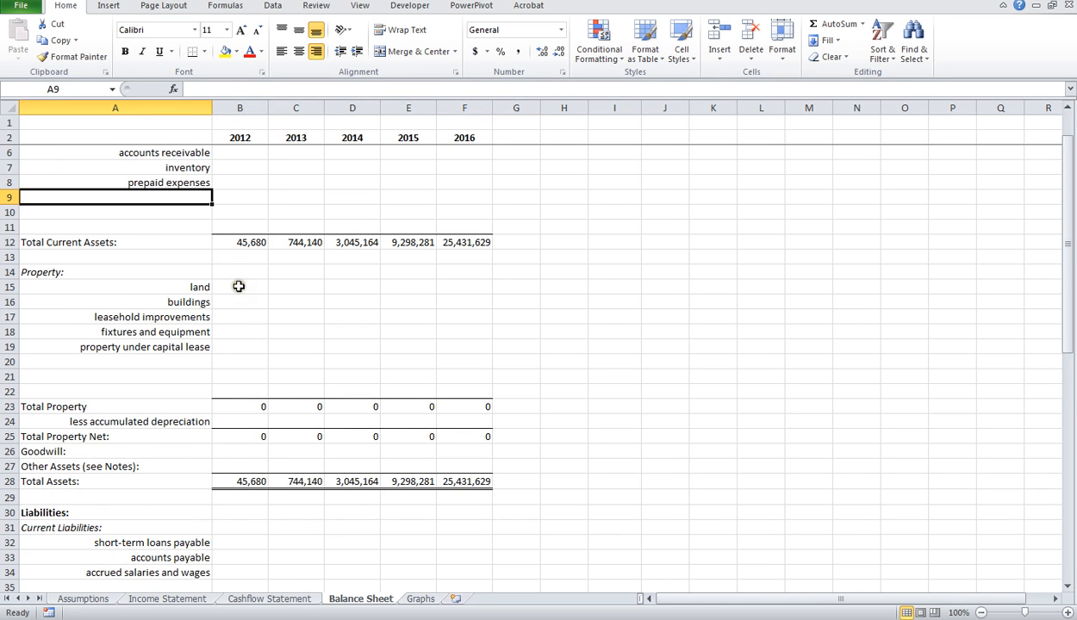
drag(238, 286, 463, 302)
drag(235, 333, 455, 336)
Step: Review the short-term loans payable and accounts payable rows for 2012 through 2016, and return to the Assets heading
scroll(416, 338, down, 4)
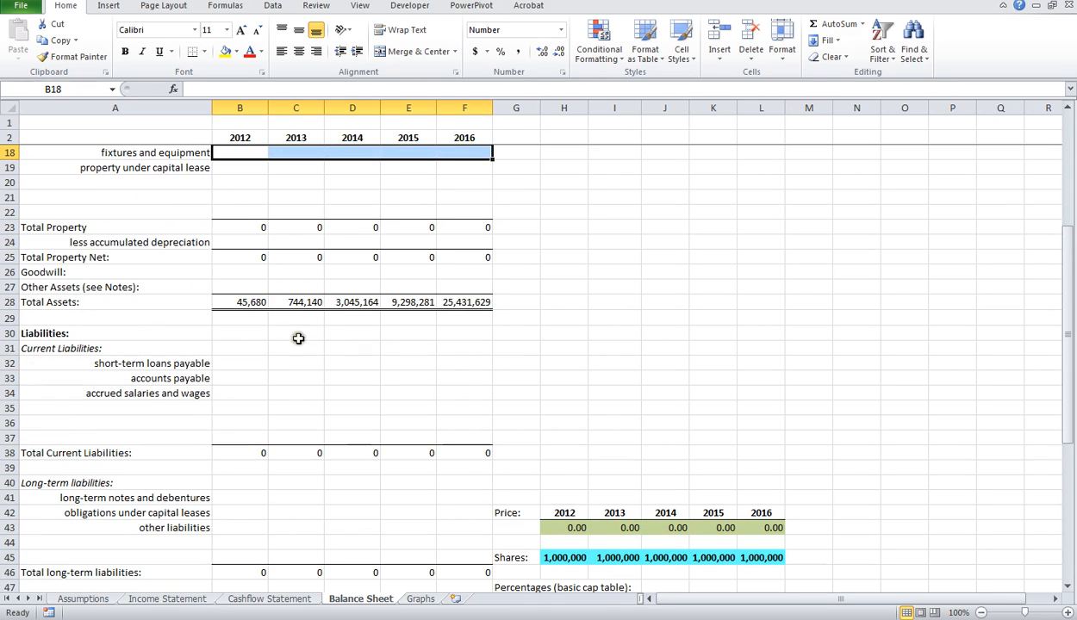
click(224, 364)
drag(224, 364, 473, 362)
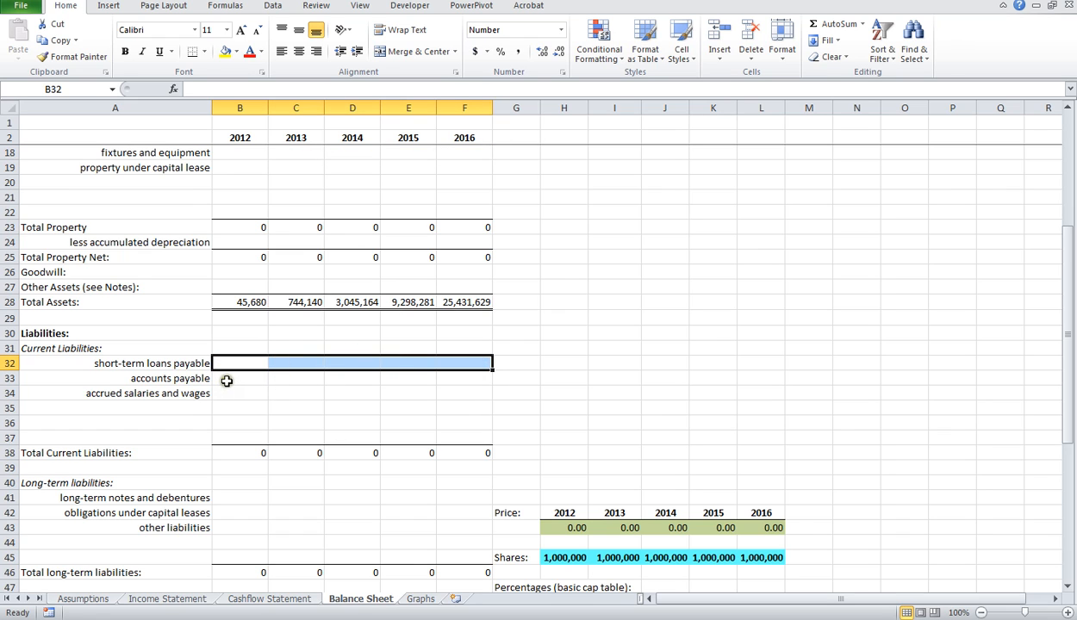
click(223, 379)
drag(249, 380, 461, 379)
scroll(233, 349, up, 5)
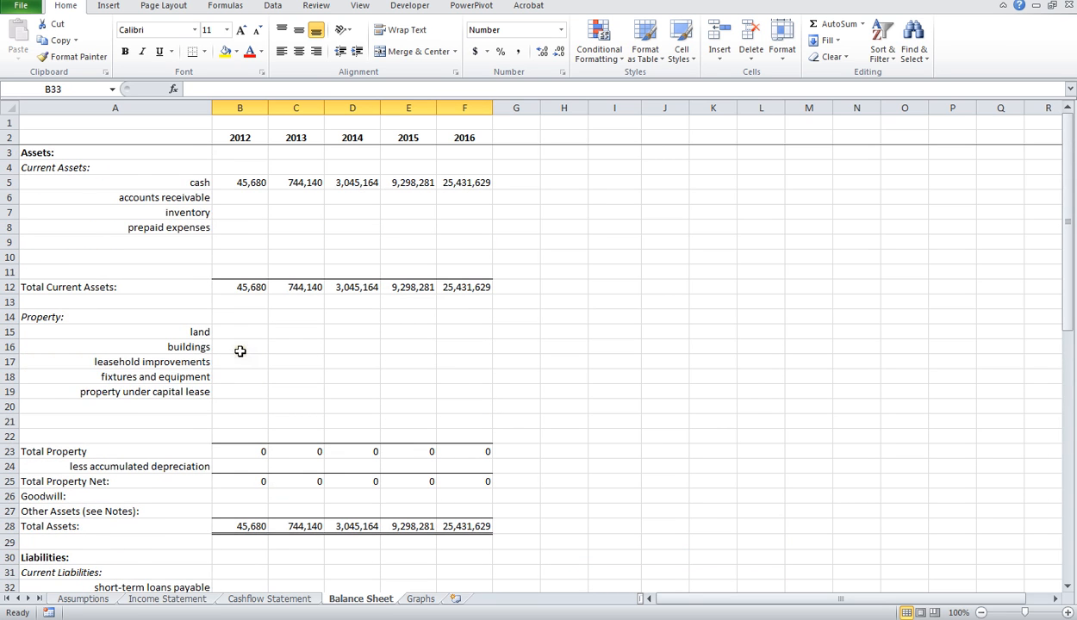
click(51, 153)
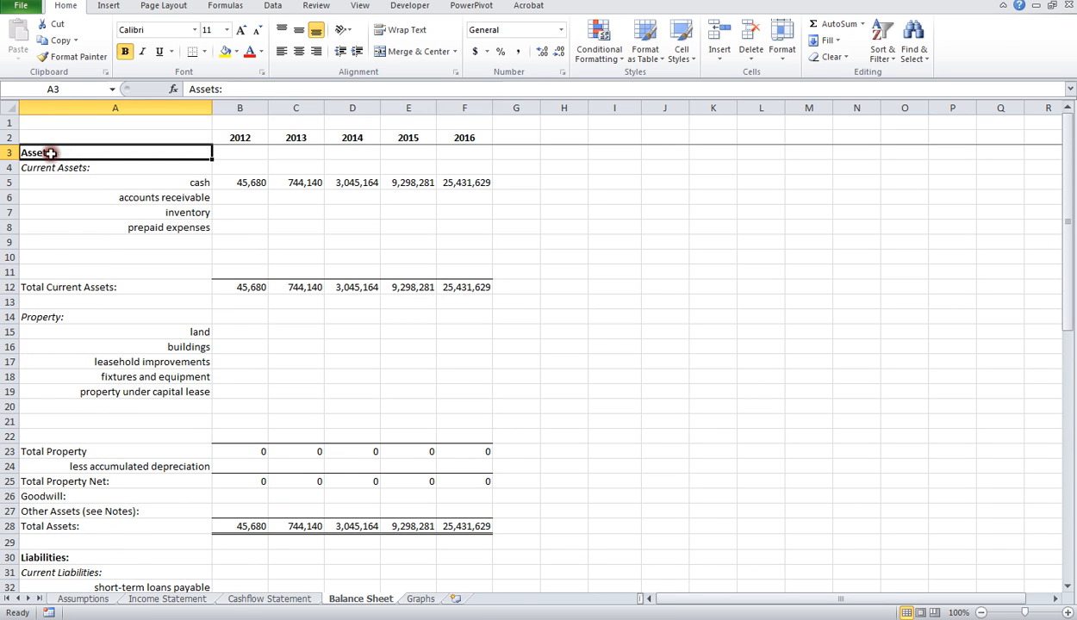
Step: Locate the Liabilities and Stockholders' equity sections on the Balance Sheet and compare them with the Assets section
scroll(61, 413, down, 3)
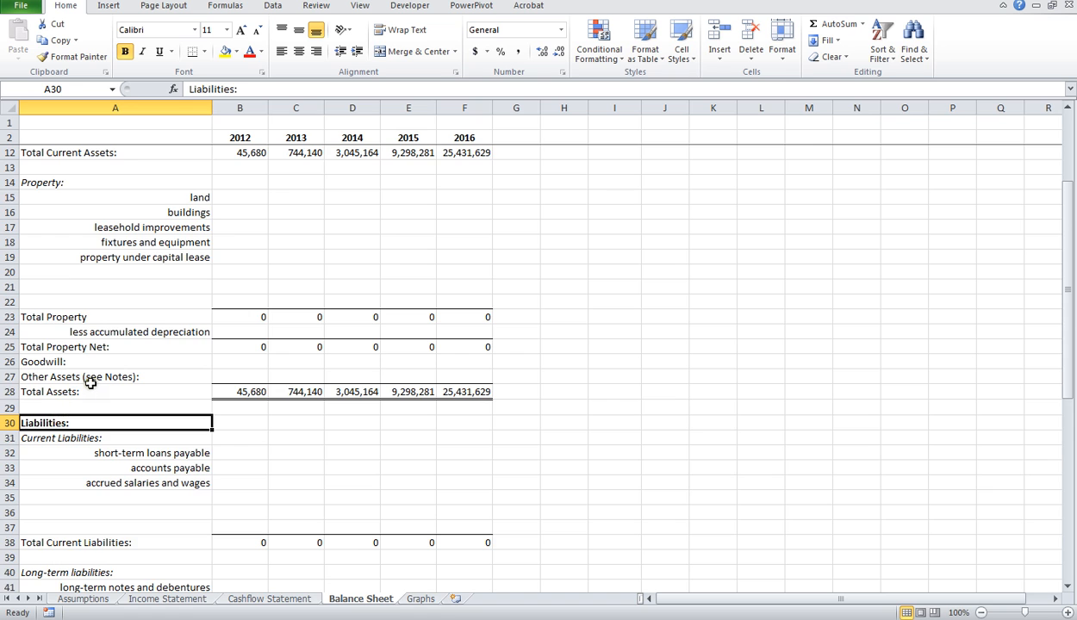
scroll(80, 346, up, 3)
scroll(50, 503, down, 9)
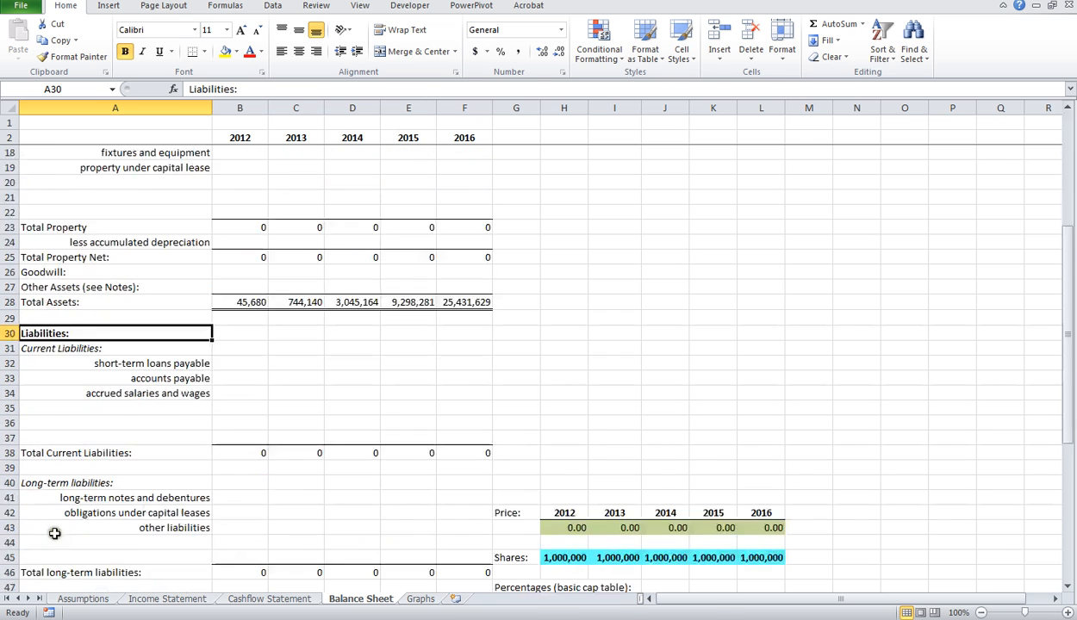
scroll(90, 435, down, 4)
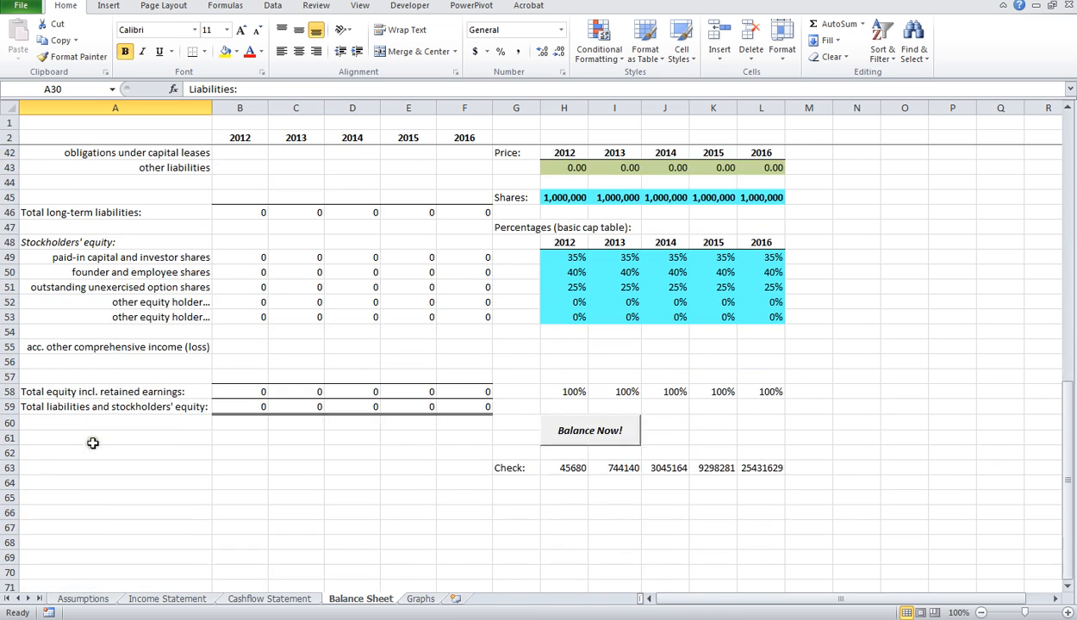
scroll(99, 395, up, 5)
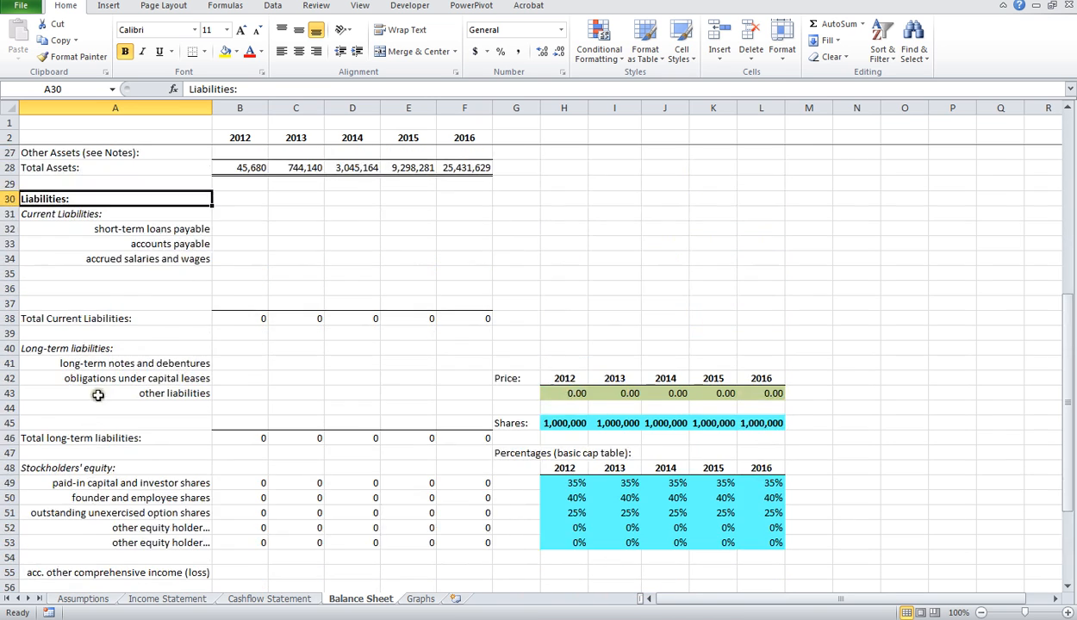
click(67, 462)
scroll(82, 387, up, 8)
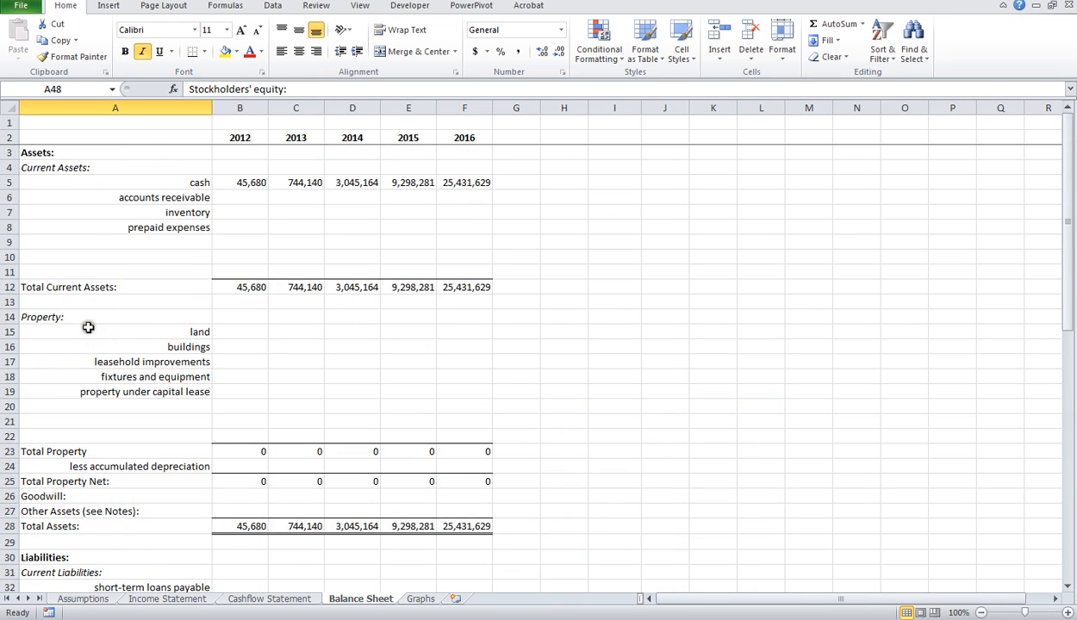
scroll(77, 476, down, 4)
click(61, 371)
scroll(61, 370, down, 5)
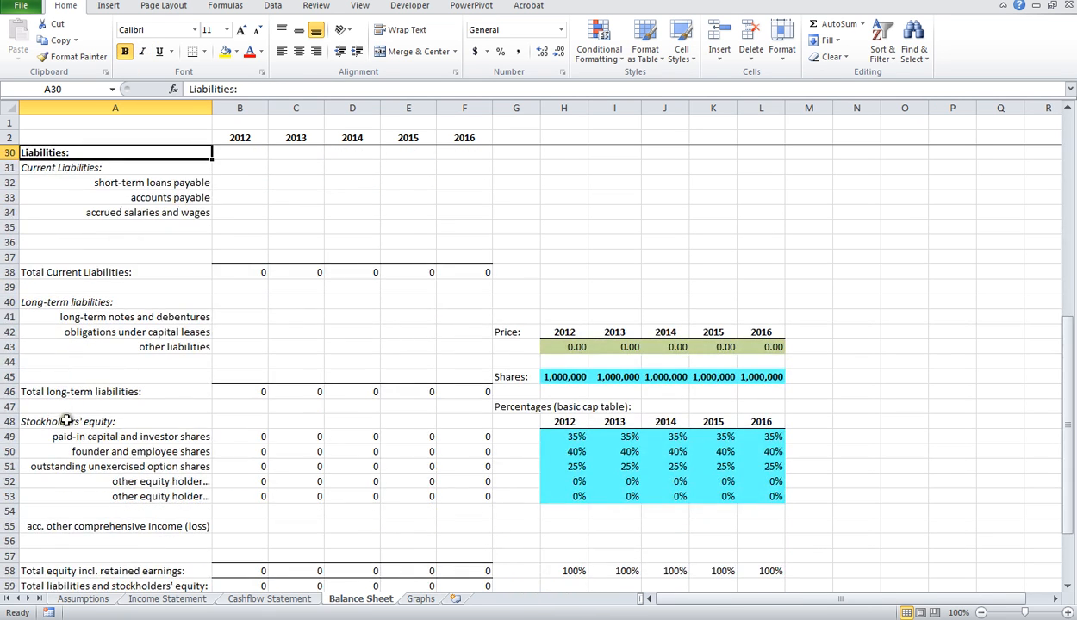
click(67, 421)
scroll(76, 380, up, 9)
click(37, 152)
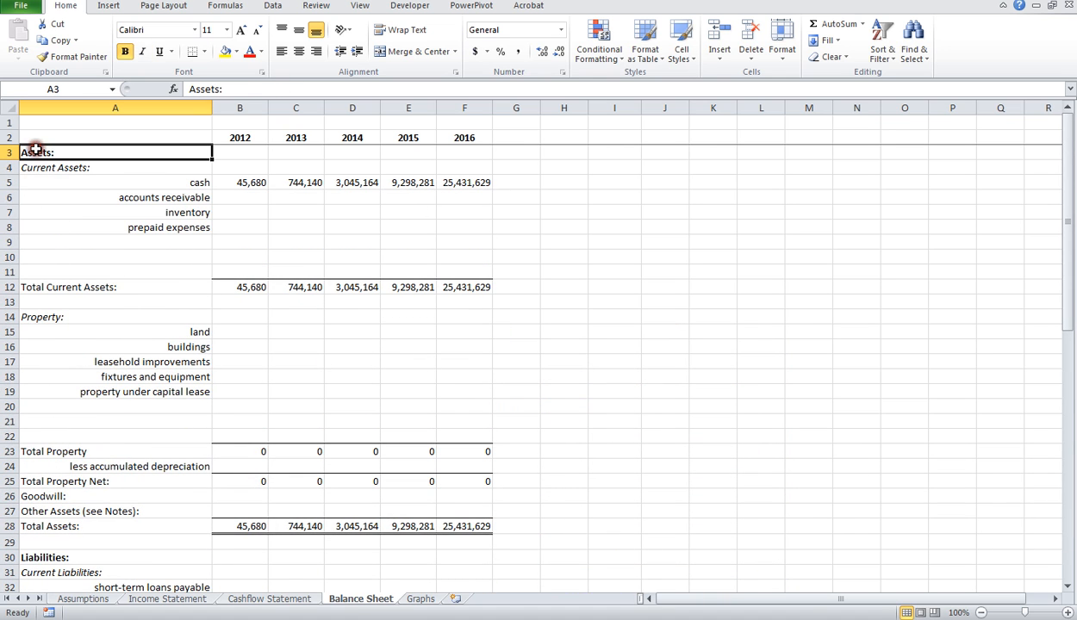
Step: Trace the Balance Sheet from the Assets heading through Liabilities down to Stockholders' equity
scroll(139, 284, down, 6)
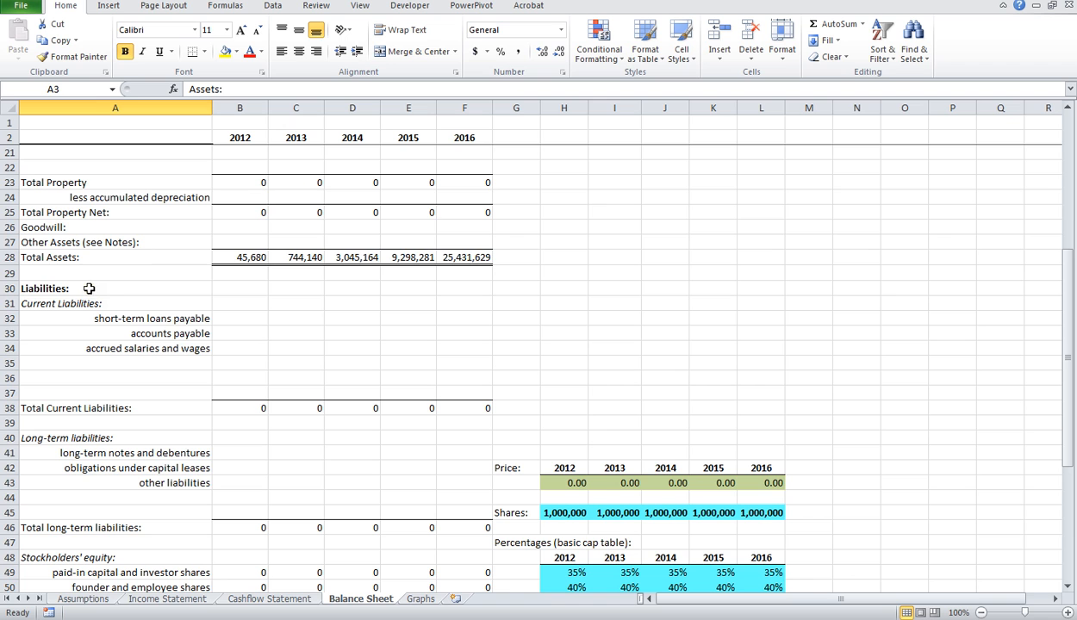
scroll(88, 288, down, 1)
scroll(77, 259, up, 7)
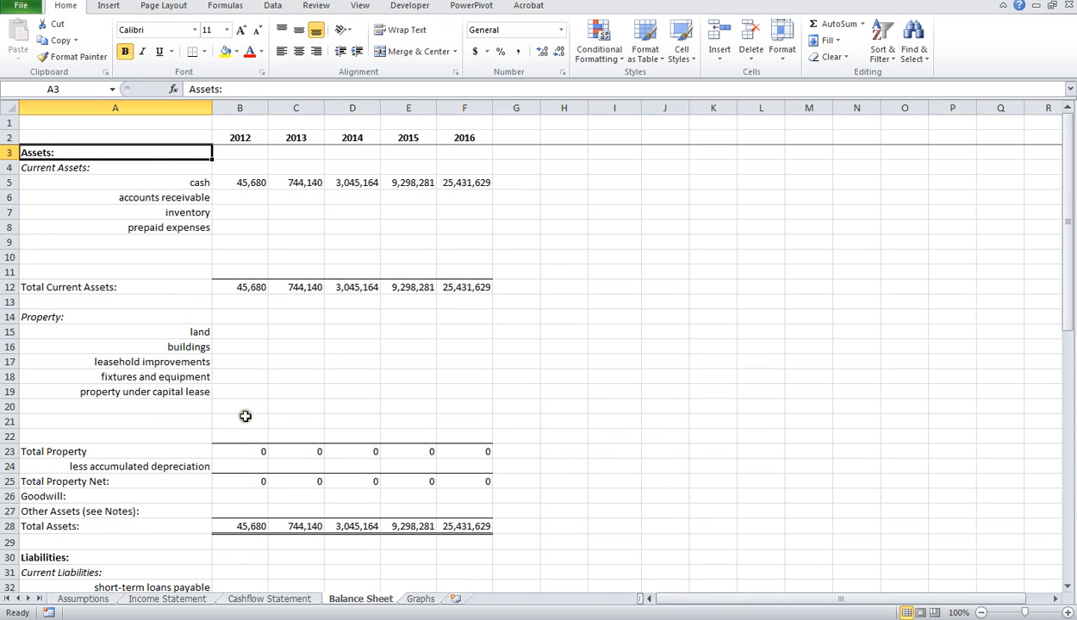
scroll(241, 409, down, 5)
click(61, 333)
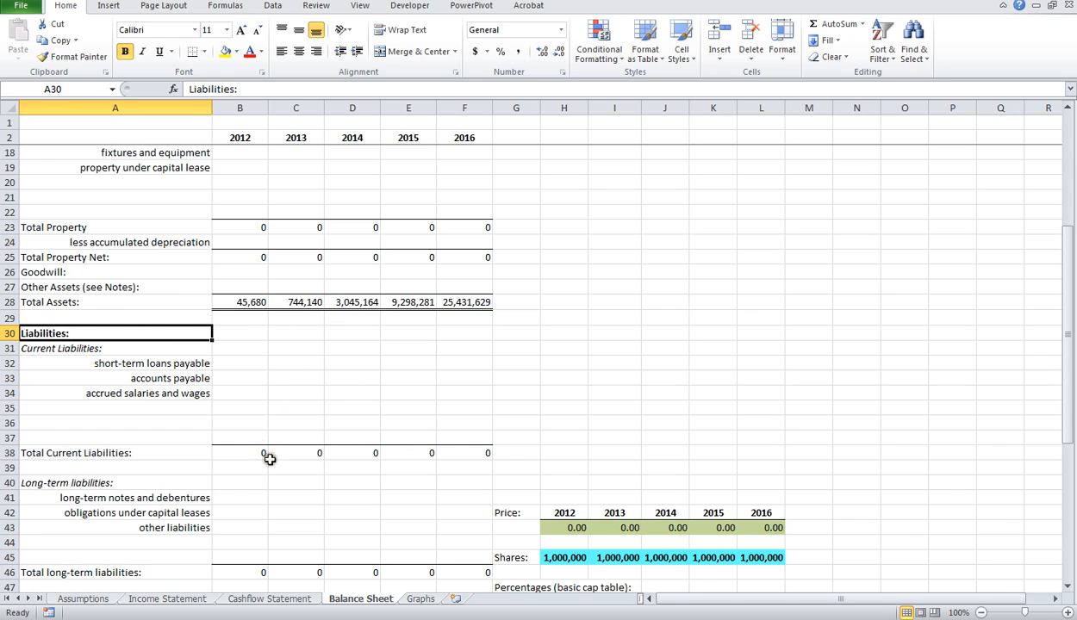
scroll(149, 491, down, 6)
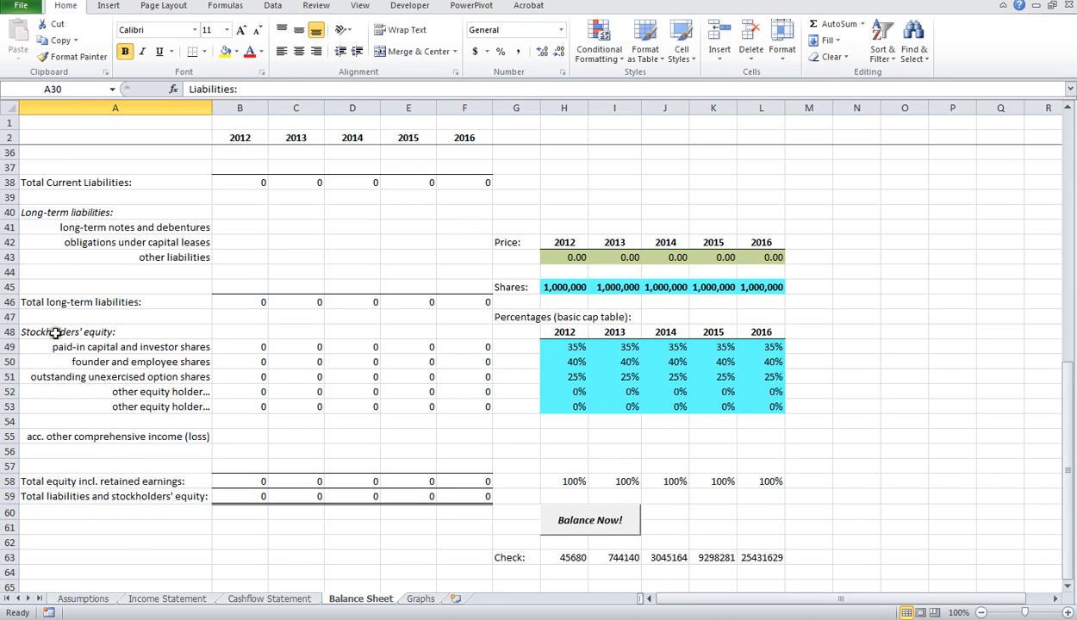
click(55, 332)
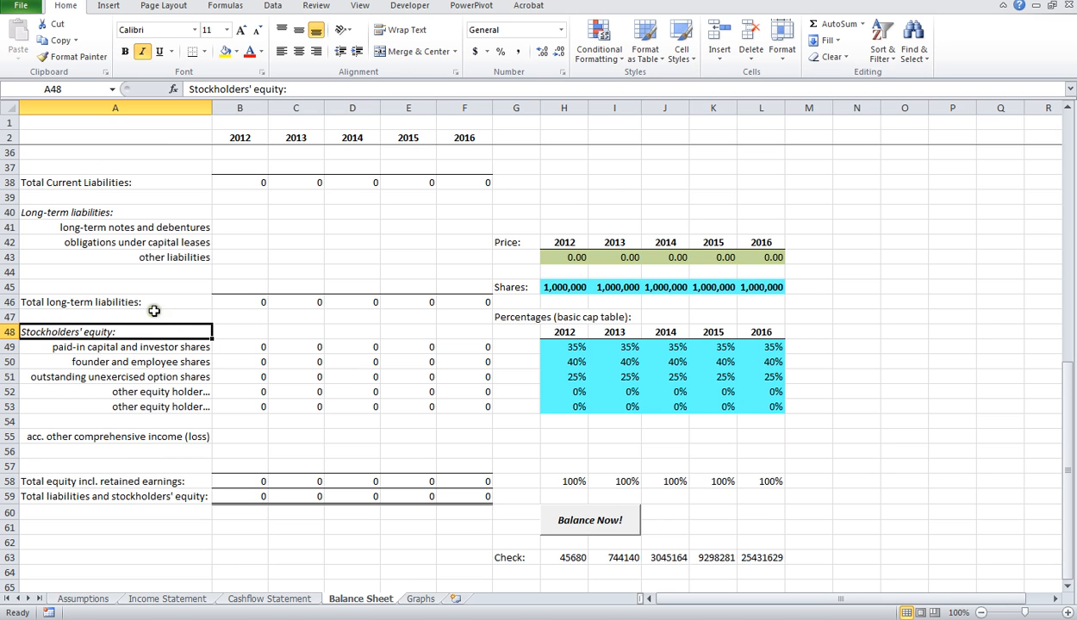
Step: Compare the cash and total assets rows with the total liabilities and stockholders' equity row
scroll(153, 309, up, 11)
scroll(148, 257, down, 7)
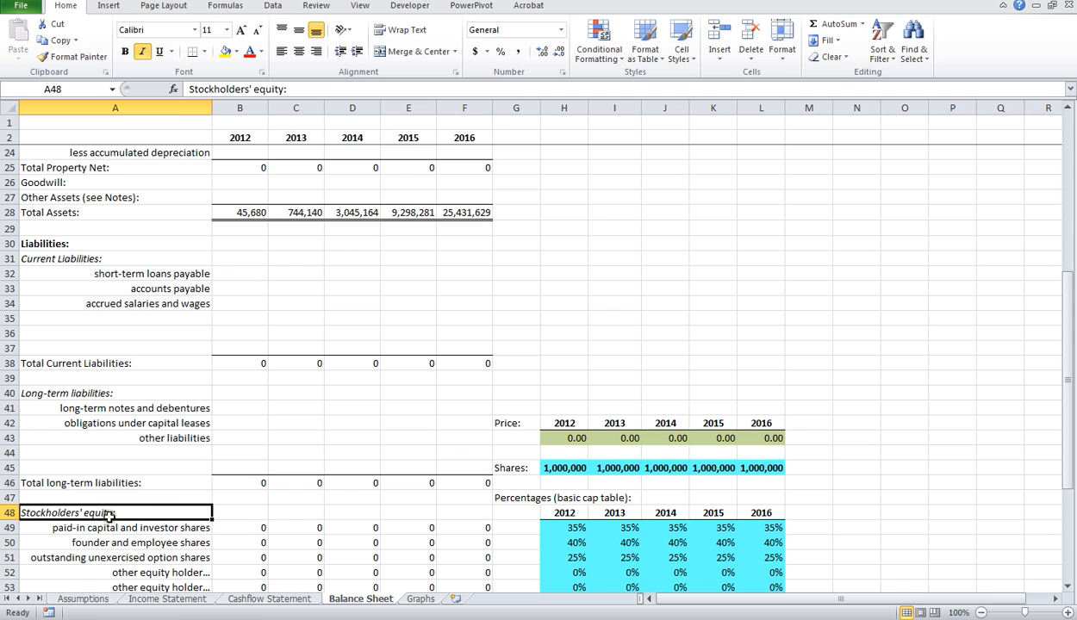
scroll(244, 559, up, 7)
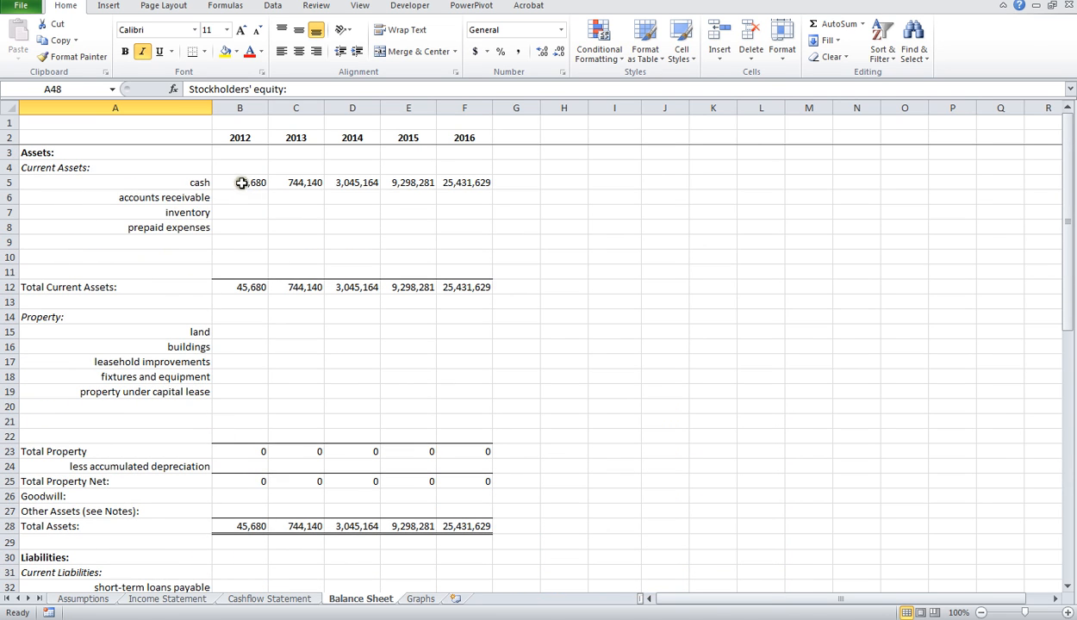
scroll(264, 417, down, 6)
scroll(241, 547, down, 3)
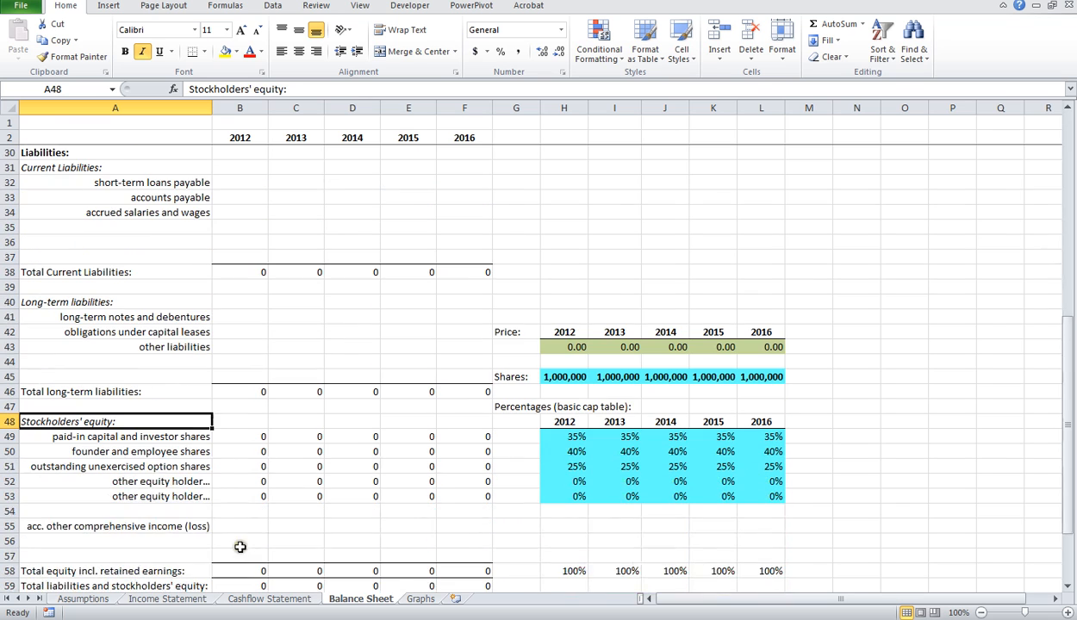
scroll(282, 419, down, 4)
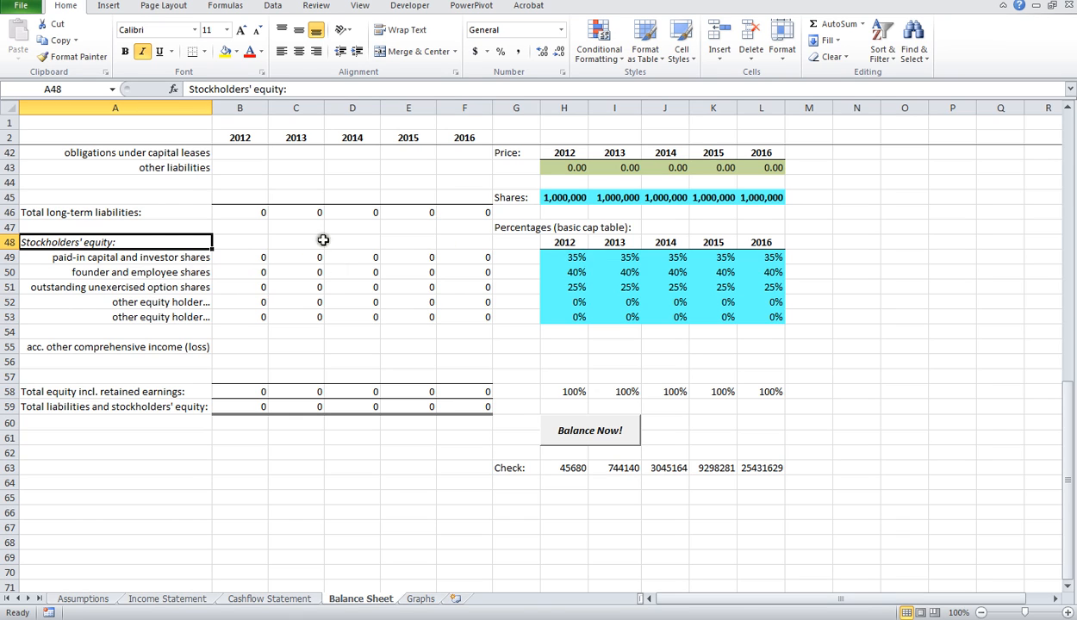
Step: Examine the investor, founder, option and other equity holder rows together with their 2012 cap table percentages
click(183, 256)
click(183, 271)
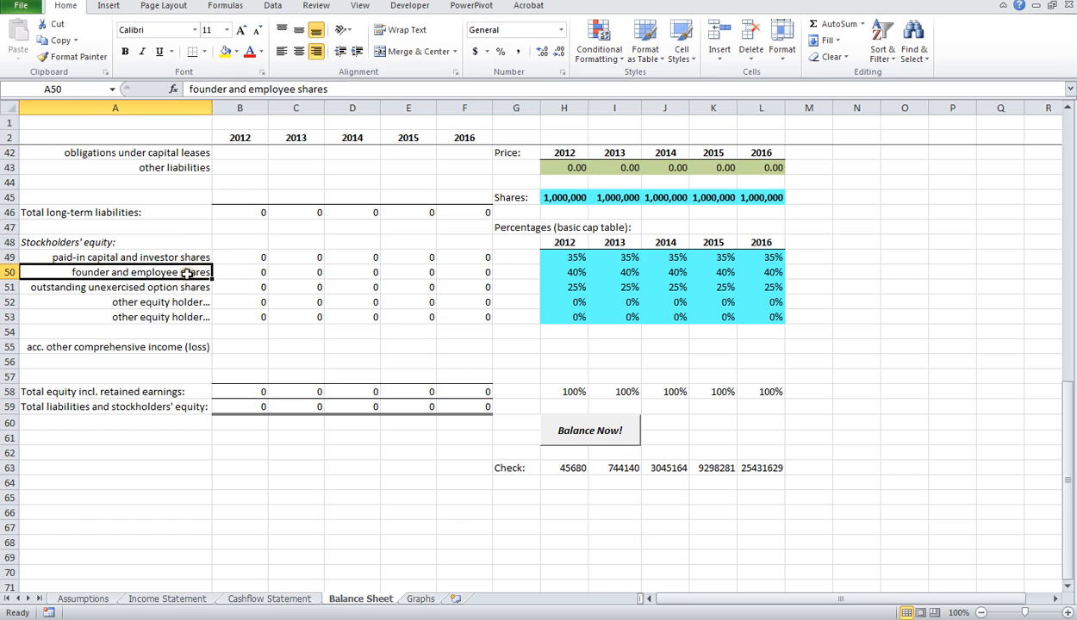
click(185, 291)
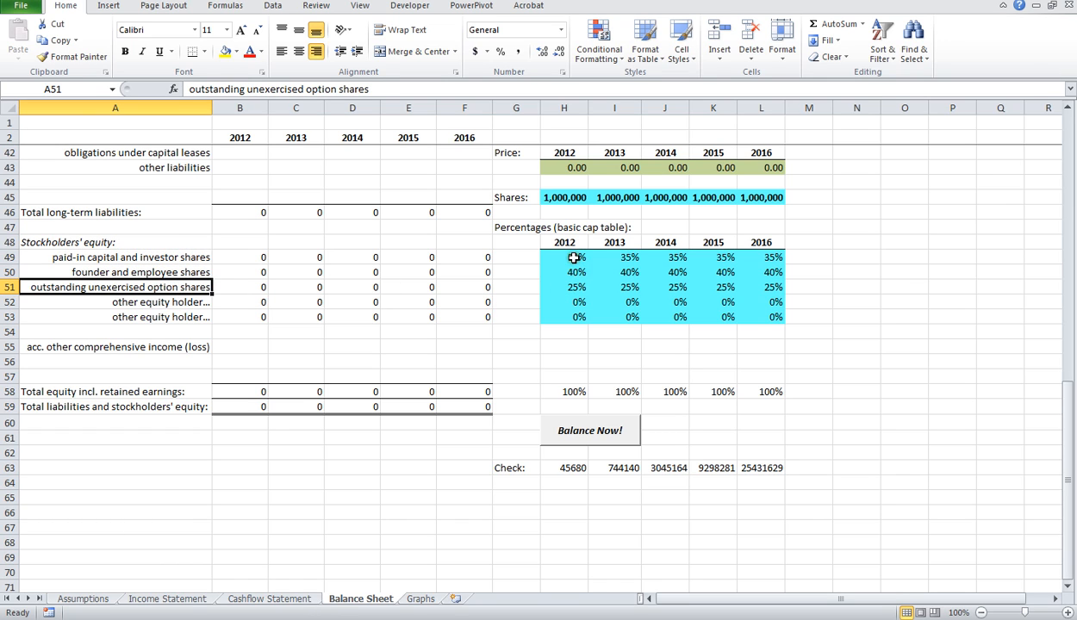
drag(573, 257, 770, 288)
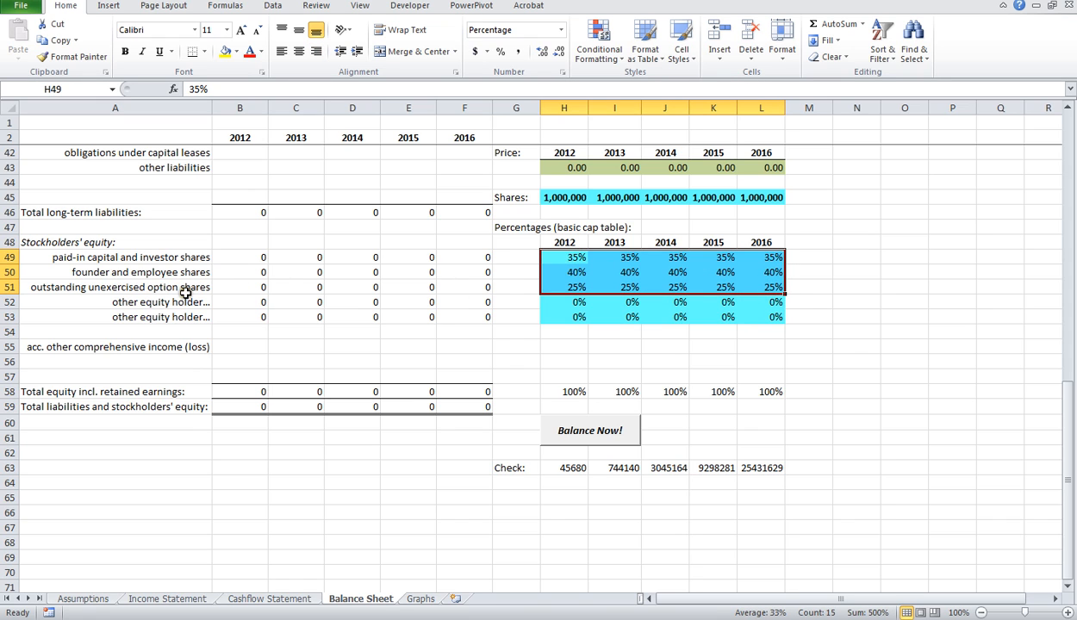
click(185, 304)
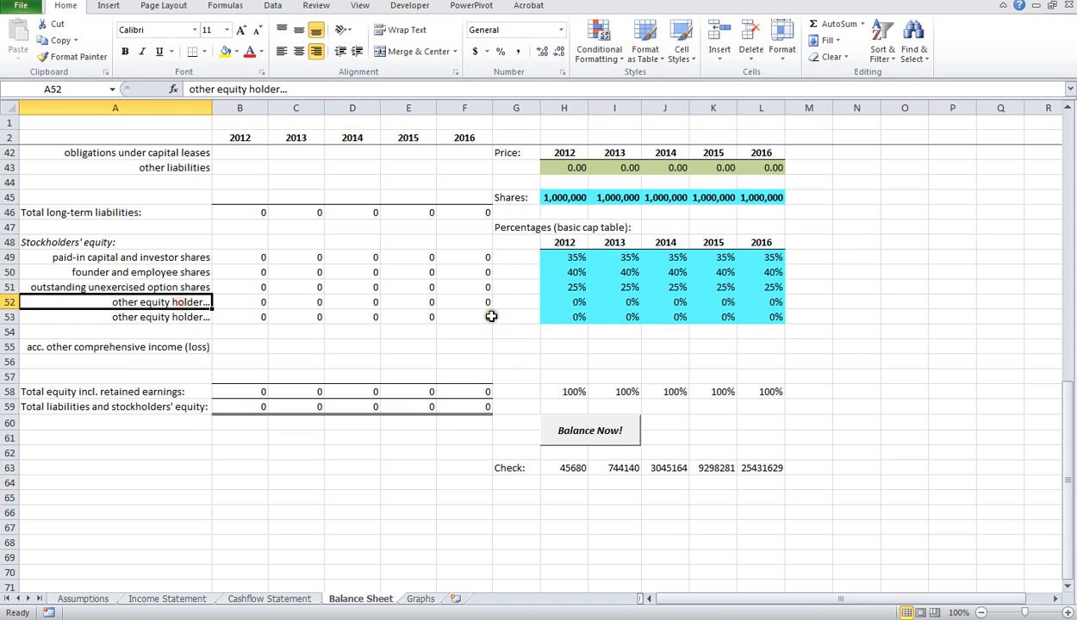
click(579, 259)
click(575, 273)
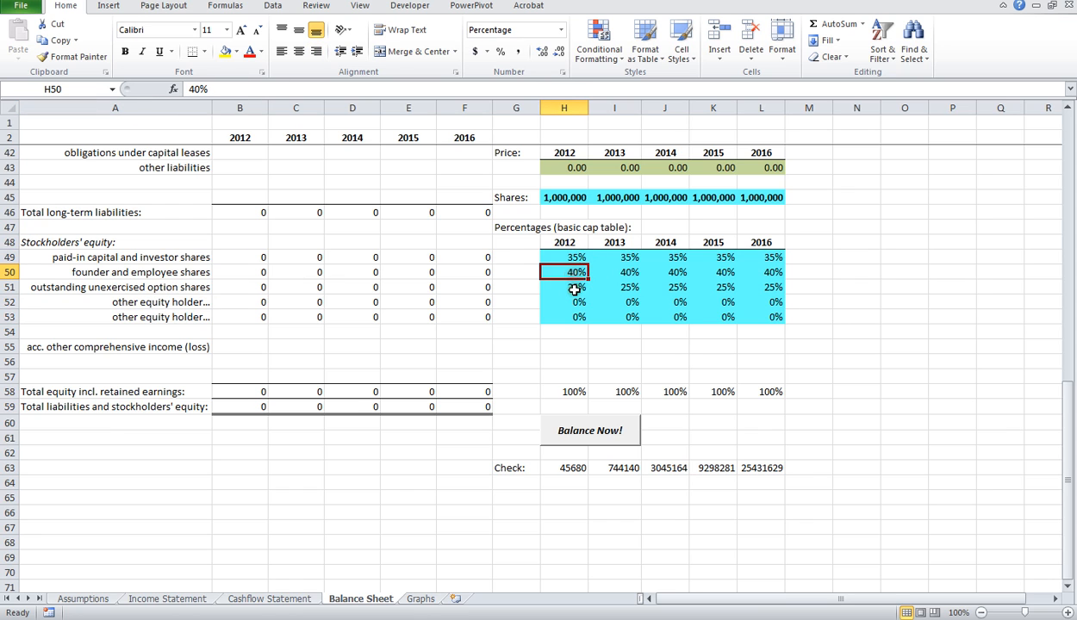
click(575, 288)
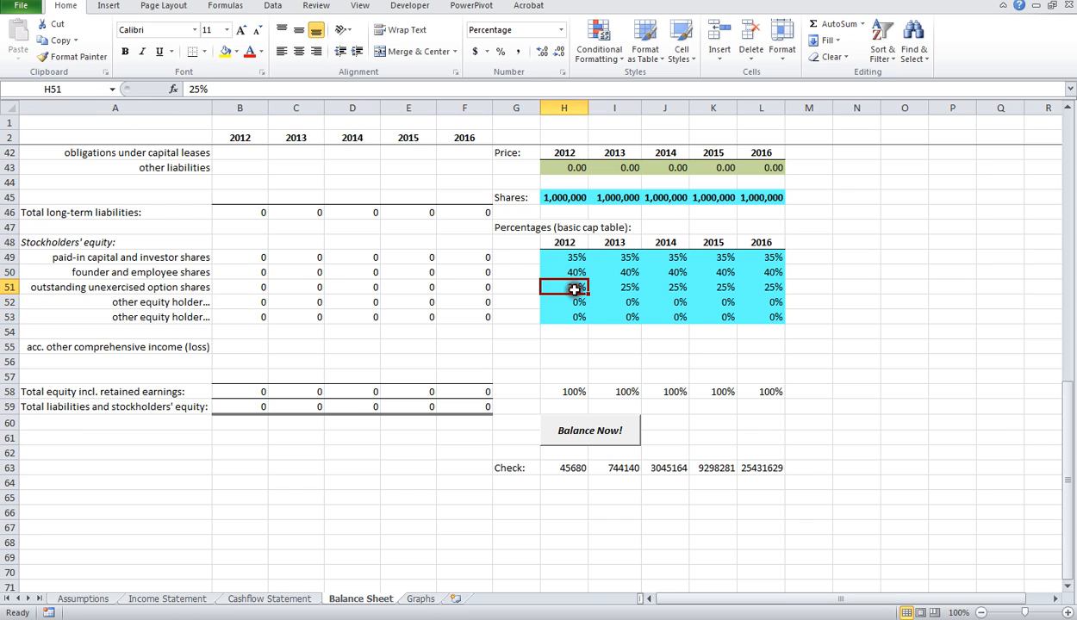
Step: Inspect the Shares row above the cap table for 2012 through 2016
click(575, 201)
click(616, 198)
click(663, 198)
click(713, 198)
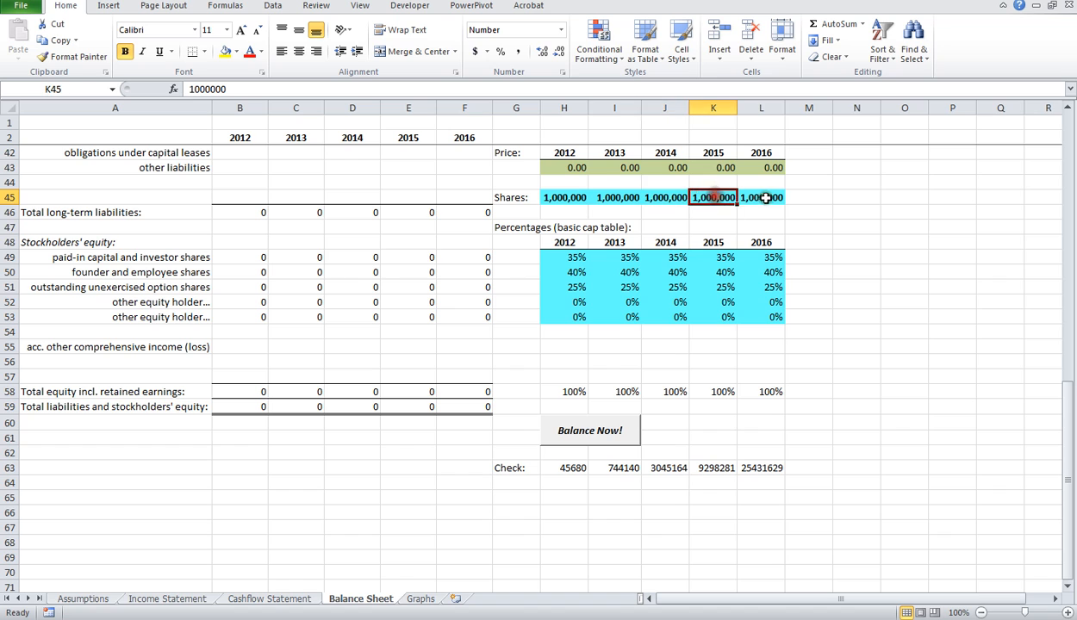
click(765, 198)
click(562, 200)
click(619, 202)
click(648, 197)
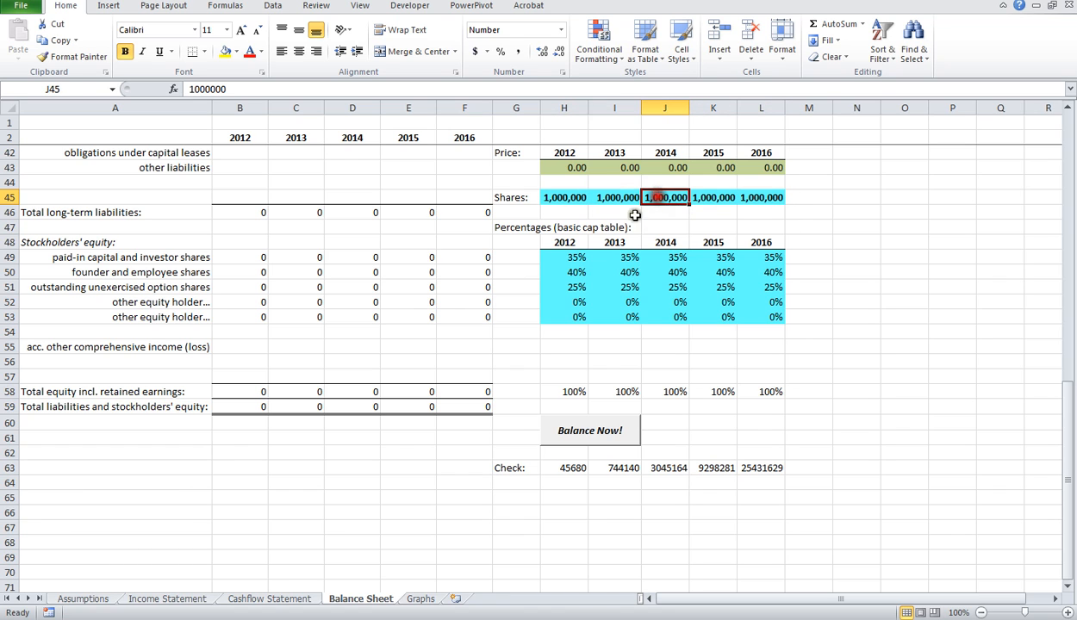
Step: Inspect the cap table percentages across 2012 to 2014, including the last other equity holder row
click(577, 258)
click(625, 274)
click(663, 287)
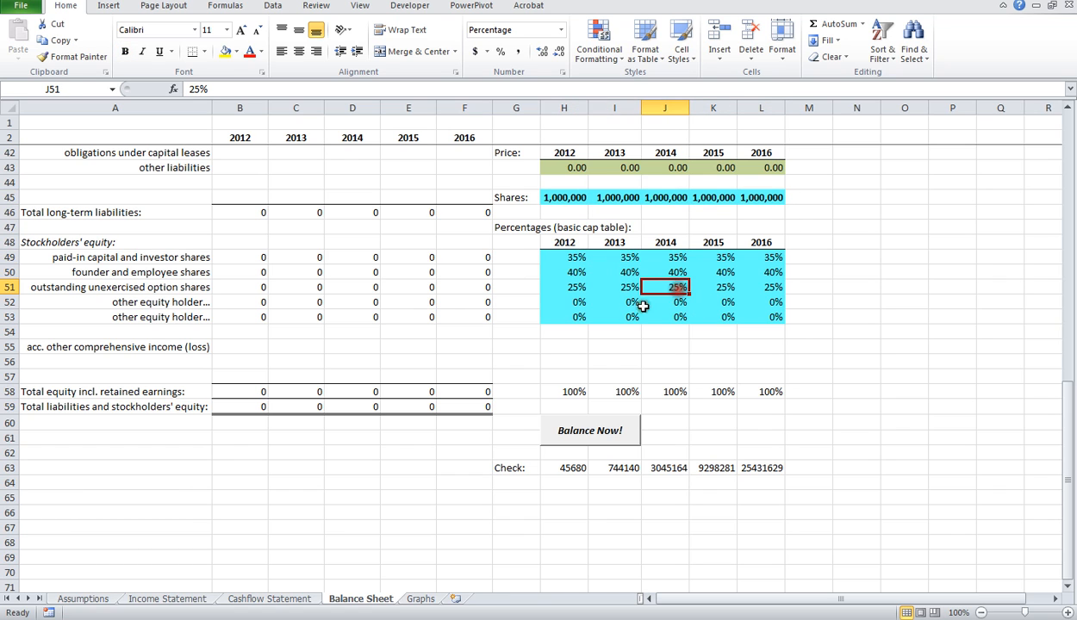
click(622, 315)
scroll(623, 310, up, 1)
scroll(621, 298, down, 2)
scroll(608, 344, up, 2)
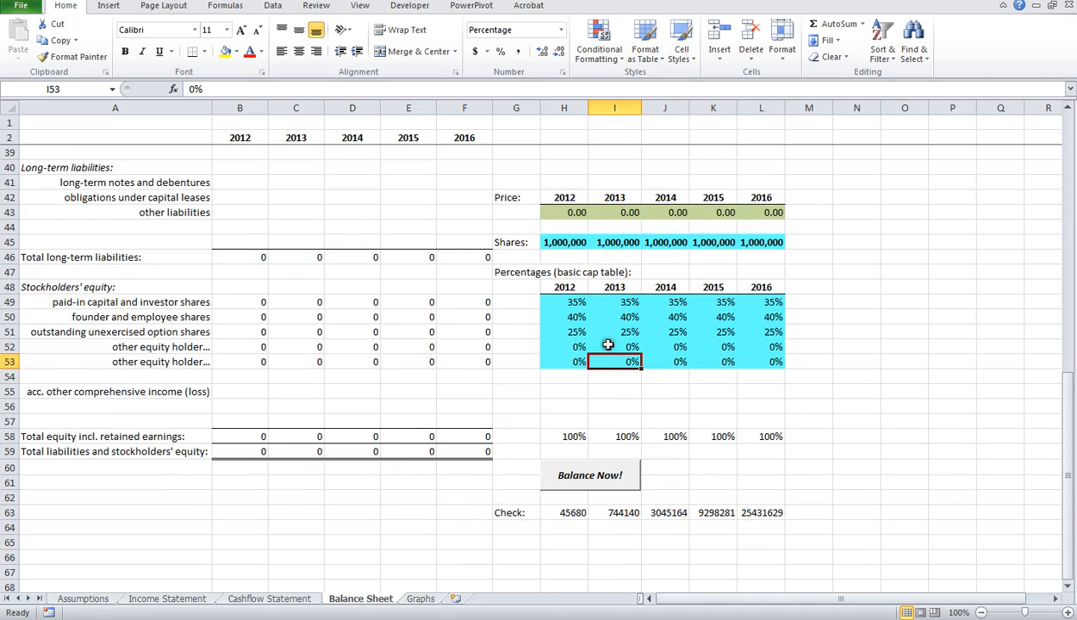
Step: Examine the formulas in the Check row below the cap table for each year from 2012 through 2016
click(587, 479)
click(569, 512)
click(627, 513)
click(677, 513)
click(726, 513)
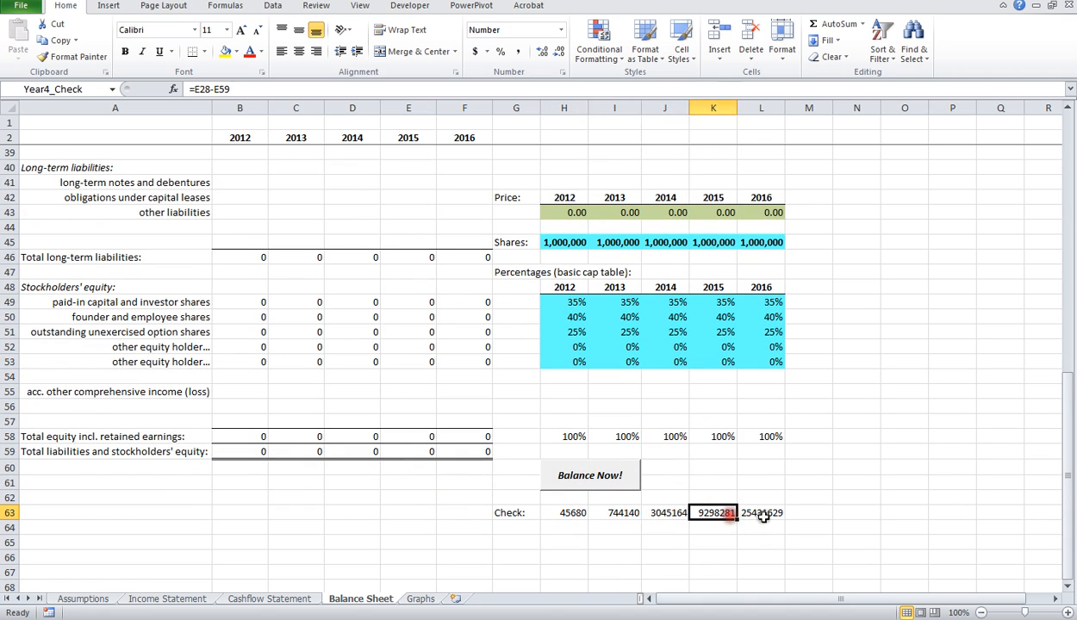
click(763, 514)
click(715, 513)
click(668, 513)
click(623, 513)
click(574, 514)
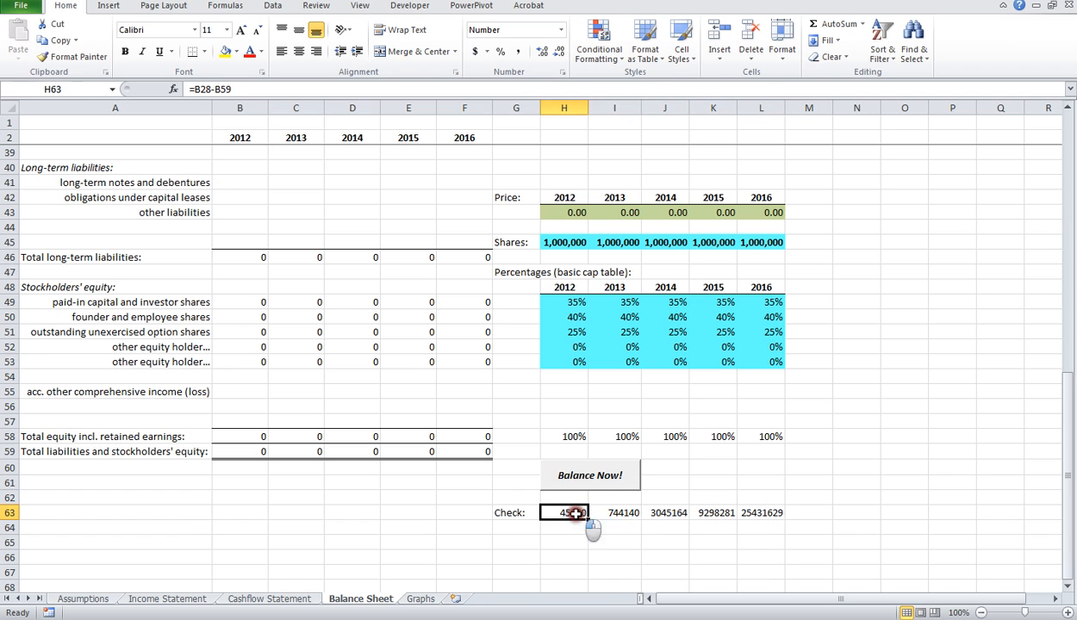
Step: Run Balance Now! to balance all five years, and compare stockholders' equity with total assets
click(589, 478)
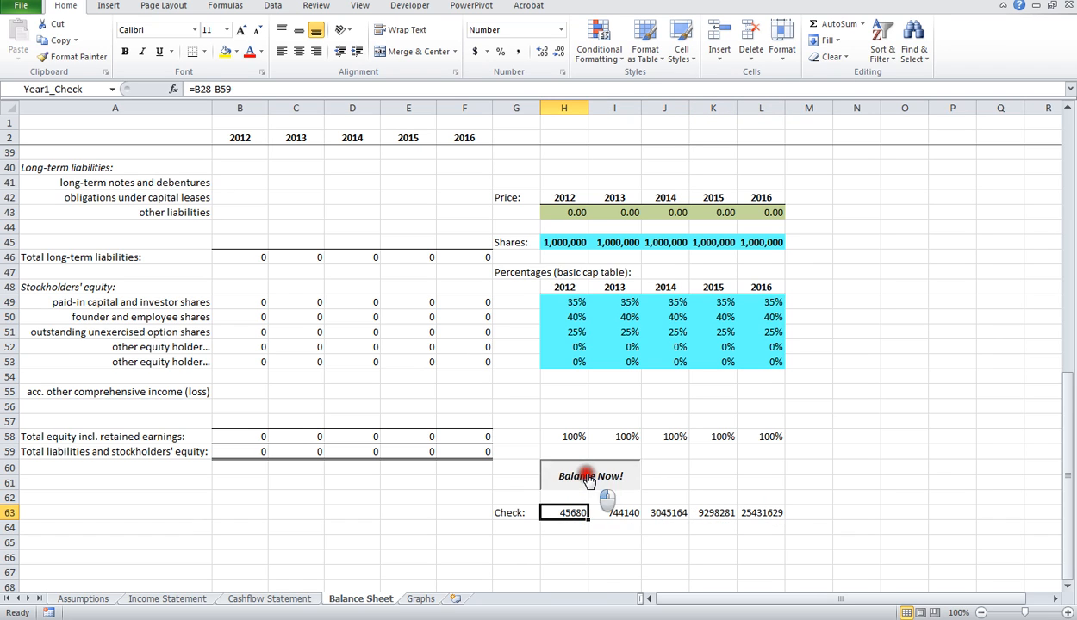
click(589, 481)
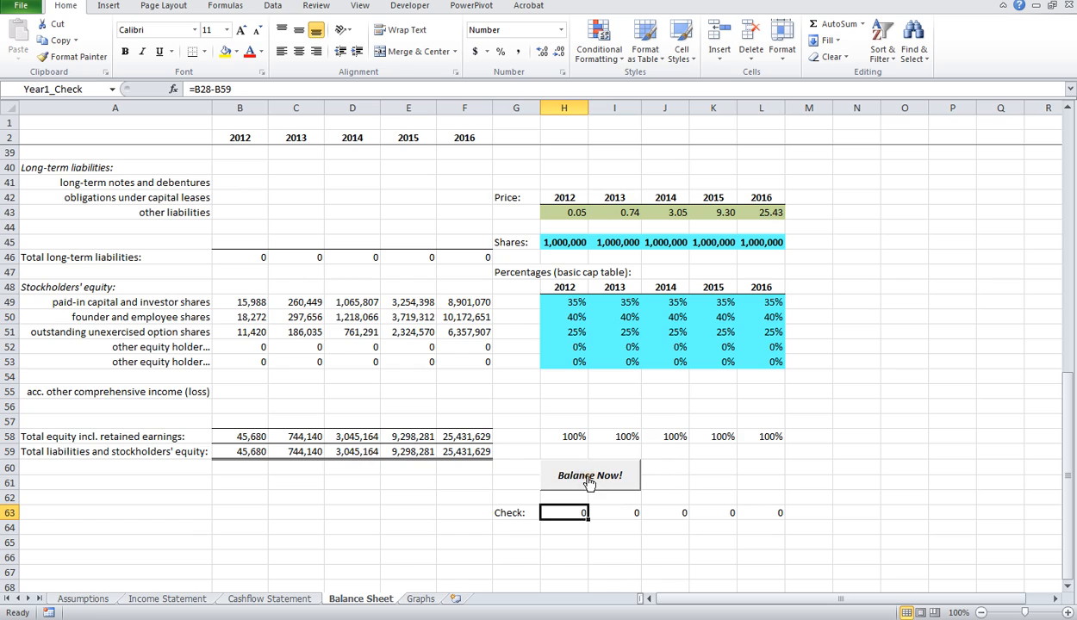
scroll(373, 405, up, 11)
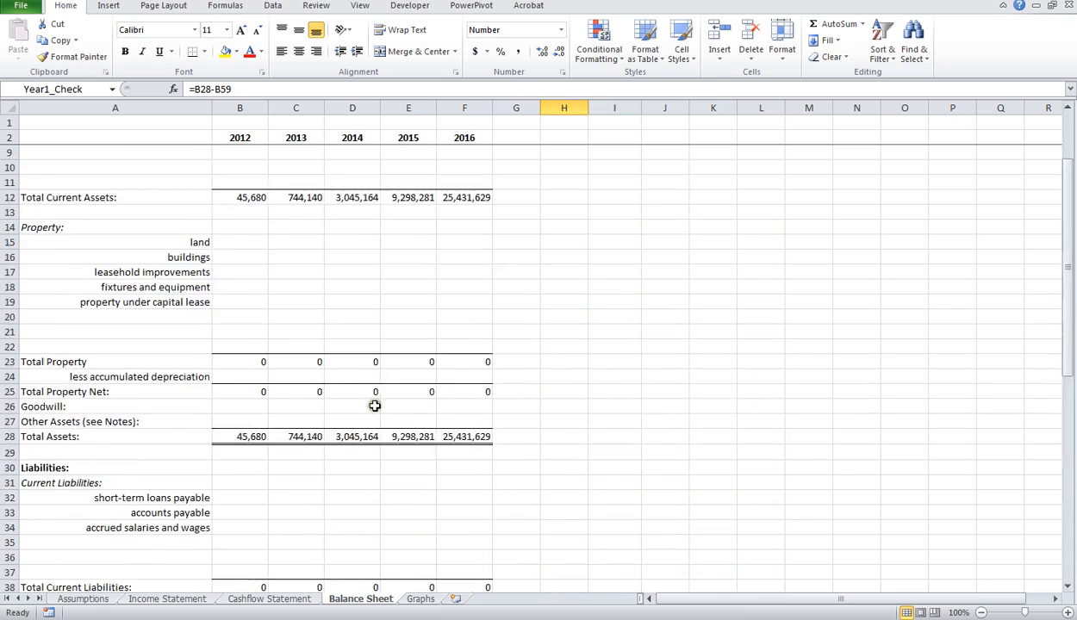
scroll(371, 386, down, 9)
scroll(287, 284, up, 10)
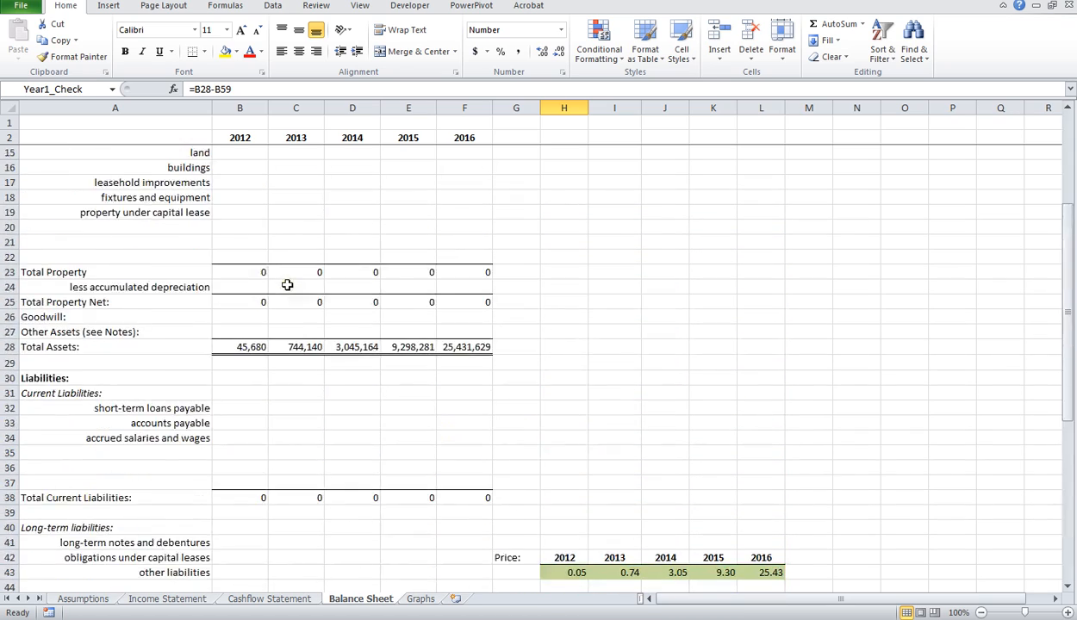
Step: Inspect the inventory, prepaid expenses and leasehold improvements entry cells in the Assets section
click(238, 212)
click(332, 211)
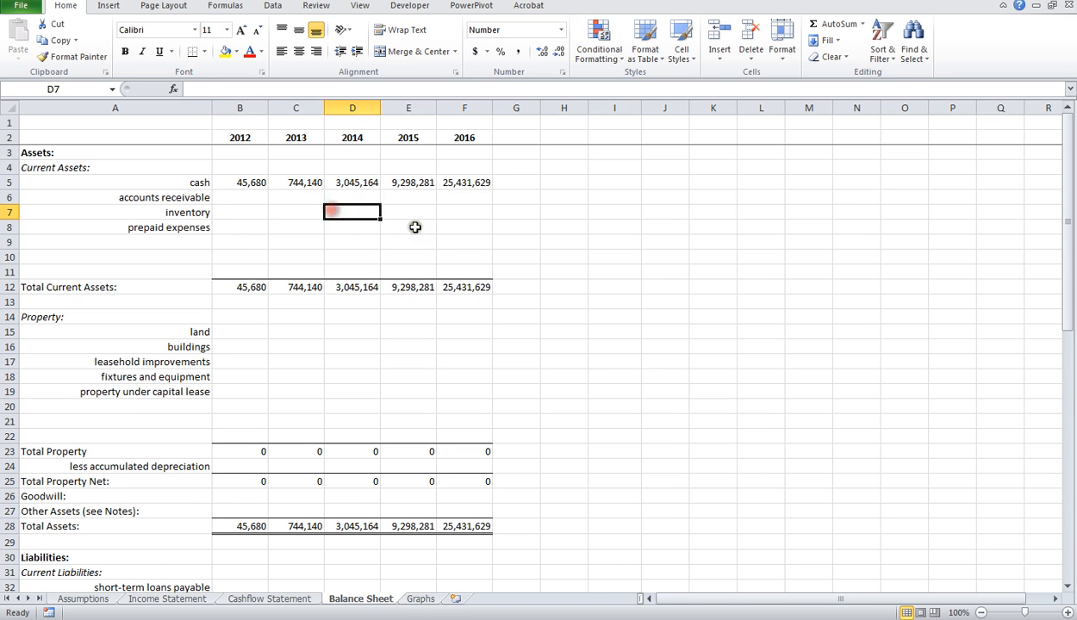
click(409, 226)
click(263, 362)
click(365, 365)
Step: Inspect the accounts payable cells for 2012 through 2015, and review the balanced stockholders' equity values
scroll(405, 367, down, 6)
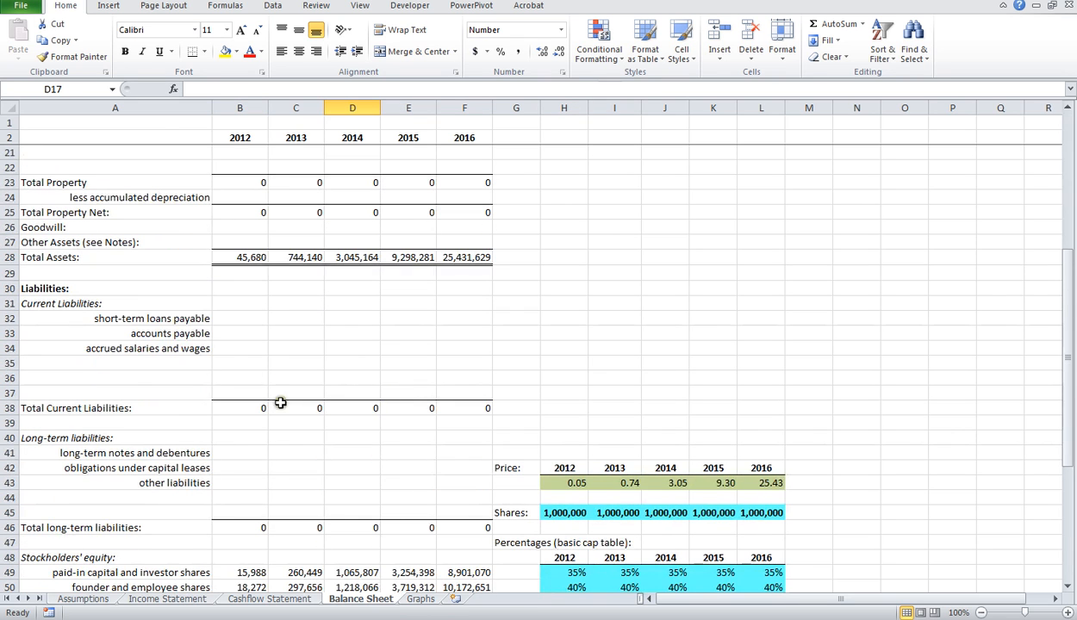
click(246, 334)
drag(309, 326, 365, 330)
click(391, 332)
scroll(398, 369, down, 1)
scroll(399, 374, down, 4)
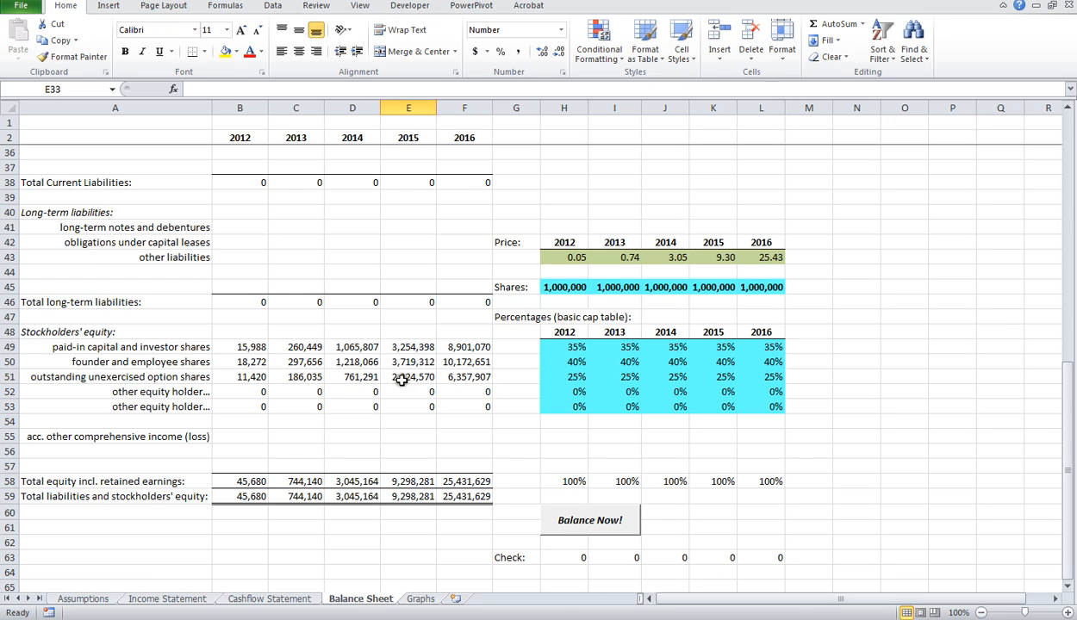
Step: Rerun Balance Now! on the Balance Sheet and inspect the Price cells for 2012 through 2016 above the share counts
click(594, 522)
click(576, 261)
click(623, 259)
click(676, 259)
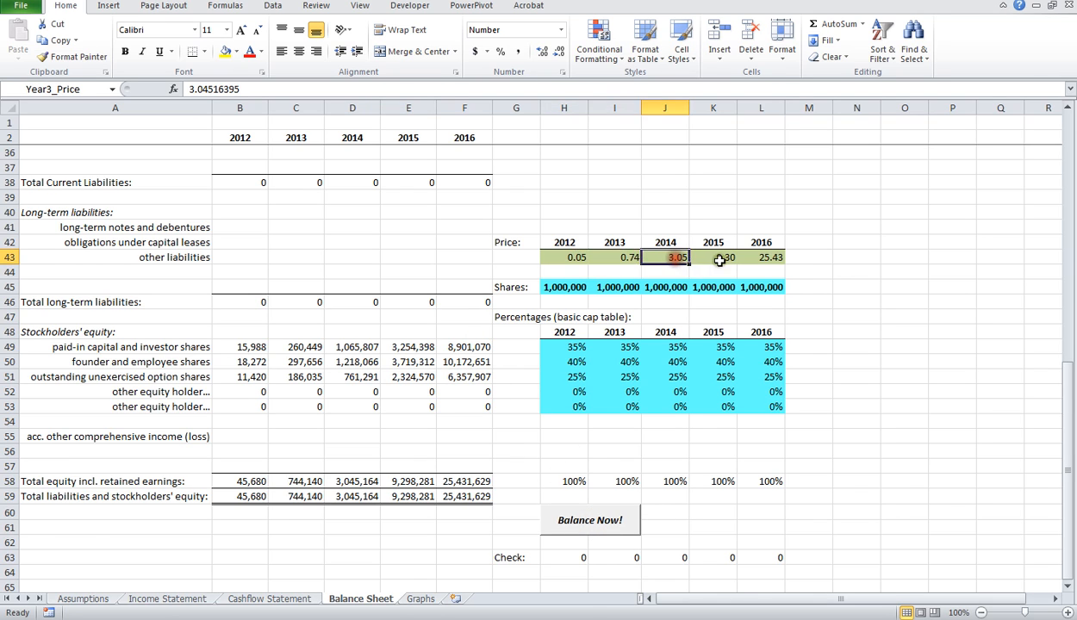
click(719, 260)
click(764, 259)
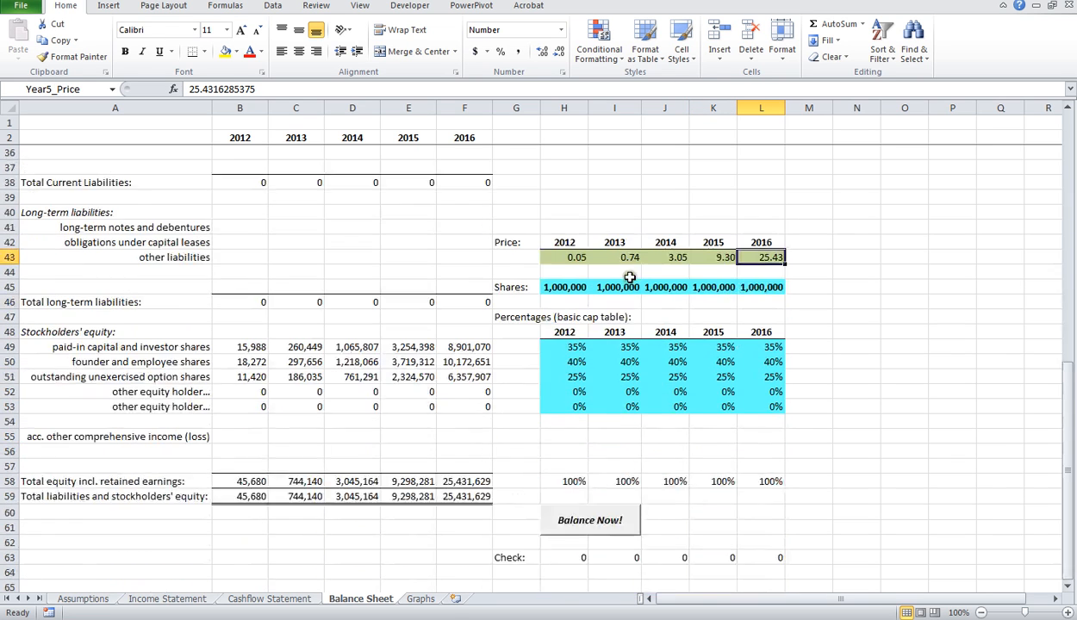
scroll(629, 277, down, 1)
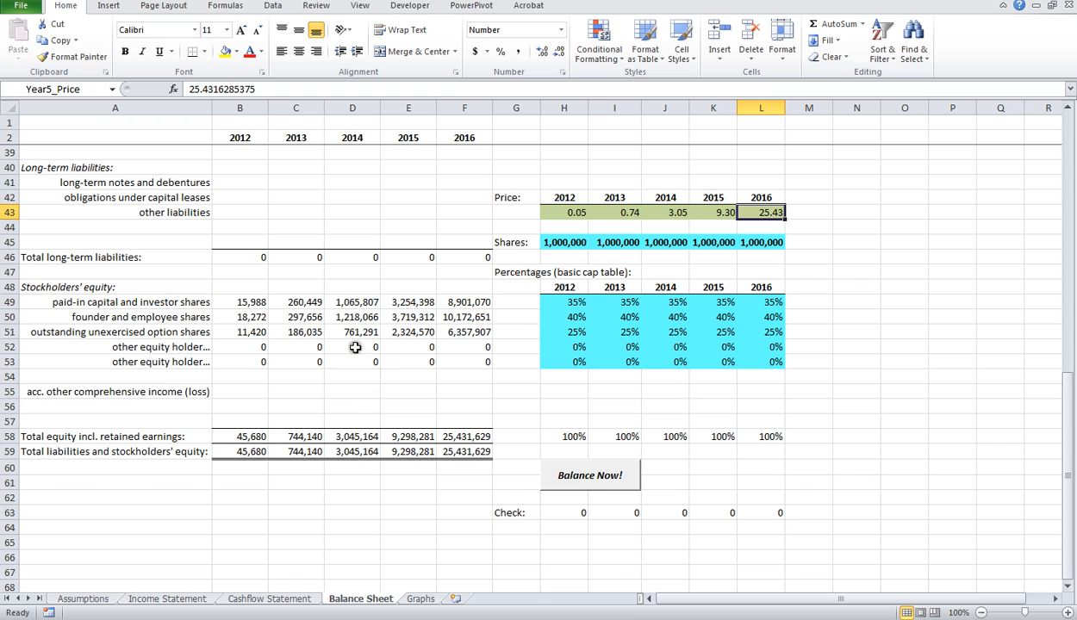
Step: Review the written-plan table and the Growth Curve and Revenue Breakdown charts on Graphs, and check the Income Statement
click(422, 599)
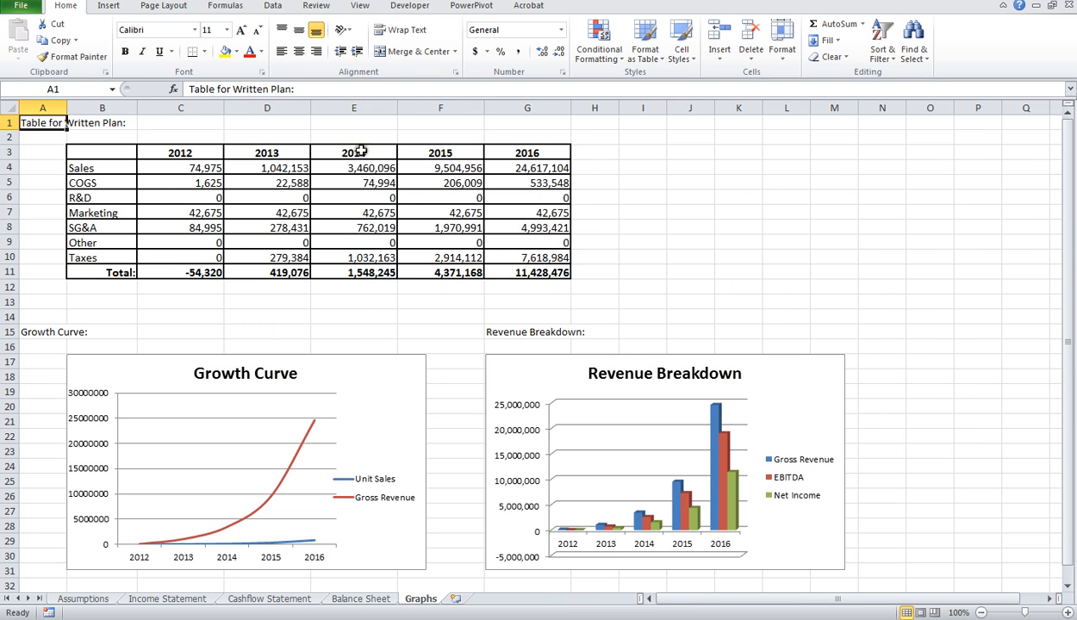
scroll(638, 408, down, 4)
scroll(584, 271, up, 1)
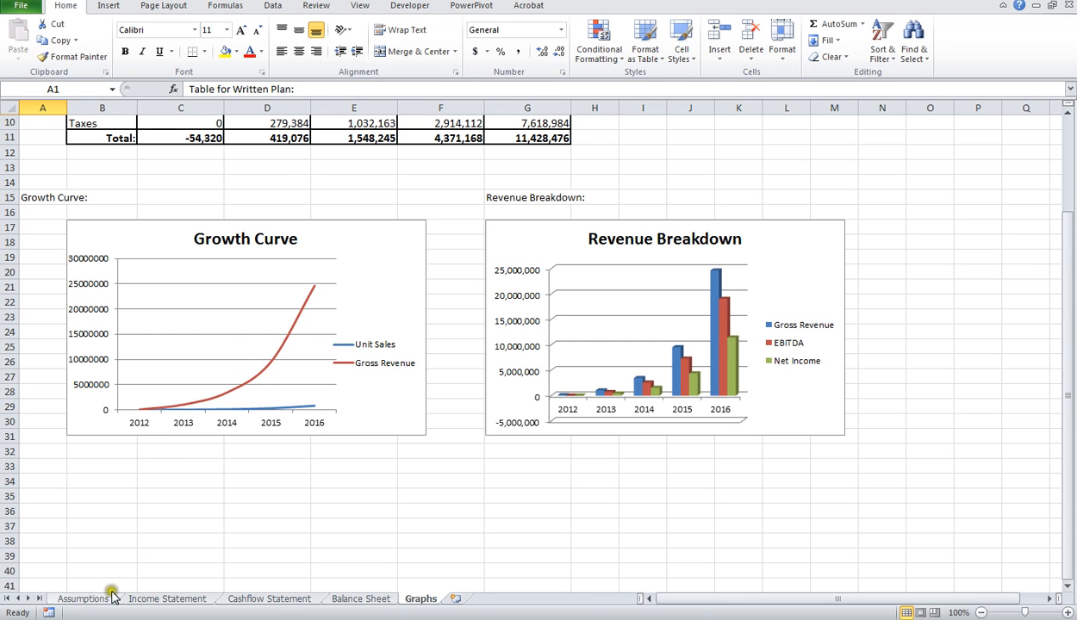
click(156, 599)
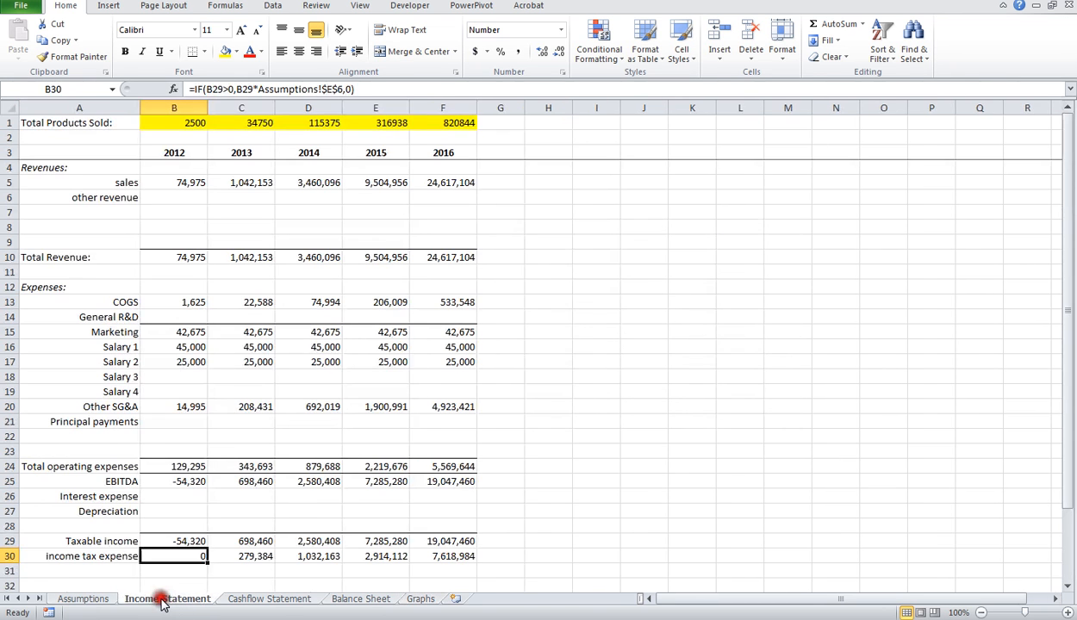
Step: Set the referral coefficient (K) to 0.2 and the recurring coefficient to 0.55 in the Awareness Factors on Assumptions
click(96, 601)
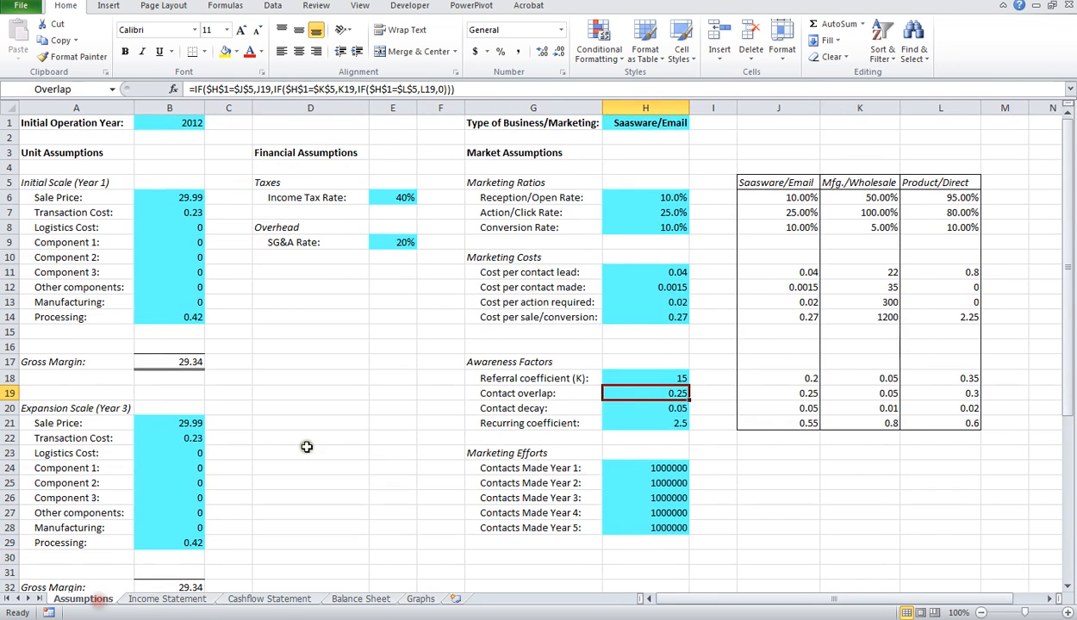
click(677, 379)
text(.2)
key(Return)
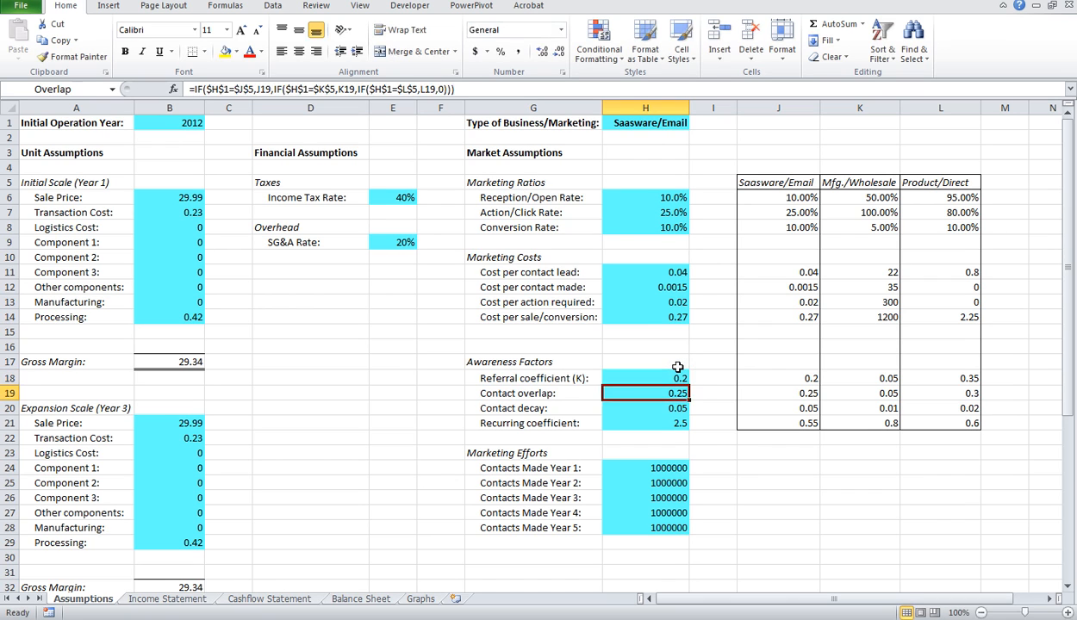
click(679, 424)
text(.55)
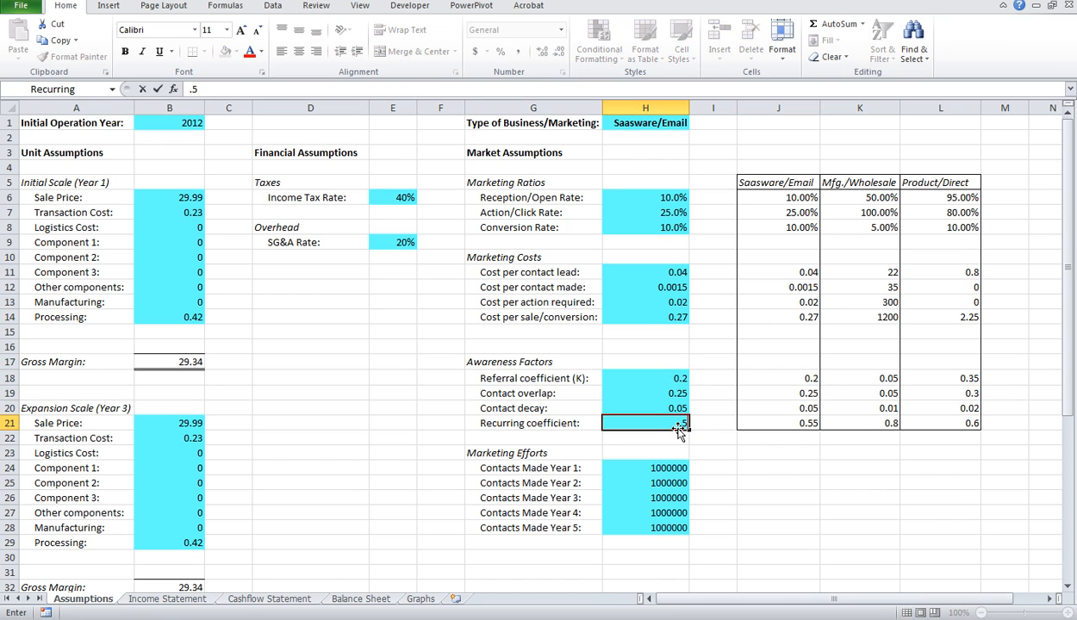
key(Return)
Step: Check how the changed awareness factors affect the Graphs charts and the Income Statement figures
click(420, 599)
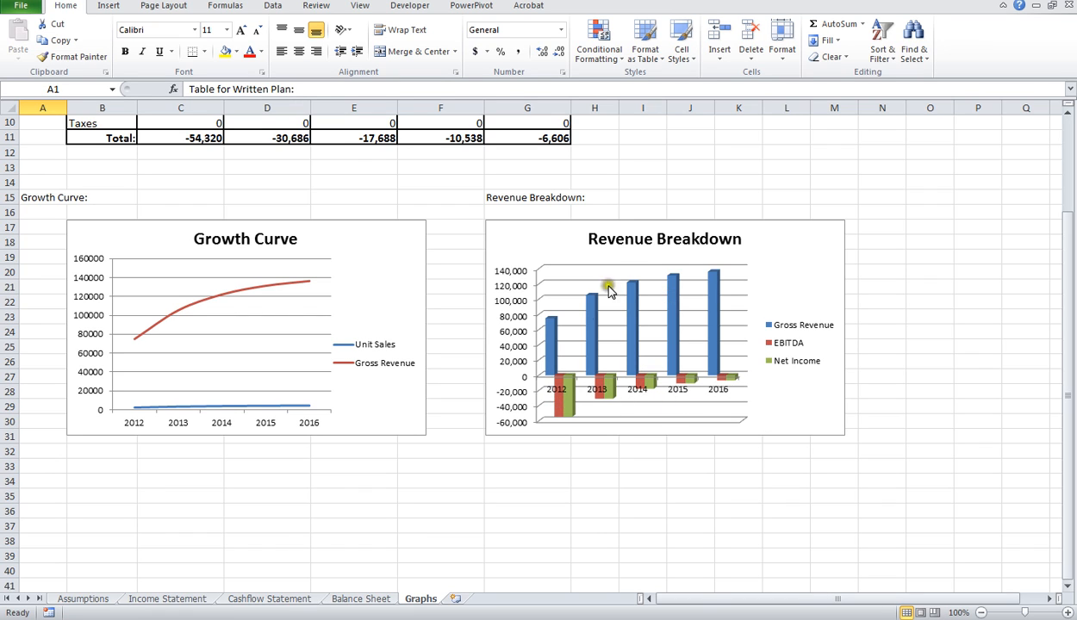
click(86, 599)
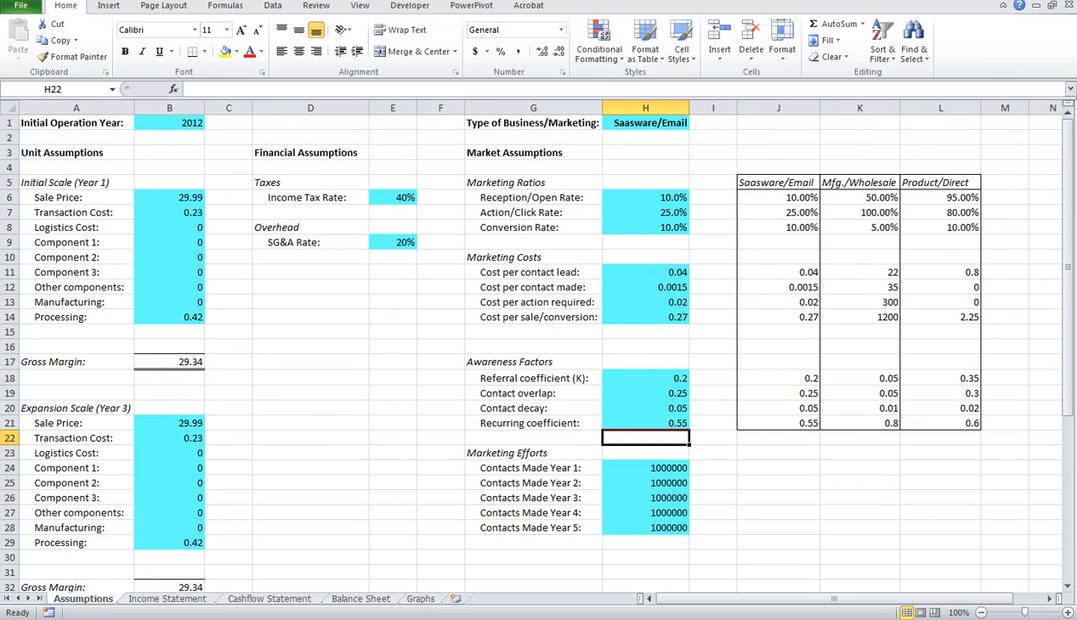
click(160, 599)
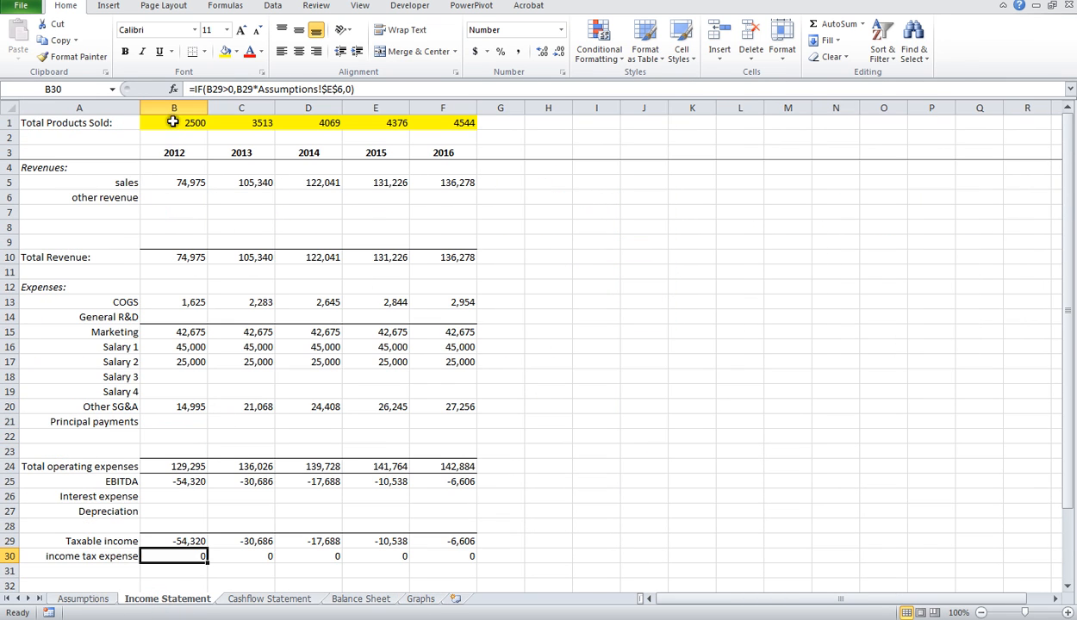
Step: Set the referral coefficient (K) to 15 and the recurring coefficient to 2.5 in the Awareness Factors on Assumptions
click(93, 599)
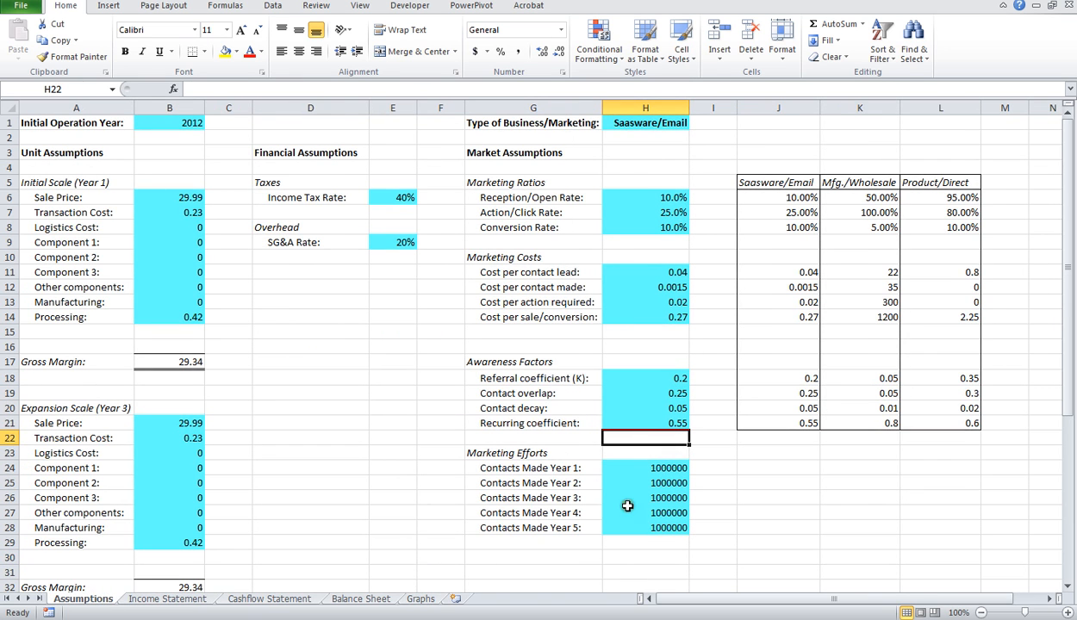
click(681, 378)
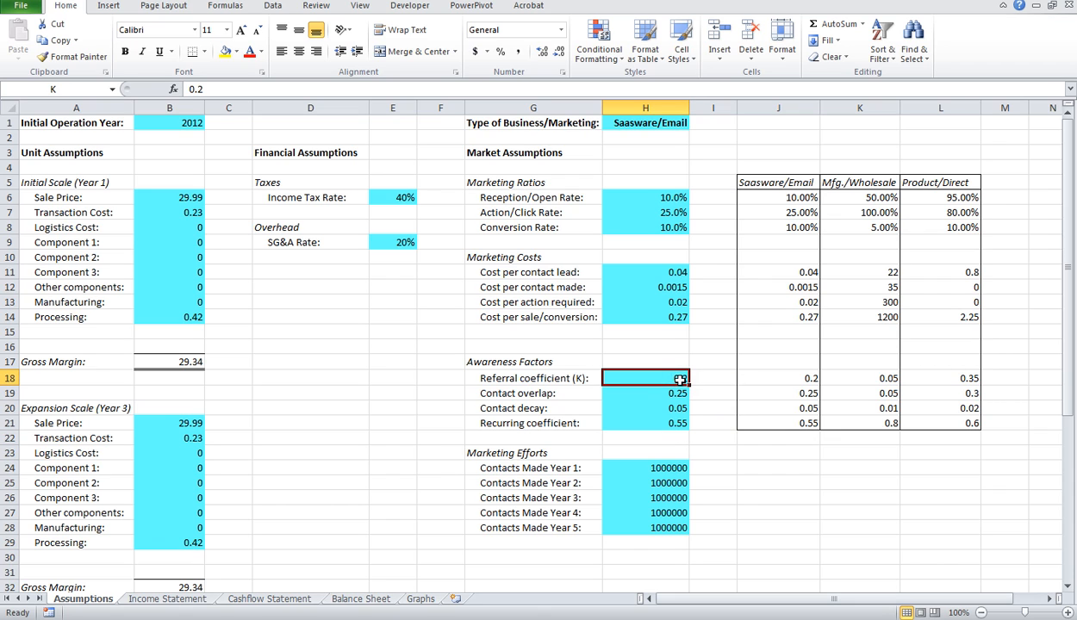
key(Return)
click(673, 424)
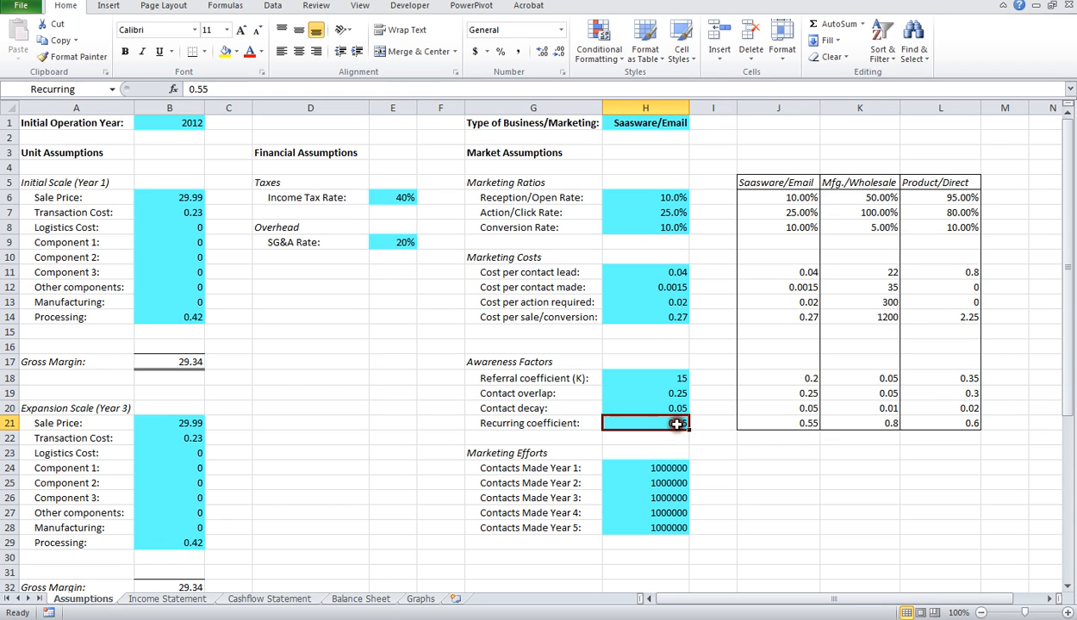
click(674, 378)
click(679, 421)
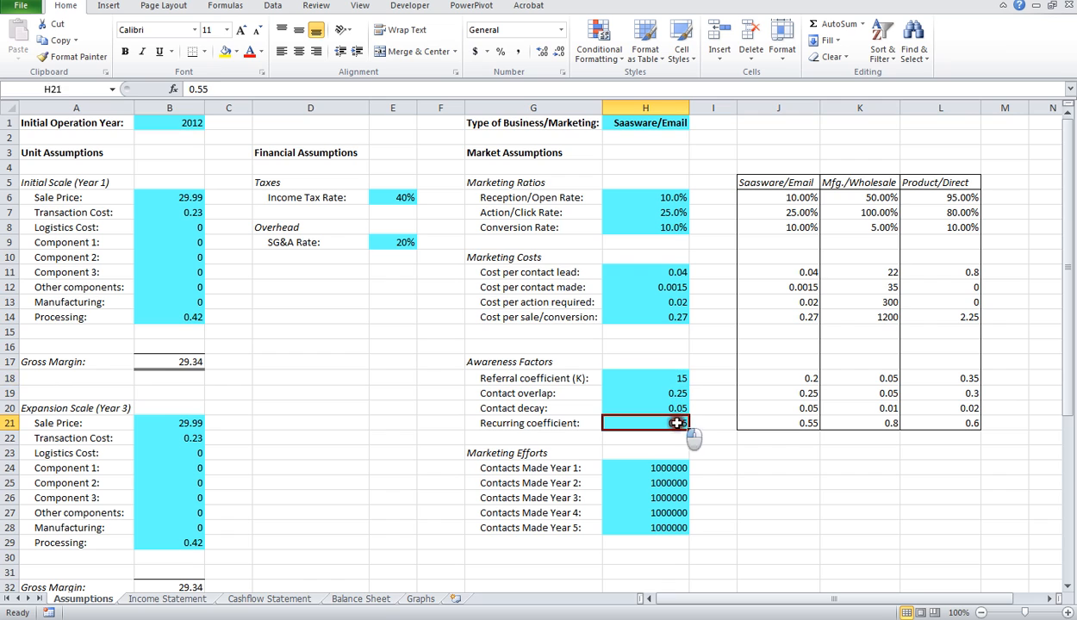
text(0.5)
key(Return)
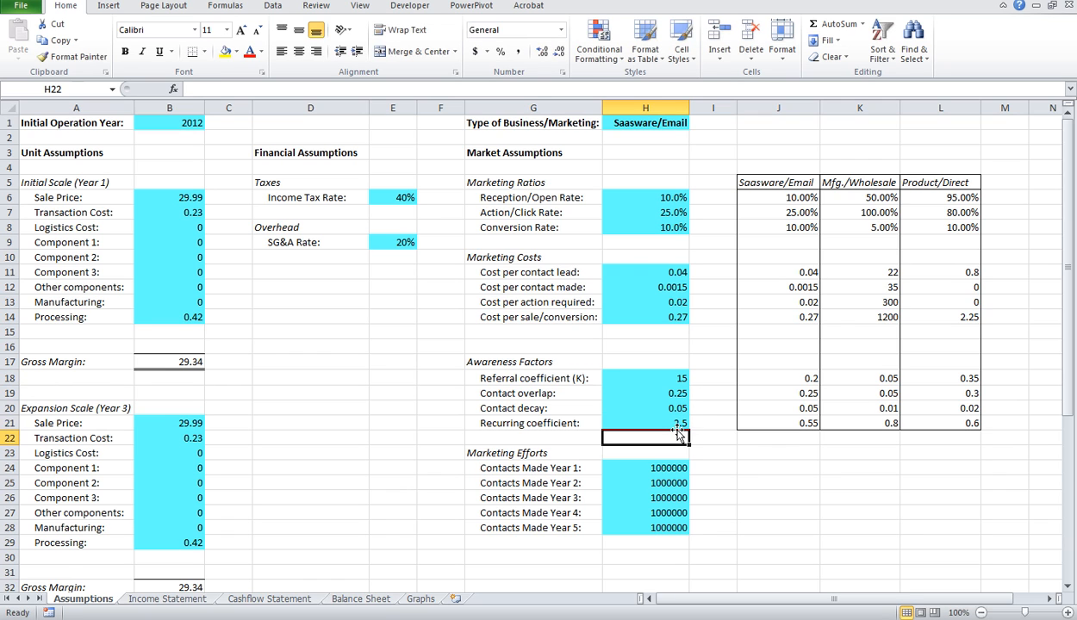
Step: Review the recalculated Growth Curve and Revenue Breakdown charts on Graphs, selecting the Revenue Breakdown plot area
click(421, 601)
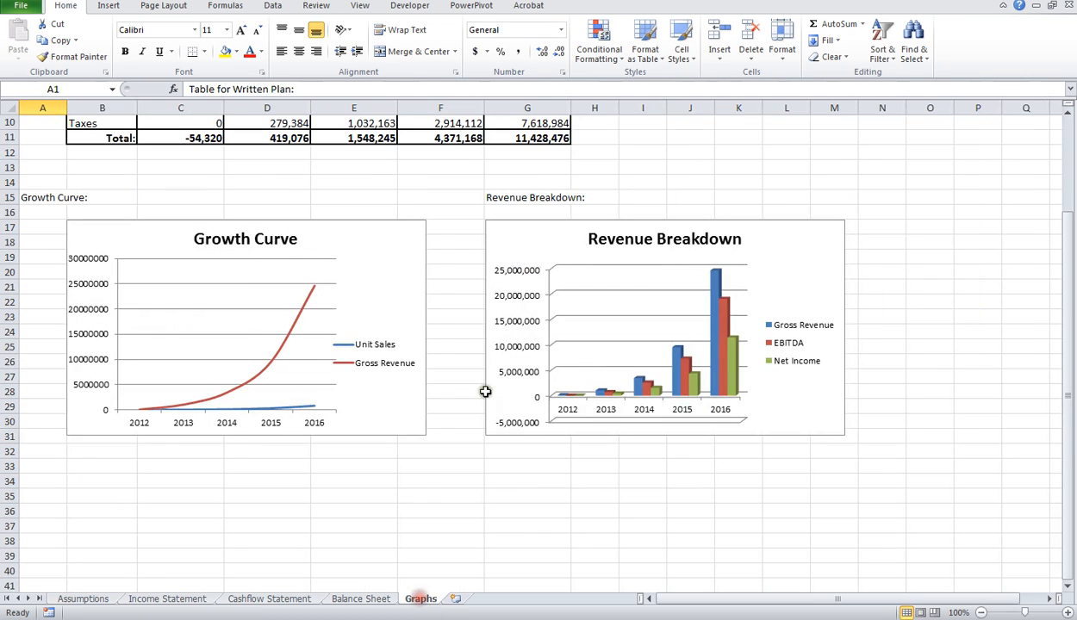
click(561, 319)
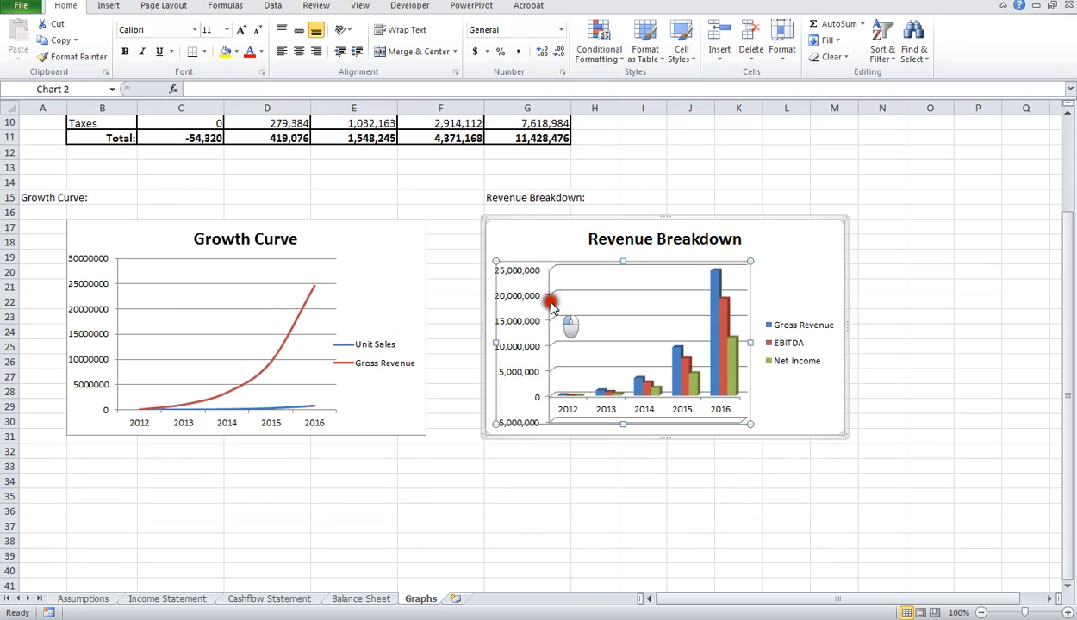
click(530, 535)
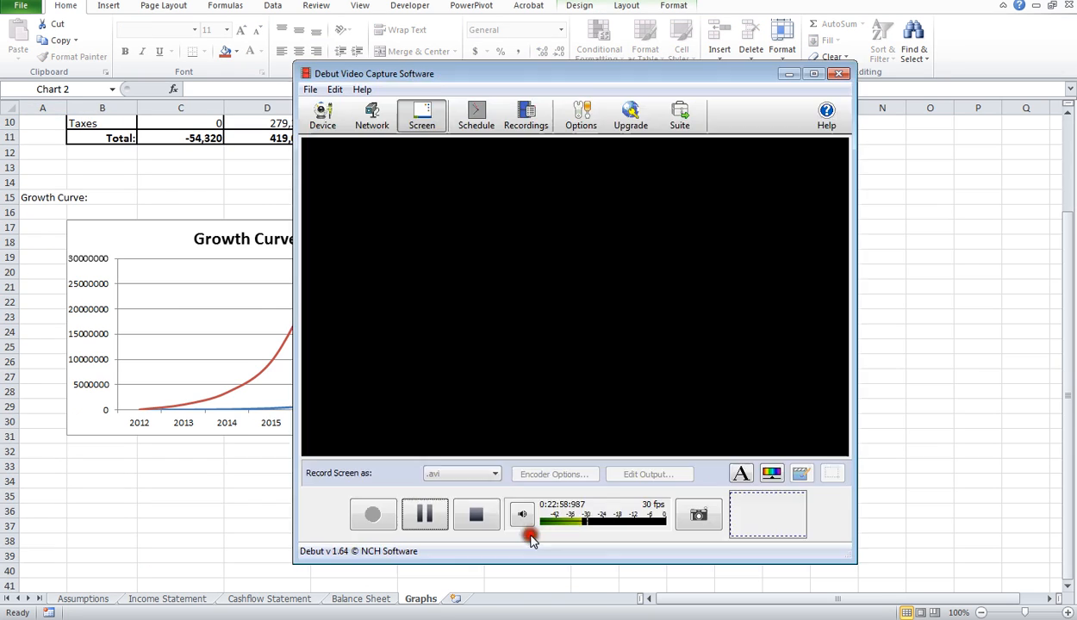